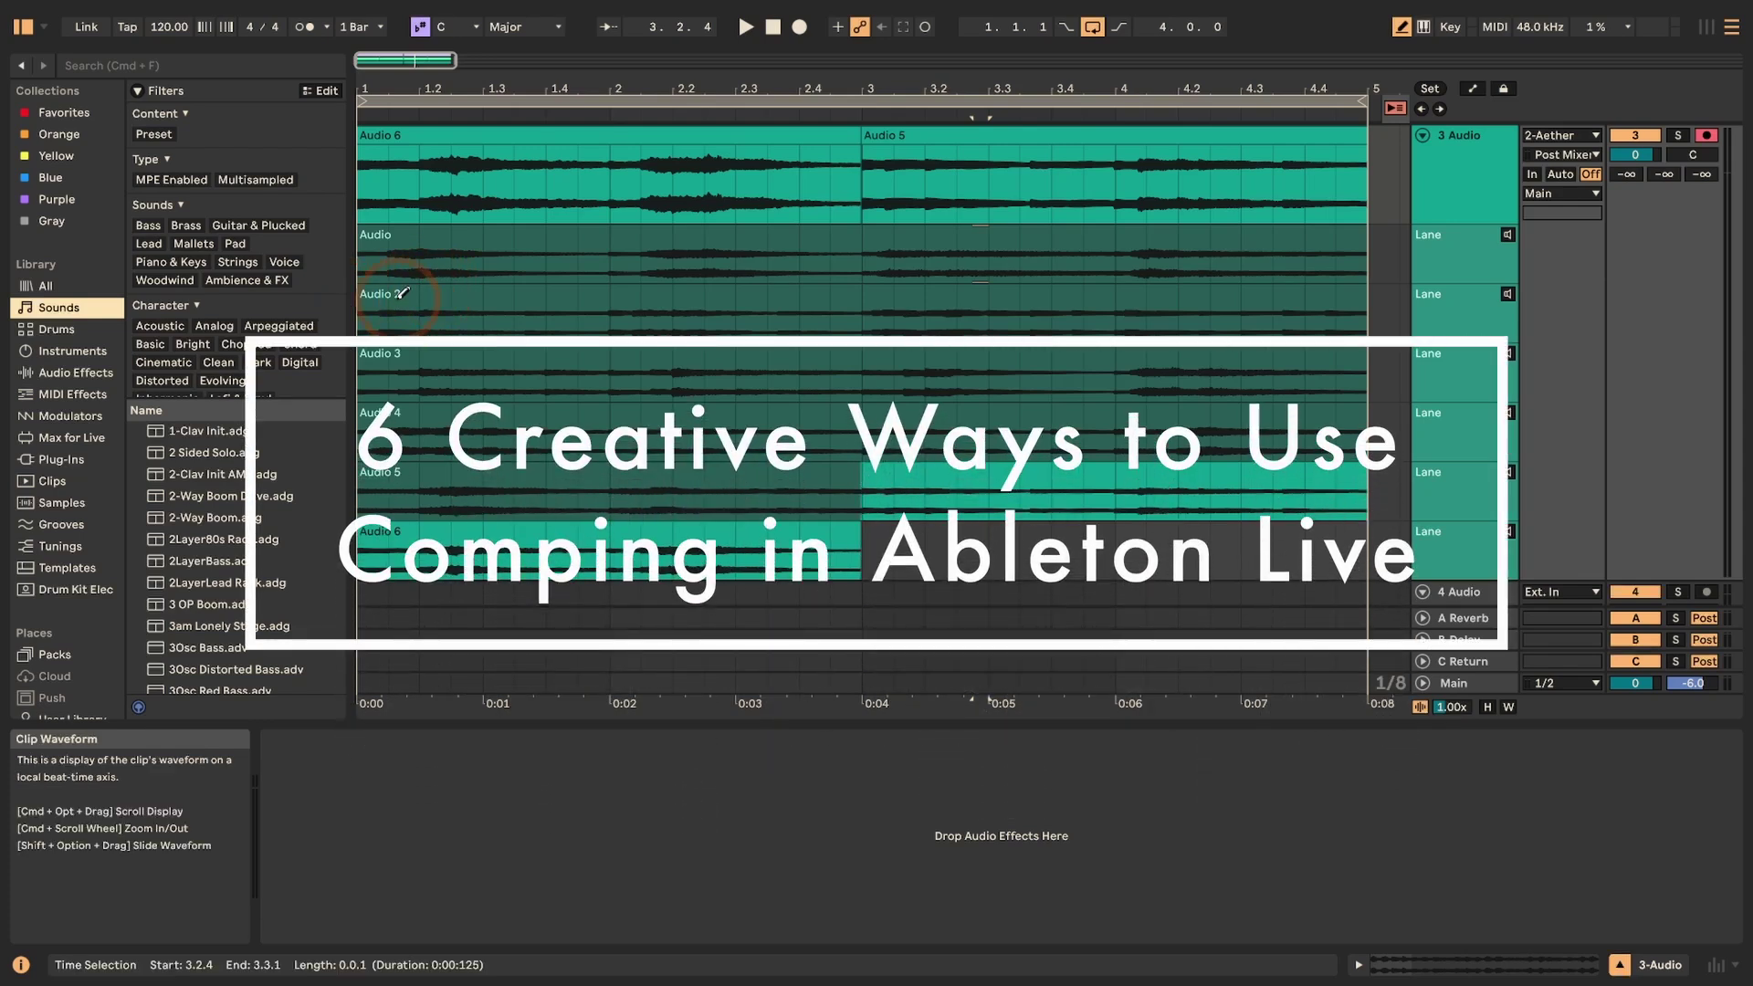
- Comp bars 1.1–2.3 from the Audio 2, Audio 4 and Audio 3 take lanes
{"action": "left_click_drag", "start_coordinate": [361, 301], "coordinate": [514, 315]}
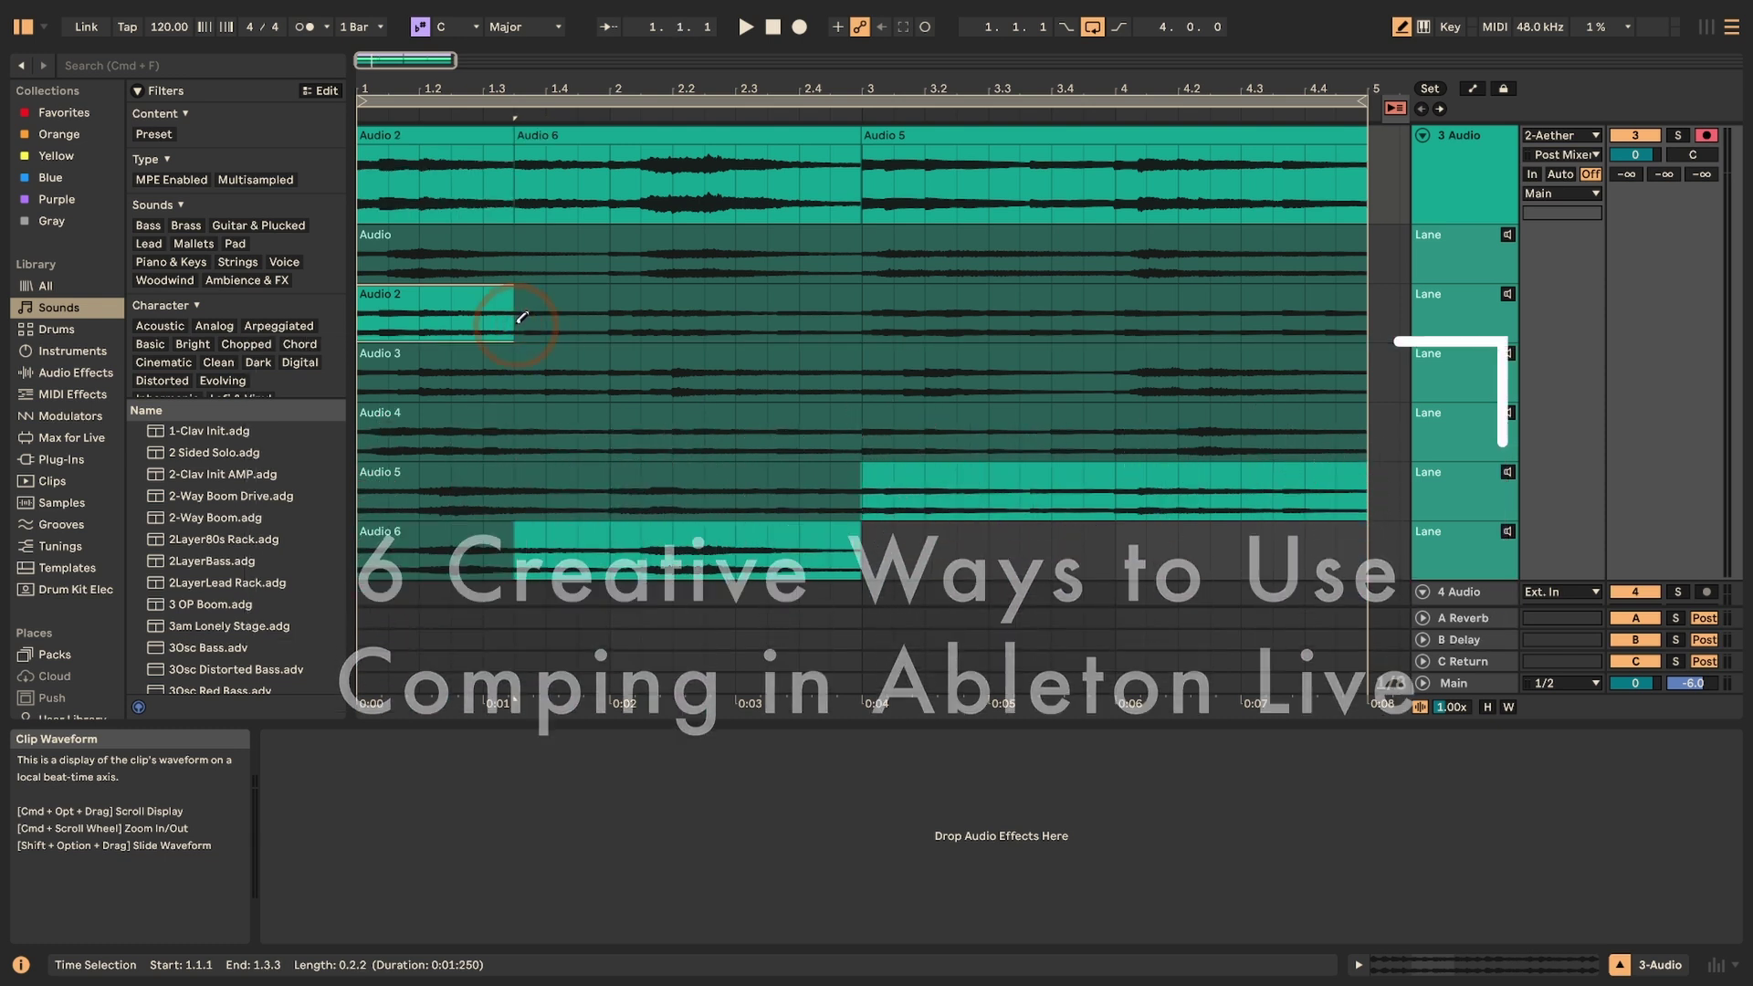
{"action": "left_click", "coordinate": [484, 423]}
{"action": "left_click_drag", "start_coordinate": [484, 423], "coordinate": [610, 423]}
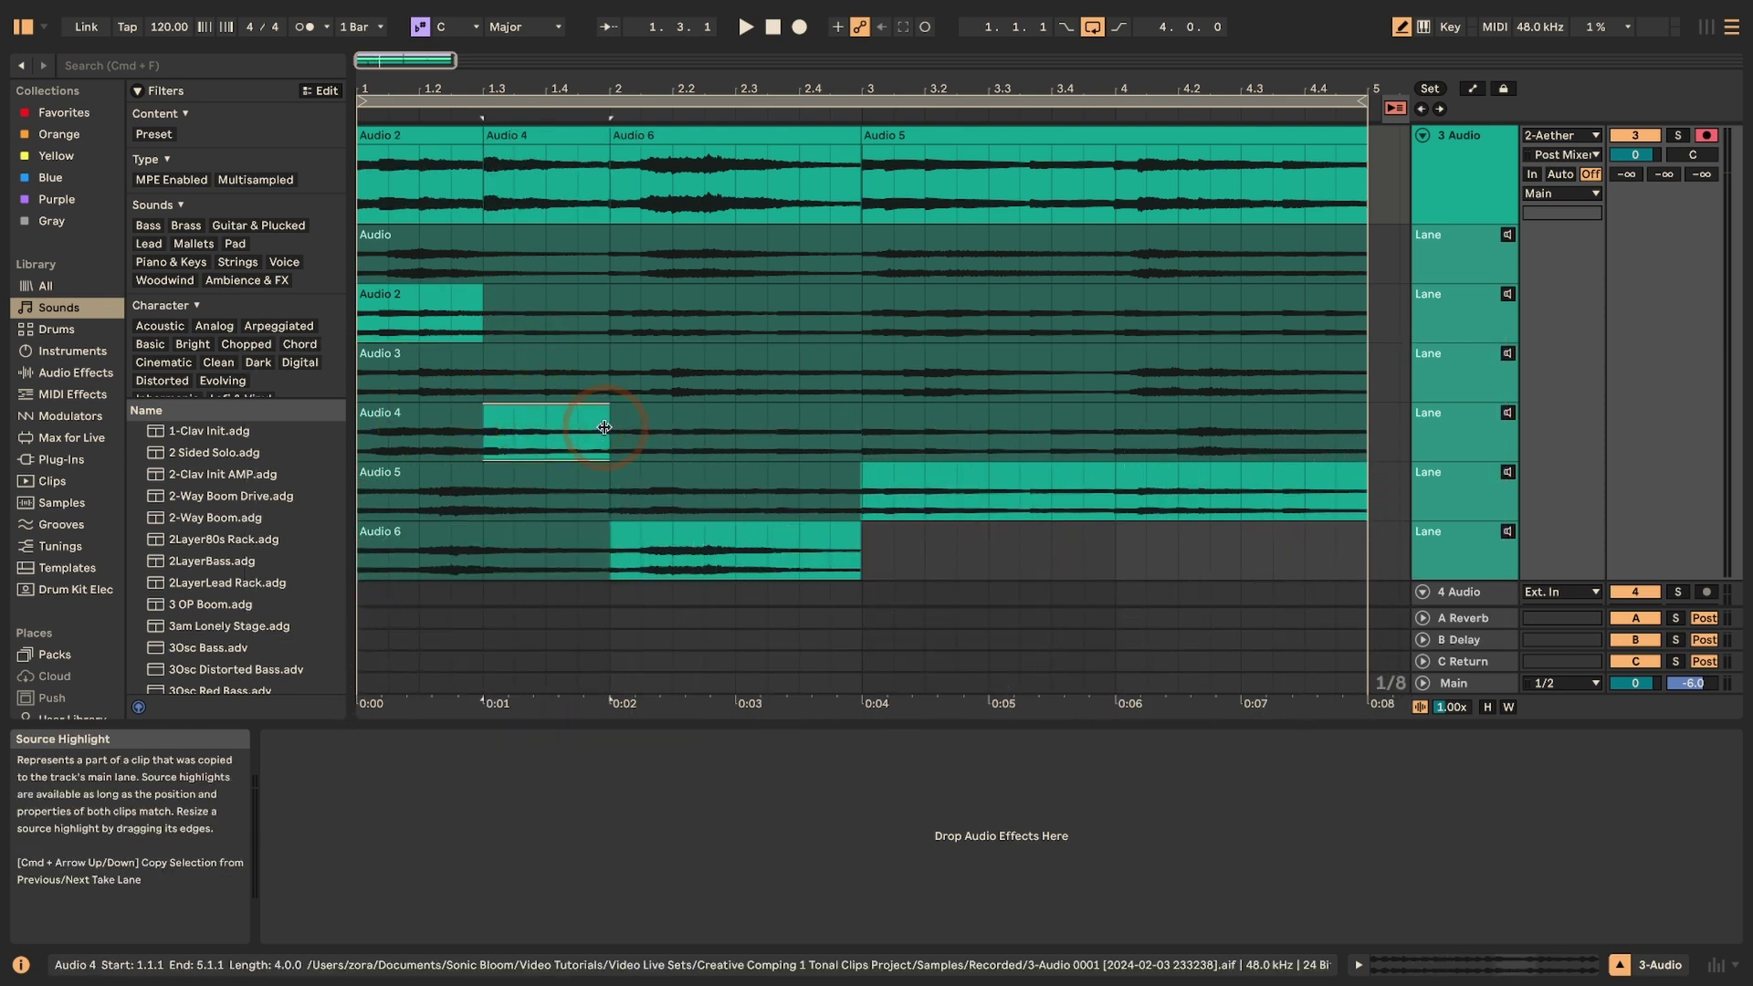
{"action": "left_click", "coordinate": [624, 358]}
{"action": "left_click_drag", "start_coordinate": [626, 356], "coordinate": [753, 352]}
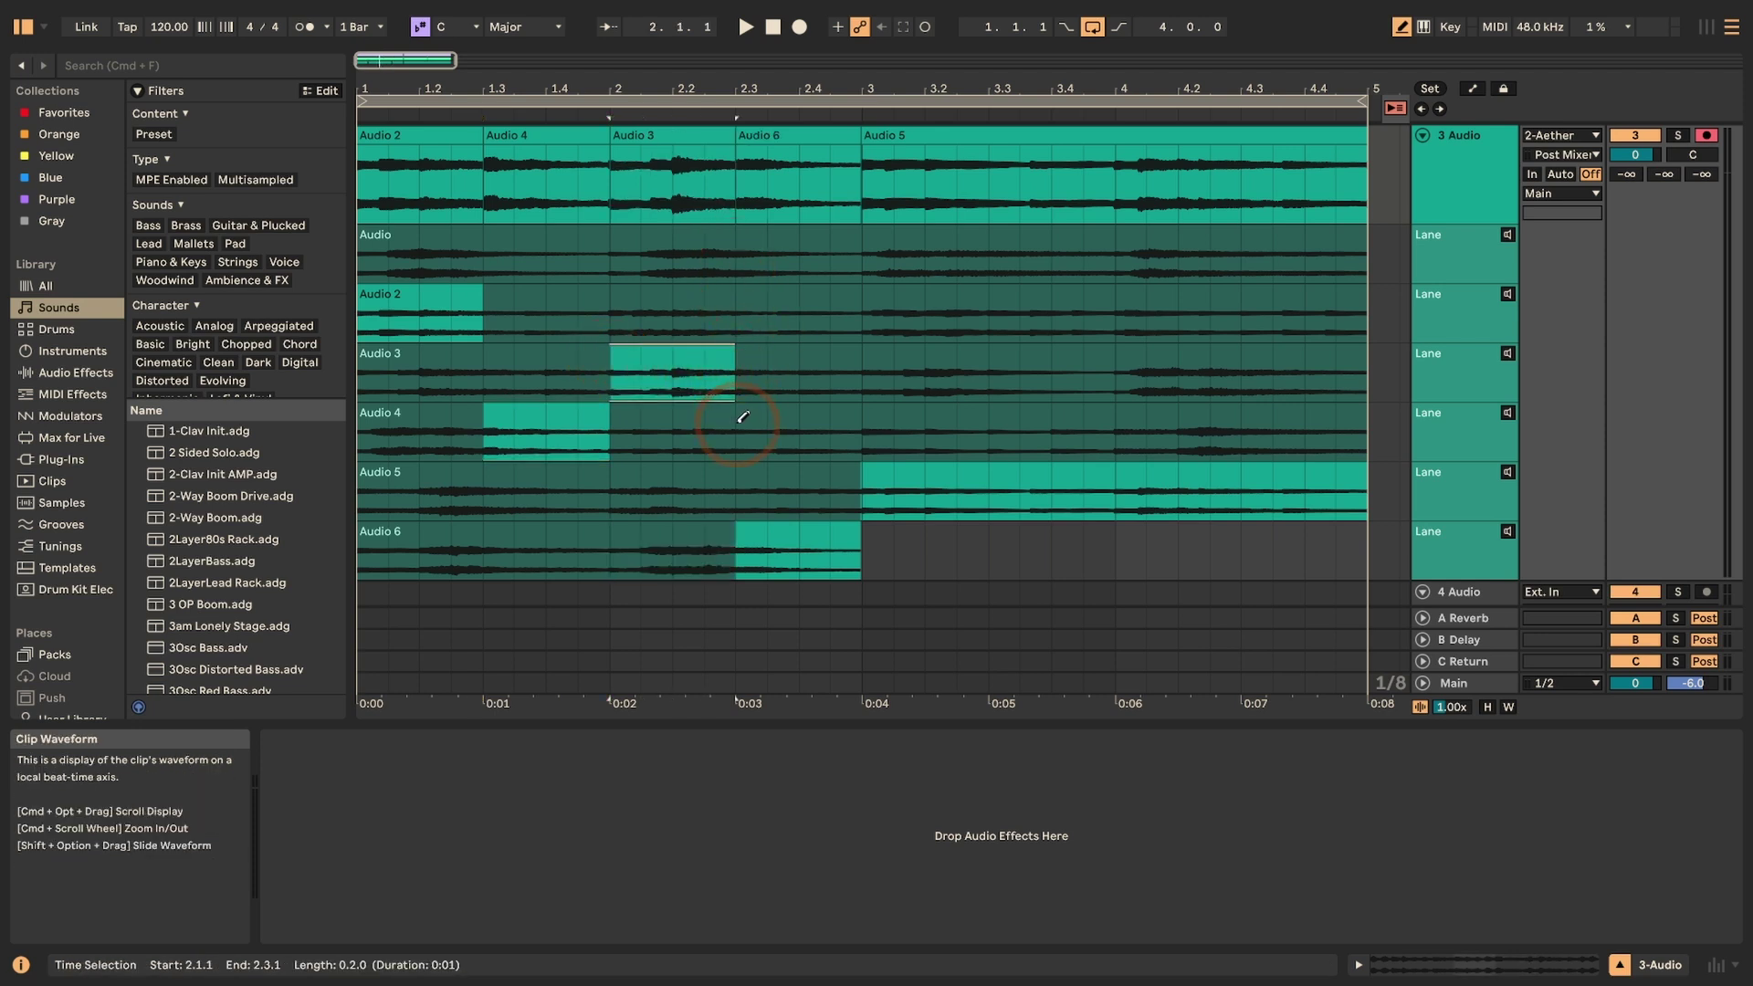
- Comp 2.3–5.1 from the Audio 5, Audio 2, Audio 3, top Audio and Audio 4 takes
{"action": "left_click_drag", "start_coordinate": [740, 473], "coordinate": [865, 473]}
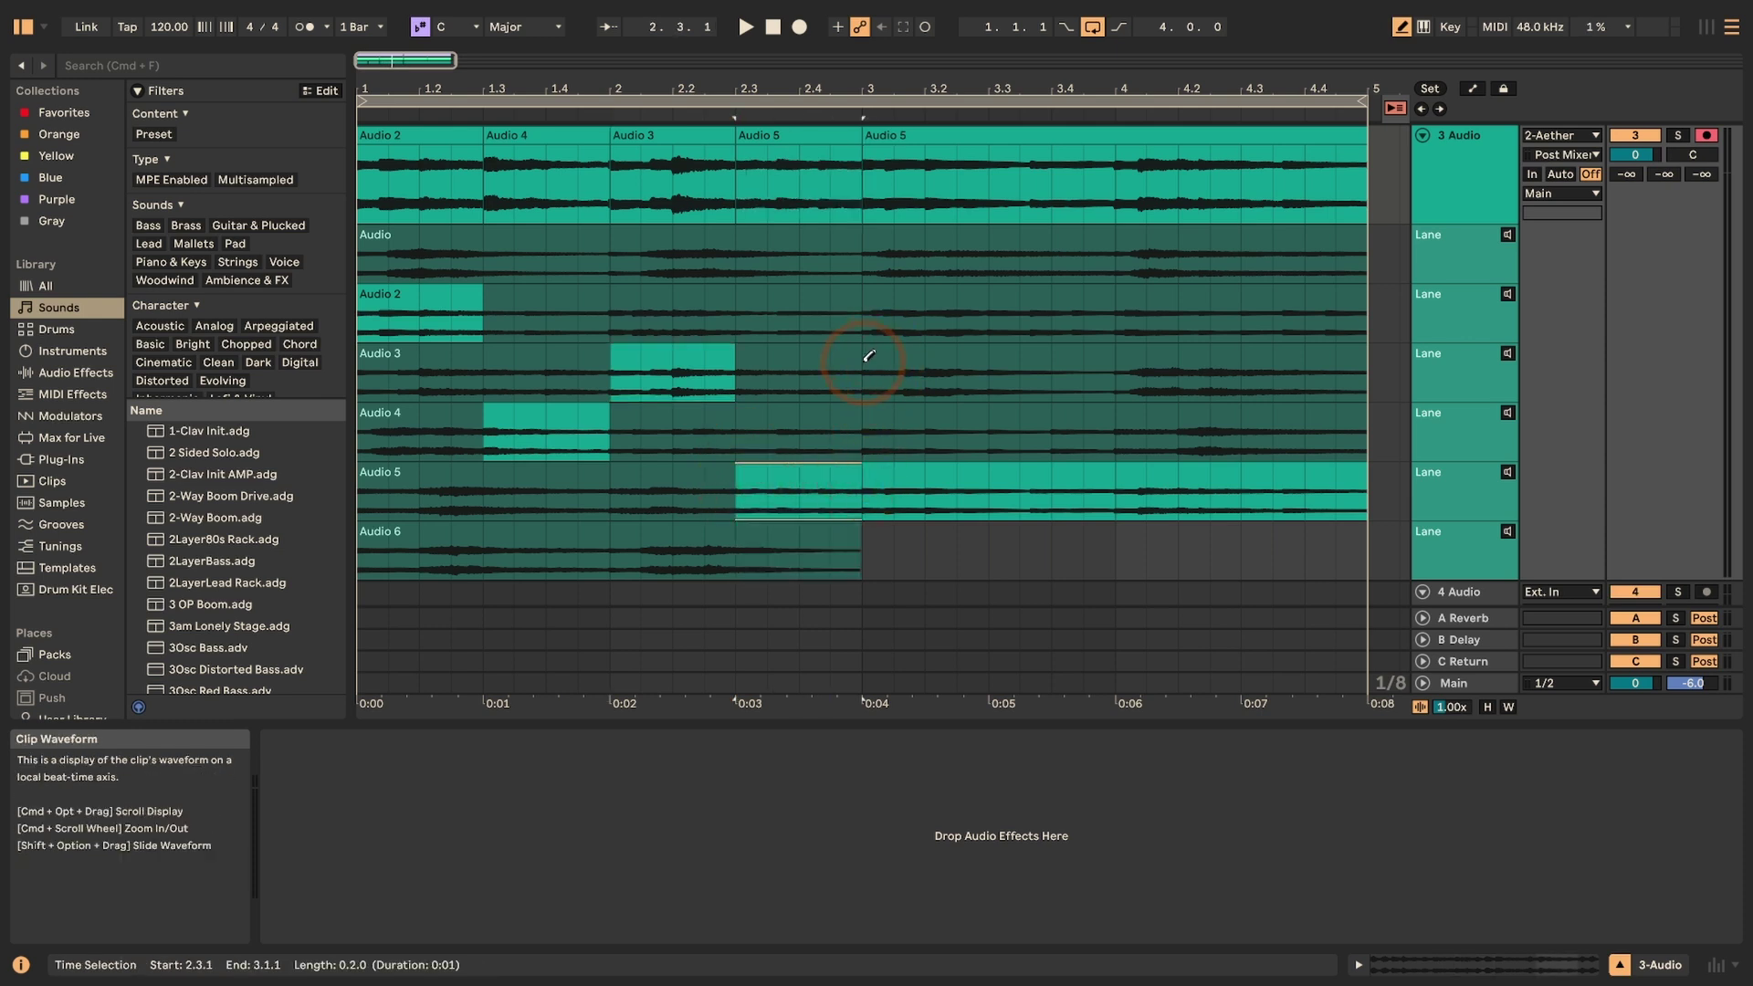
{"action": "left_click_drag", "start_coordinate": [865, 334], "coordinate": [990, 315]}
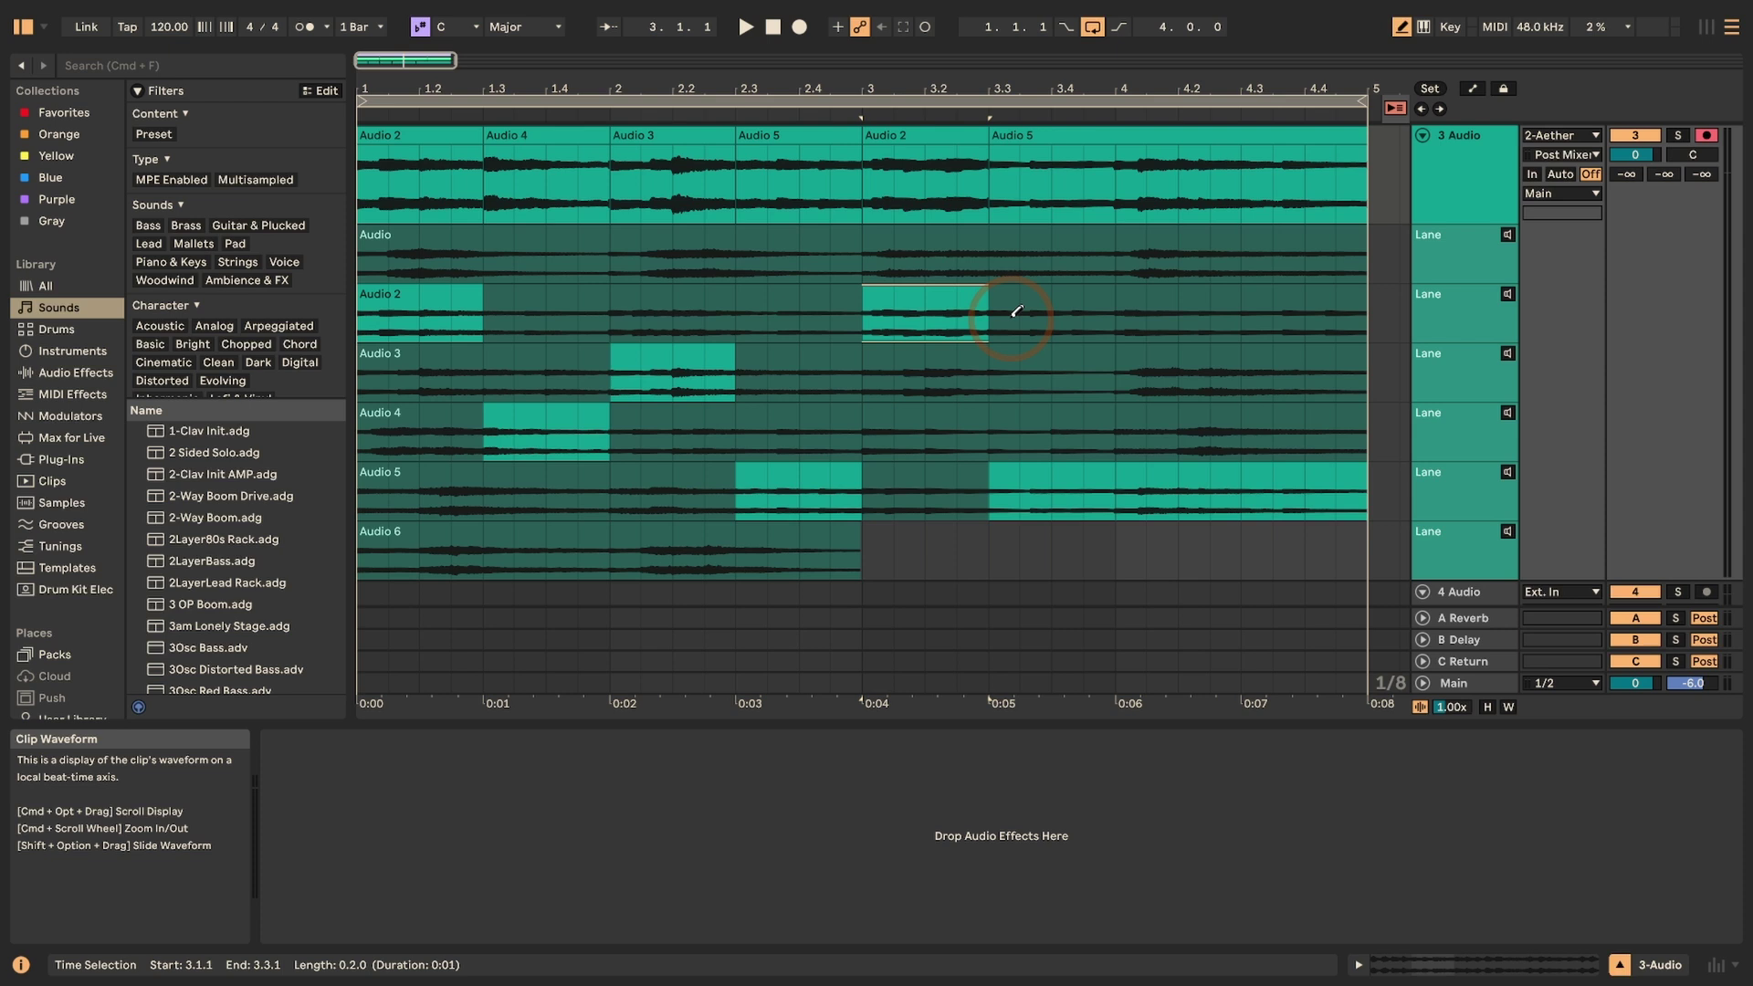
{"action": "left_click_drag", "start_coordinate": [991, 374], "coordinate": [1134, 380]}
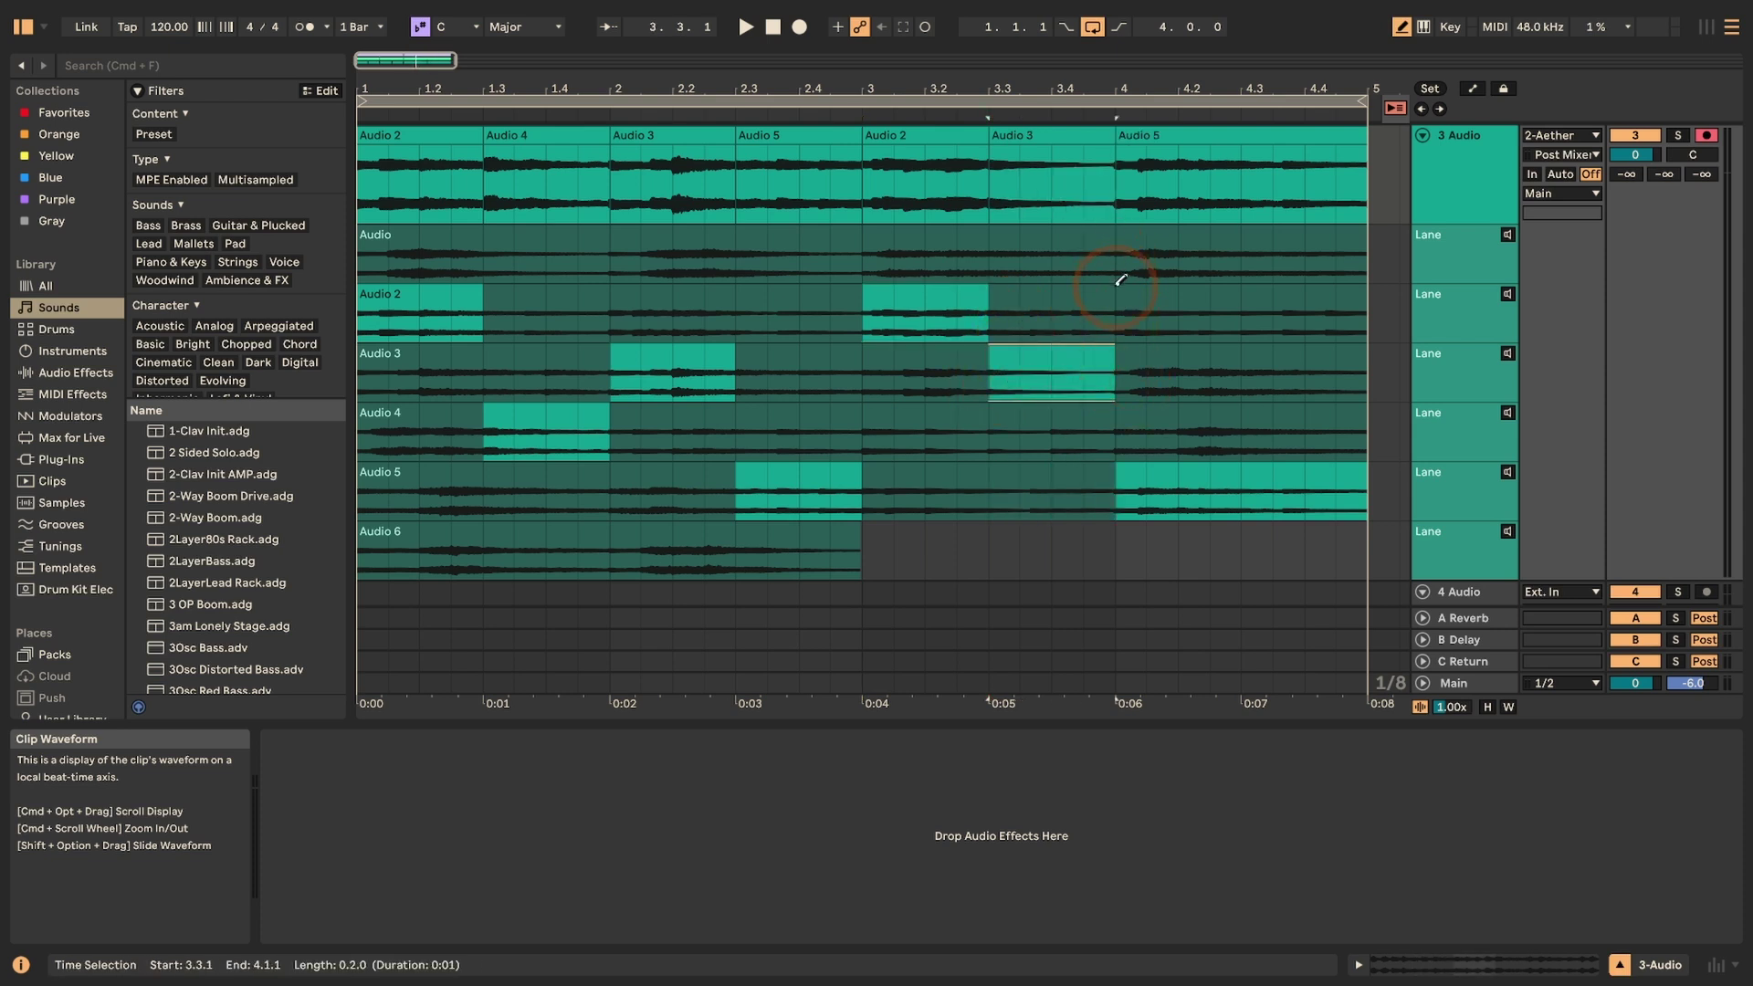
{"action": "left_click_drag", "start_coordinate": [1116, 257], "coordinate": [1243, 263]}
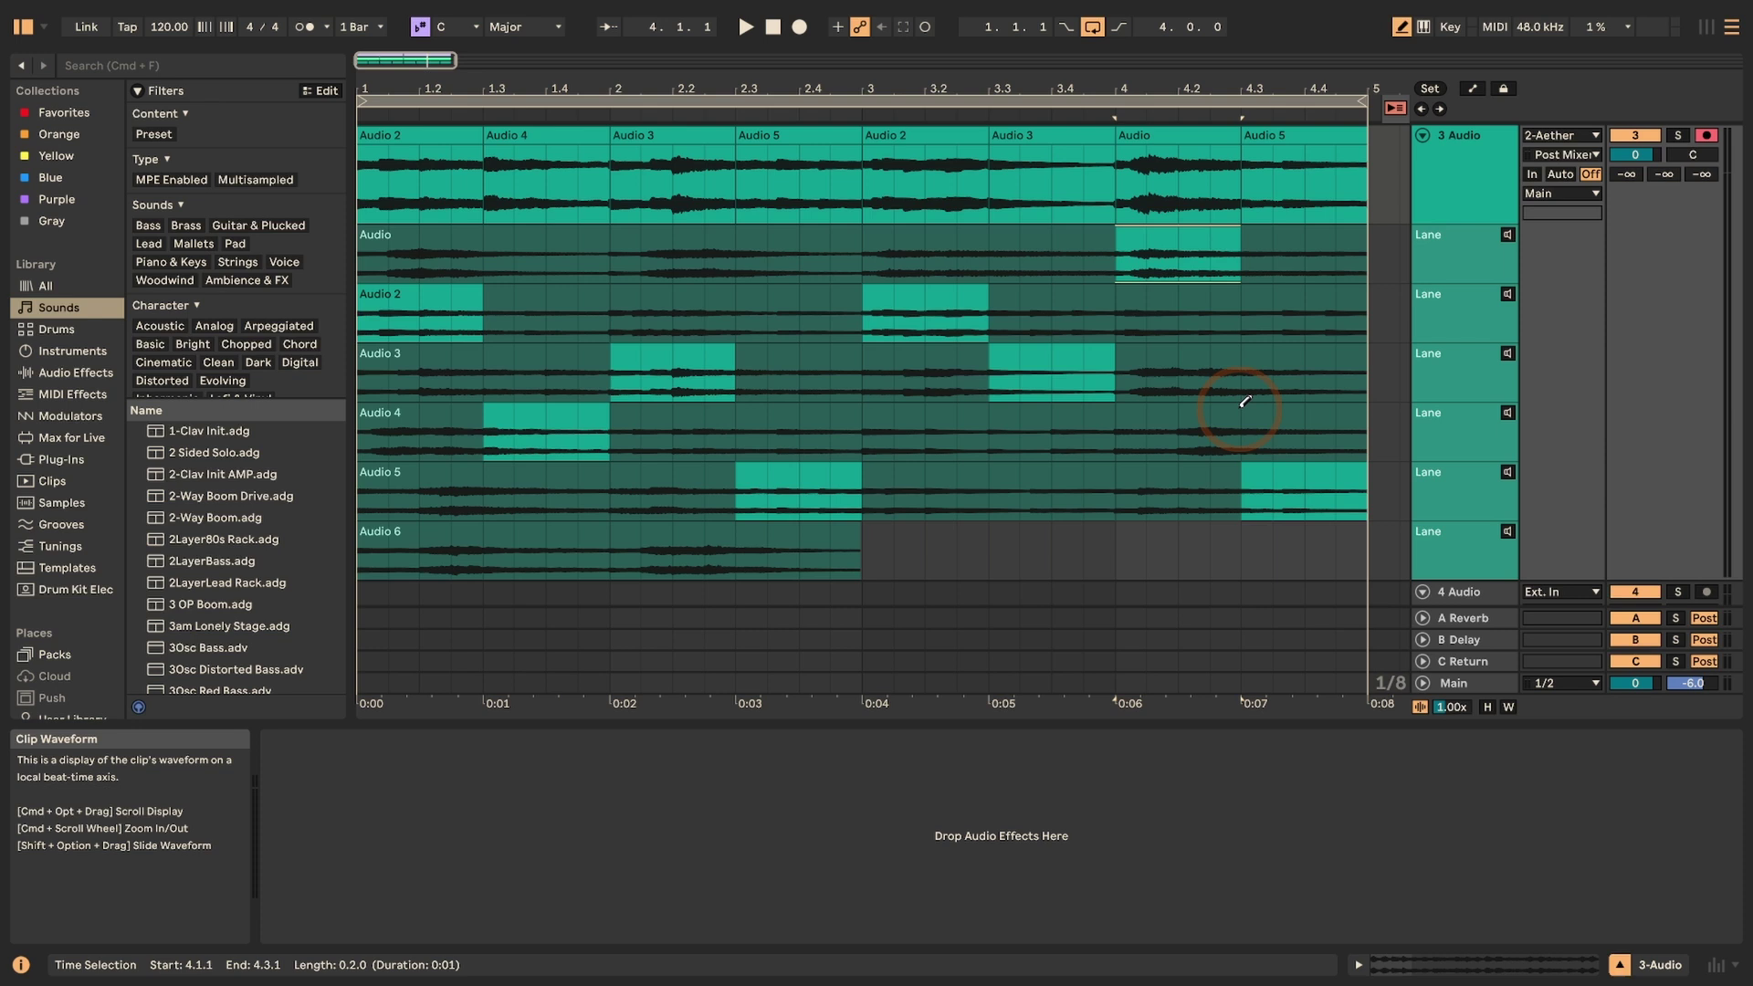
{"action": "left_click_drag", "start_coordinate": [1243, 403], "coordinate": [1367, 402]}
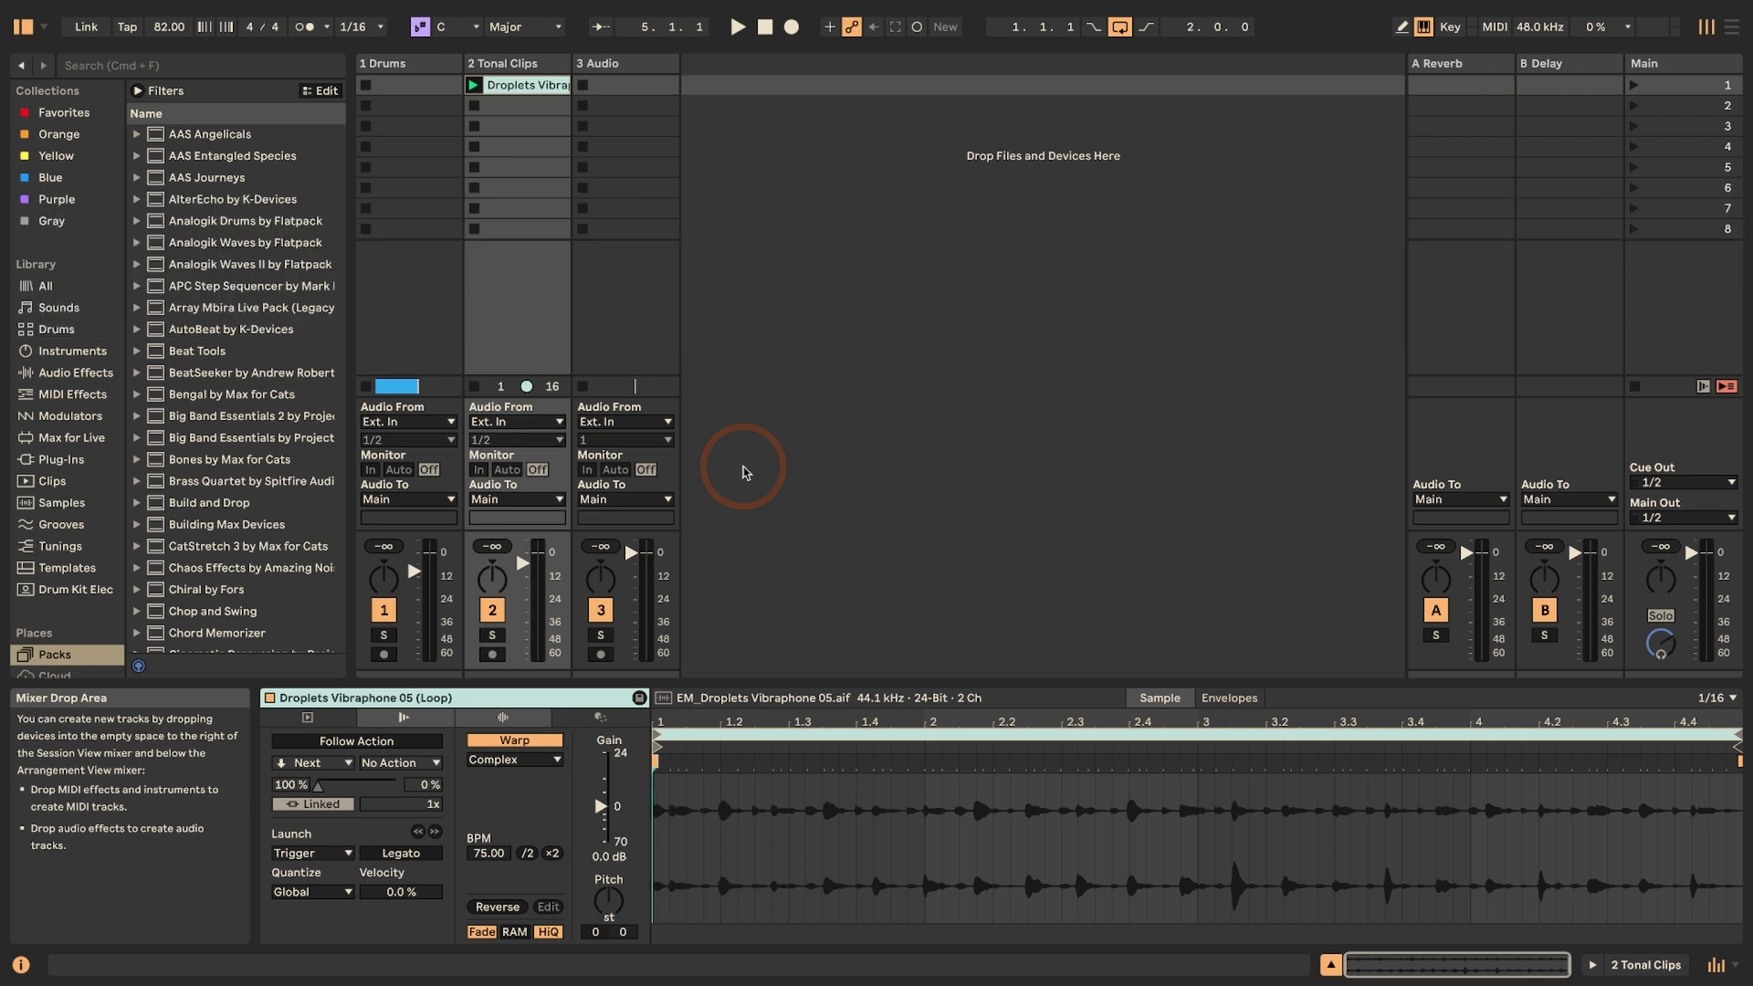
- Toggle MIDI Map mode on and back off, then switch to Arrangement View
{"action": "key", "text": "super+m"}
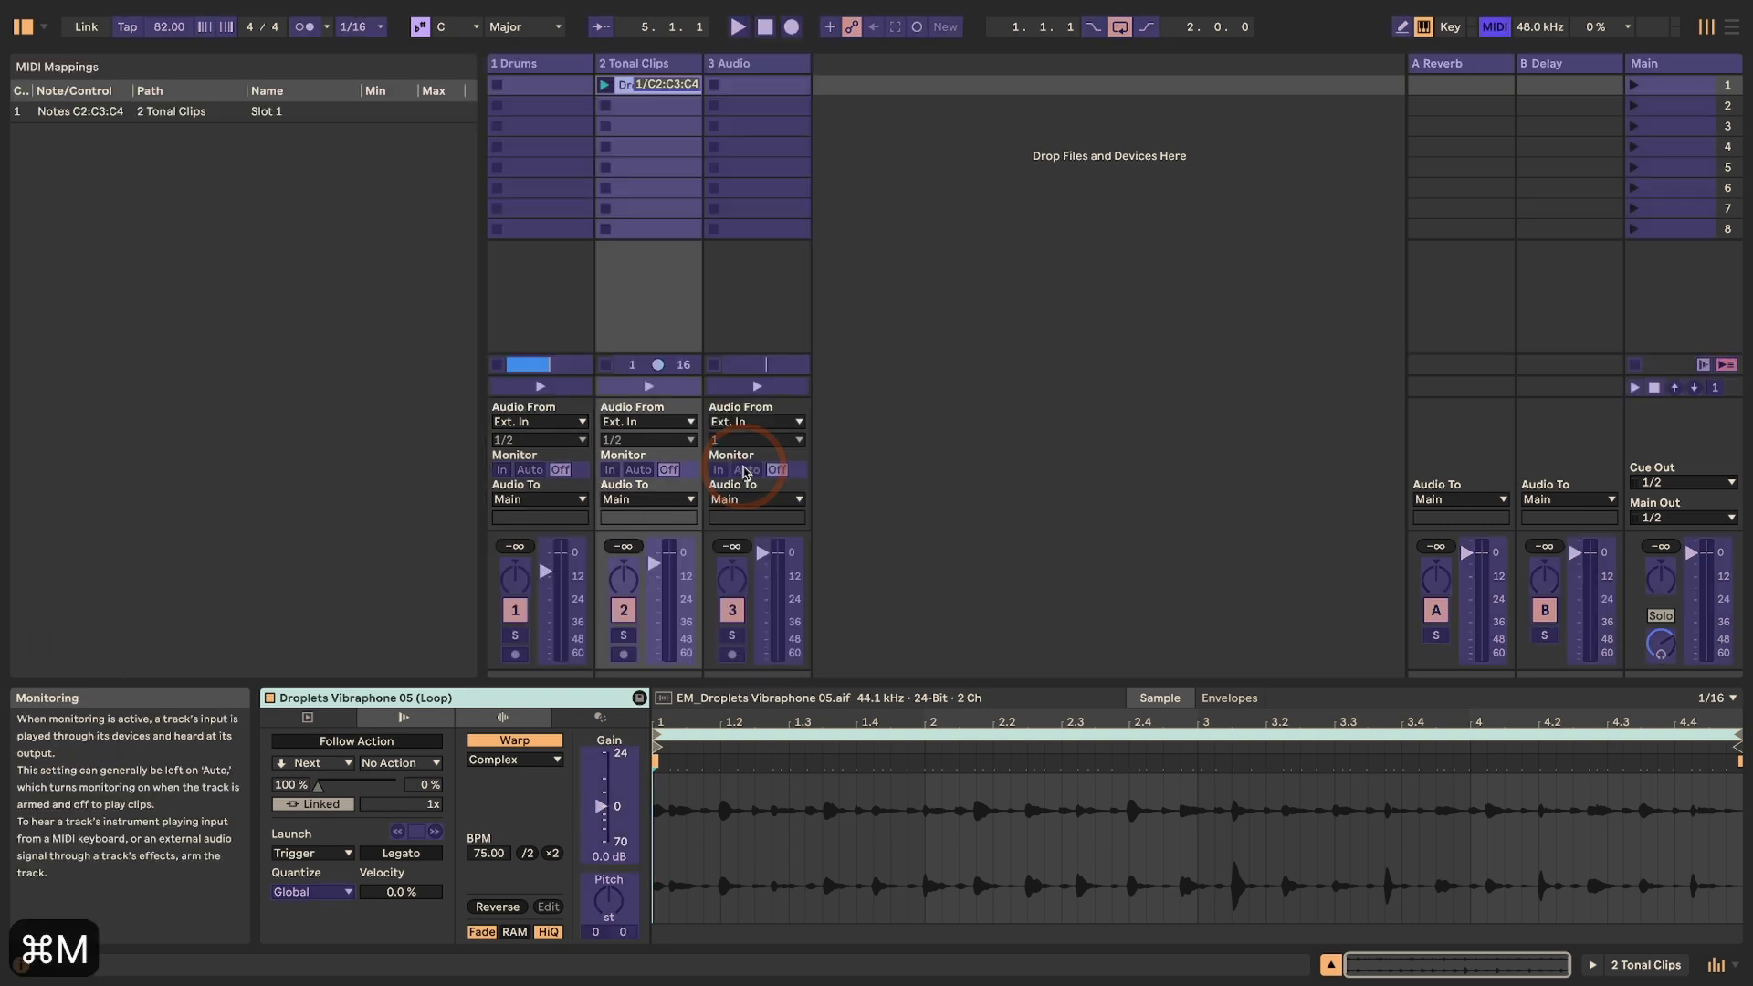
{"action": "key", "text": "super+m"}
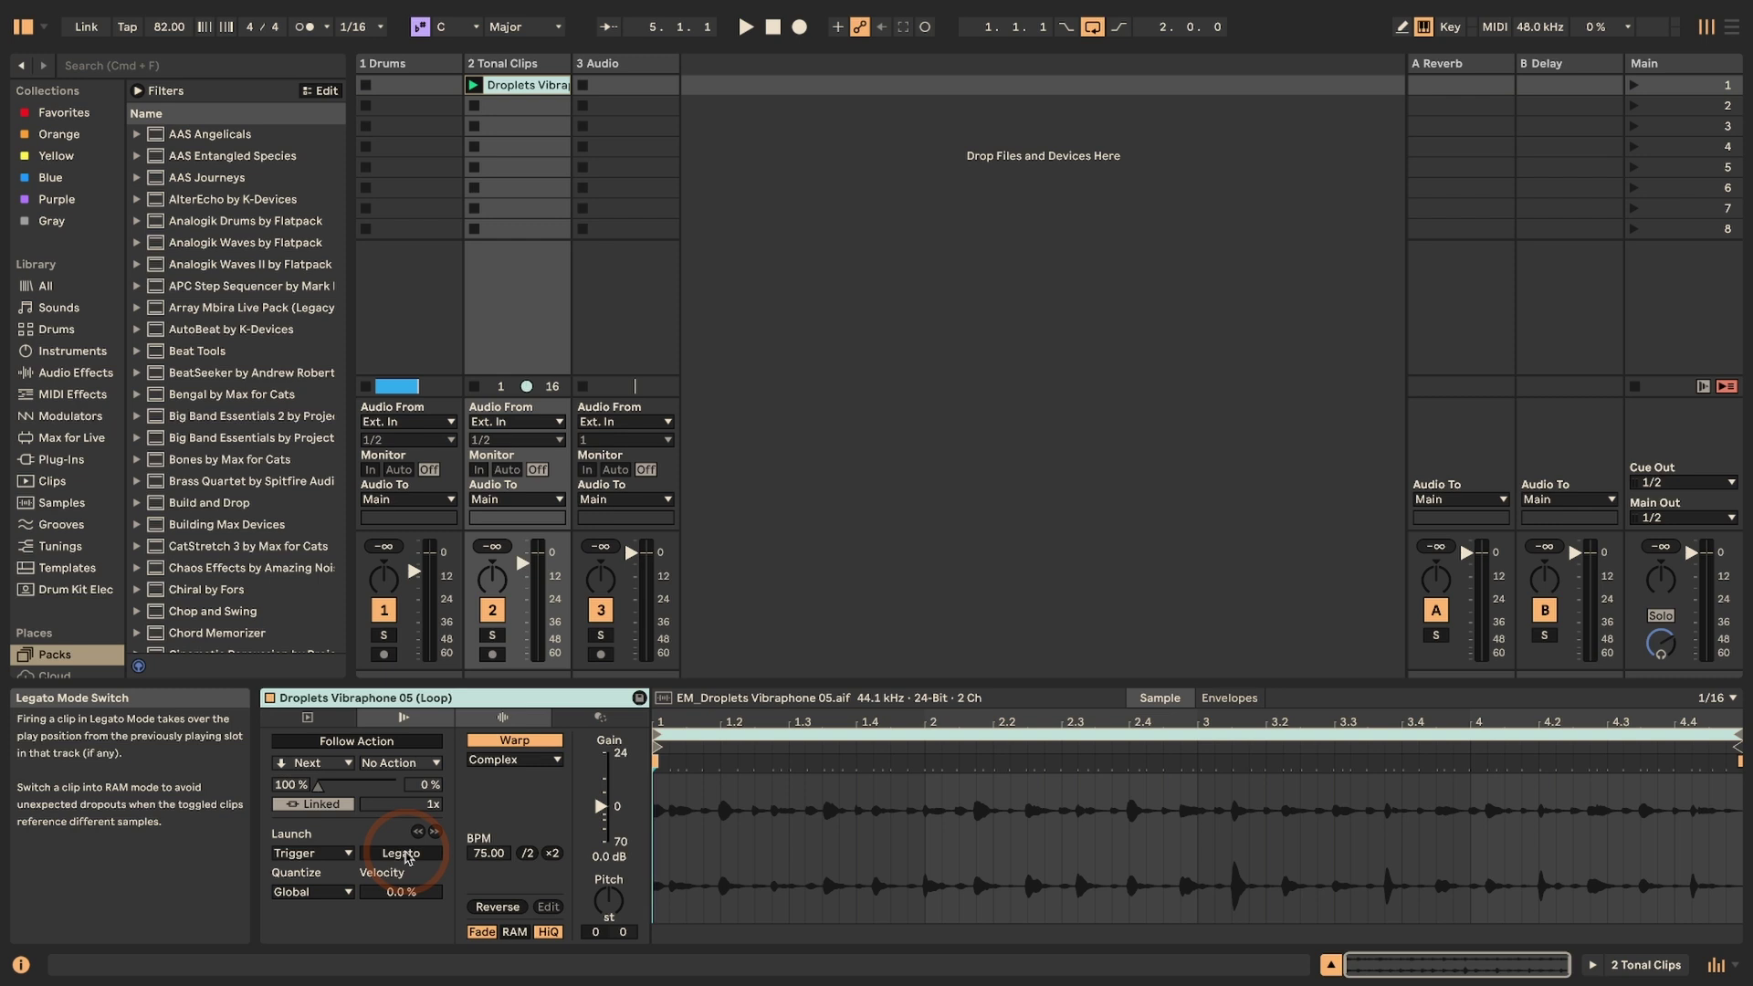
{"action": "key", "text": "Tab"}
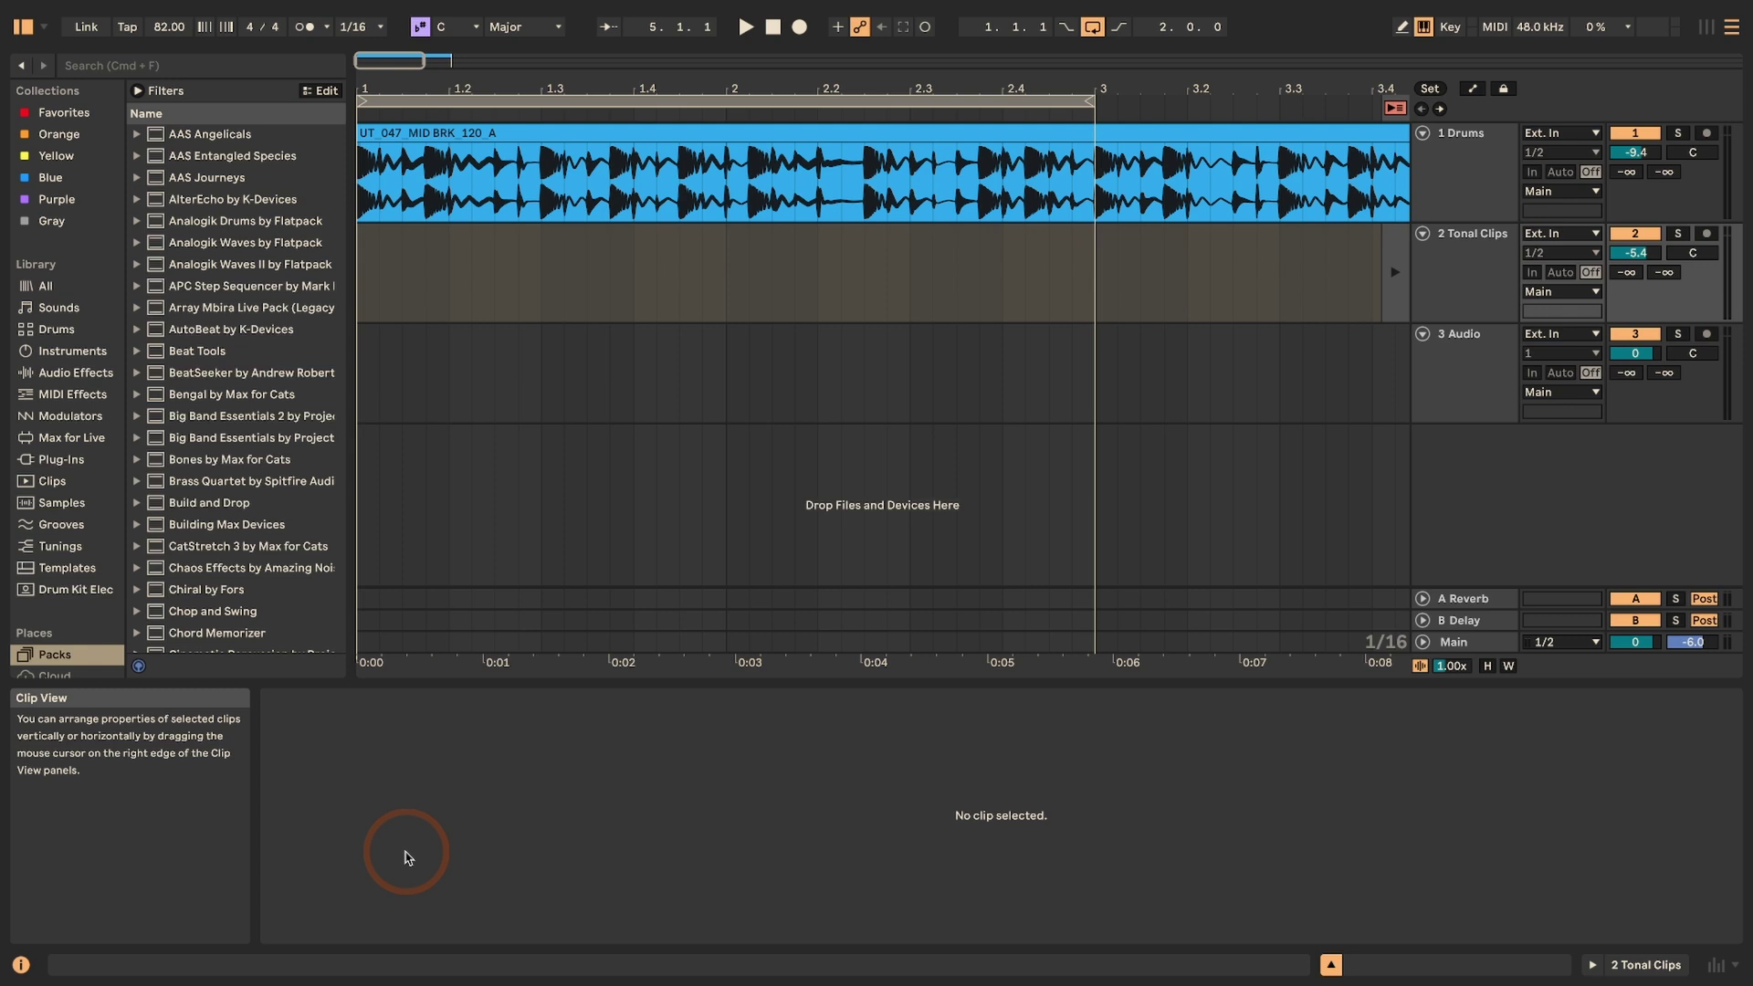
- Return to Session View and engage Arrangement Record to capture the Tonal Clips performance
{"action": "key", "text": "Tab"}
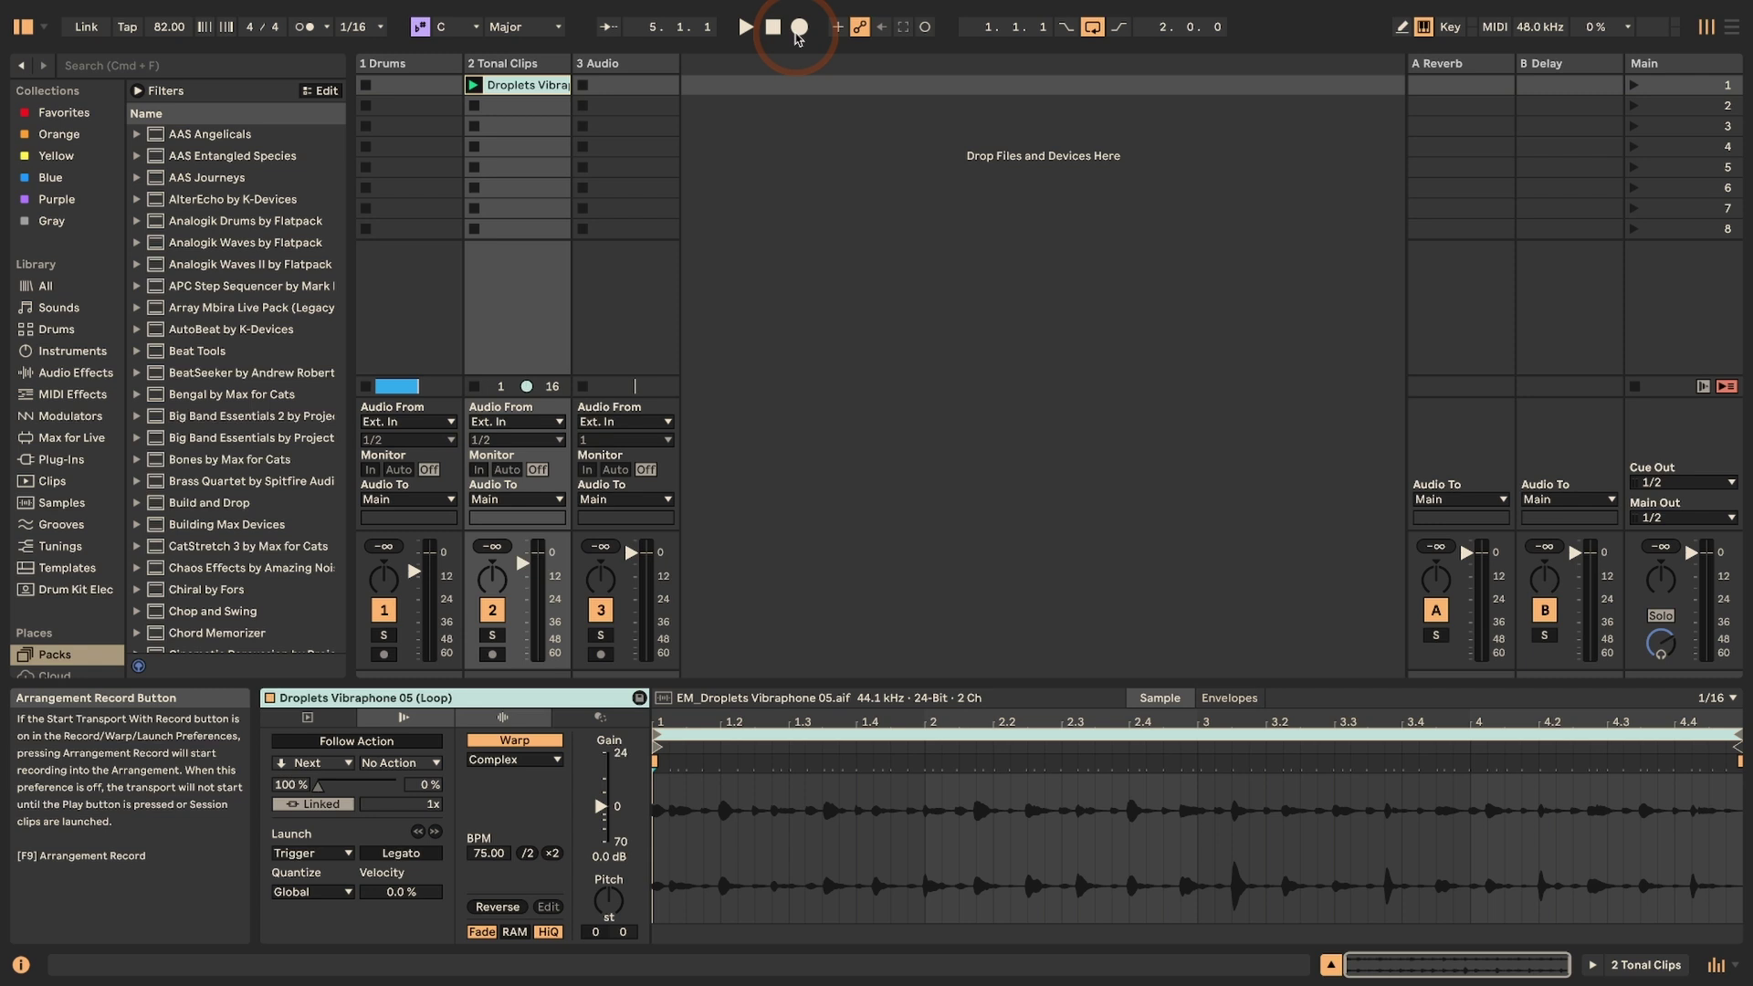
{"action": "left_click", "coordinate": [799, 27]}
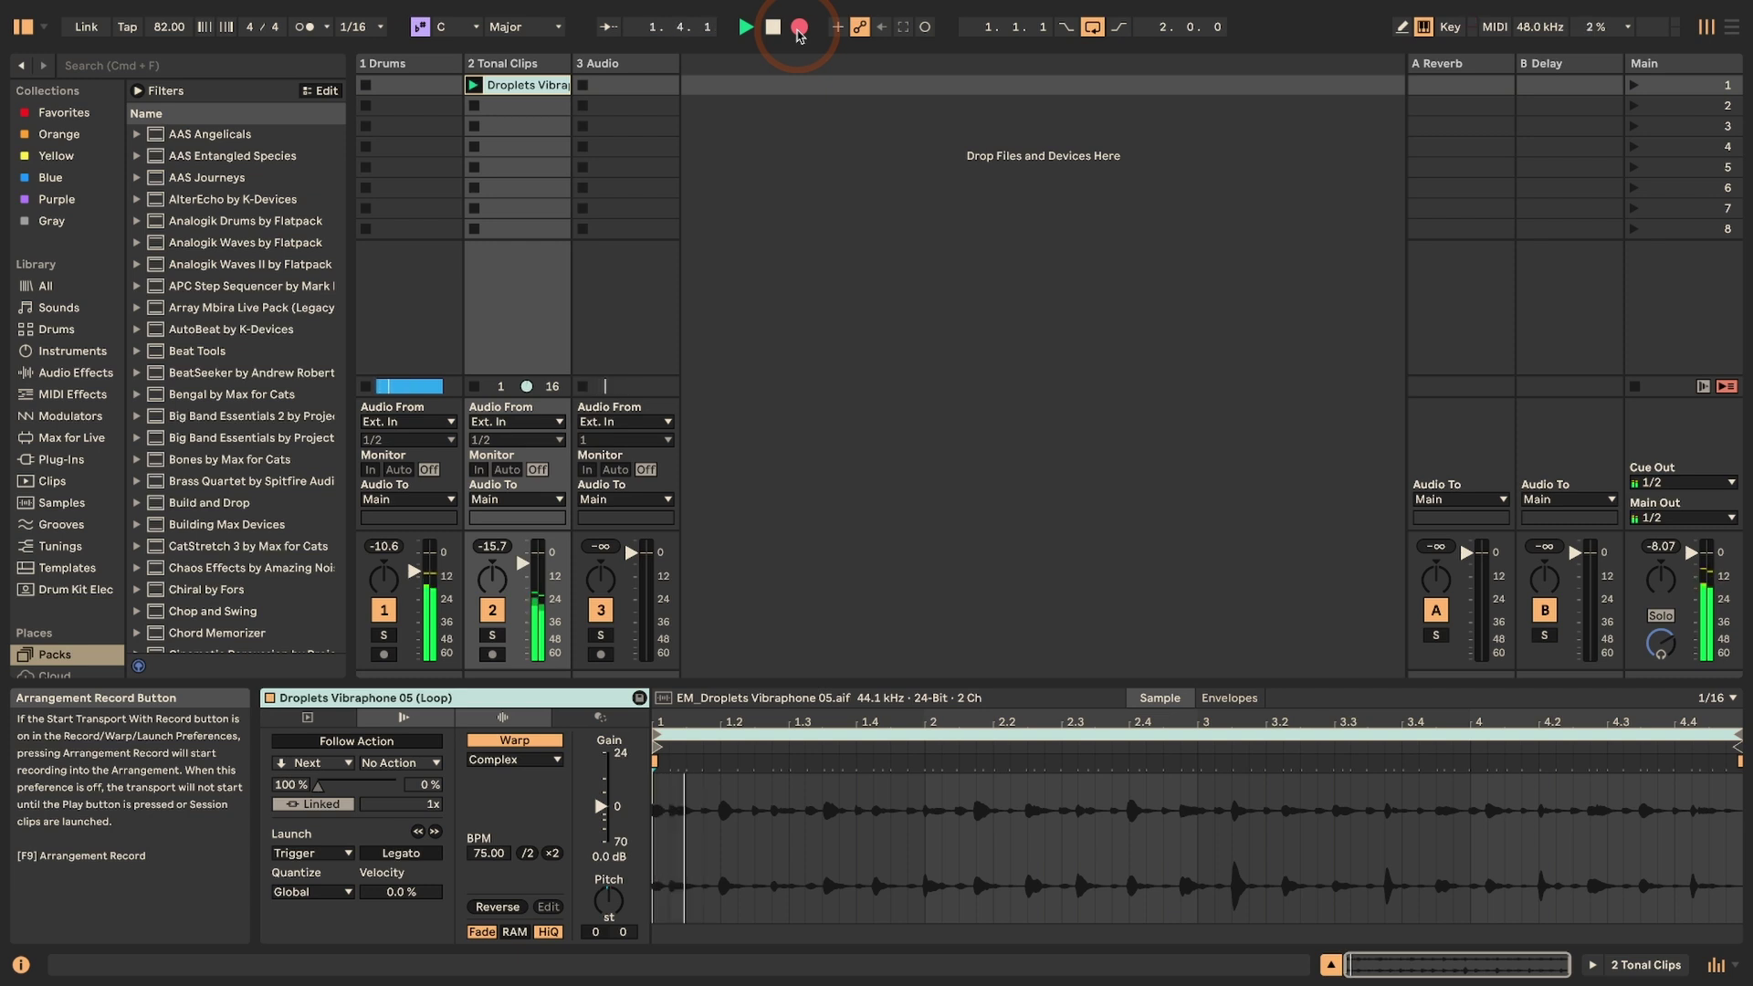
- Stop recording, show the 2 Tonal Clips take lanes, select the takes and enable Draw Mode
{"action": "key", "text": "Tab"}
{"action": "key", "text": "space"}
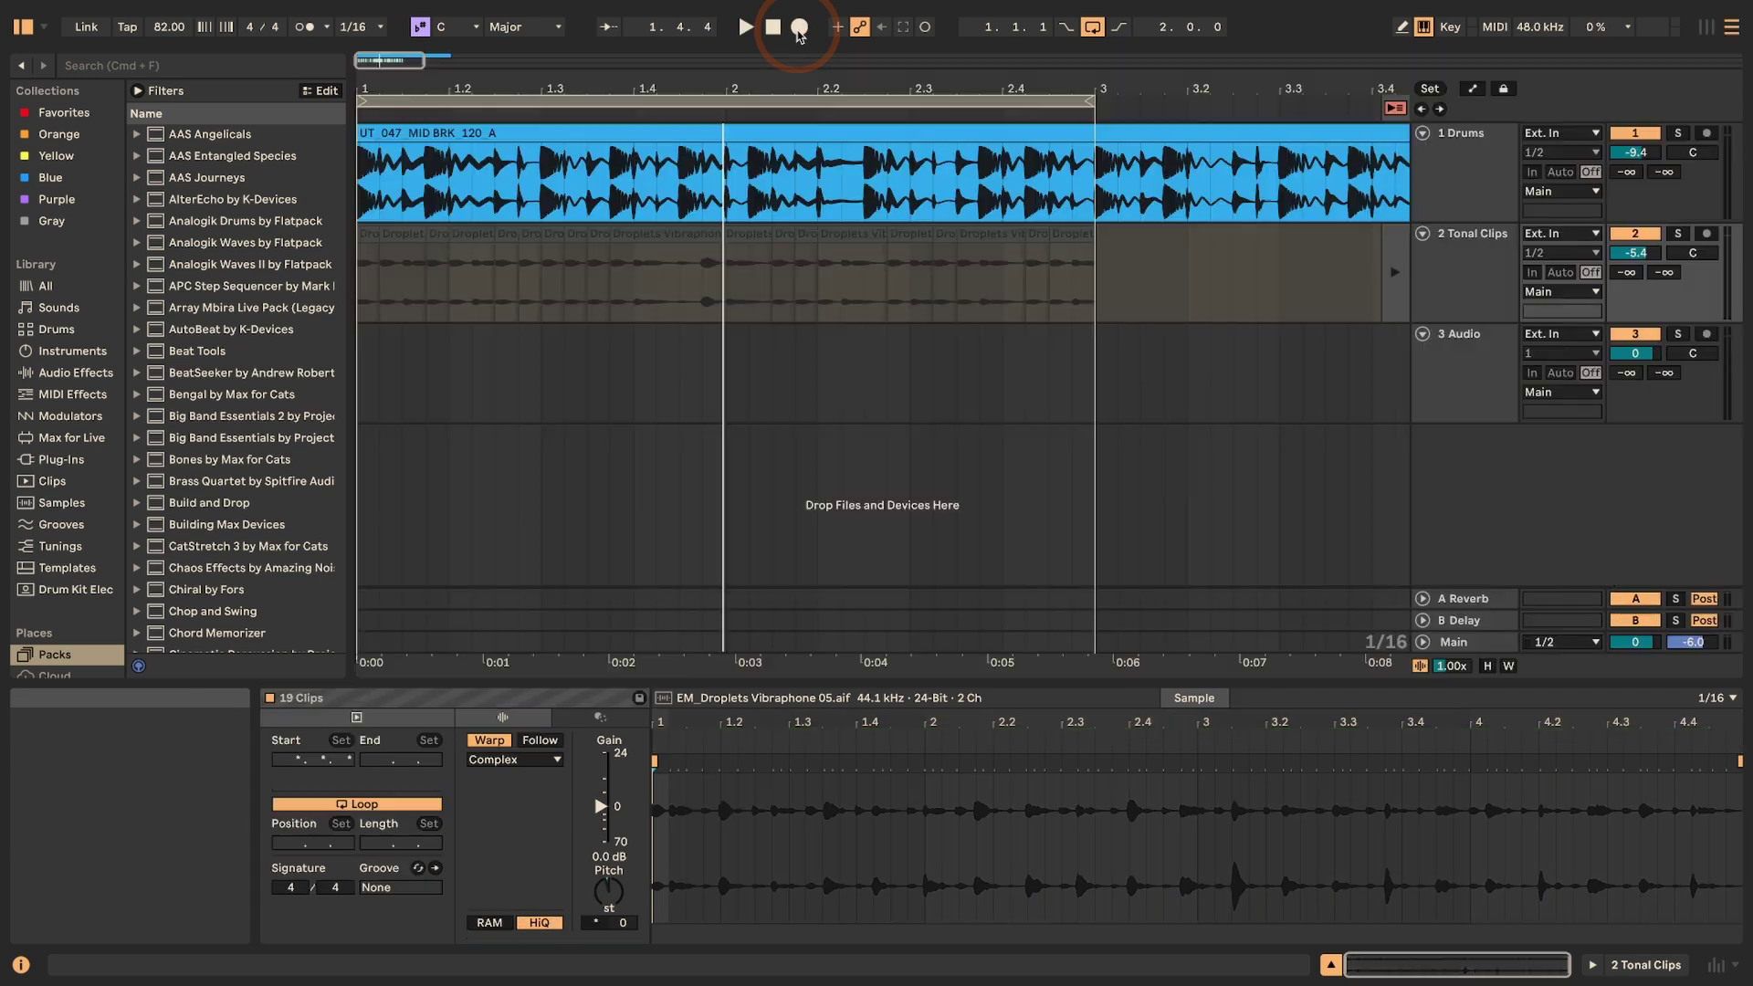
{"action": "left_click", "coordinate": [1472, 265]}
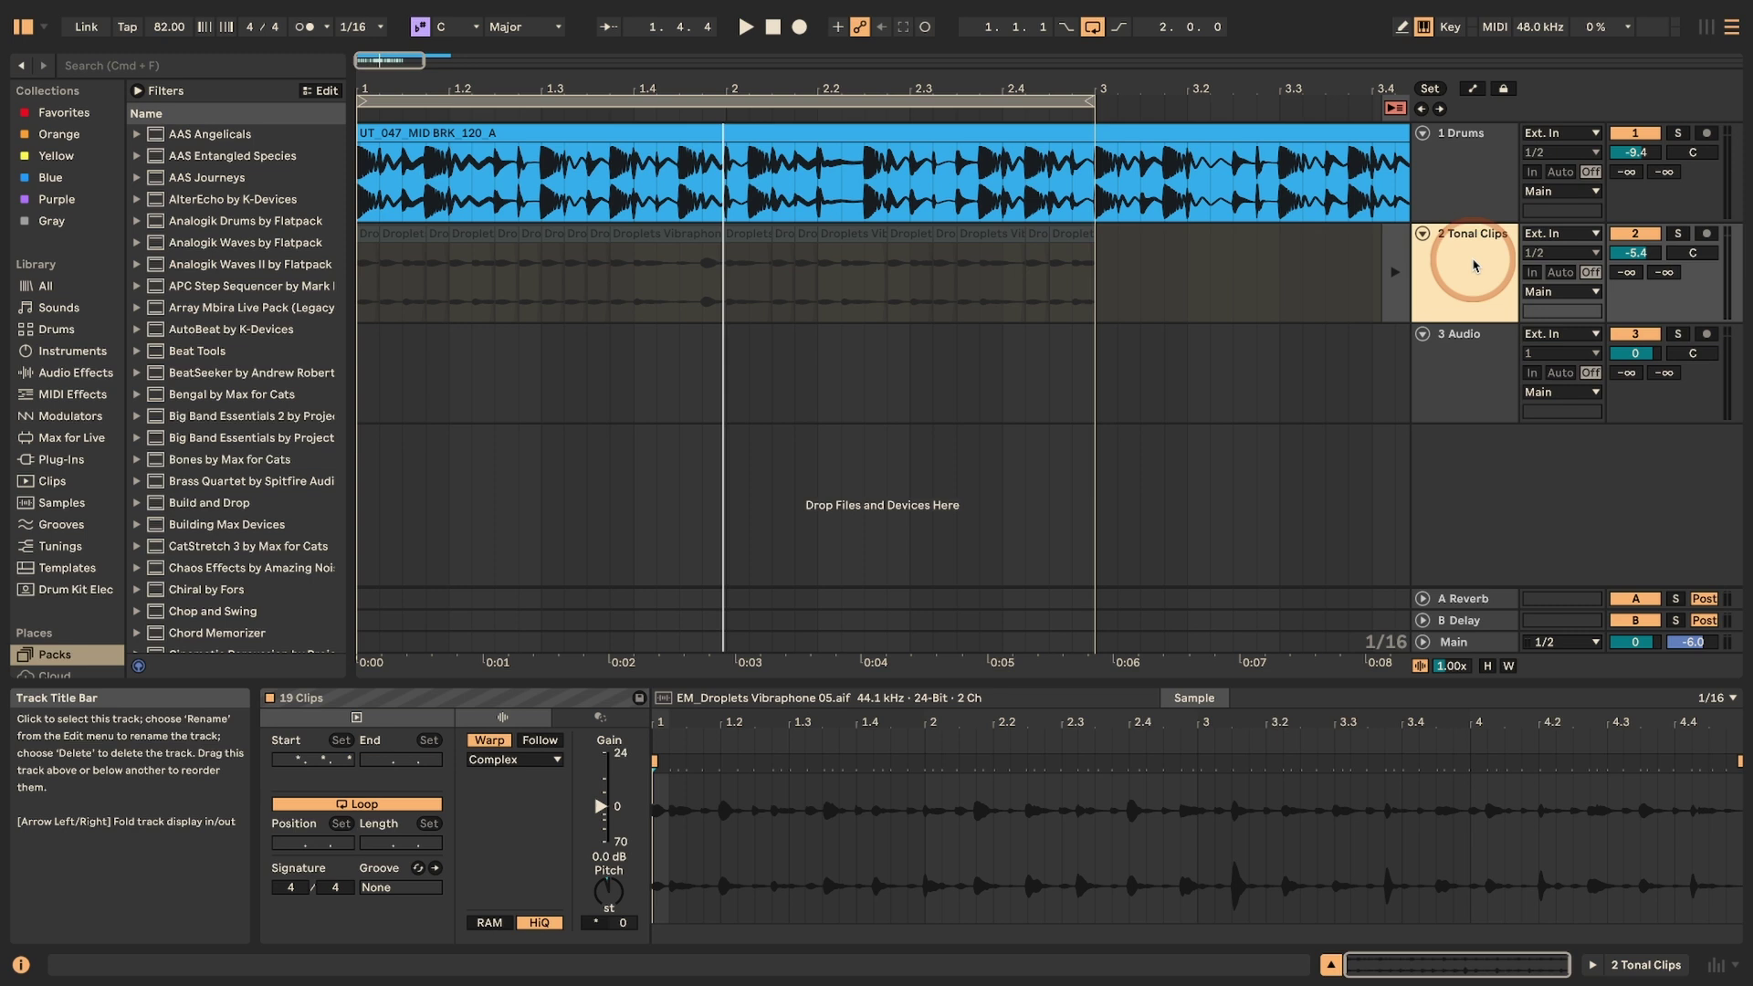
{"action": "key", "text": "alt+super+u"}
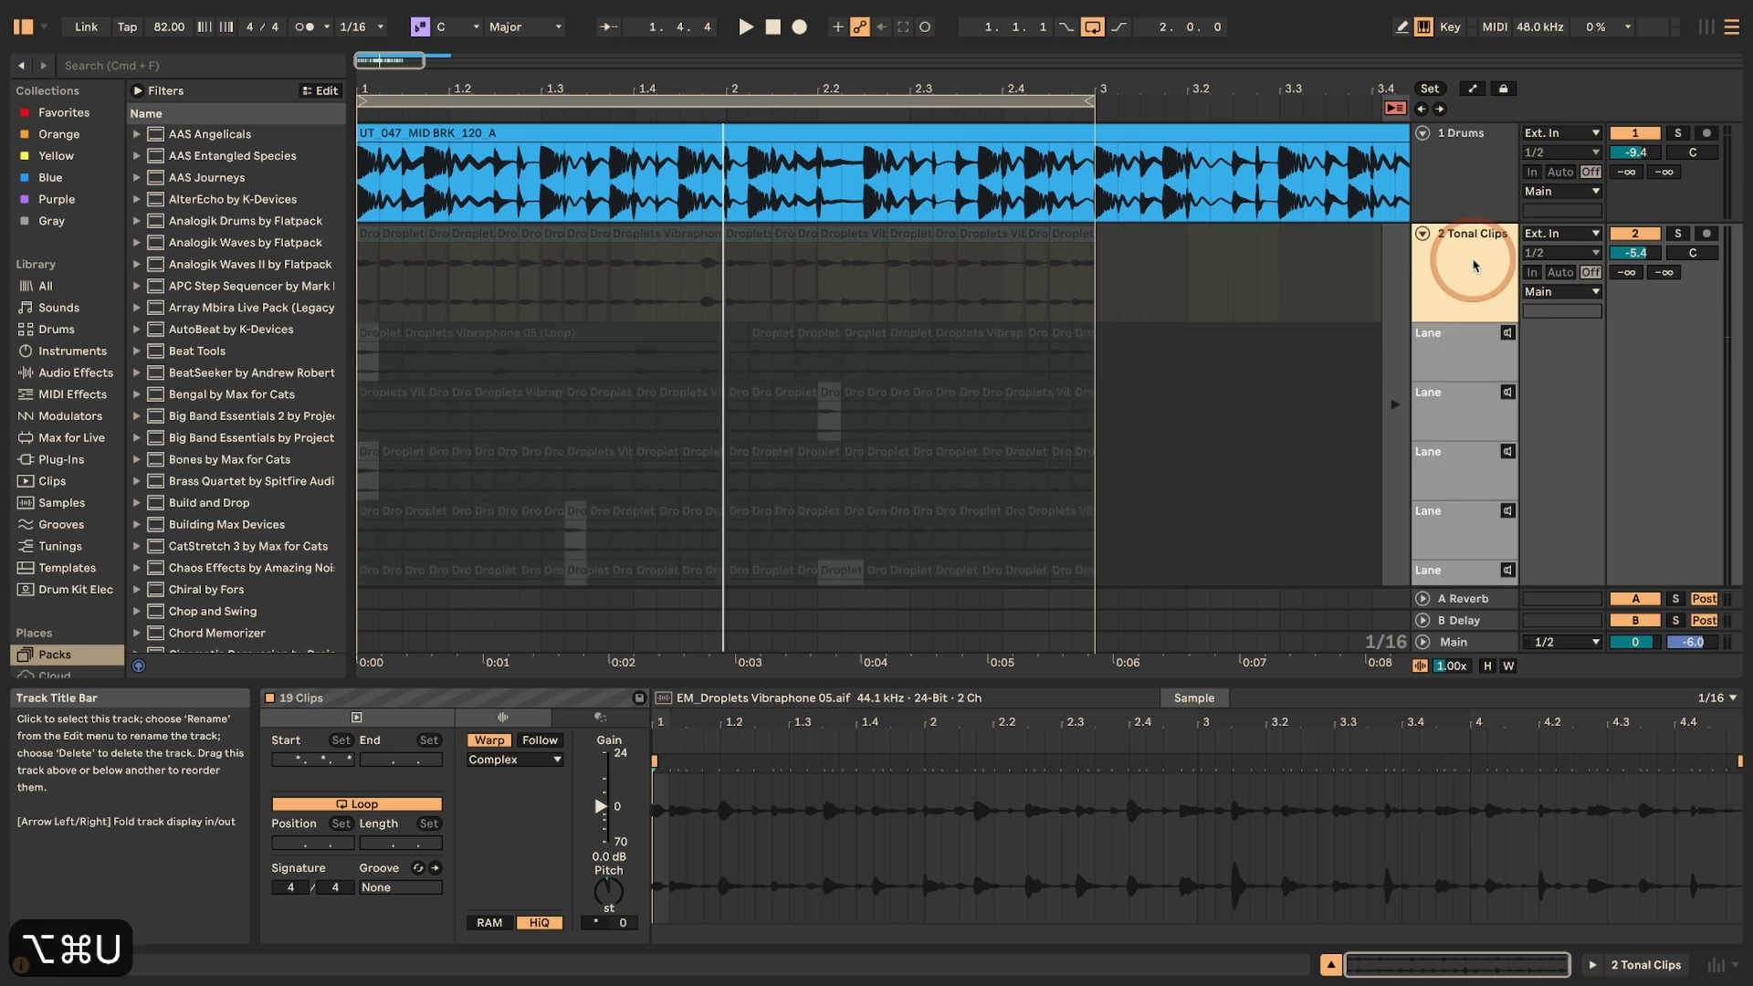
{"action": "left_click", "coordinate": [1111, 390]}
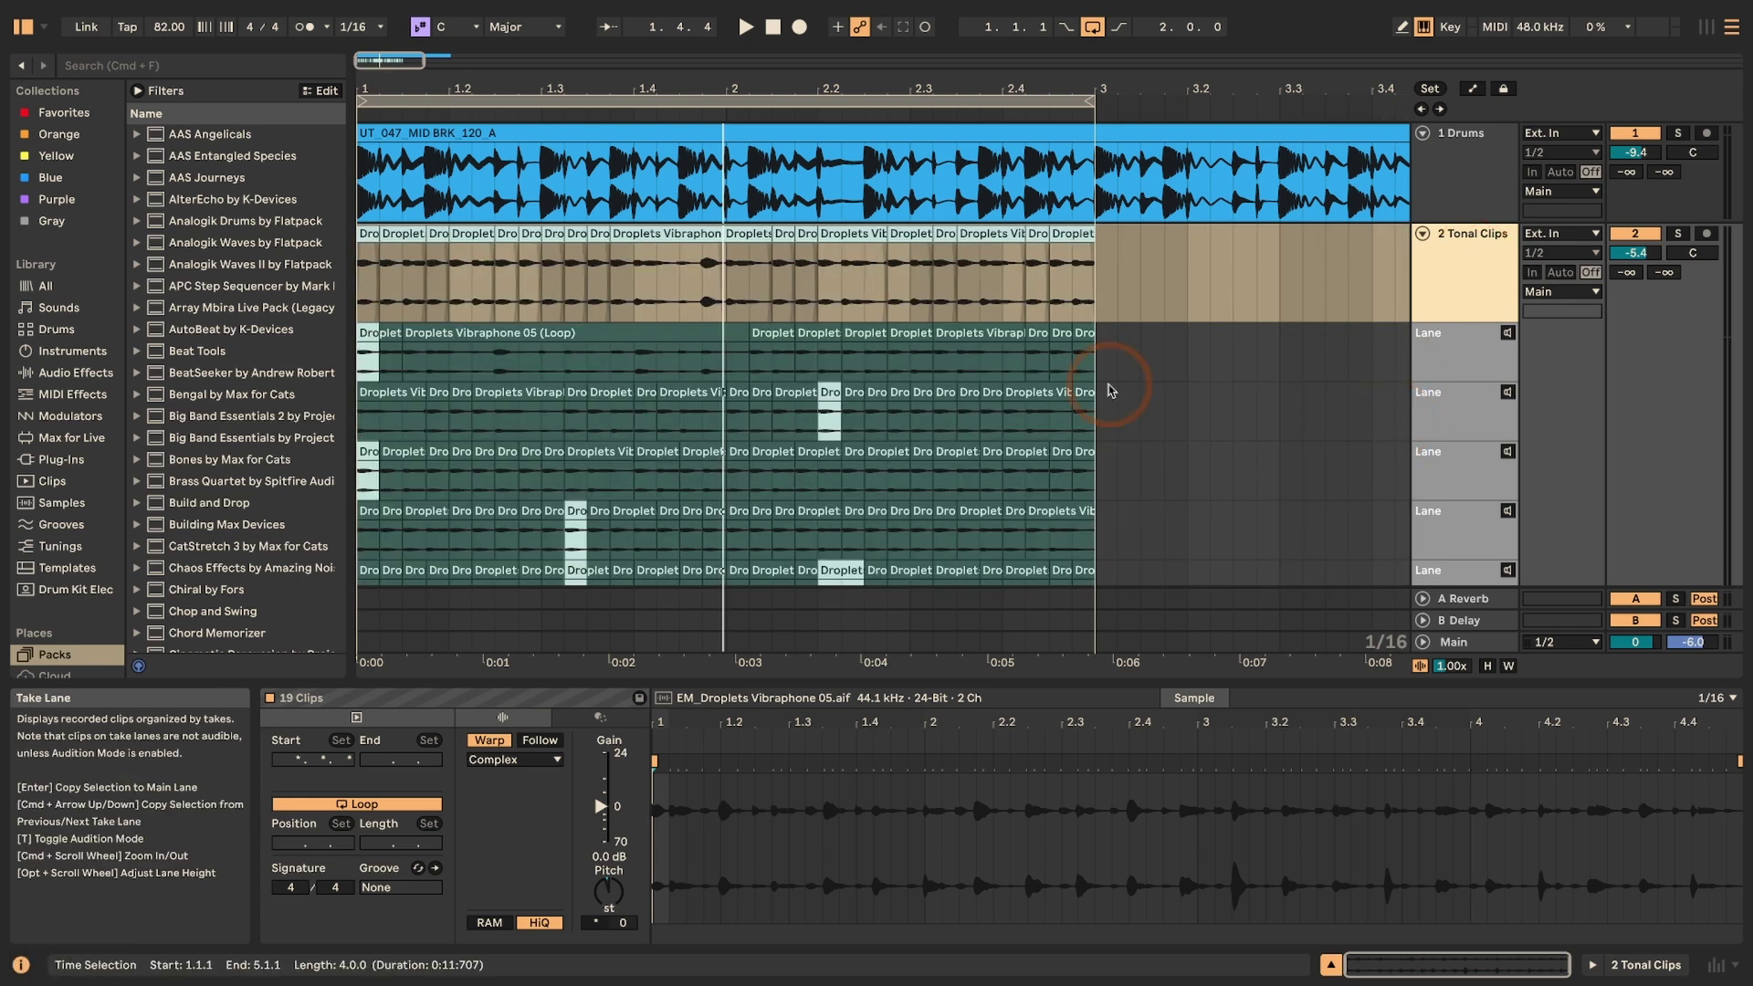
{"action": "key", "text": "b"}
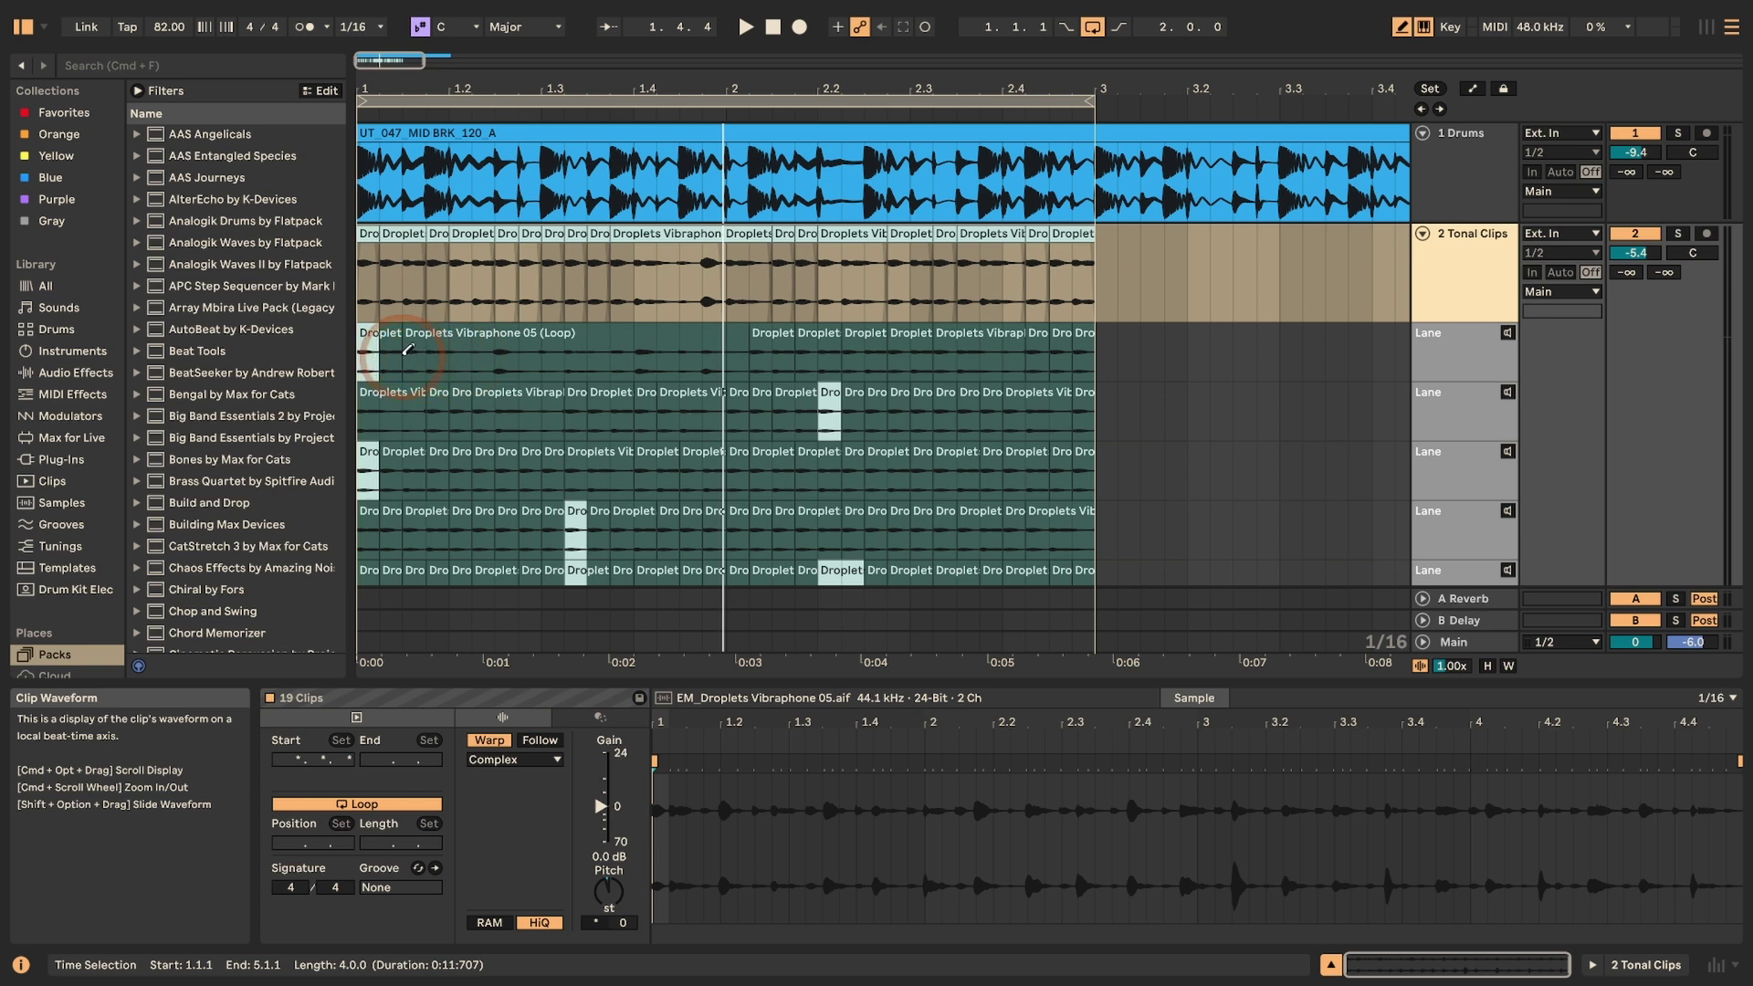
- Comp the opening sixteenths from the first take and bar 2 from take lanes 4, 6, 5 and 3
{"action": "mouse_move", "coordinate": [402, 349]}
{"action": "left_mouse_down"}
{"action": "mouse_move", "coordinate": [364, 348]}
{"action": "mouse_move", "coordinate": [491, 412]}
{"action": "mouse_move", "coordinate": [507, 470]}
{"action": "mouse_move", "coordinate": [595, 474]}
{"action": "mouse_move", "coordinate": [630, 529]}
{"action": "mouse_move", "coordinate": [655, 530]}
{"action": "mouse_move", "coordinate": [691, 457]}
{"action": "mouse_move", "coordinate": [721, 514]}
{"action": "left_mouse_up"}
{"action": "scroll", "coordinate": [751, 527], "scroll_direction": "down", "scroll_amount": 3}
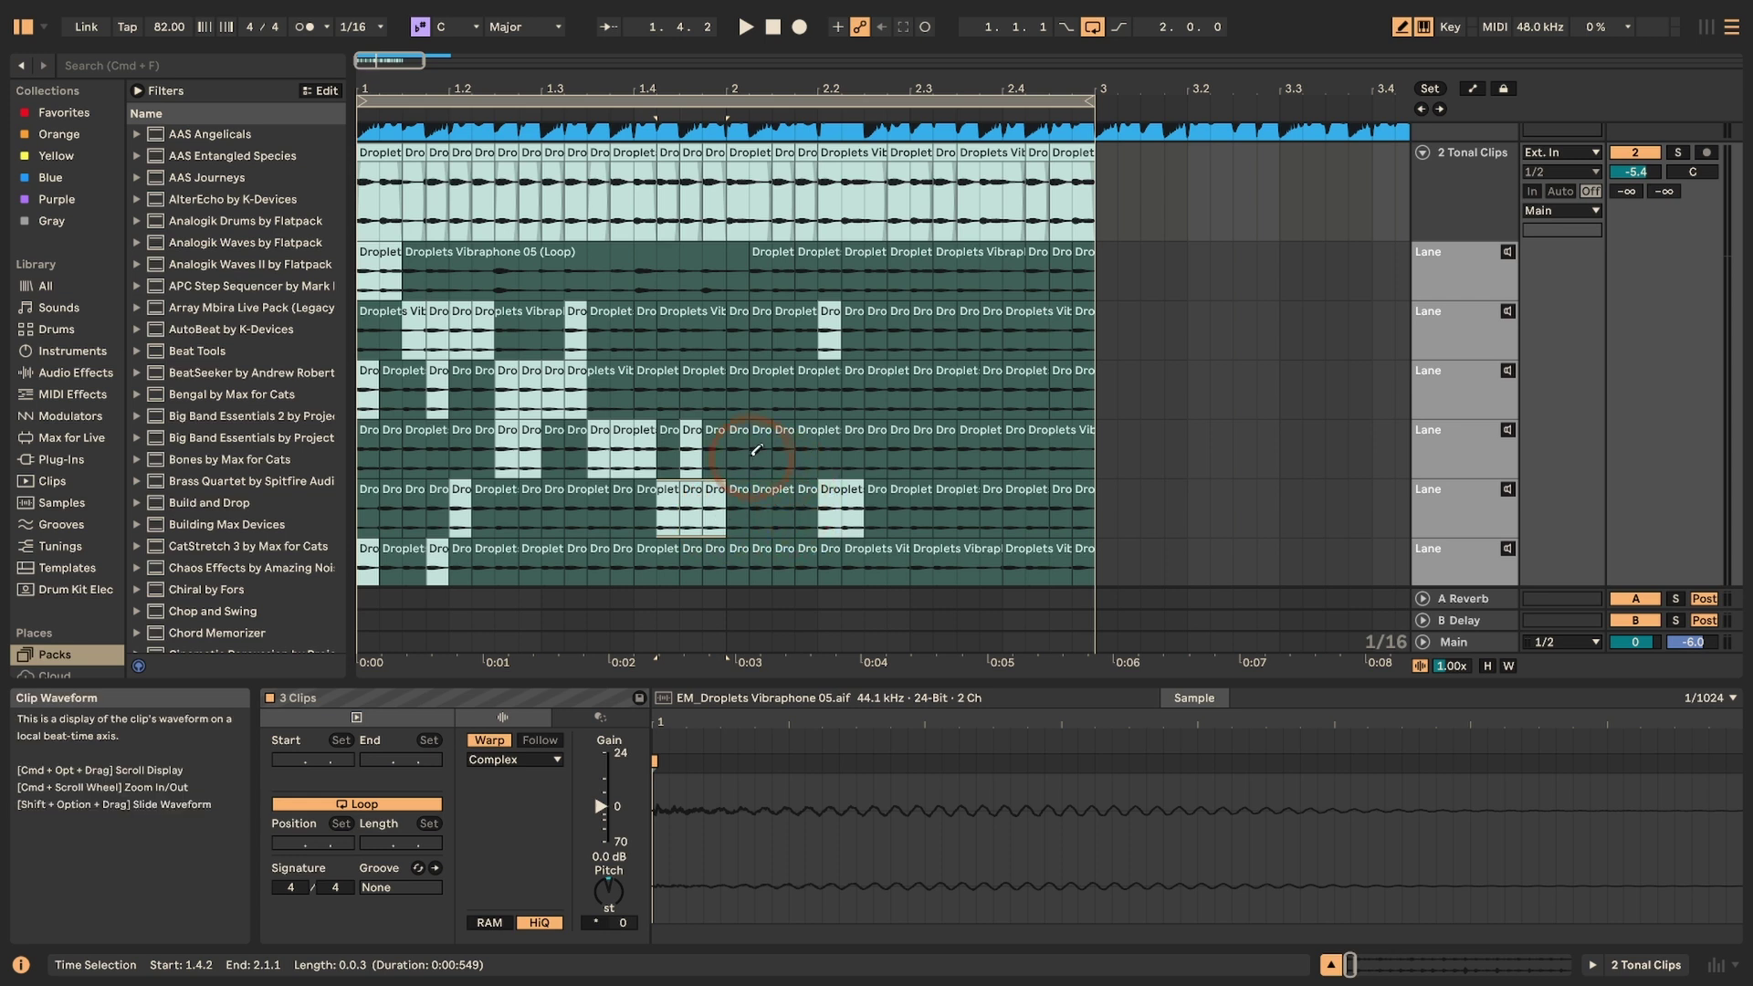
{"action": "left_click_drag", "start_coordinate": [741, 445], "coordinate": [817, 448]}
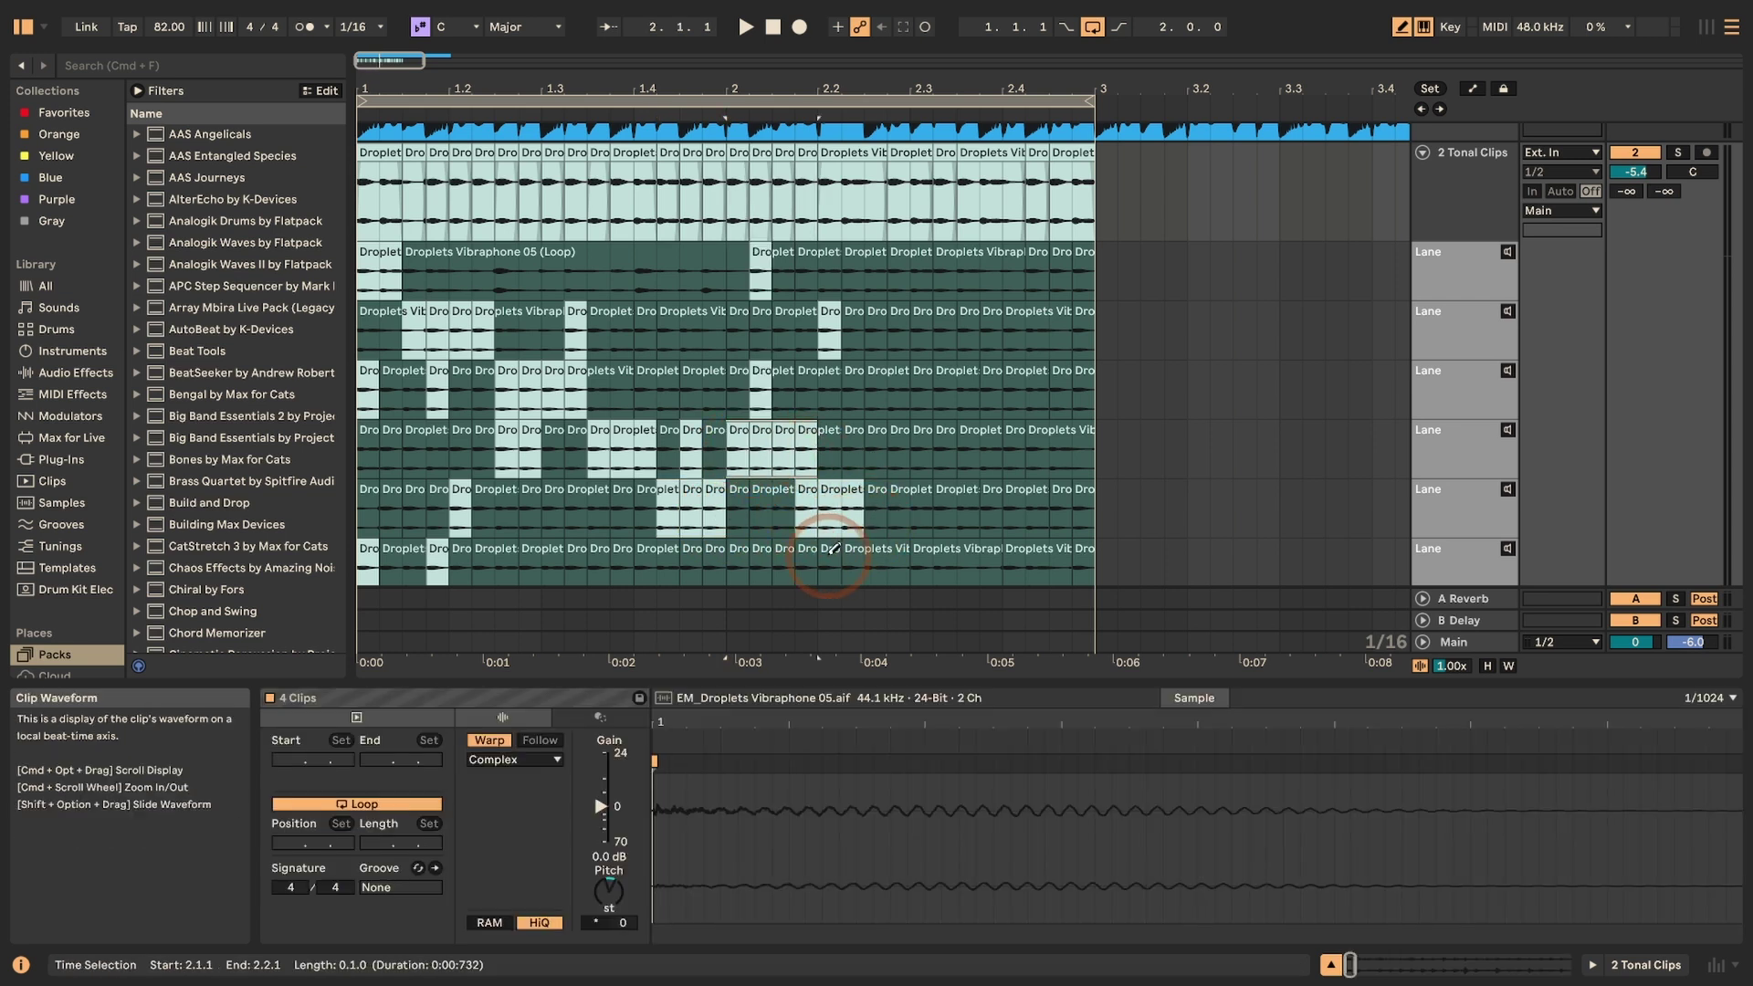
{"action": "left_click_drag", "start_coordinate": [820, 550], "coordinate": [920, 557]}
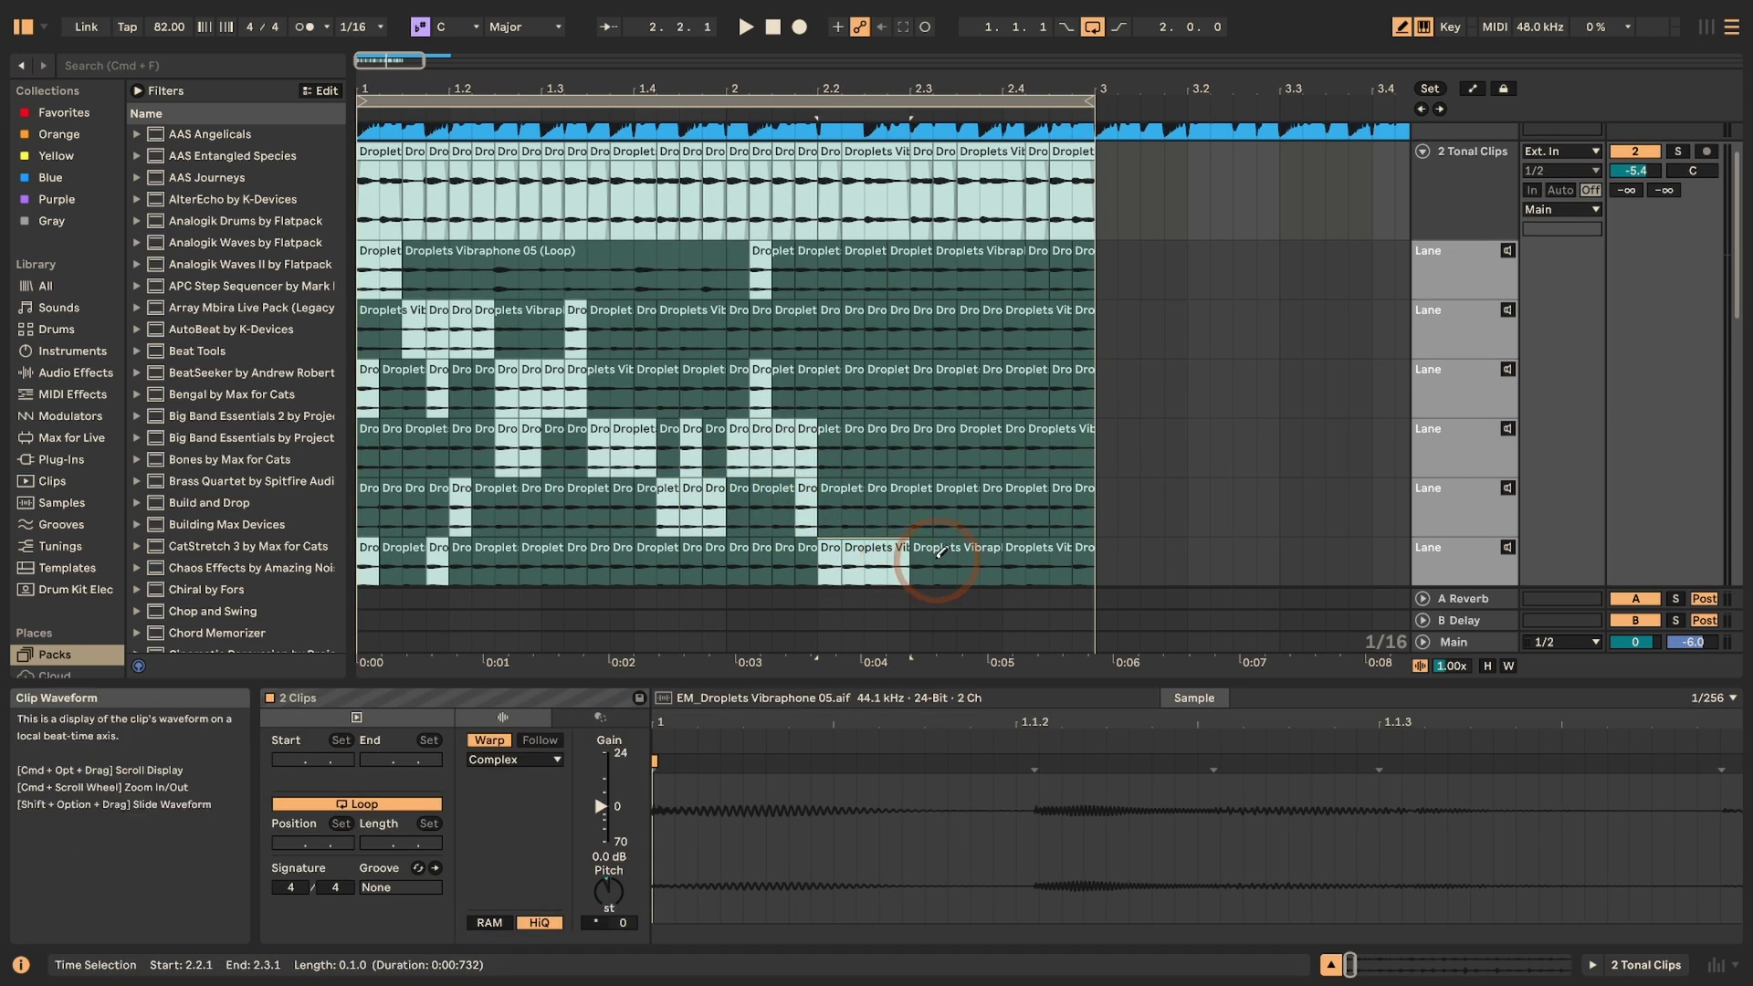
{"action": "left_click_drag", "start_coordinate": [929, 493], "coordinate": [1024, 493]}
{"action": "left_click_drag", "start_coordinate": [1008, 381], "coordinate": [1088, 391]}
- Refine sixteenth slices from take lanes 6 and 5, then play back the comp
{"action": "scroll", "coordinate": [630, 349], "scroll_direction": "up", "scroll_amount": 2}
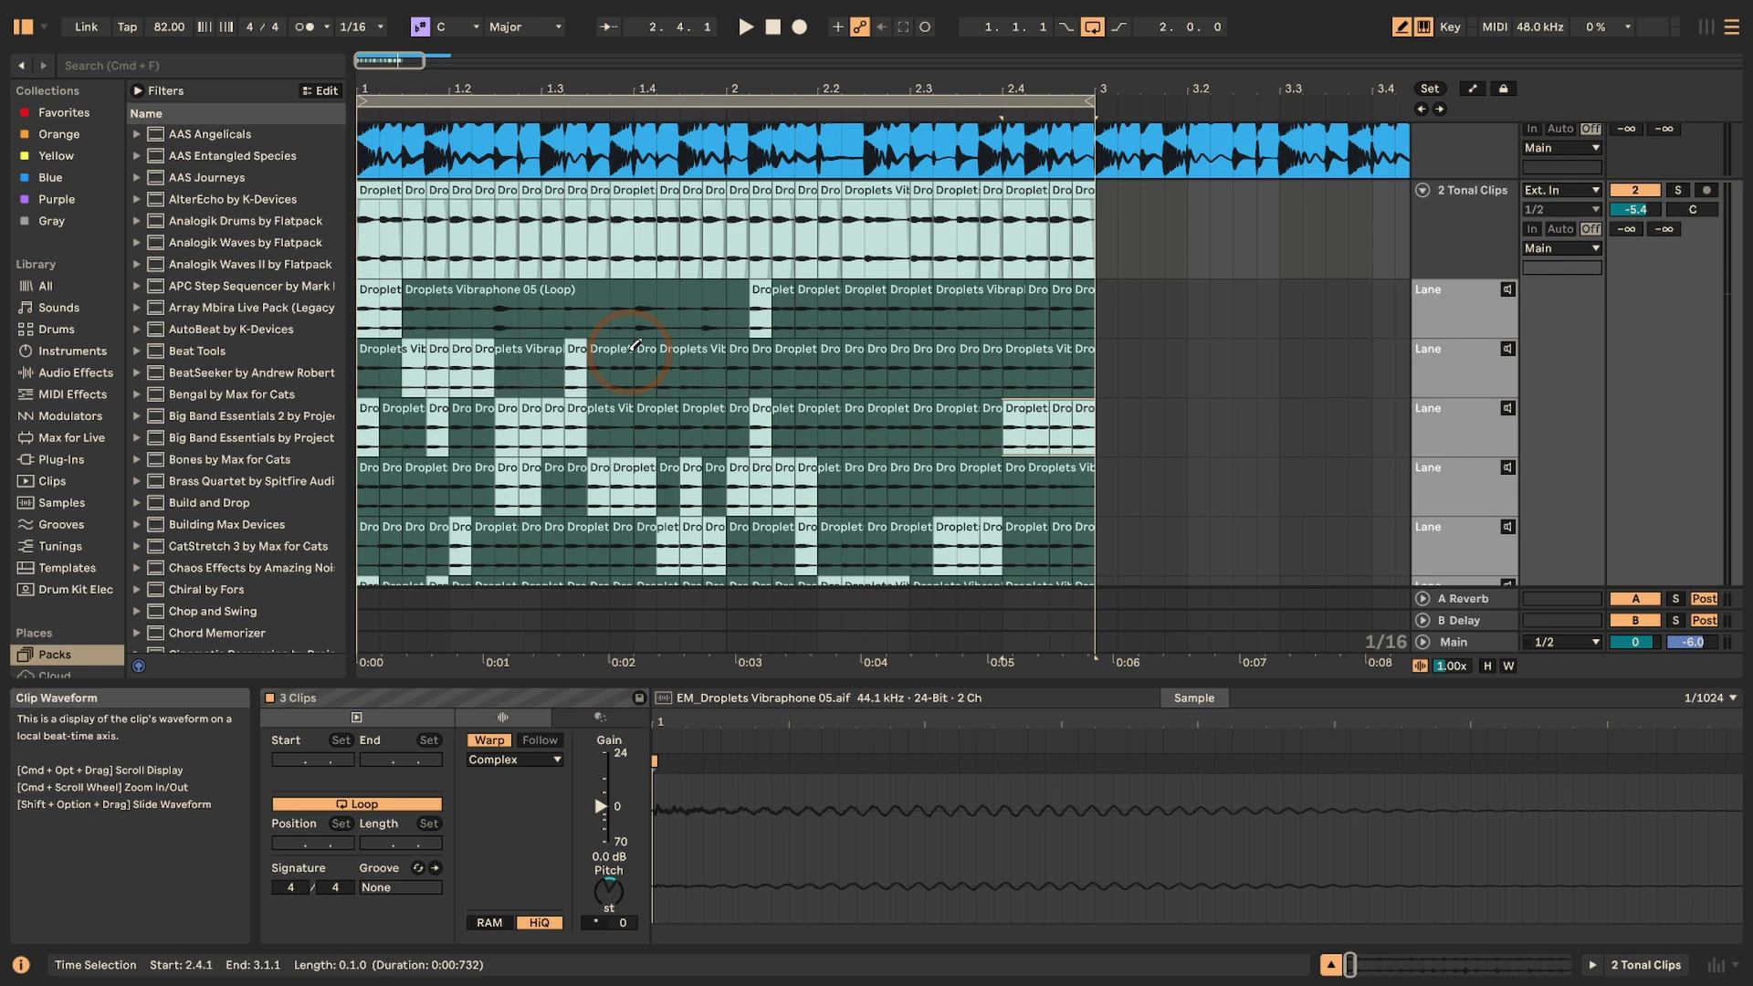
{"action": "scroll", "coordinate": [635, 346], "scroll_direction": "up", "scroll_amount": 2}
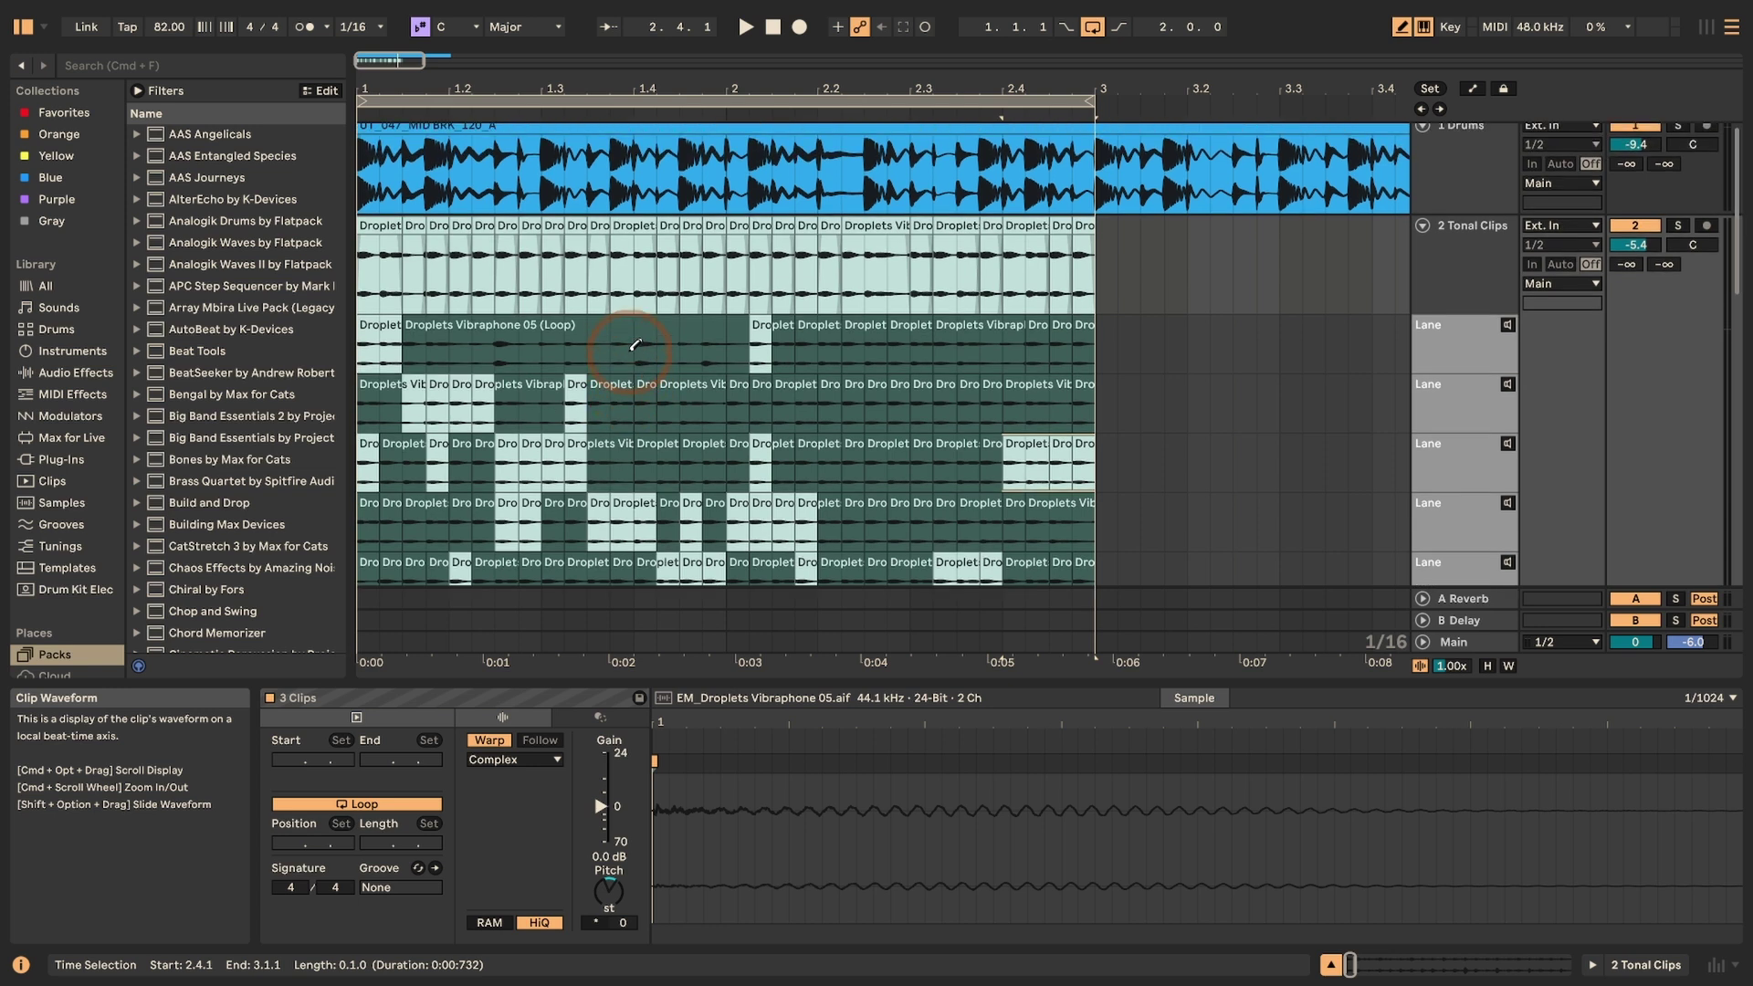
{"action": "scroll", "coordinate": [630, 365], "scroll_direction": "down", "scroll_amount": 10}
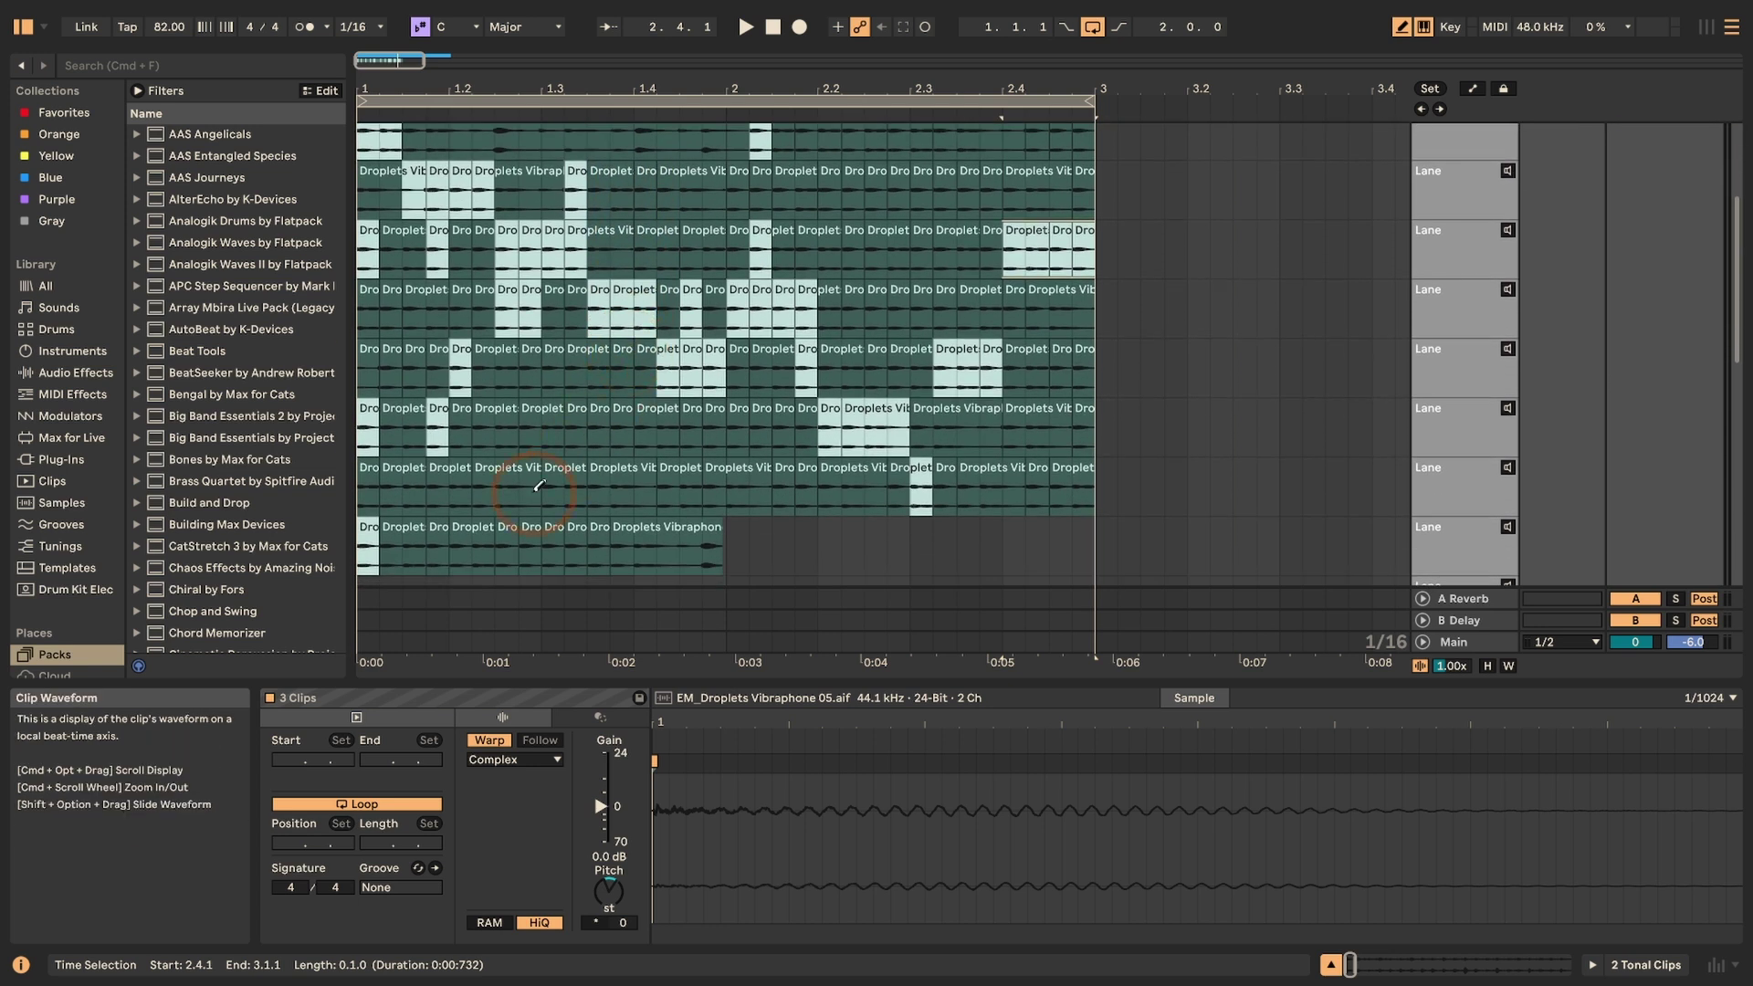
{"action": "left_click", "coordinate": [541, 487]}
{"action": "left_click", "coordinate": [690, 546]}
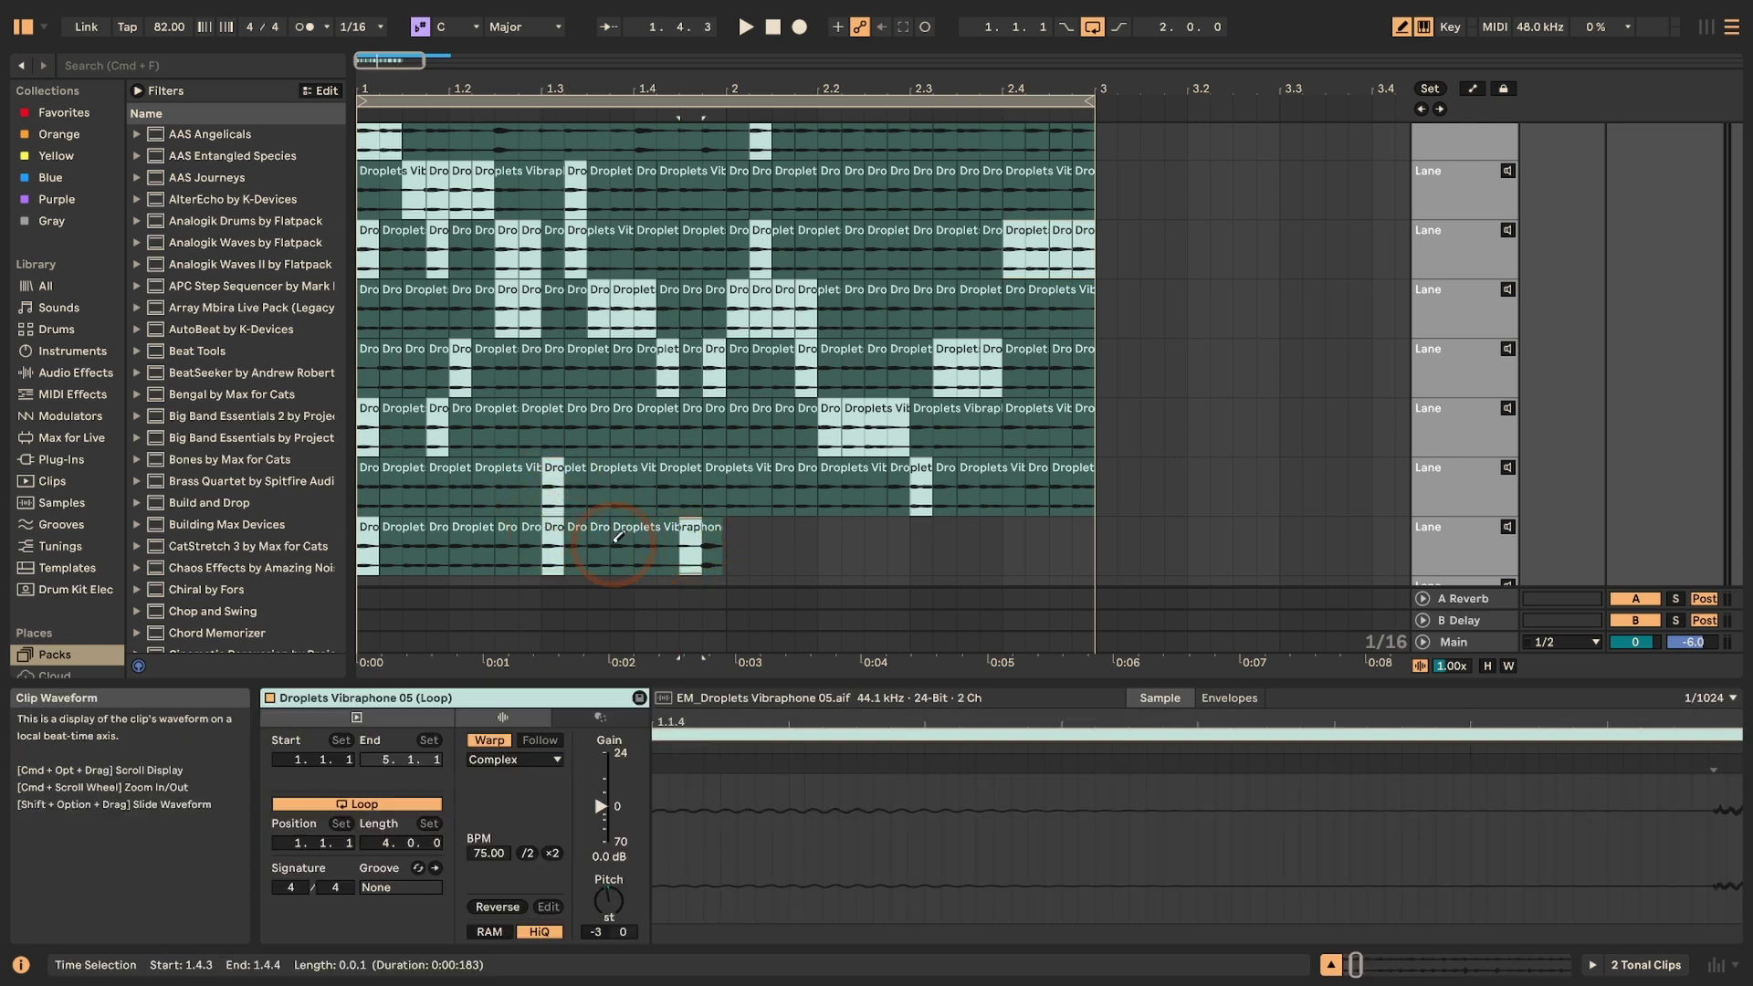
{"action": "left_click_drag", "start_coordinate": [657, 484], "coordinate": [817, 484]}
{"action": "left_click", "coordinate": [1061, 484]}
{"action": "left_click", "coordinate": [462, 483]}
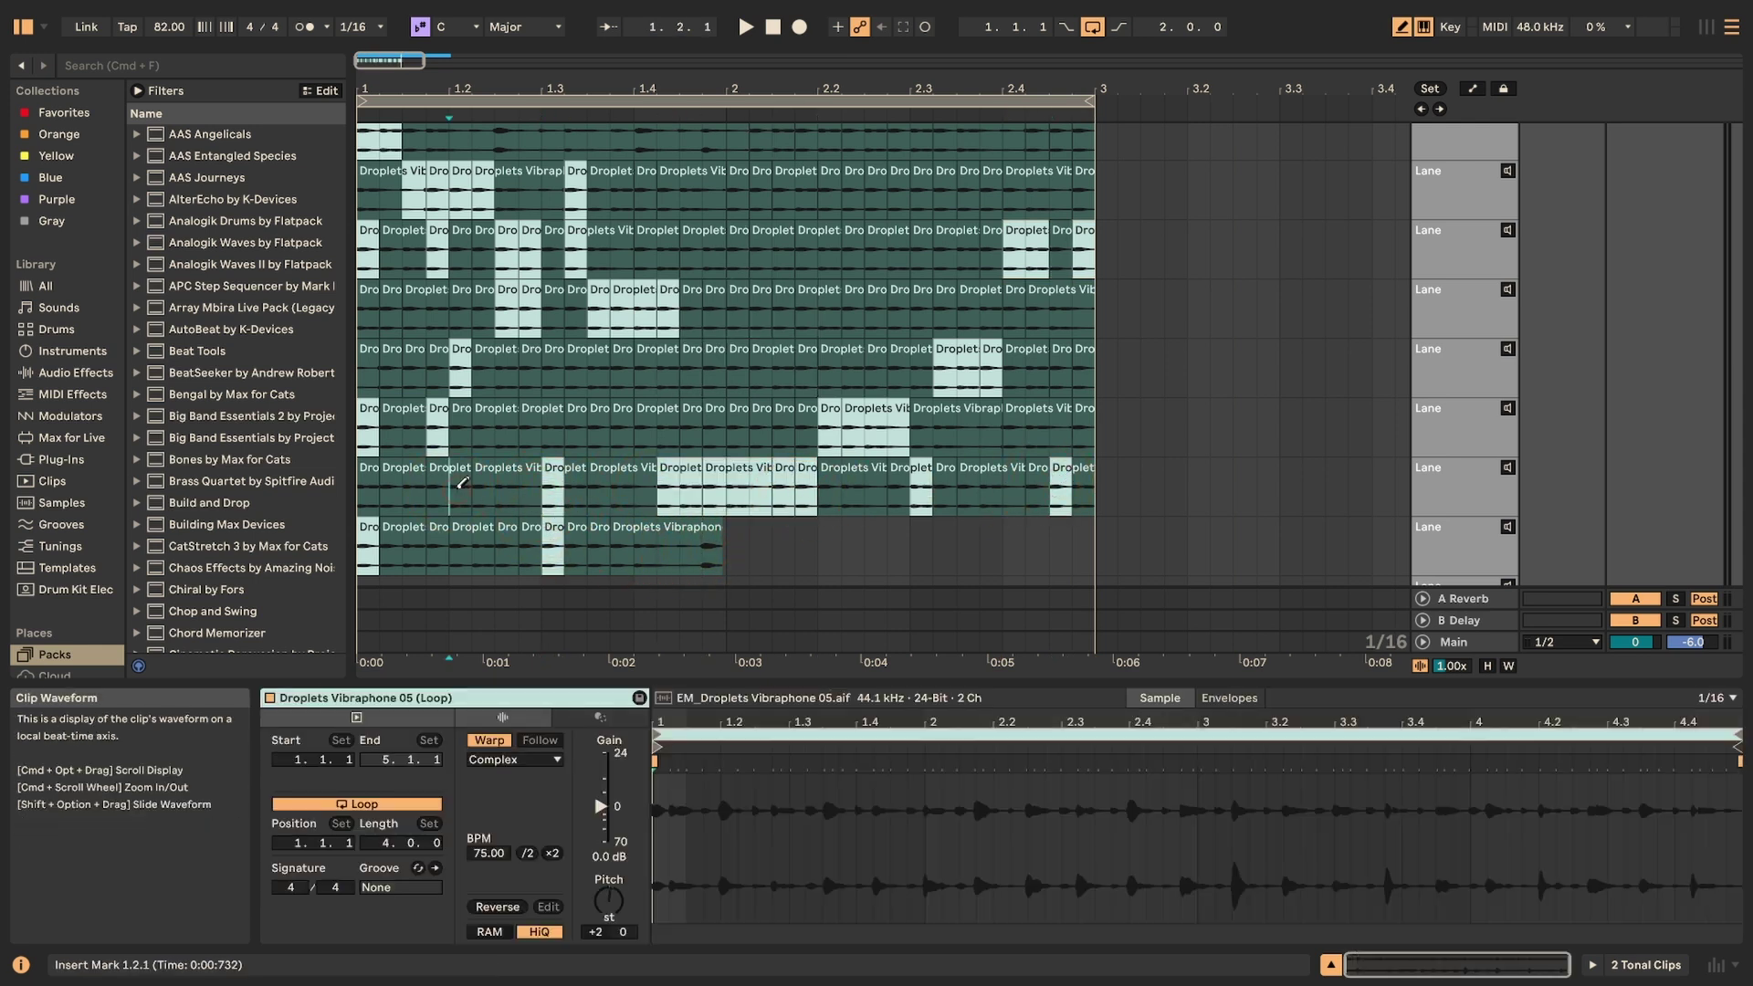
{"action": "left_click", "coordinate": [624, 422]}
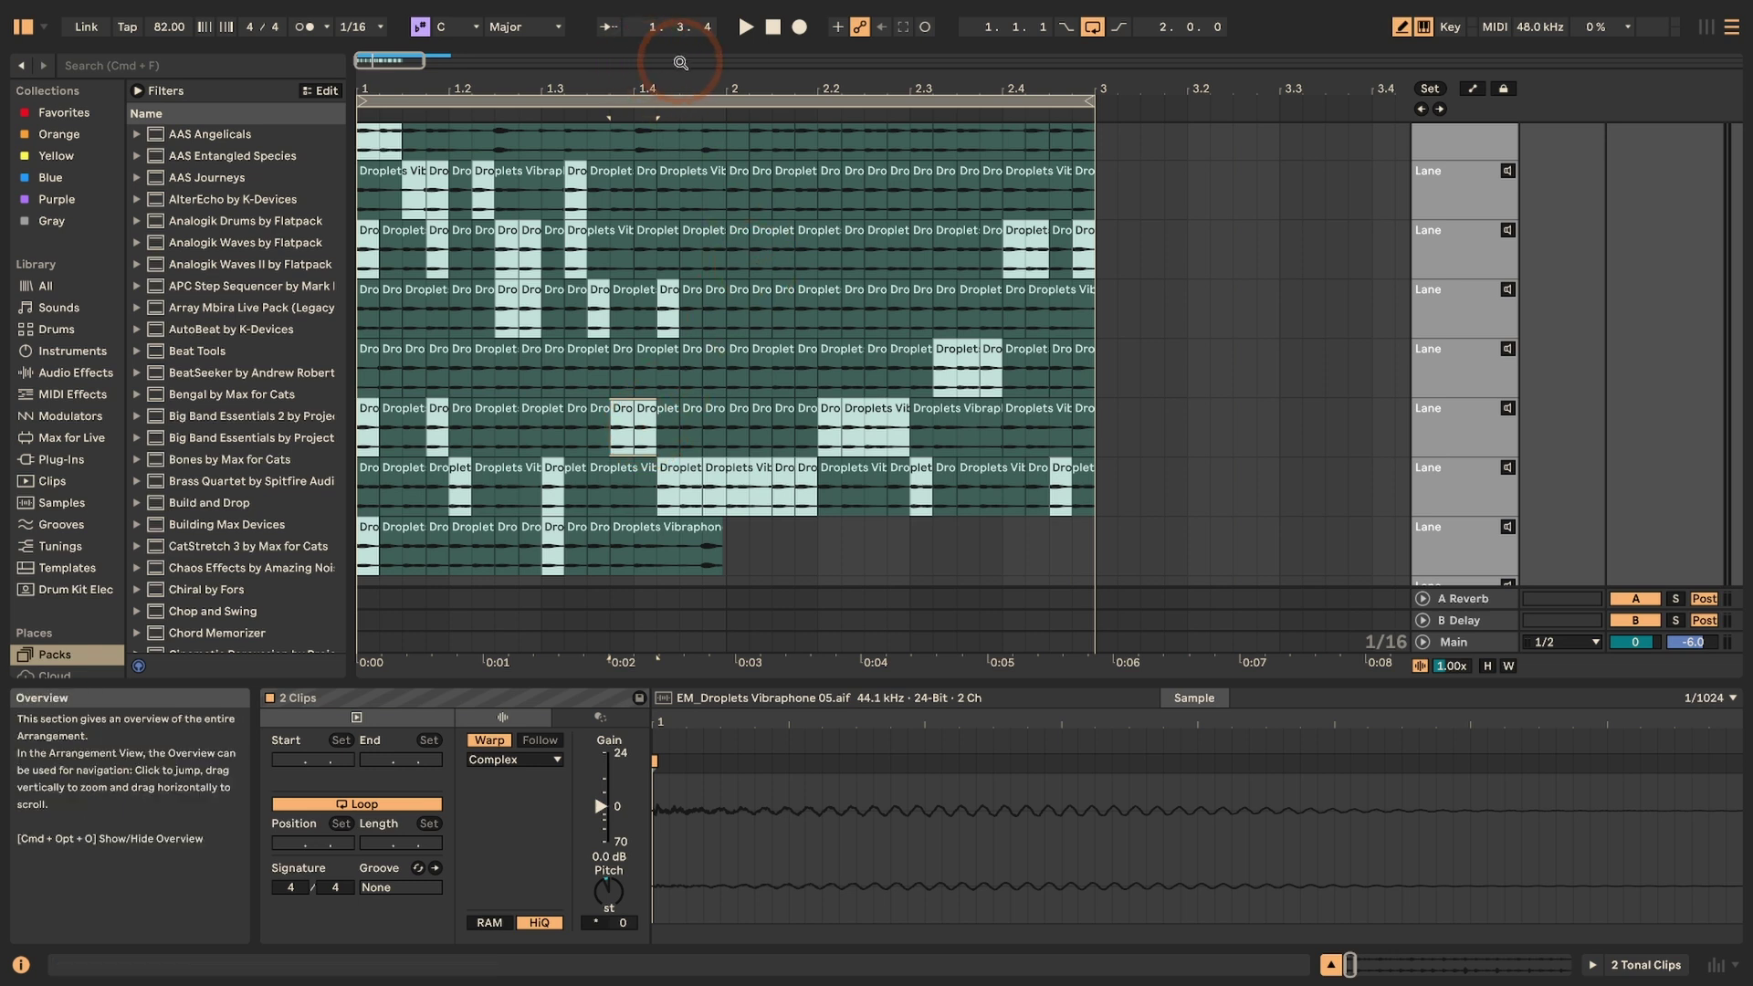
{"action": "left_click", "coordinate": [743, 29]}
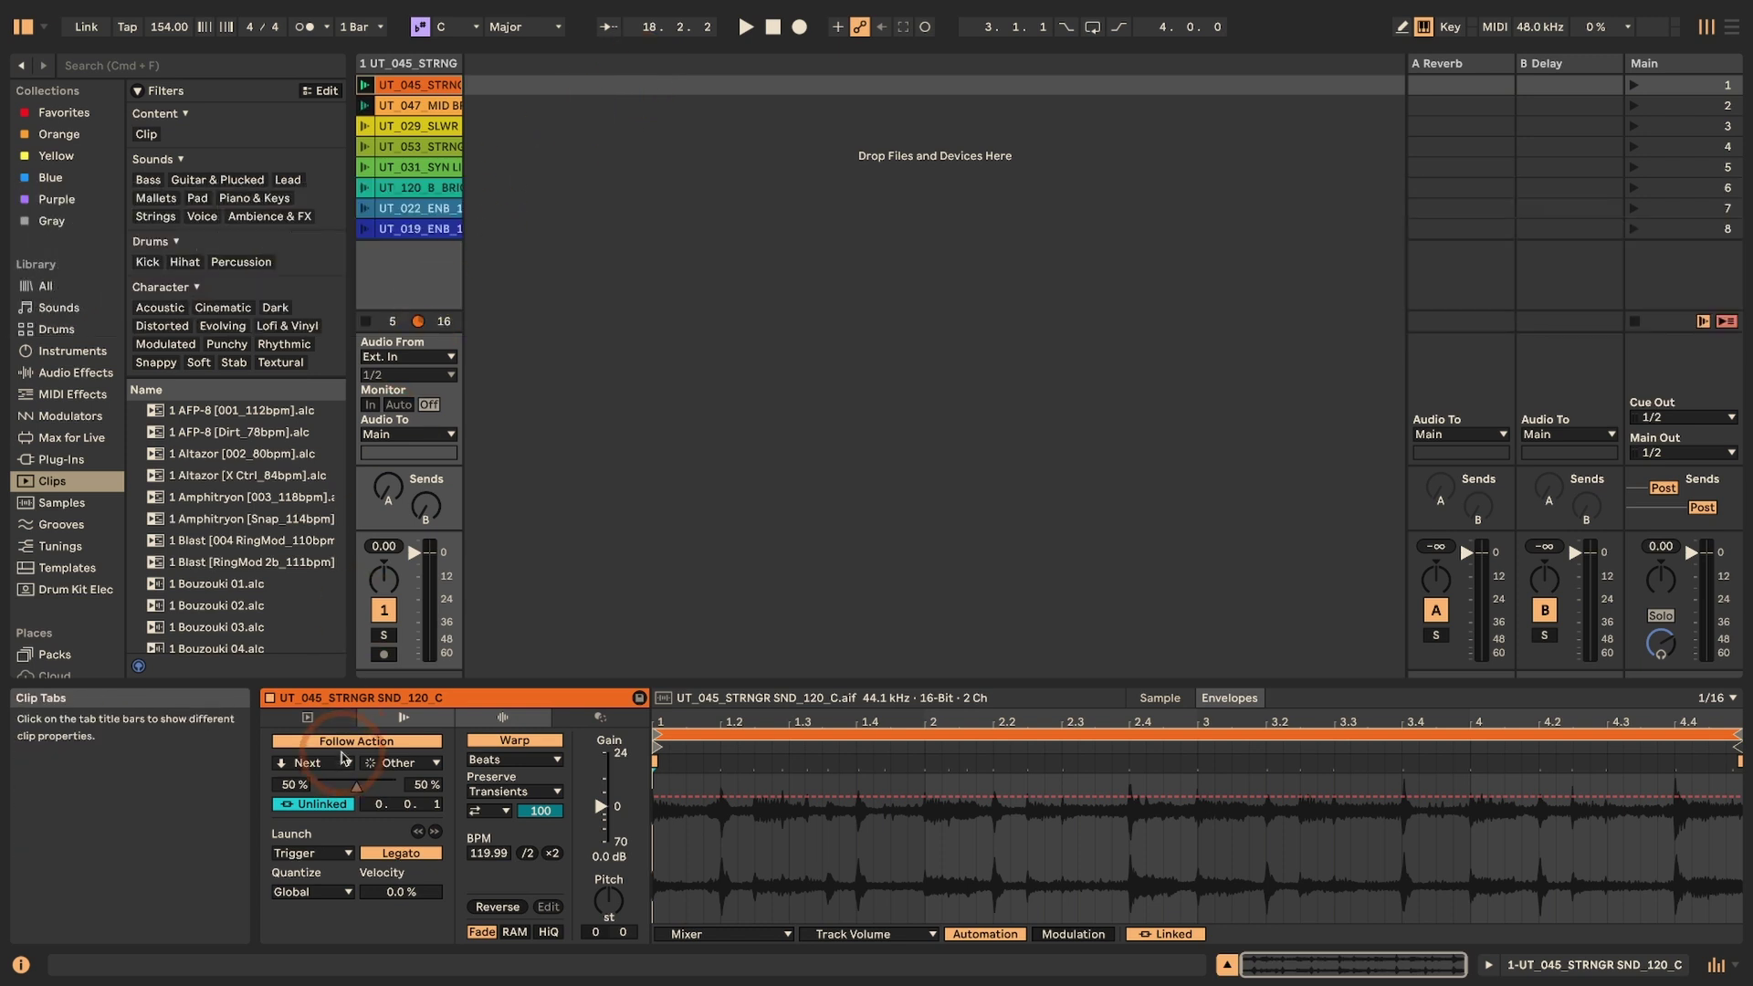
- Select the Follow Action Chance A value, then select the bars 1–5 loop region in Arrangement View
{"action": "mouse_move", "coordinate": [345, 767]}
{"action": "left_click", "coordinate": [289, 784]}
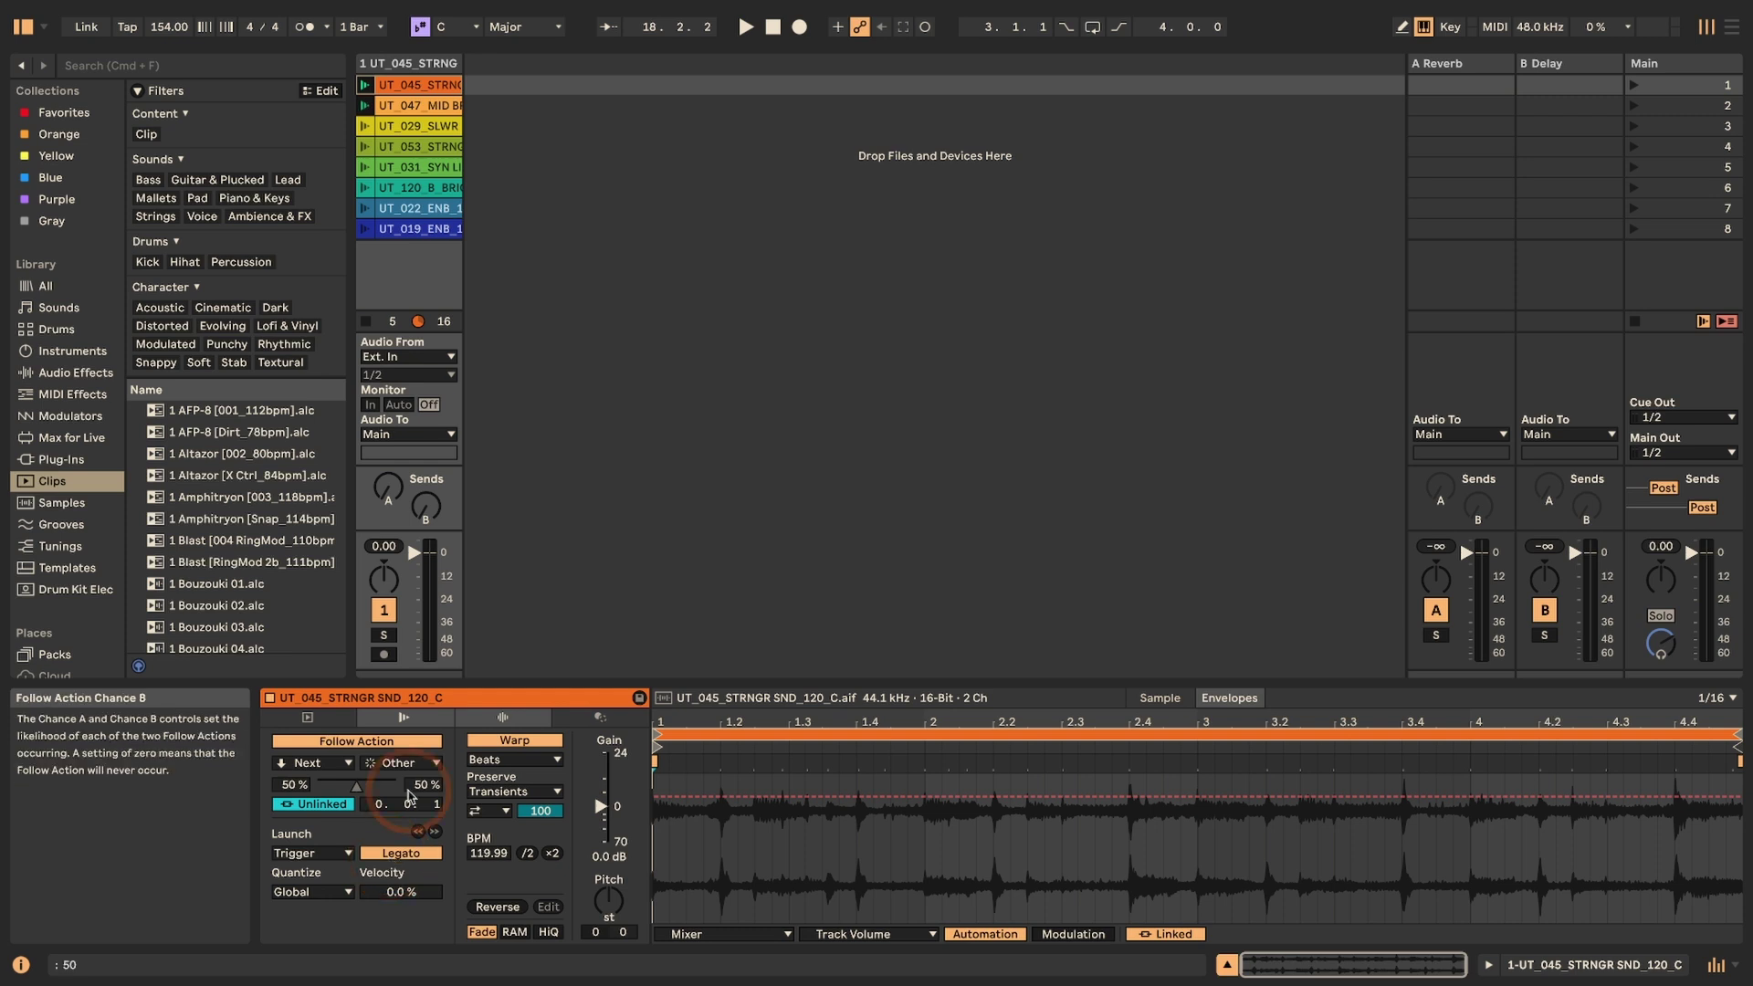
{"action": "key", "text": "Tab"}
{"action": "left_click", "coordinate": [387, 105]}
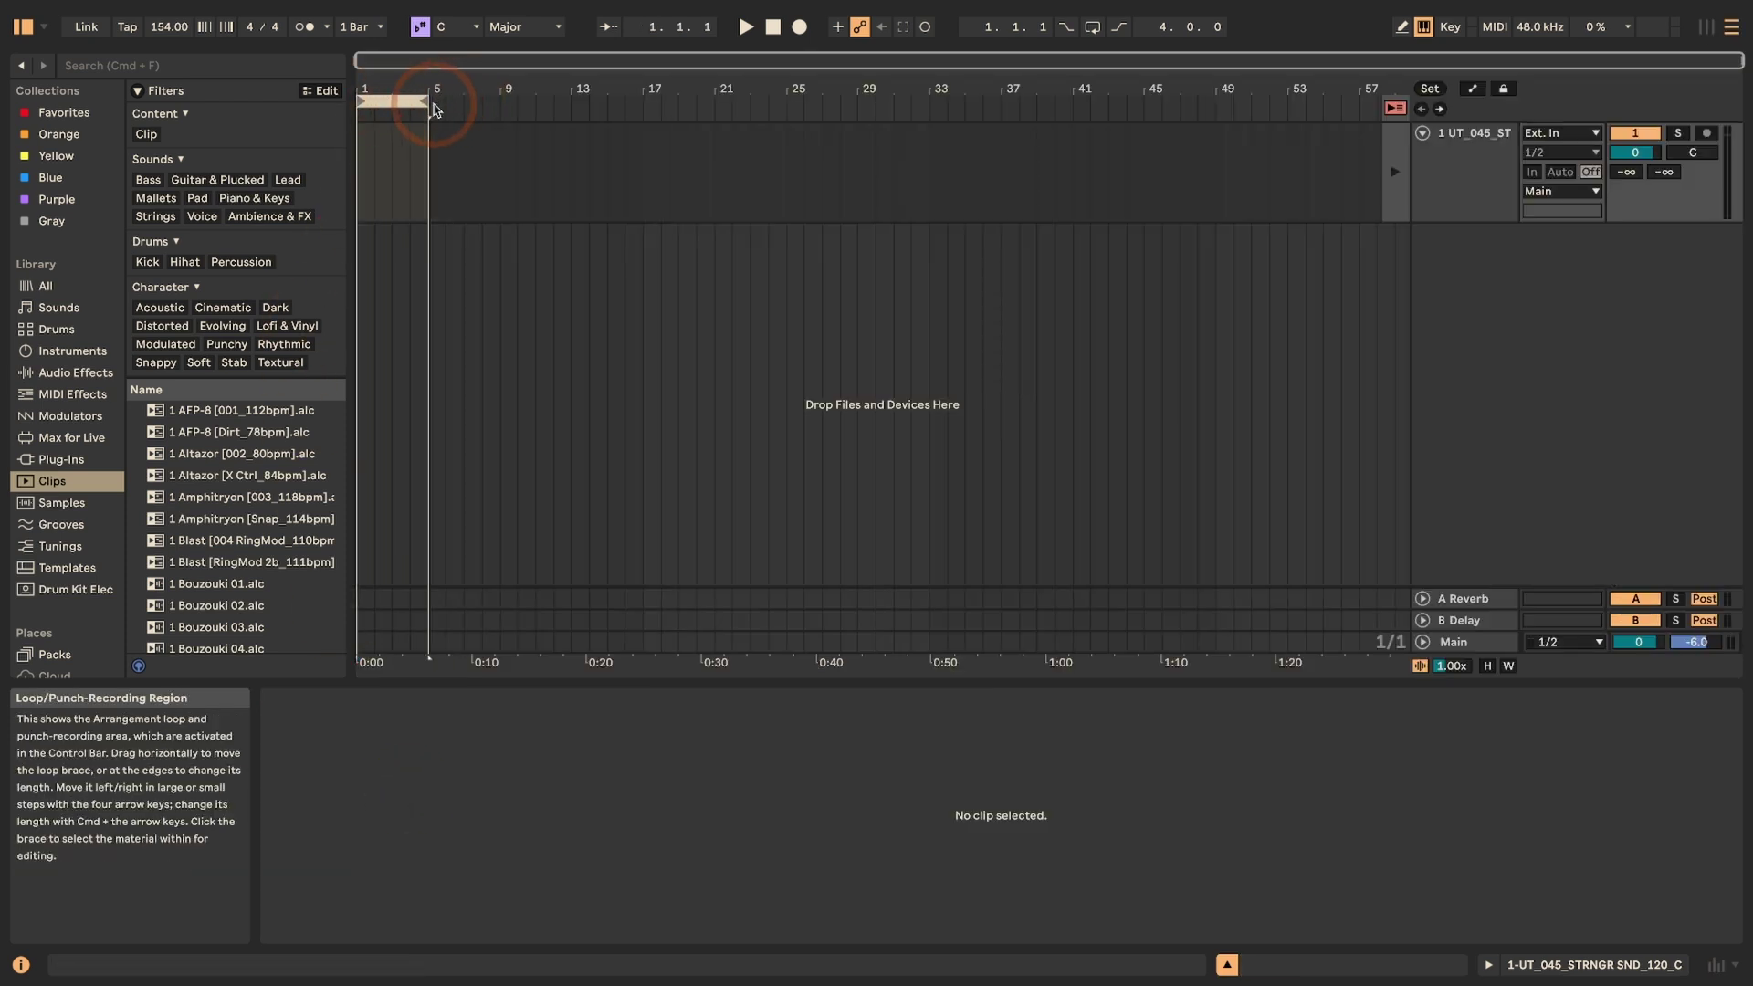
- Enable looping and record the launched session clips into bars 1–5, then select the recorded track
{"action": "left_click", "coordinate": [1092, 27]}
{"action": "key", "text": "Tab"}
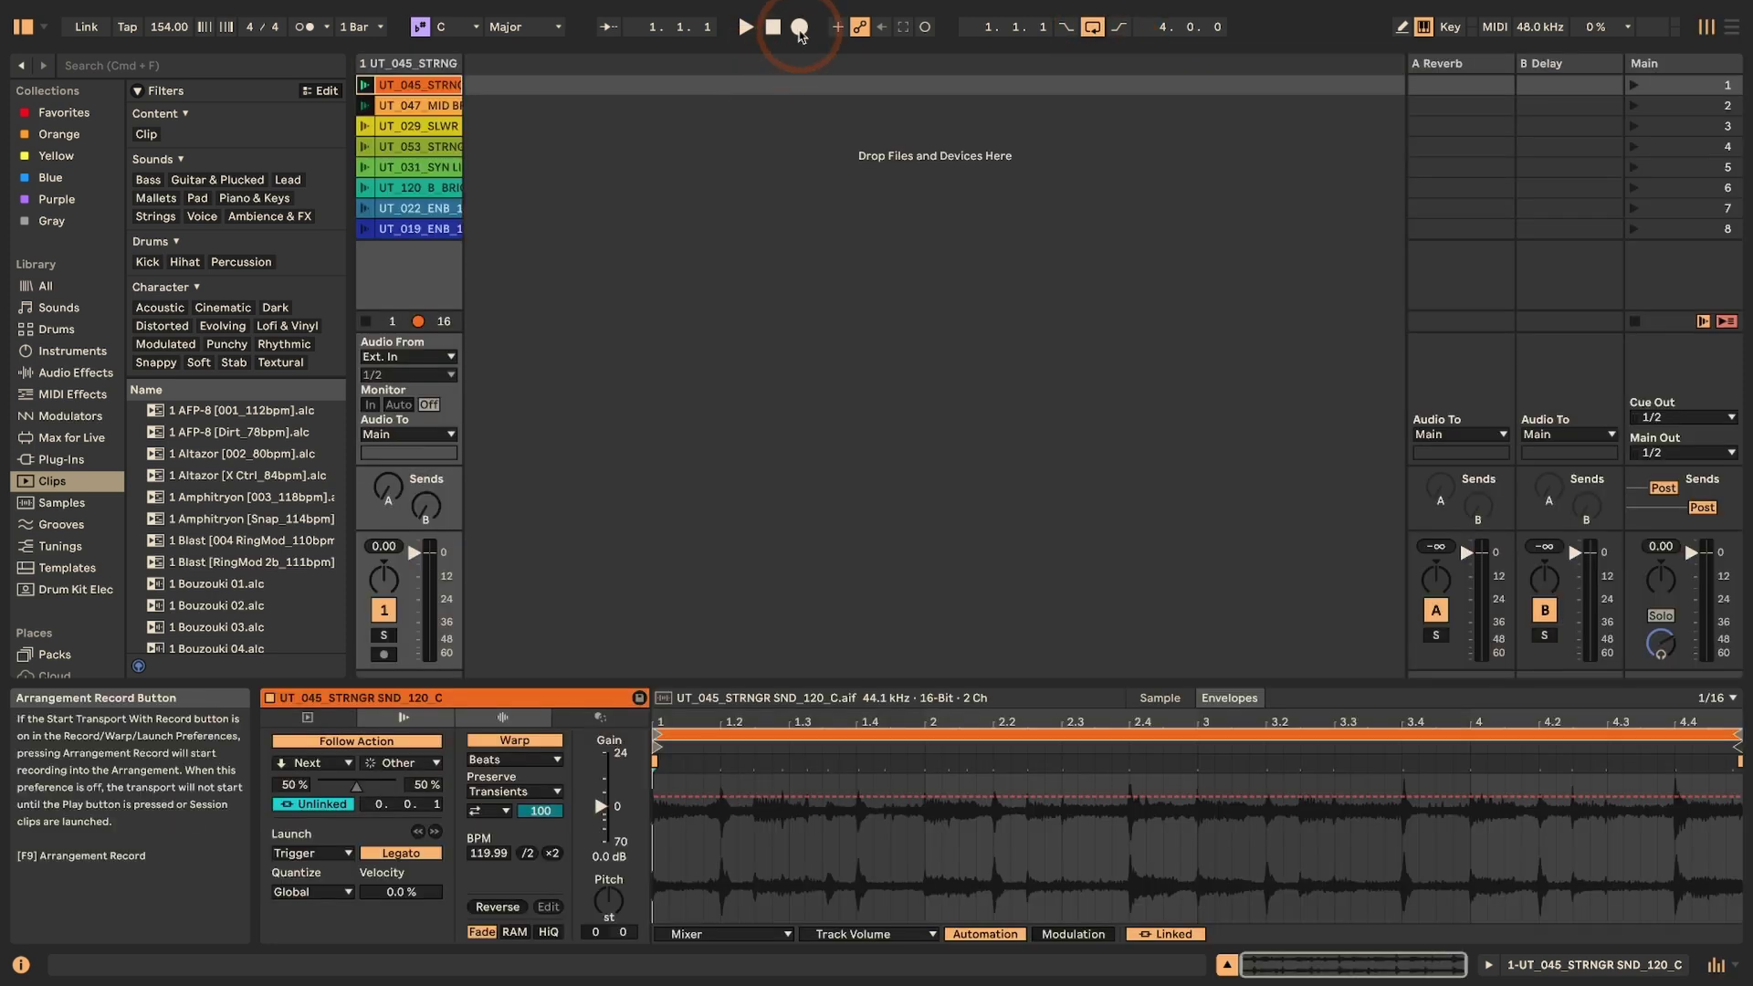
{"action": "left_click", "coordinate": [800, 28]}
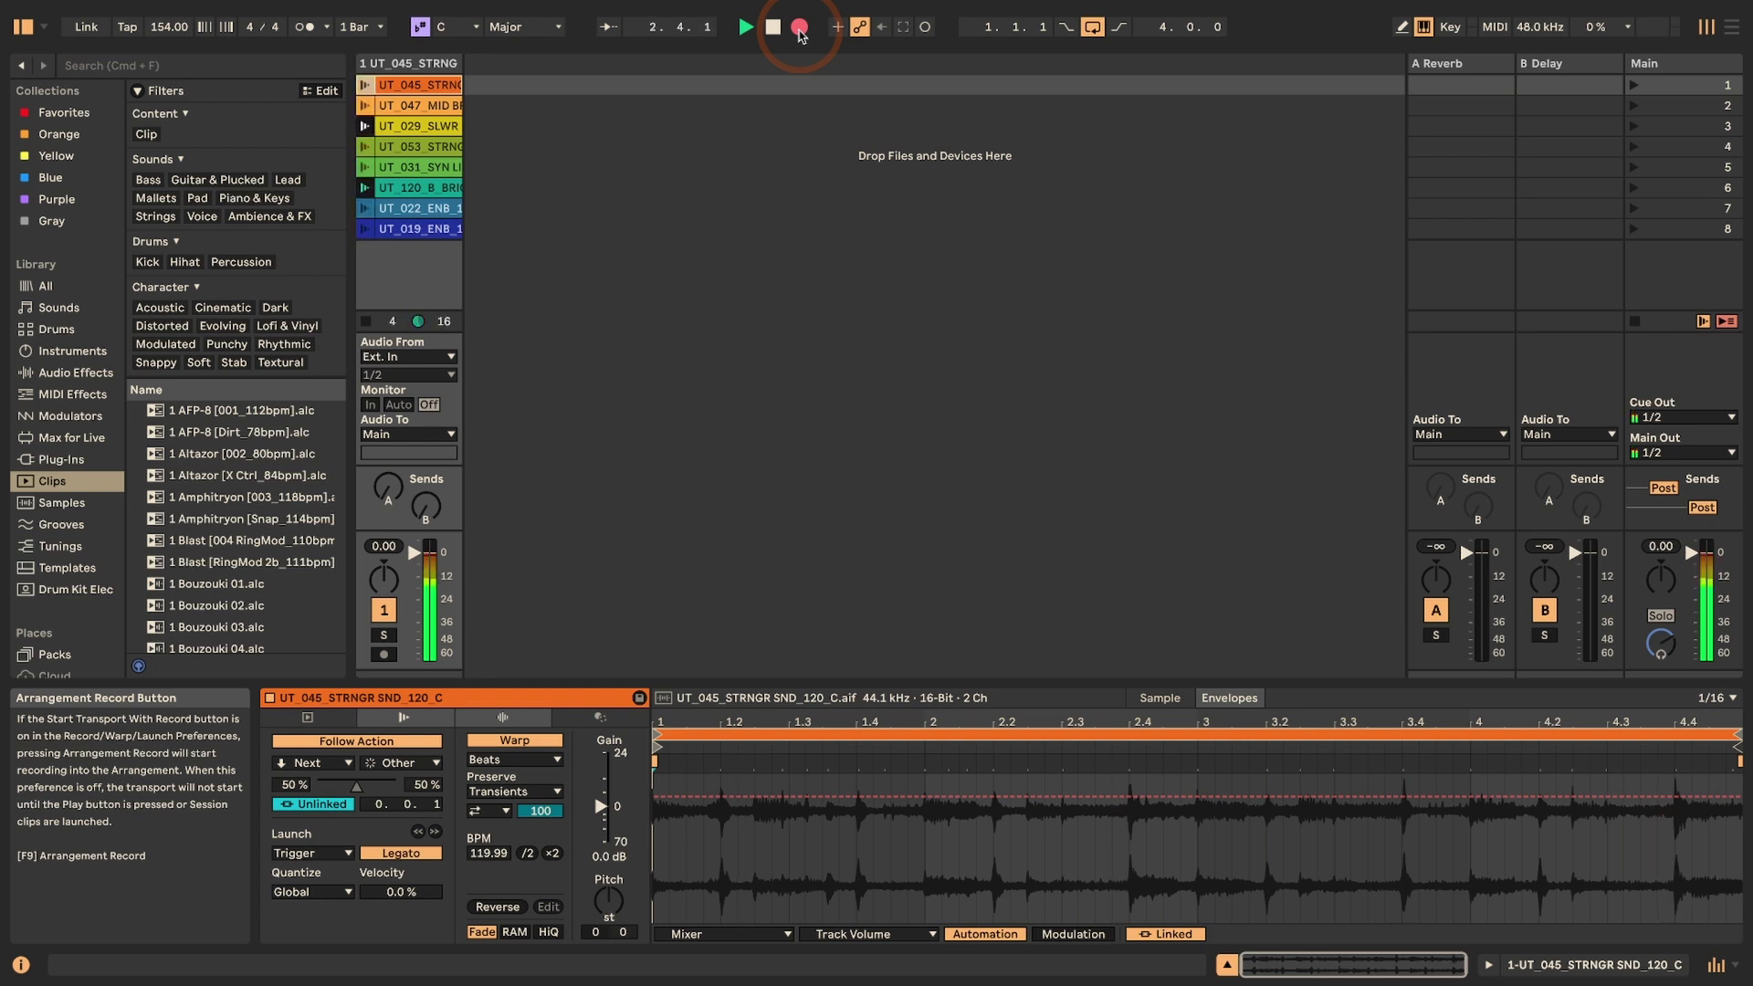
{"action": "left_click", "coordinate": [776, 30]}
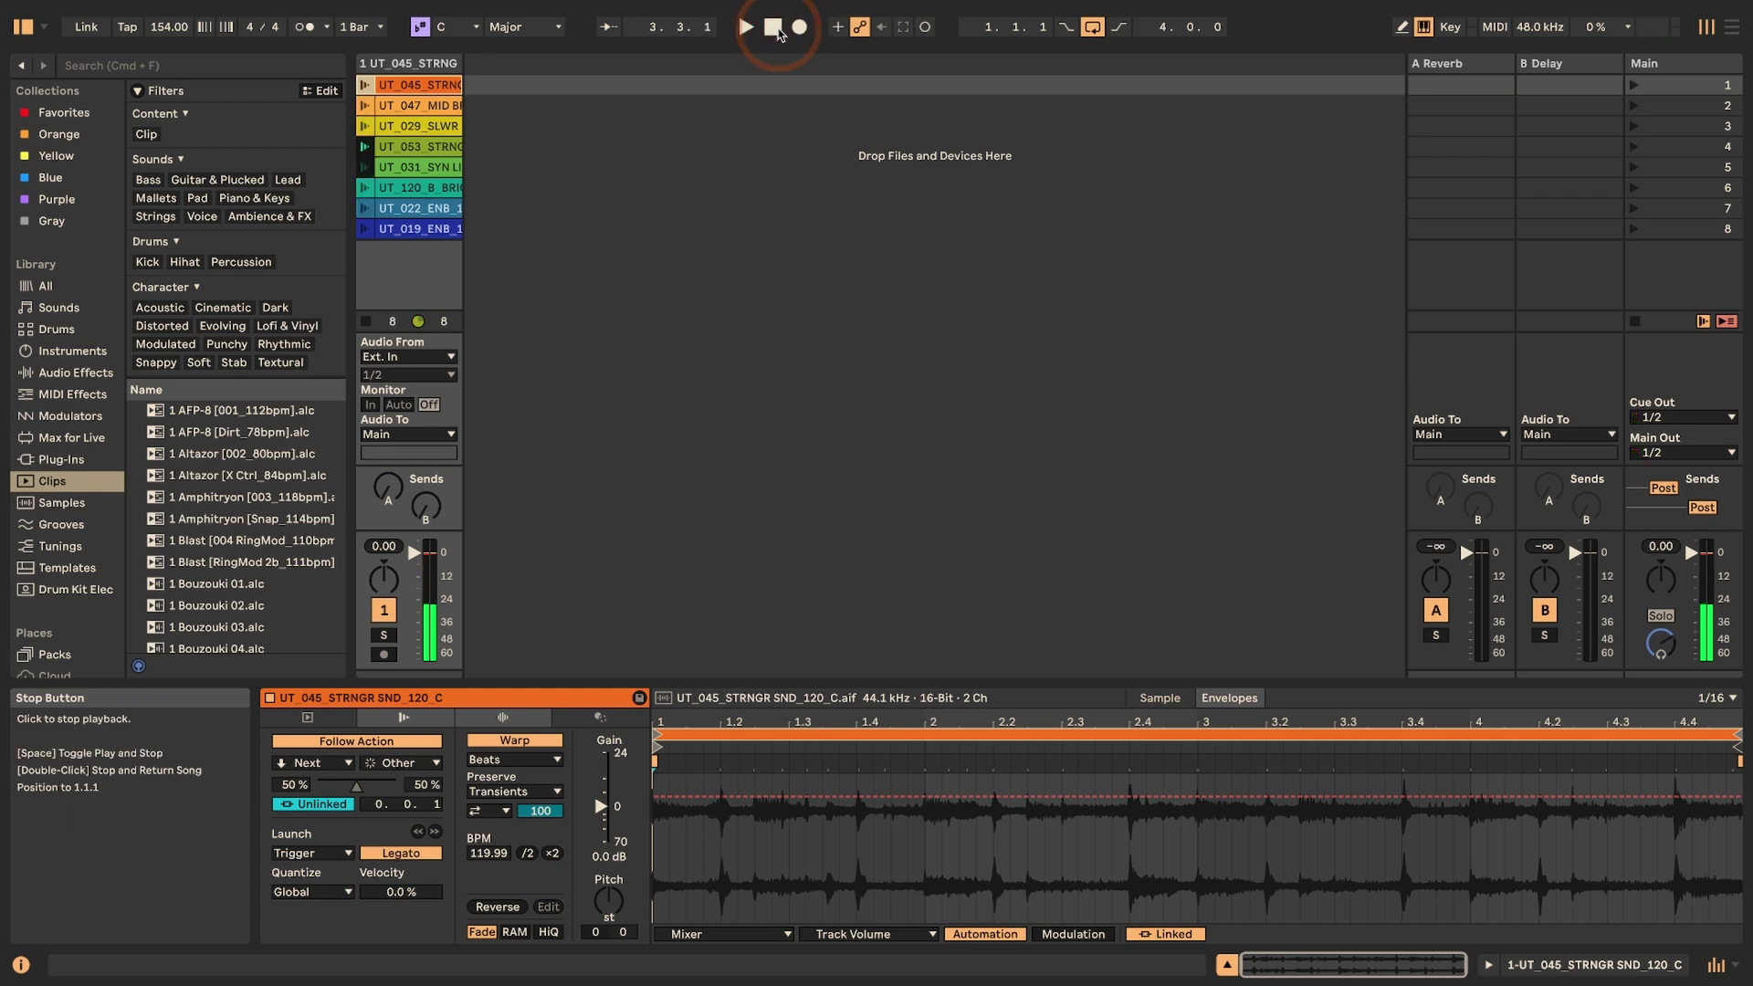
{"action": "key", "text": "Tab"}
{"action": "left_click", "coordinate": [1468, 166]}
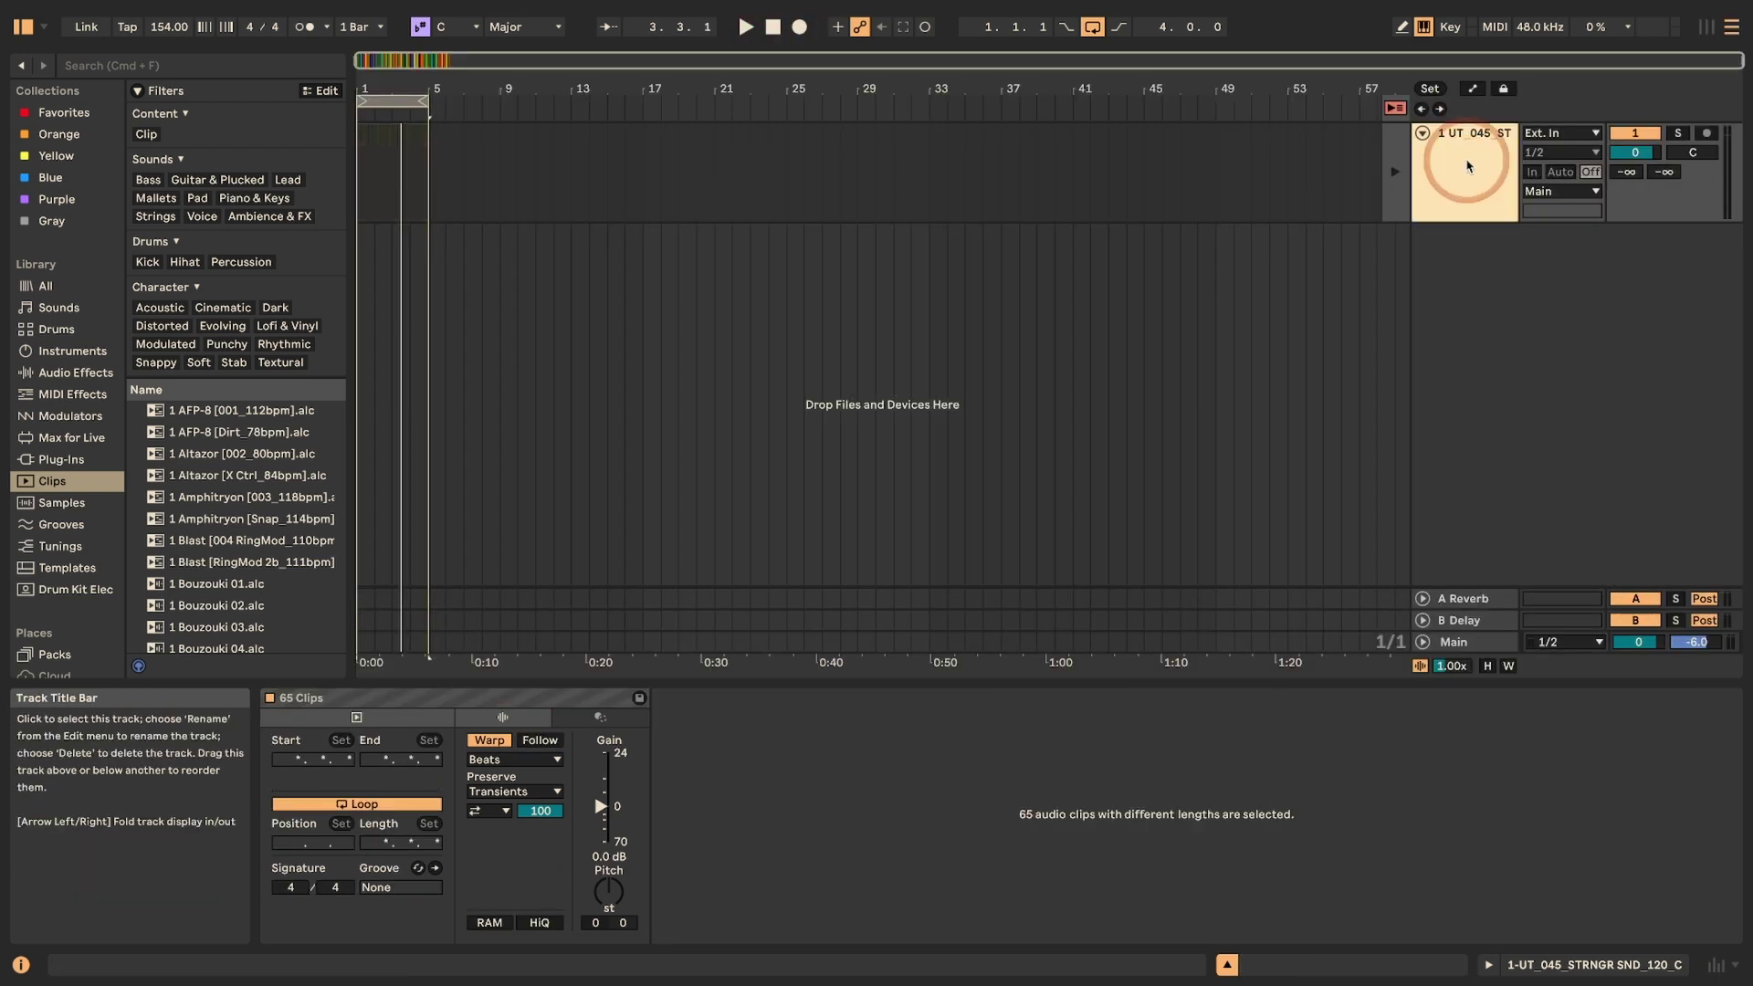
- Show the track's takes as lanes, zoom to bars 1–5 and turn on Draw Mode
{"action": "left_click", "coordinate": [1440, 177]}
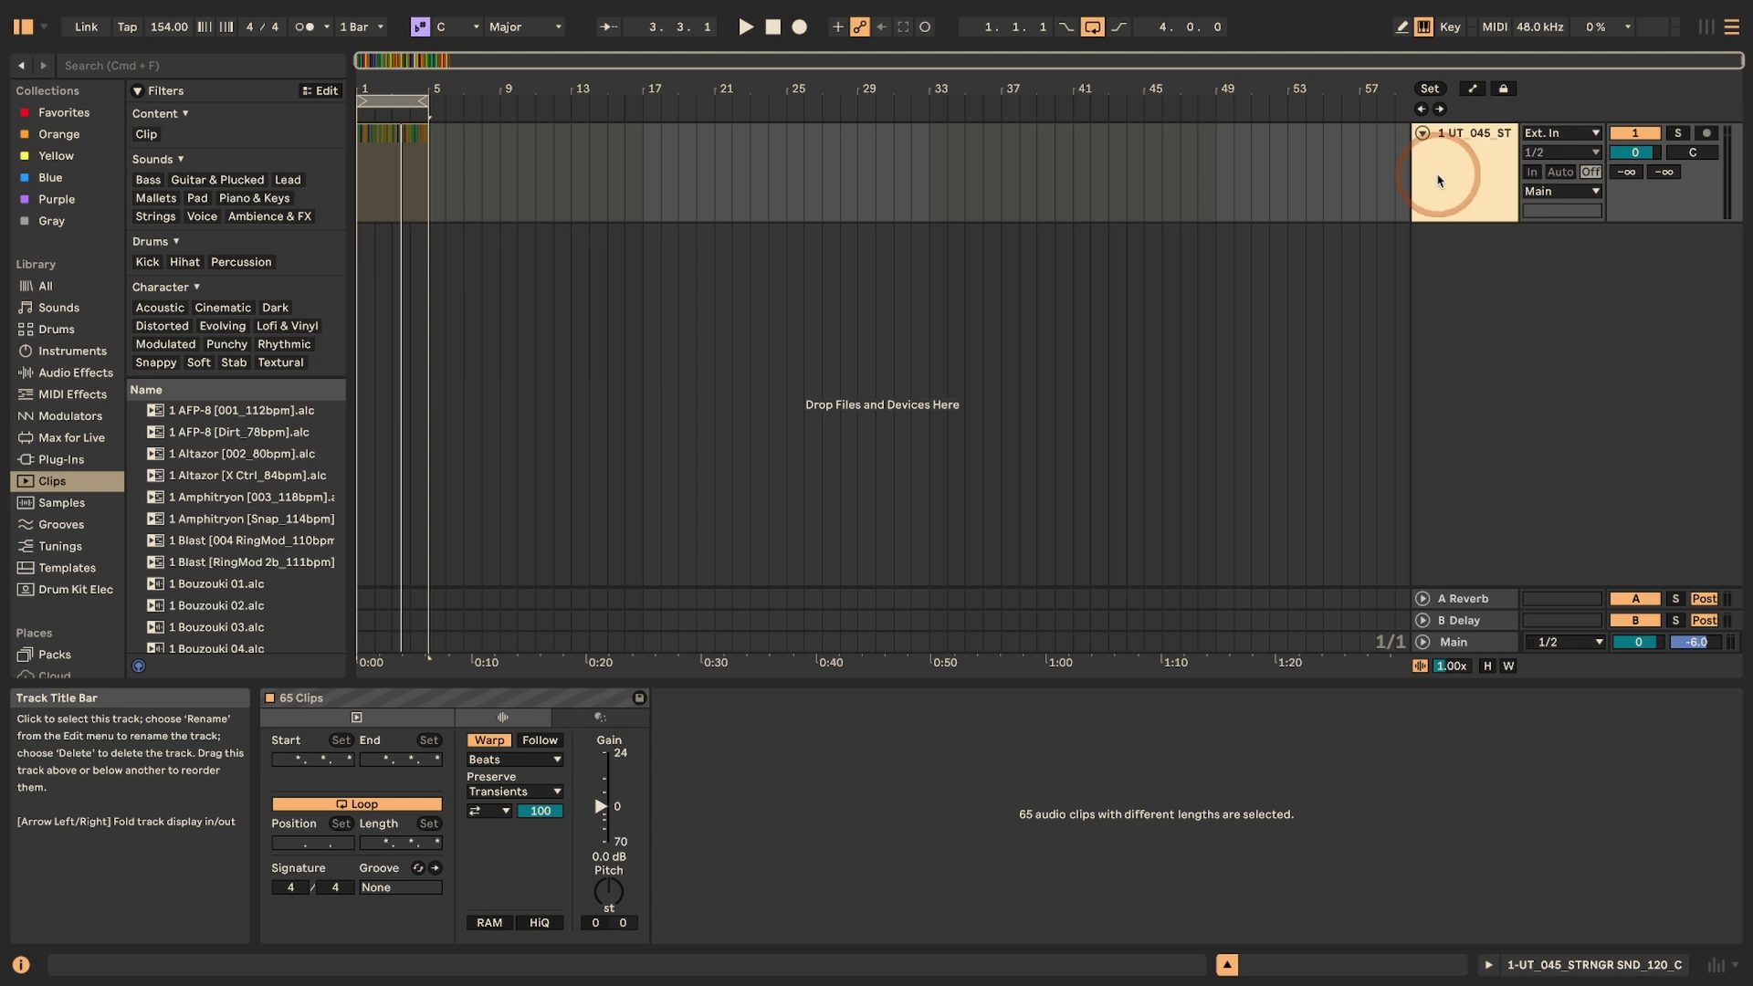
{"action": "key", "text": "alt+super+u"}
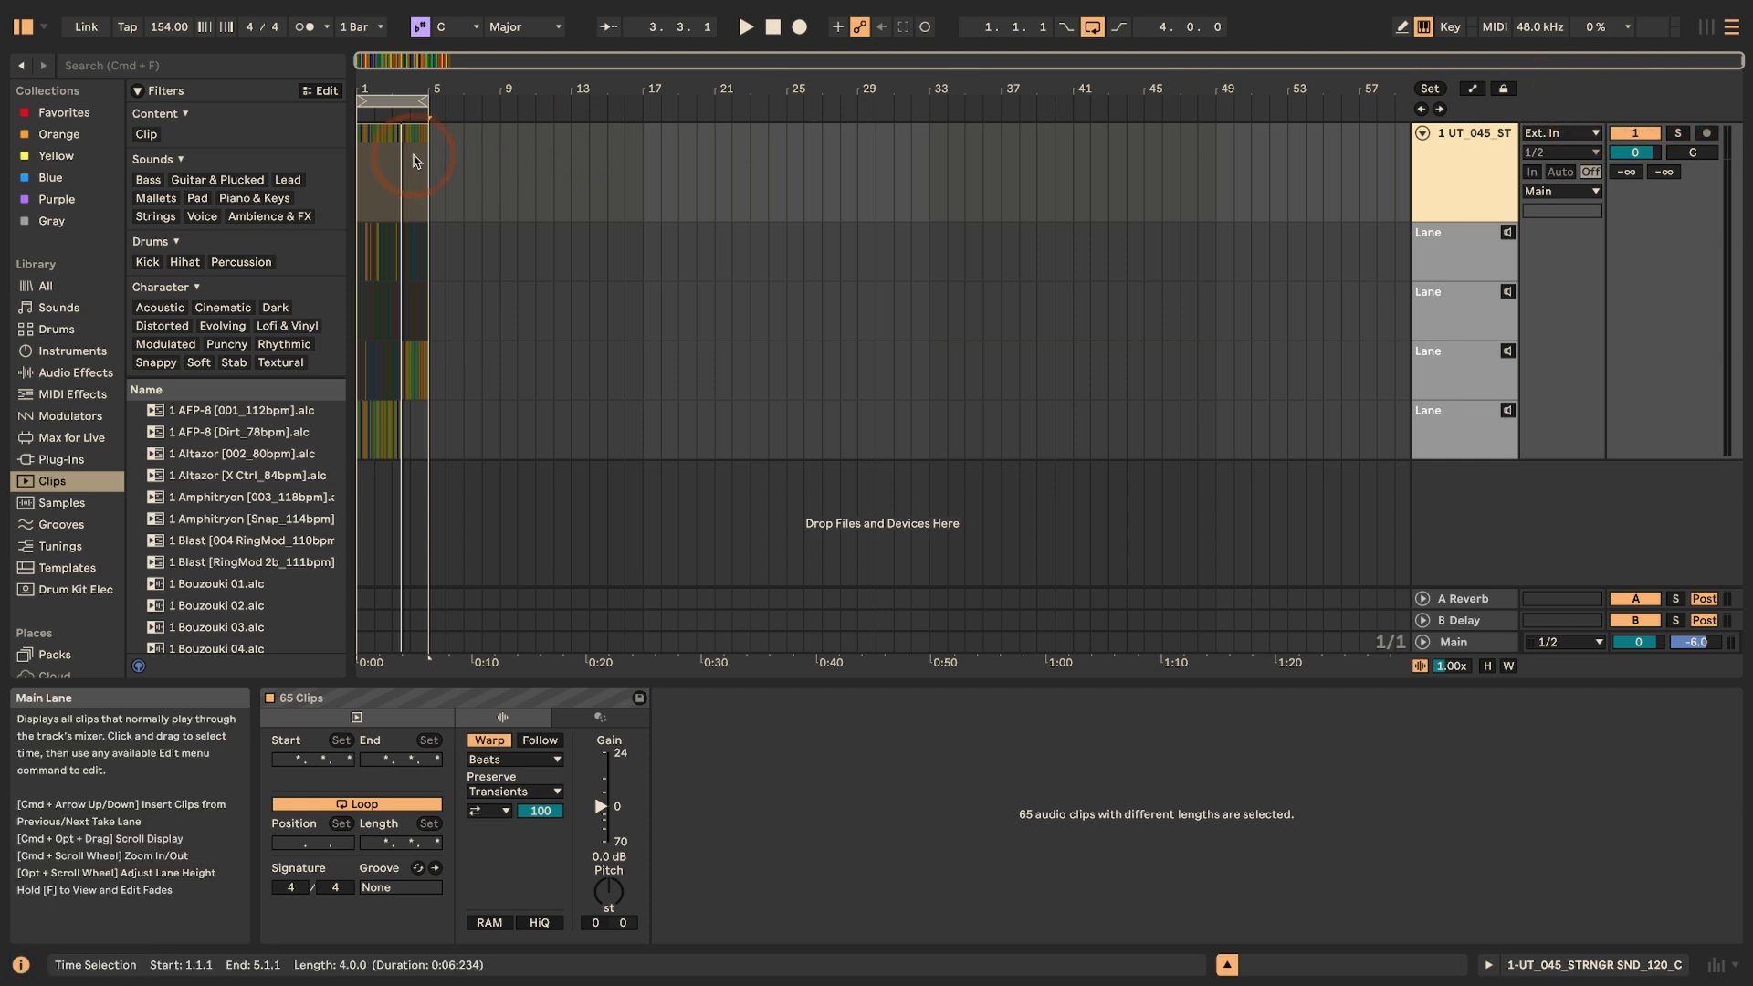
{"action": "left_click", "coordinate": [377, 153]}
{"action": "left_click", "coordinate": [360, 152]}
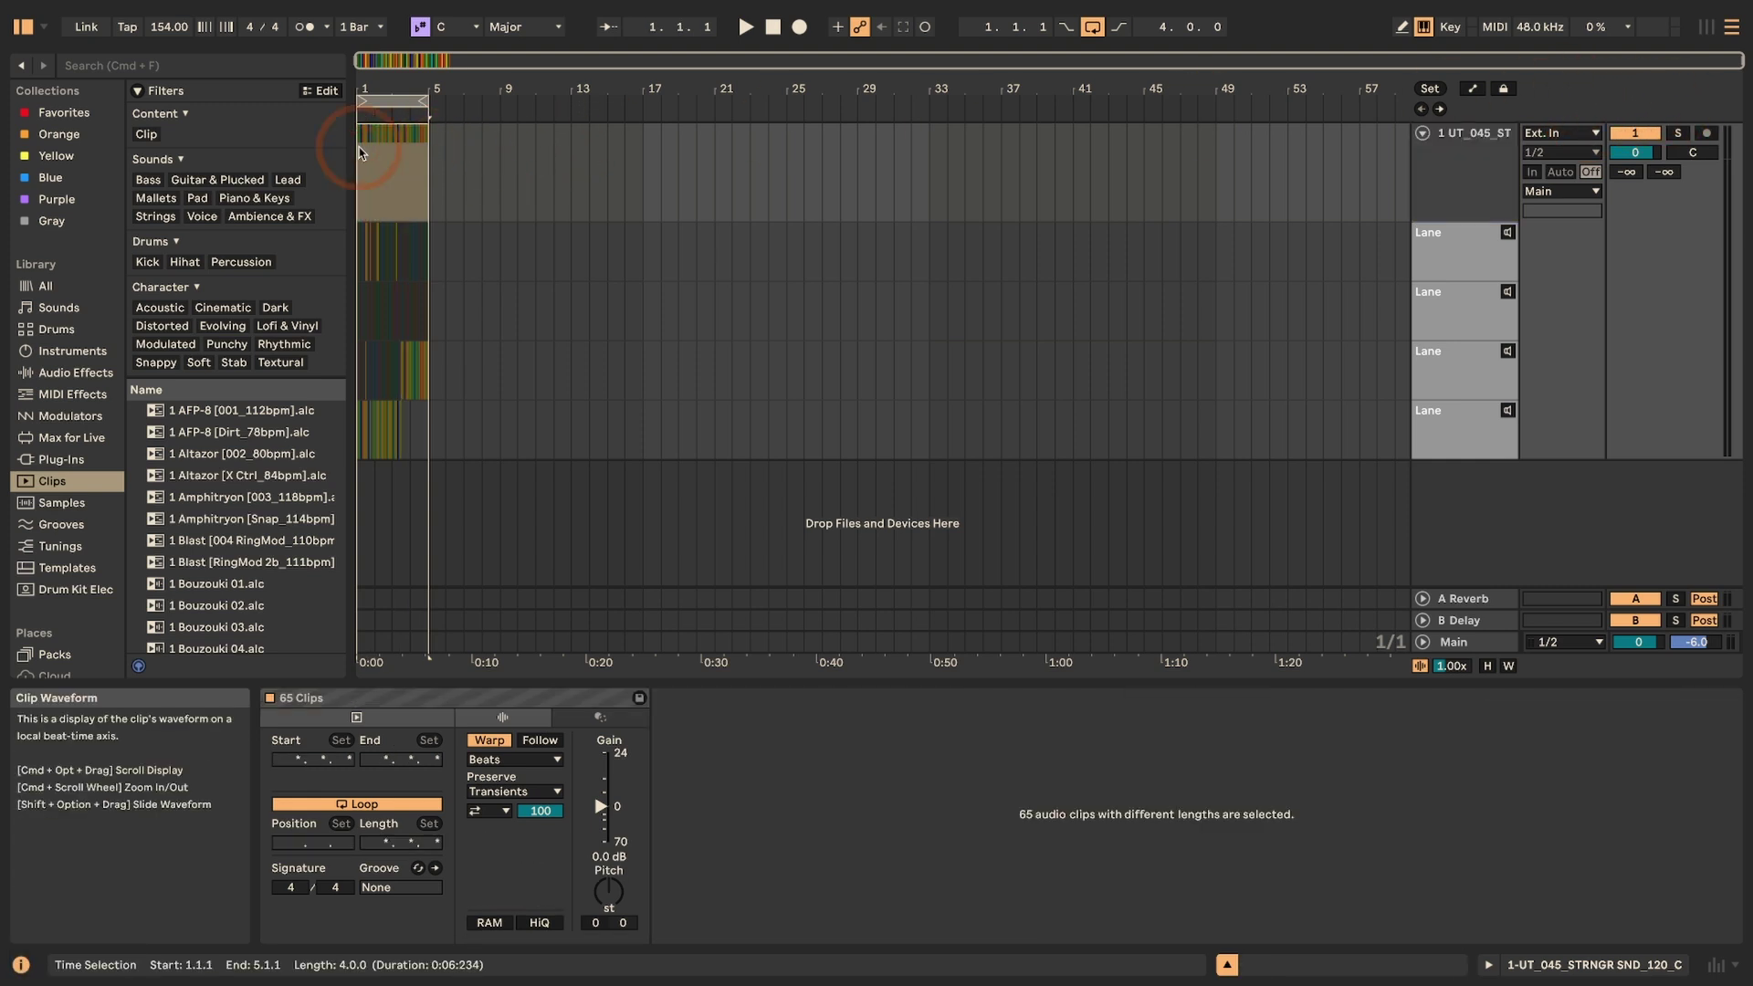
{"action": "key", "text": "z"}
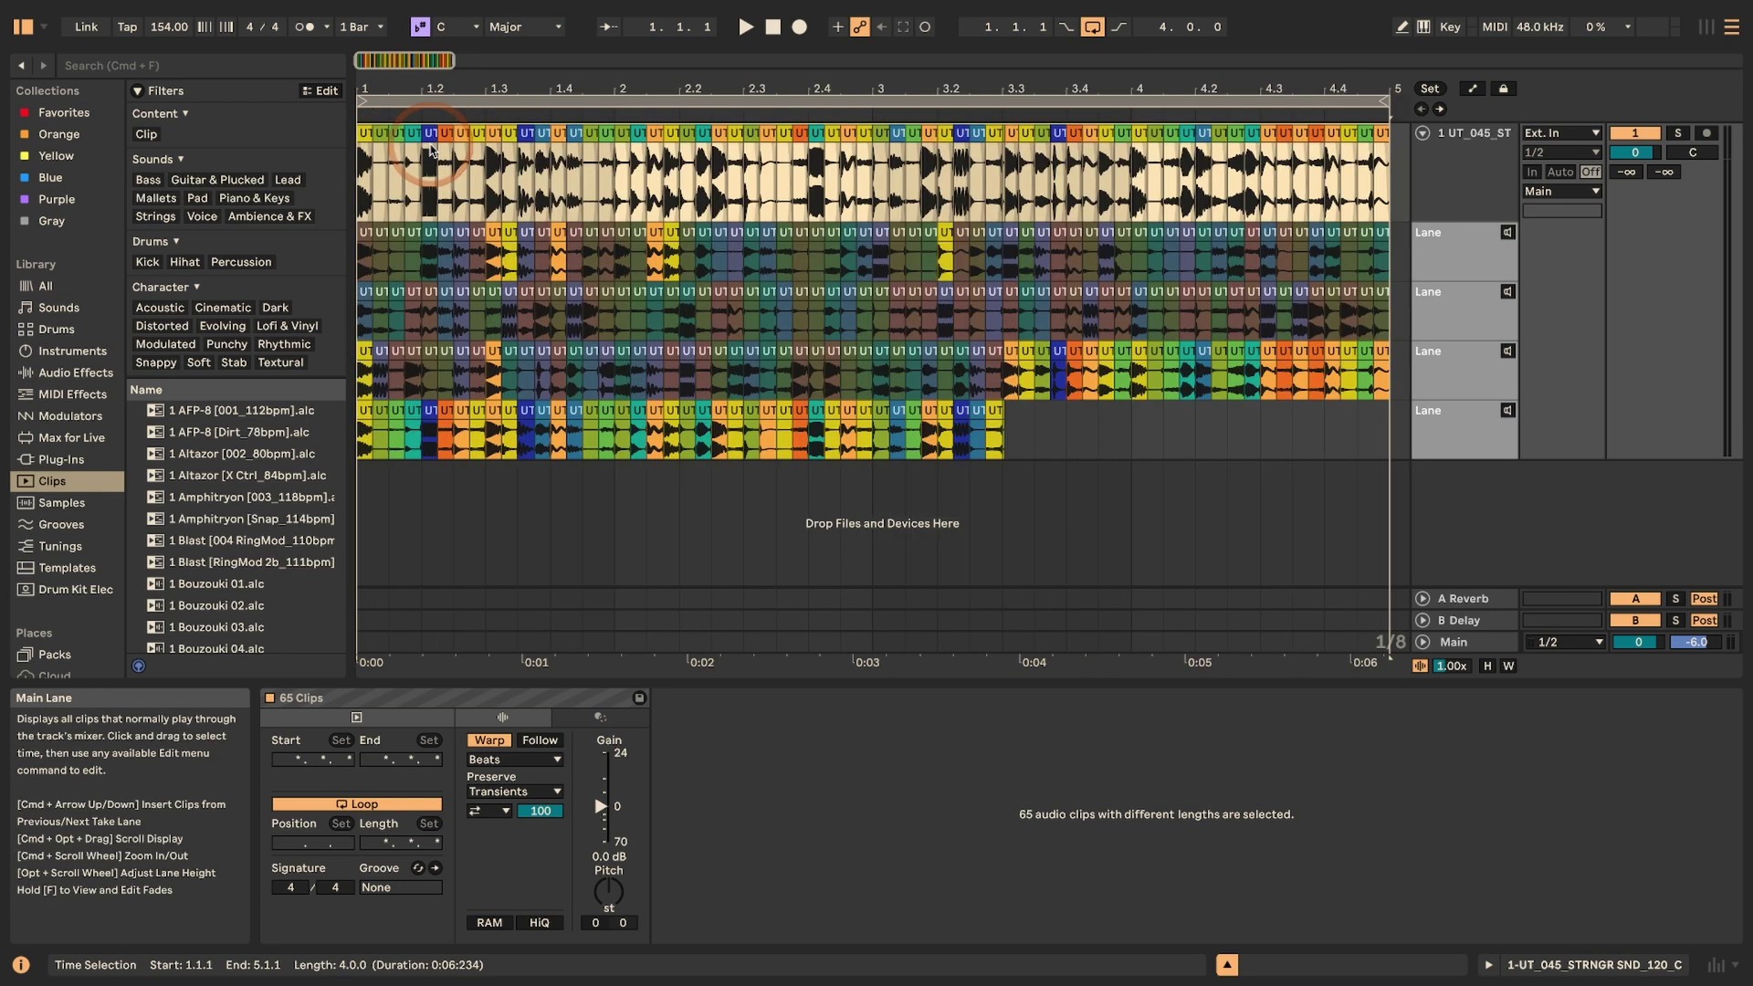
{"action": "left_click", "coordinate": [363, 258]}
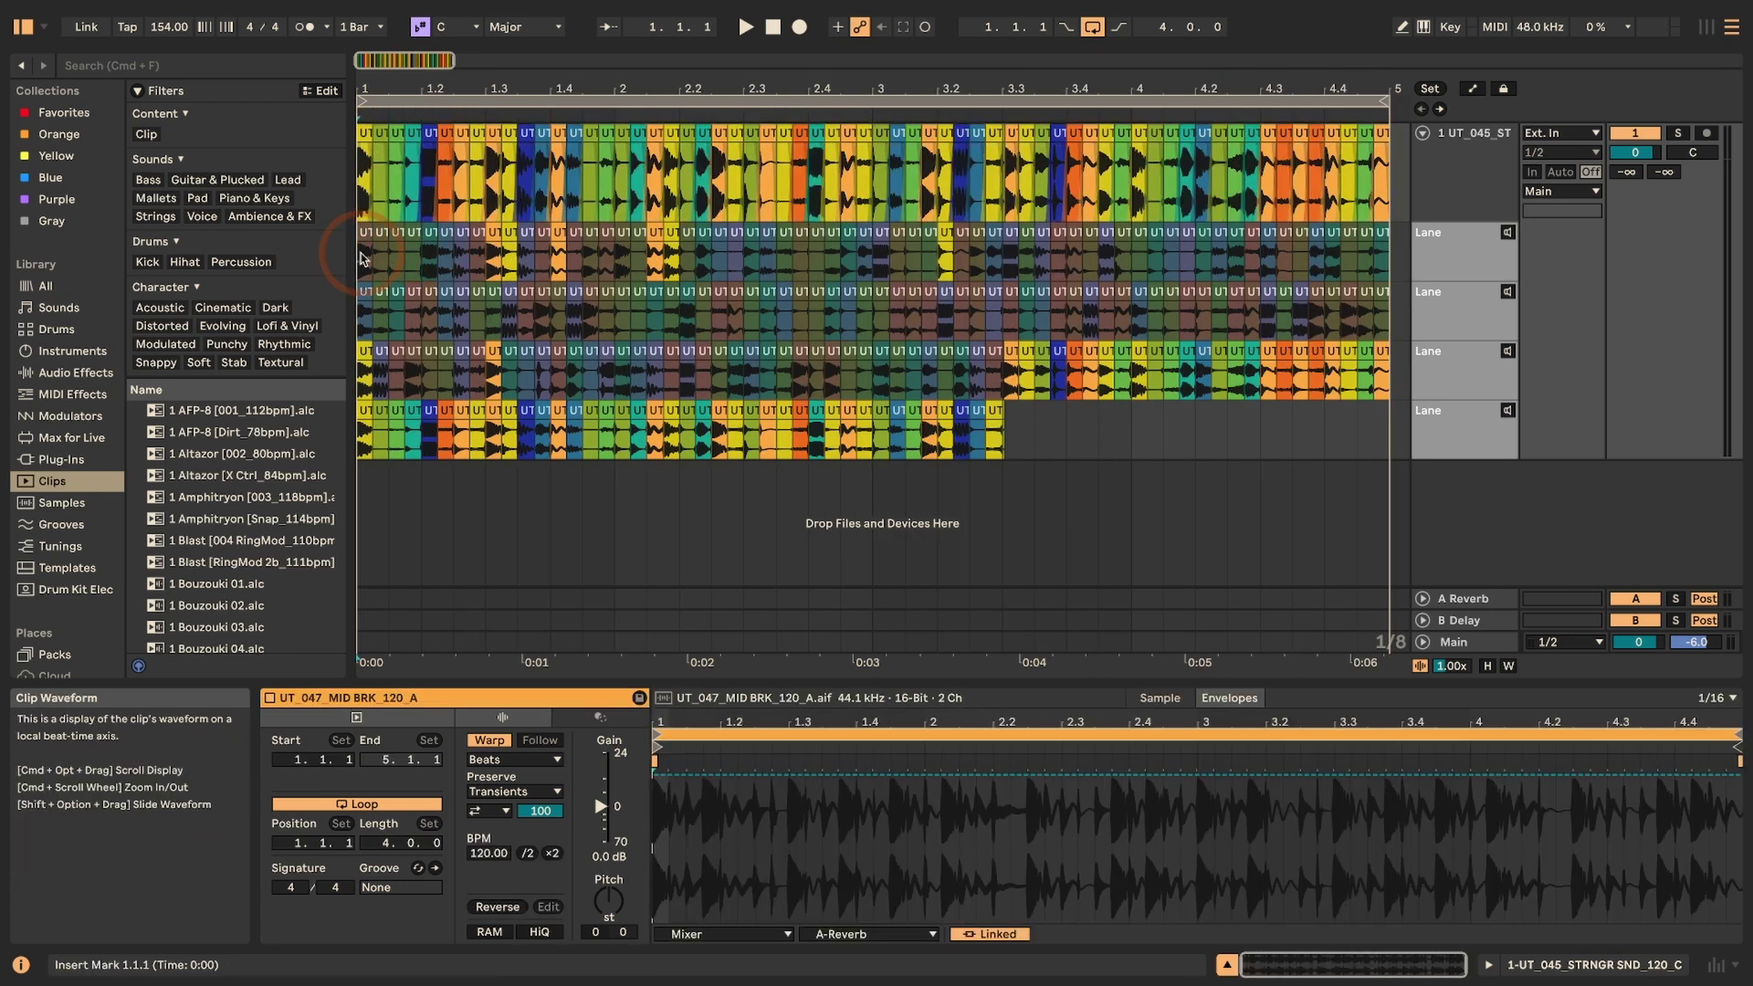
{"action": "key", "text": "b"}
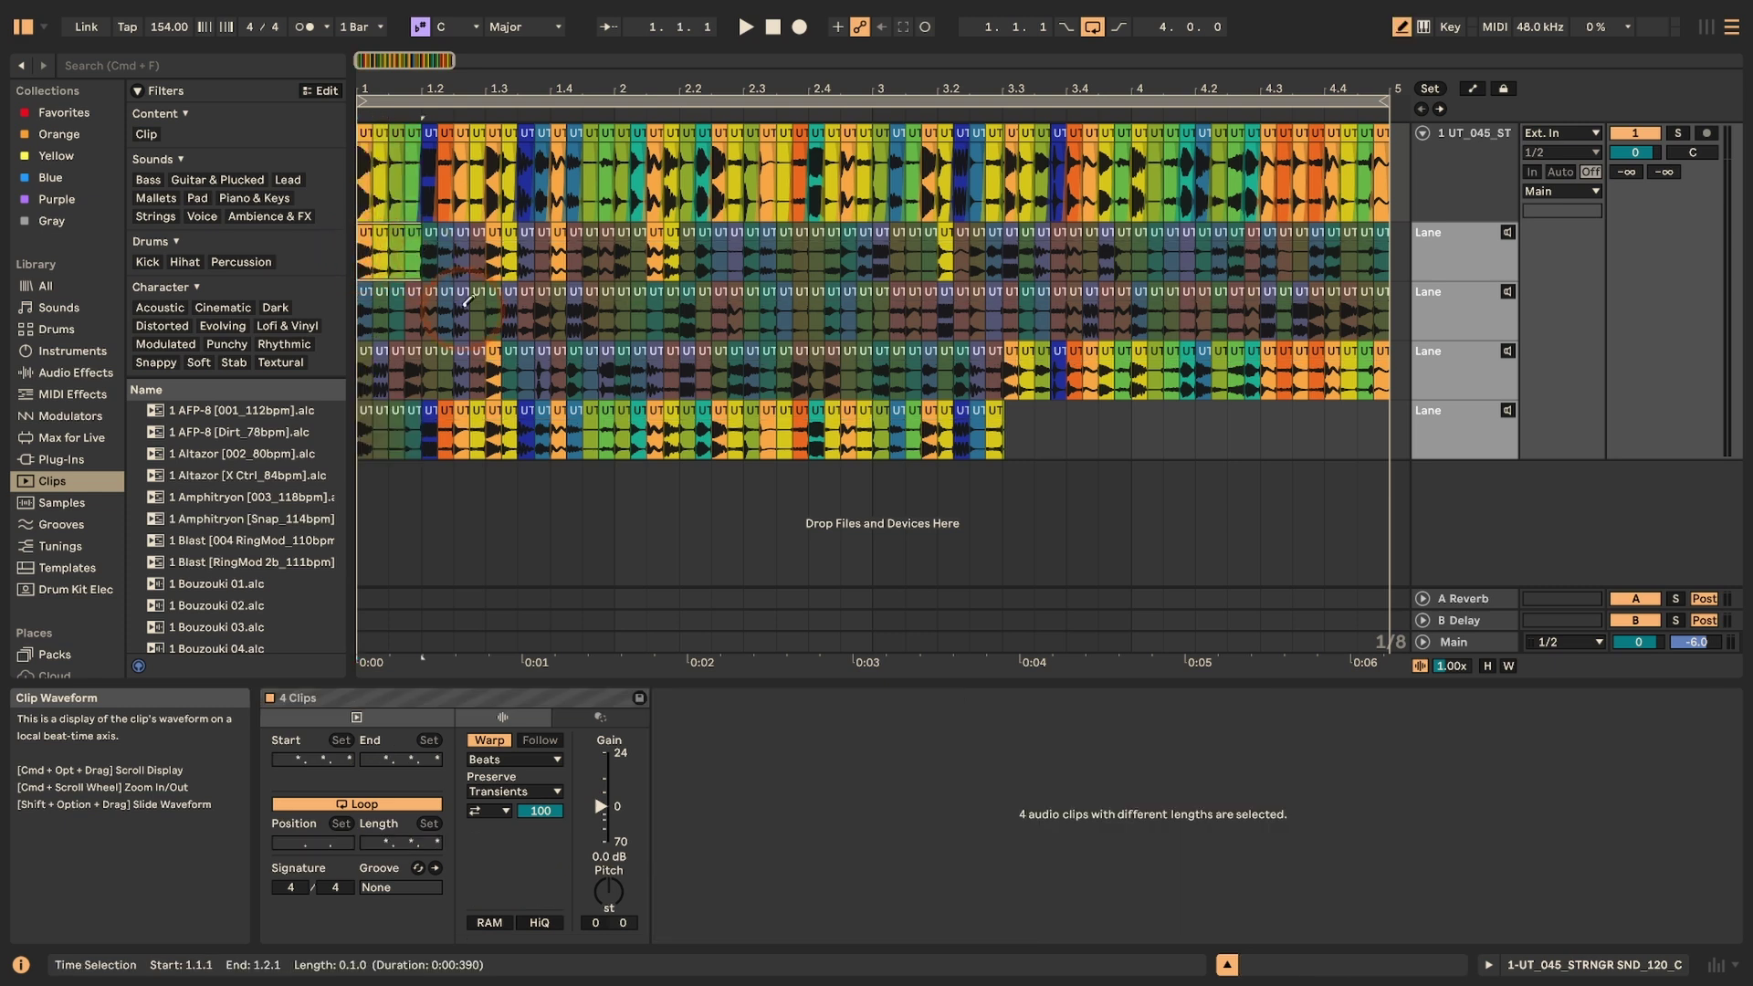
- Comp slices from take lanes 3, 4 and 1 (1.2.1, 2.1.2, 2.4.3, 4.1.2, final beat), then play
{"action": "left_click", "coordinate": [429, 311]}
{"action": "left_click_drag", "start_coordinate": [630, 310], "coordinate": [680, 310]}
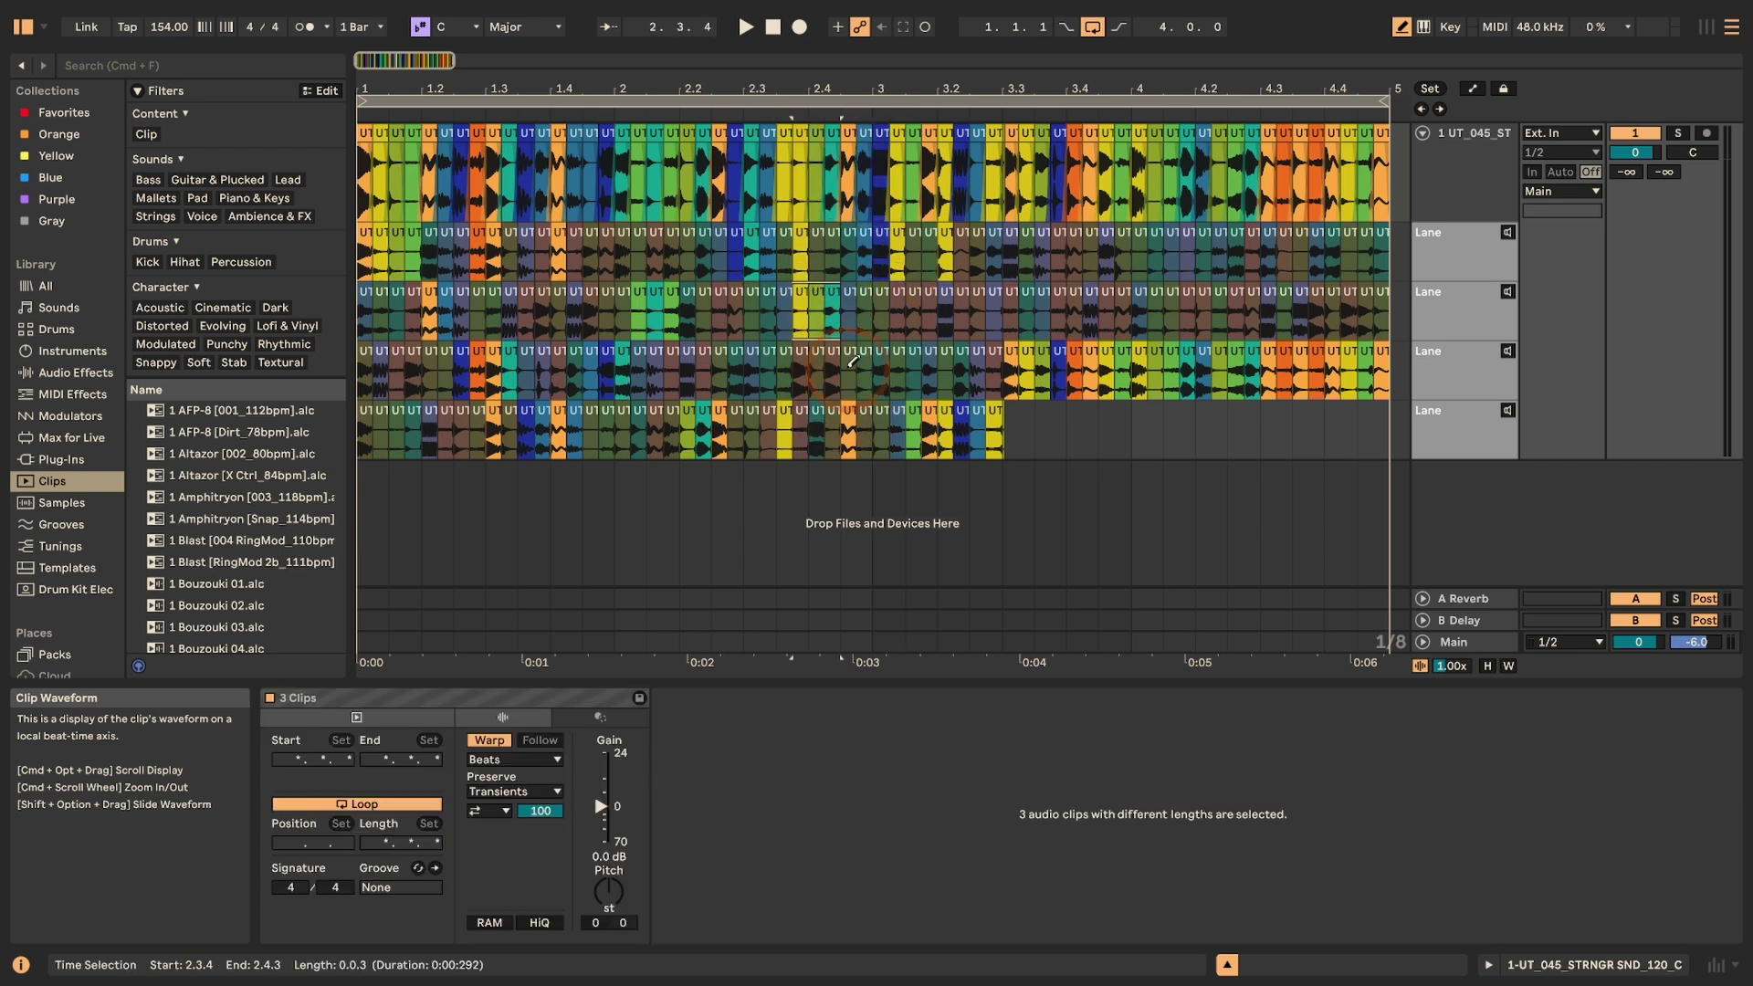
{"action": "left_click_drag", "start_coordinate": [848, 366], "coordinate": [924, 365]}
{"action": "left_click_drag", "start_coordinate": [1150, 311], "coordinate": [1182, 311]}
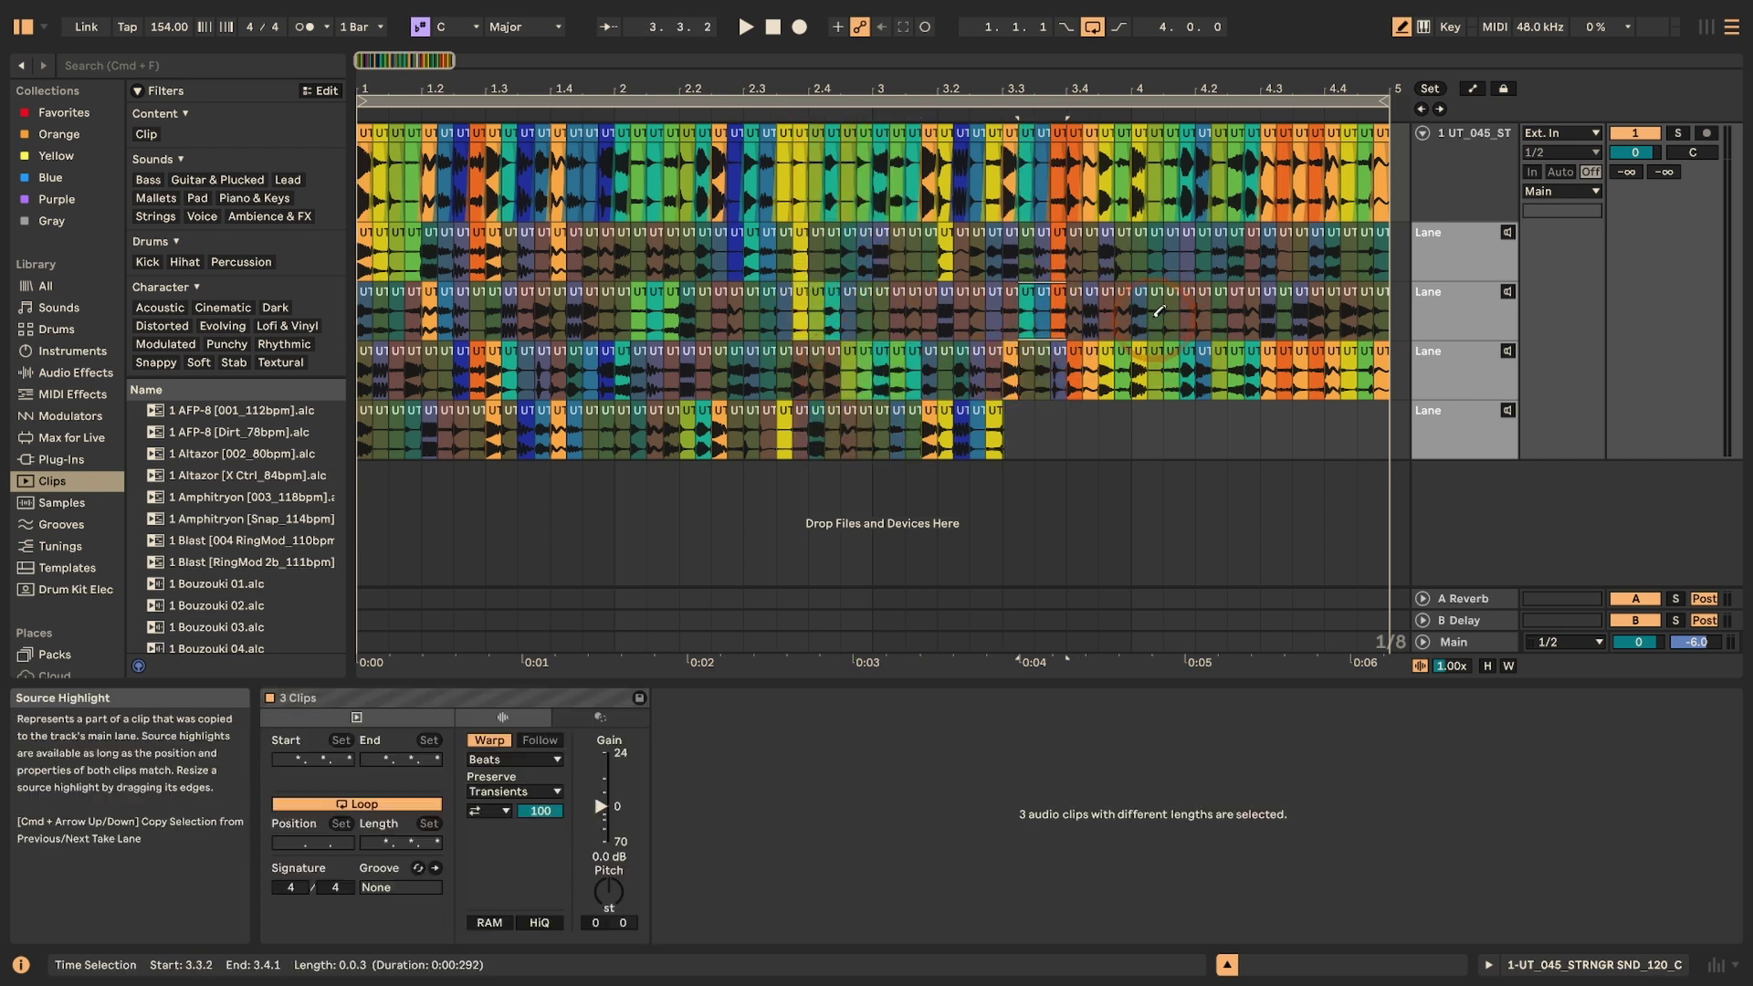
{"action": "left_click_drag", "start_coordinate": [1326, 251], "coordinate": [1388, 252]}
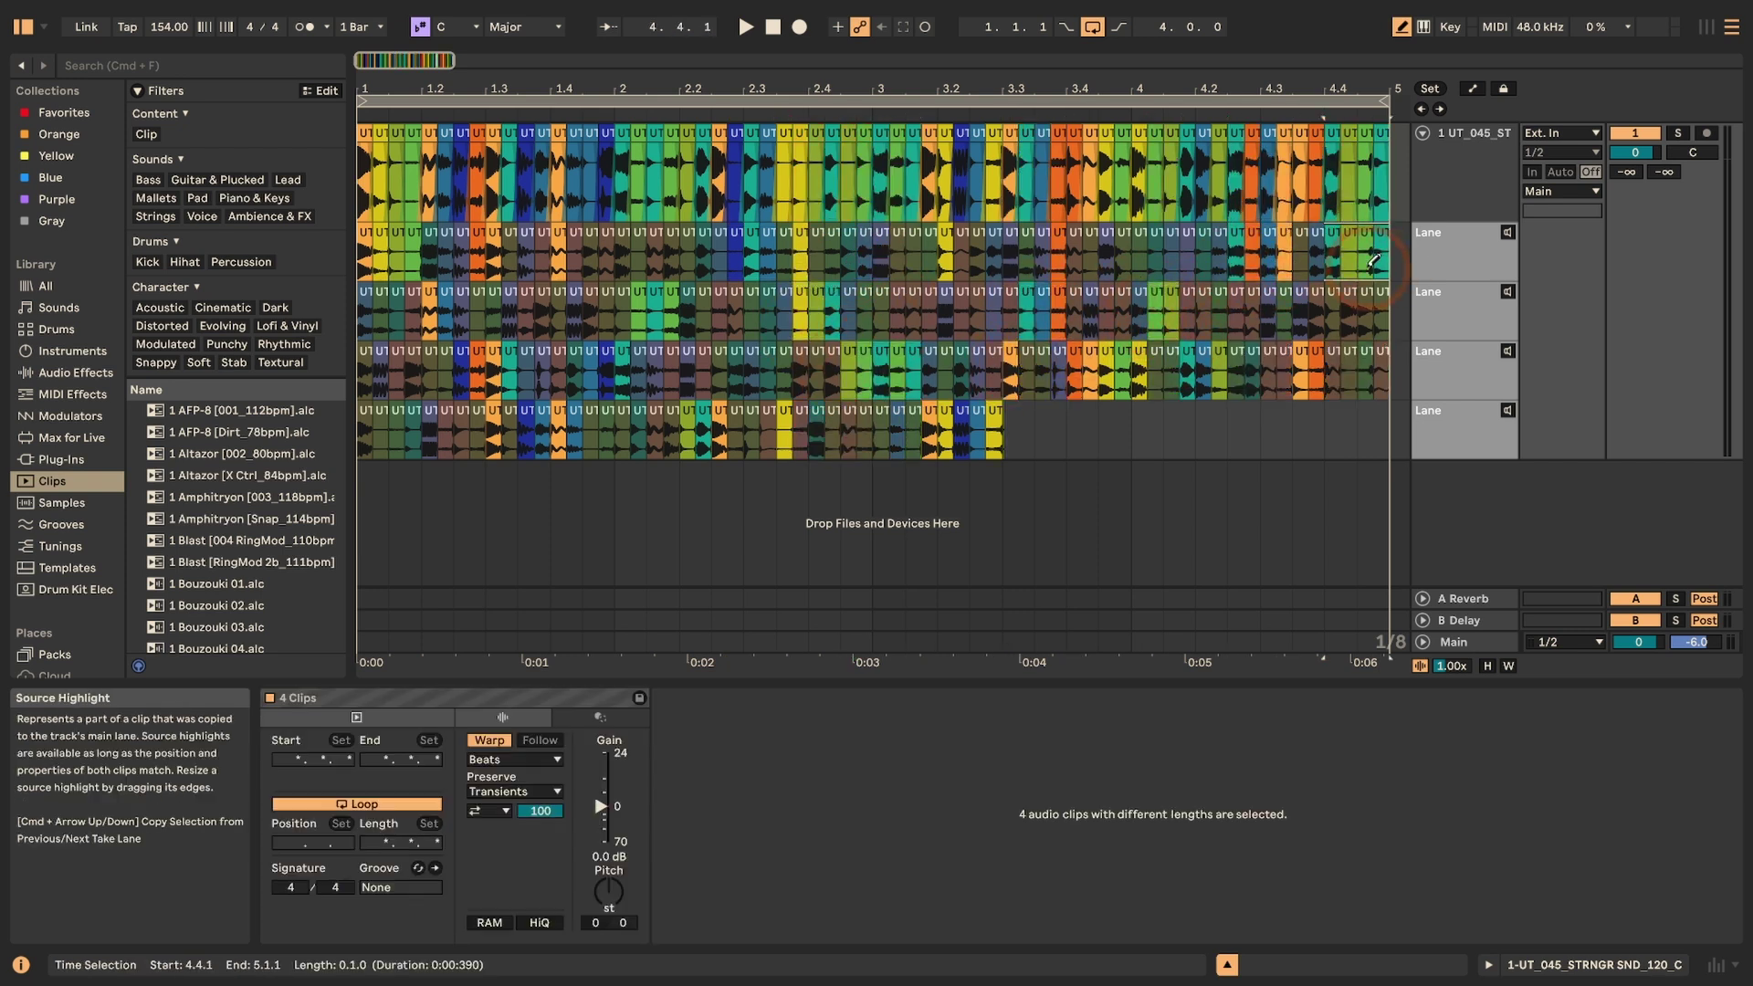
{"action": "left_click", "coordinate": [728, 372]}
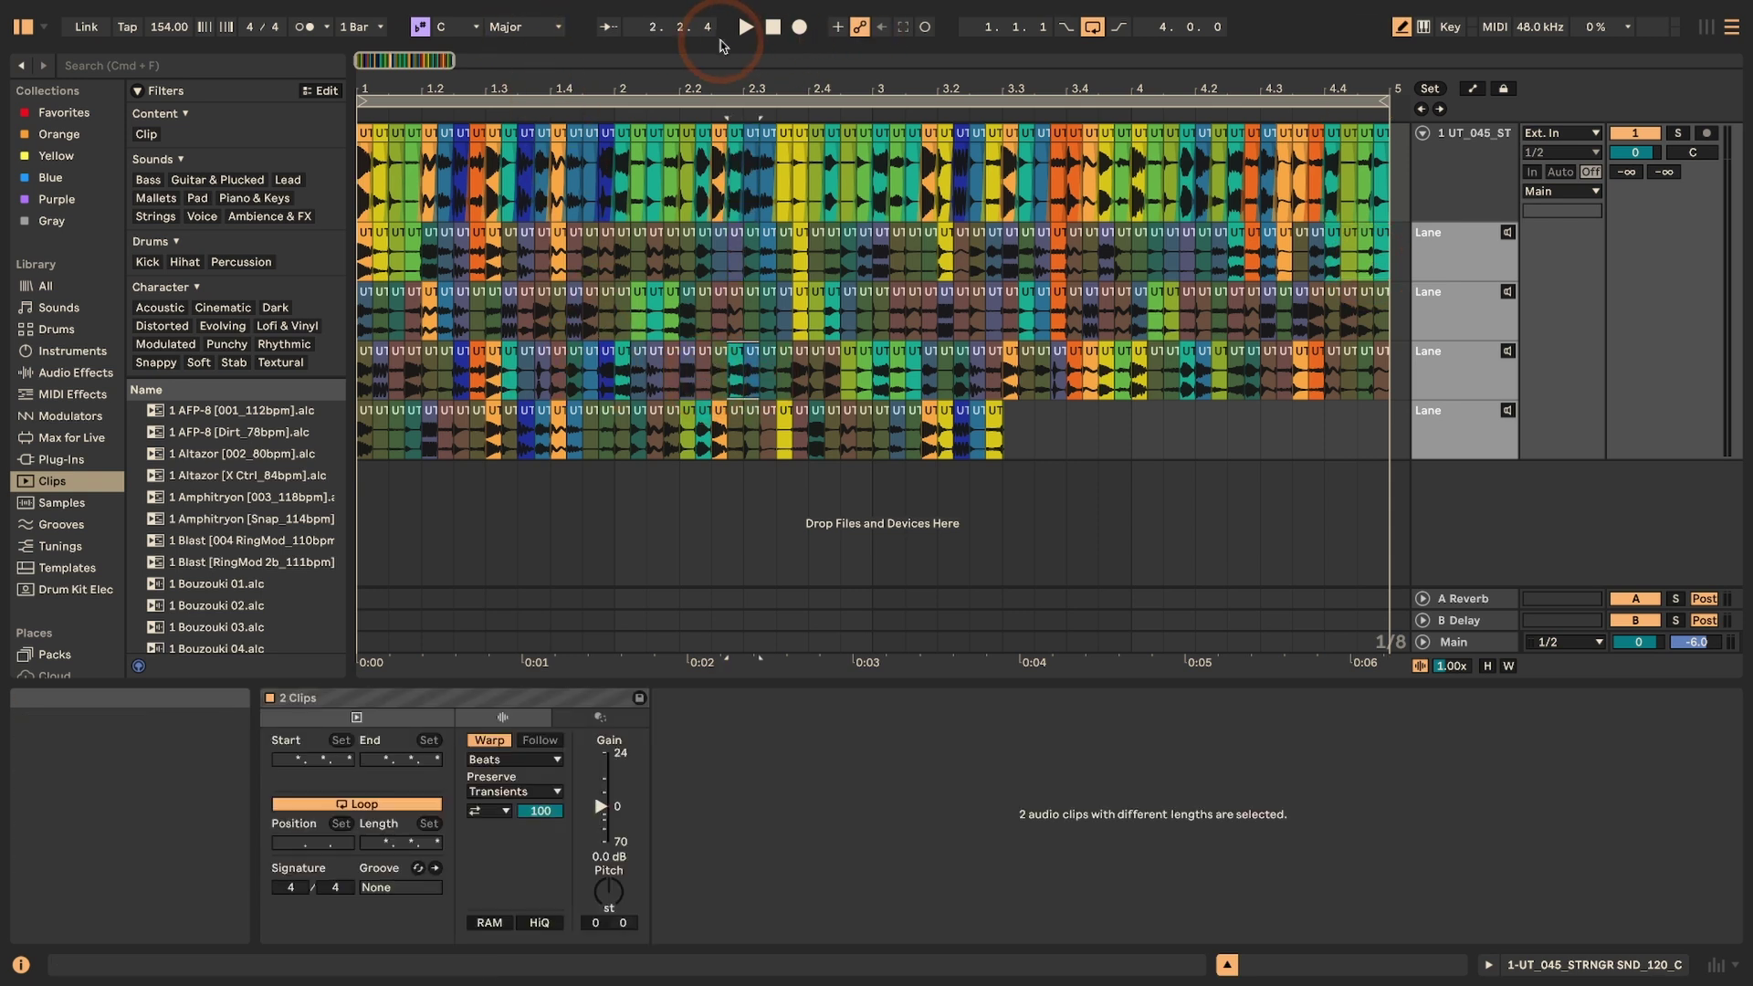
{"action": "left_click", "coordinate": [743, 31]}
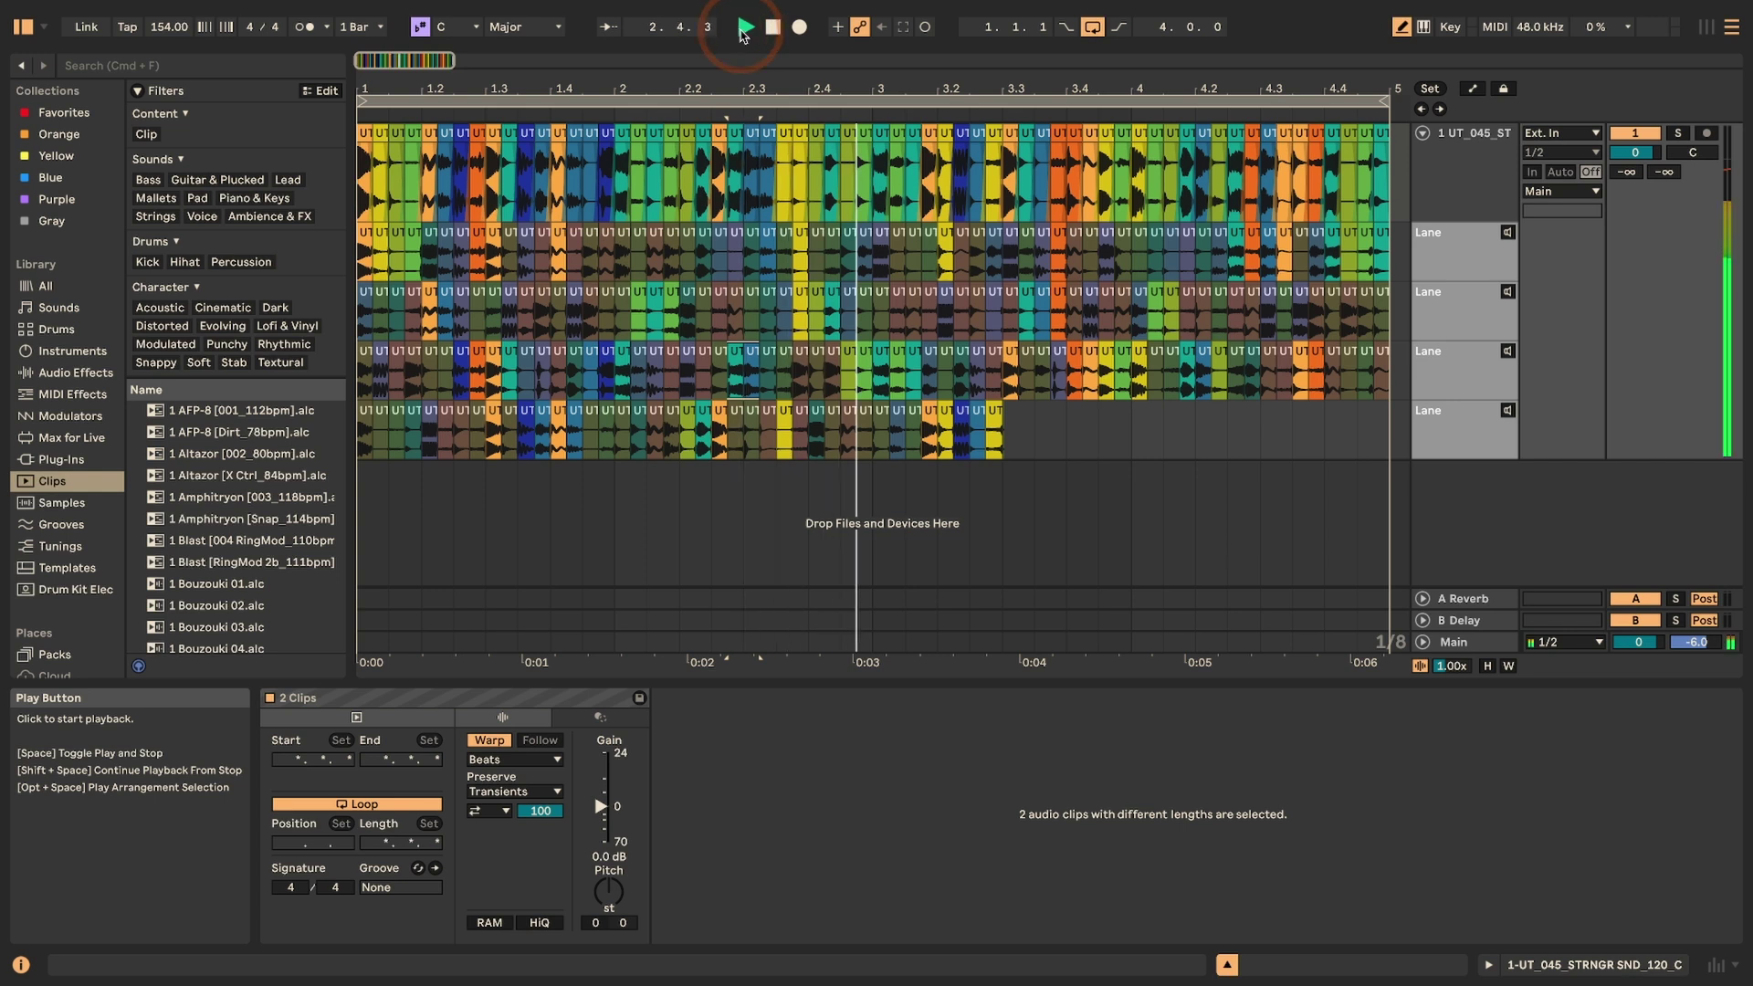
{"action": "left_click", "coordinate": [743, 31]}
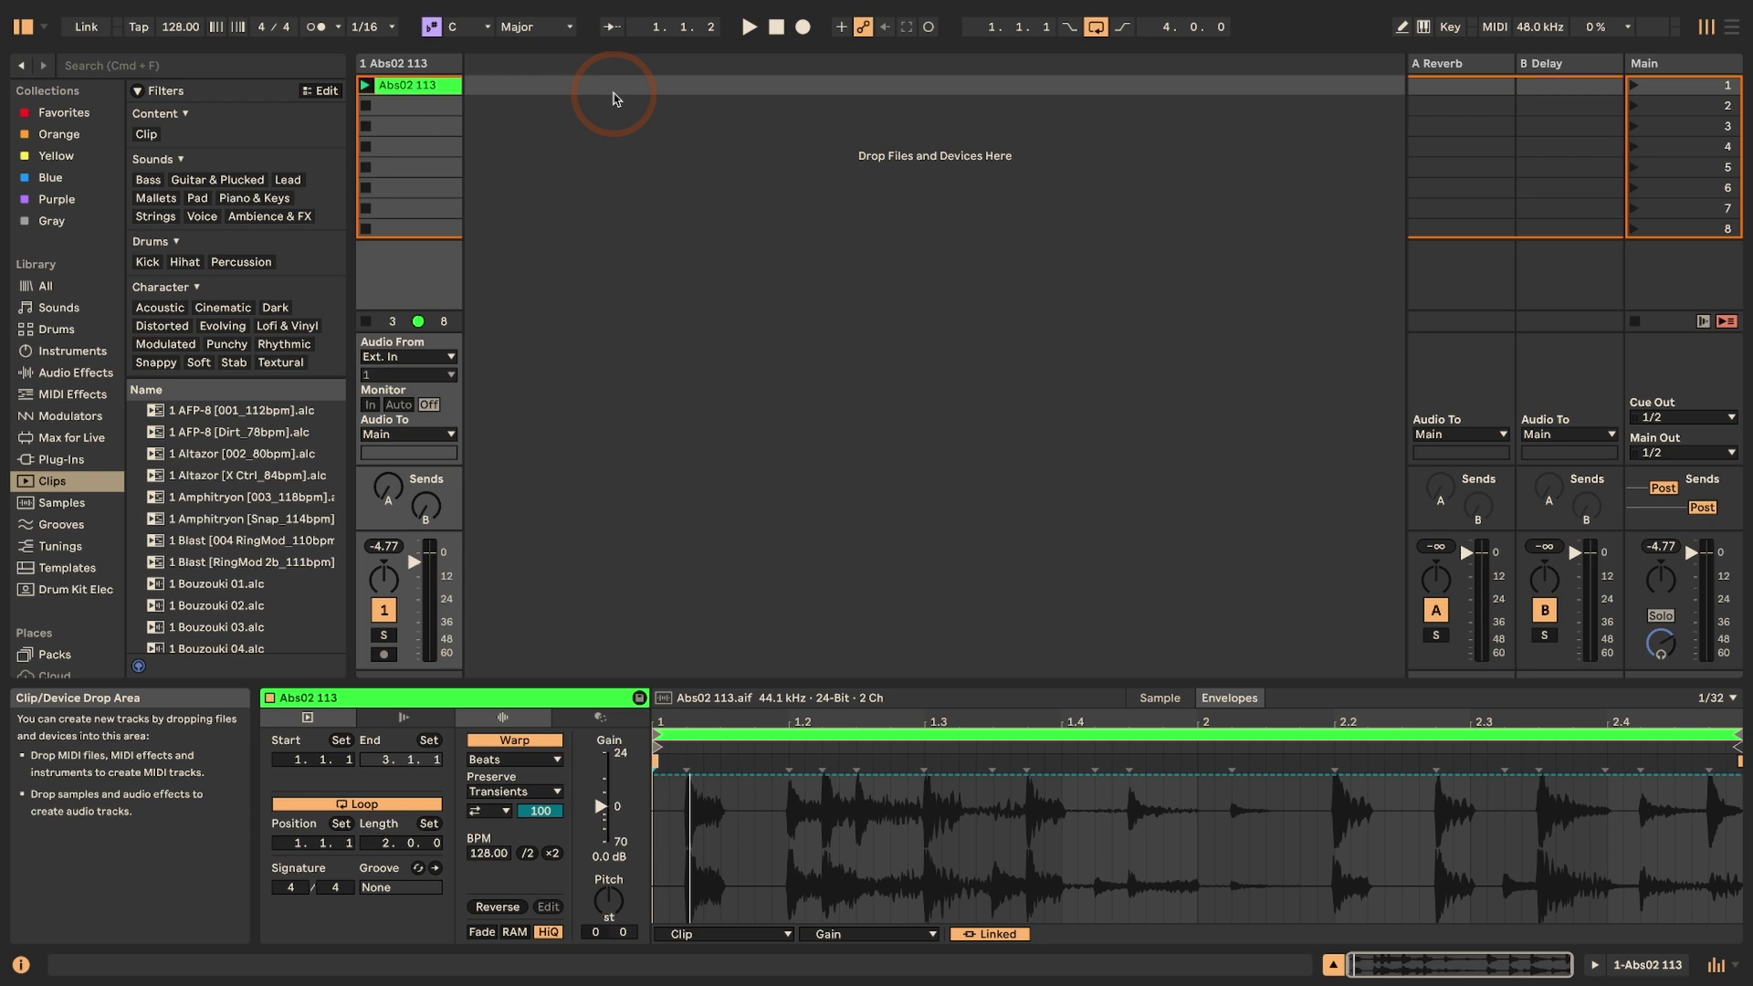
- Map the Abs02 113 clip's Transpose and Nudge controls to MIDI, then switch to Arrangement View
{"action": "key", "text": "super+m"}
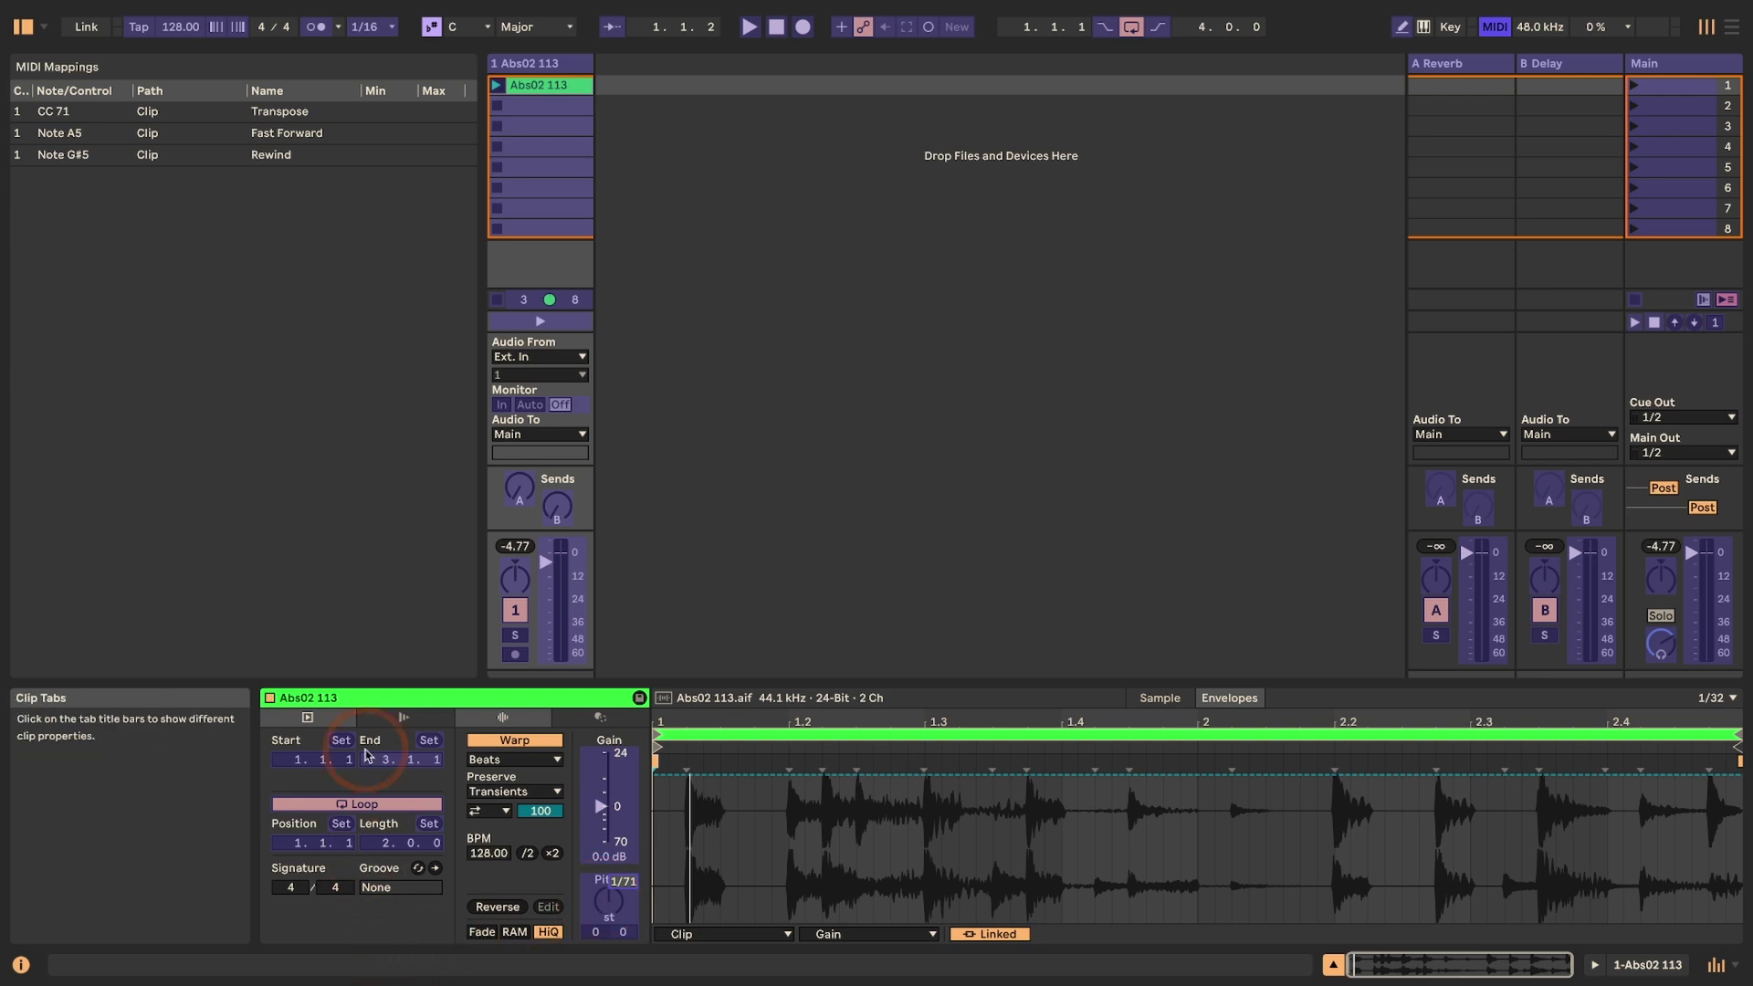
{"action": "left_click", "coordinate": [391, 716]}
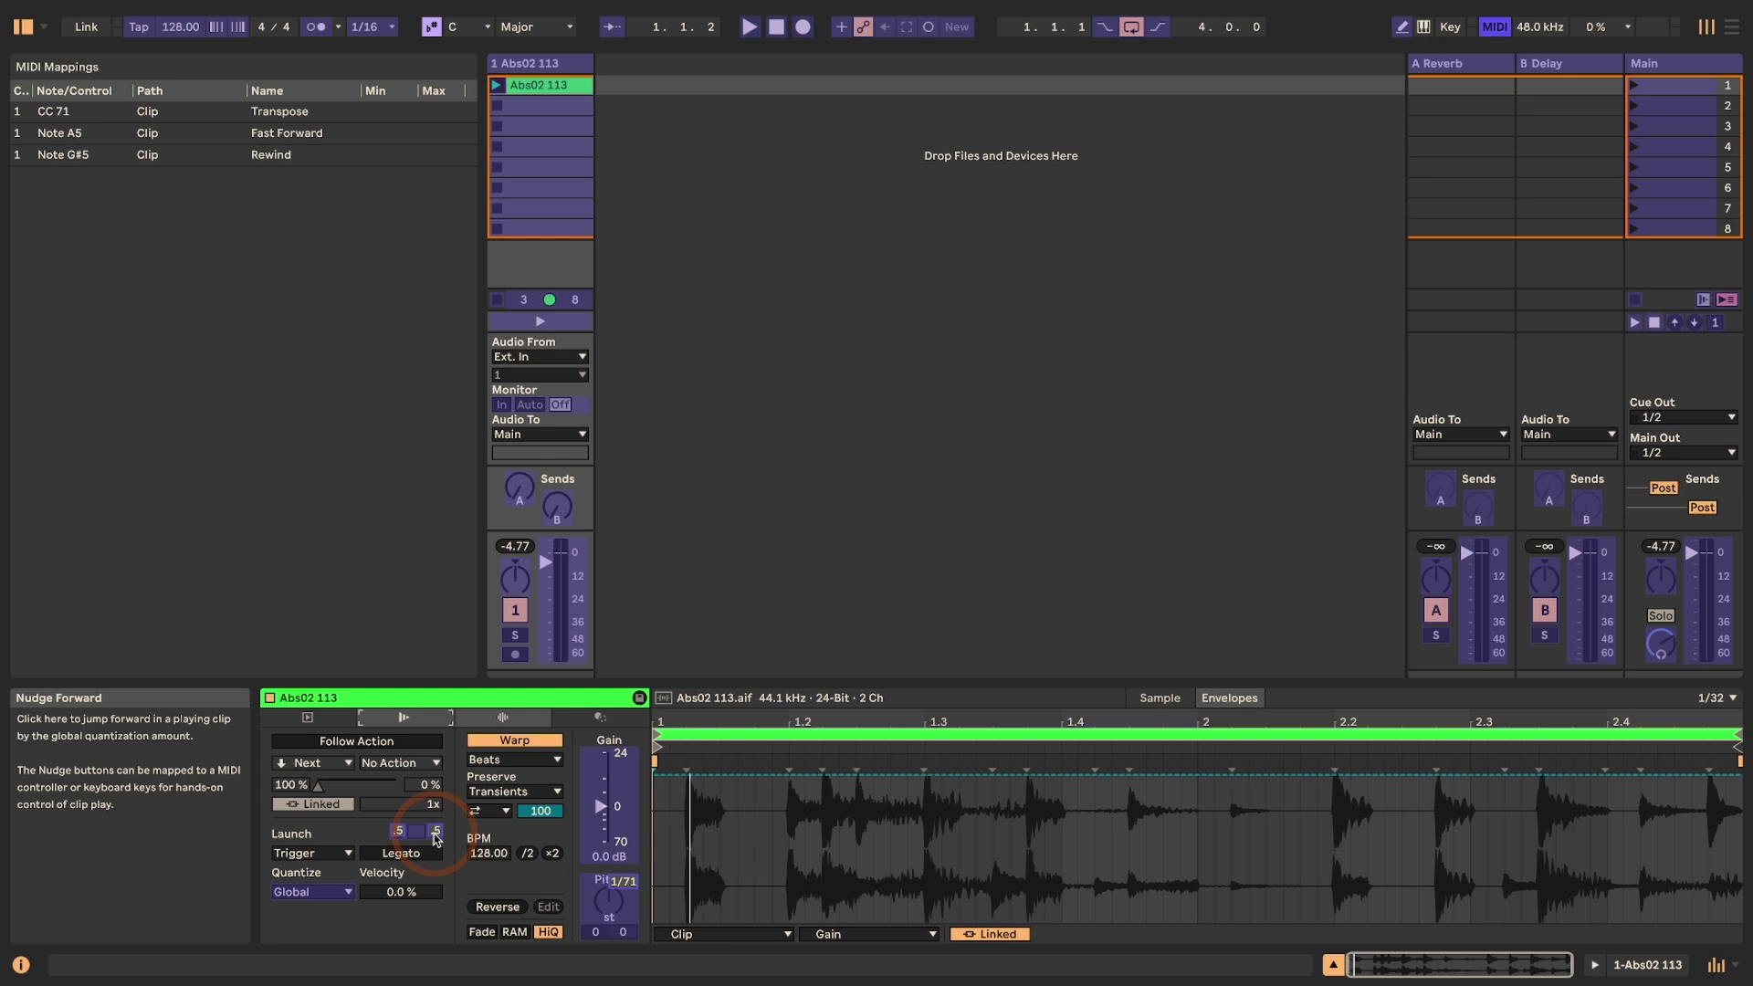
{"action": "key", "text": "super+m"}
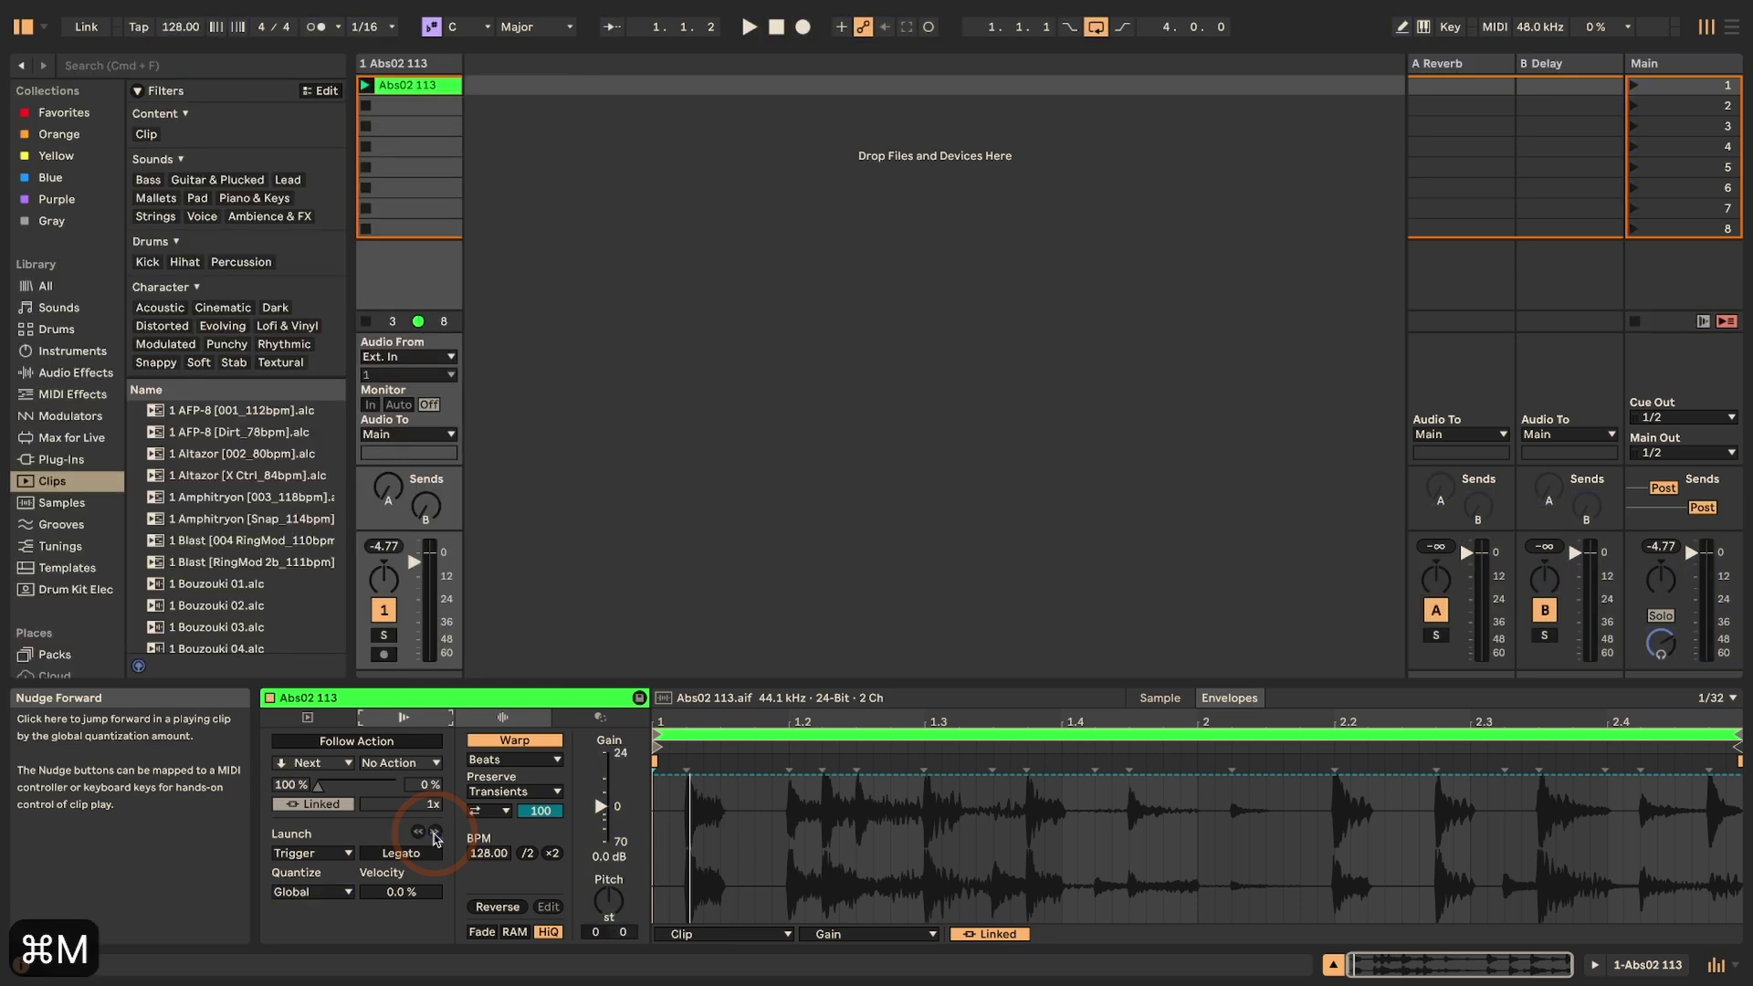
{"action": "key", "text": "Tab"}
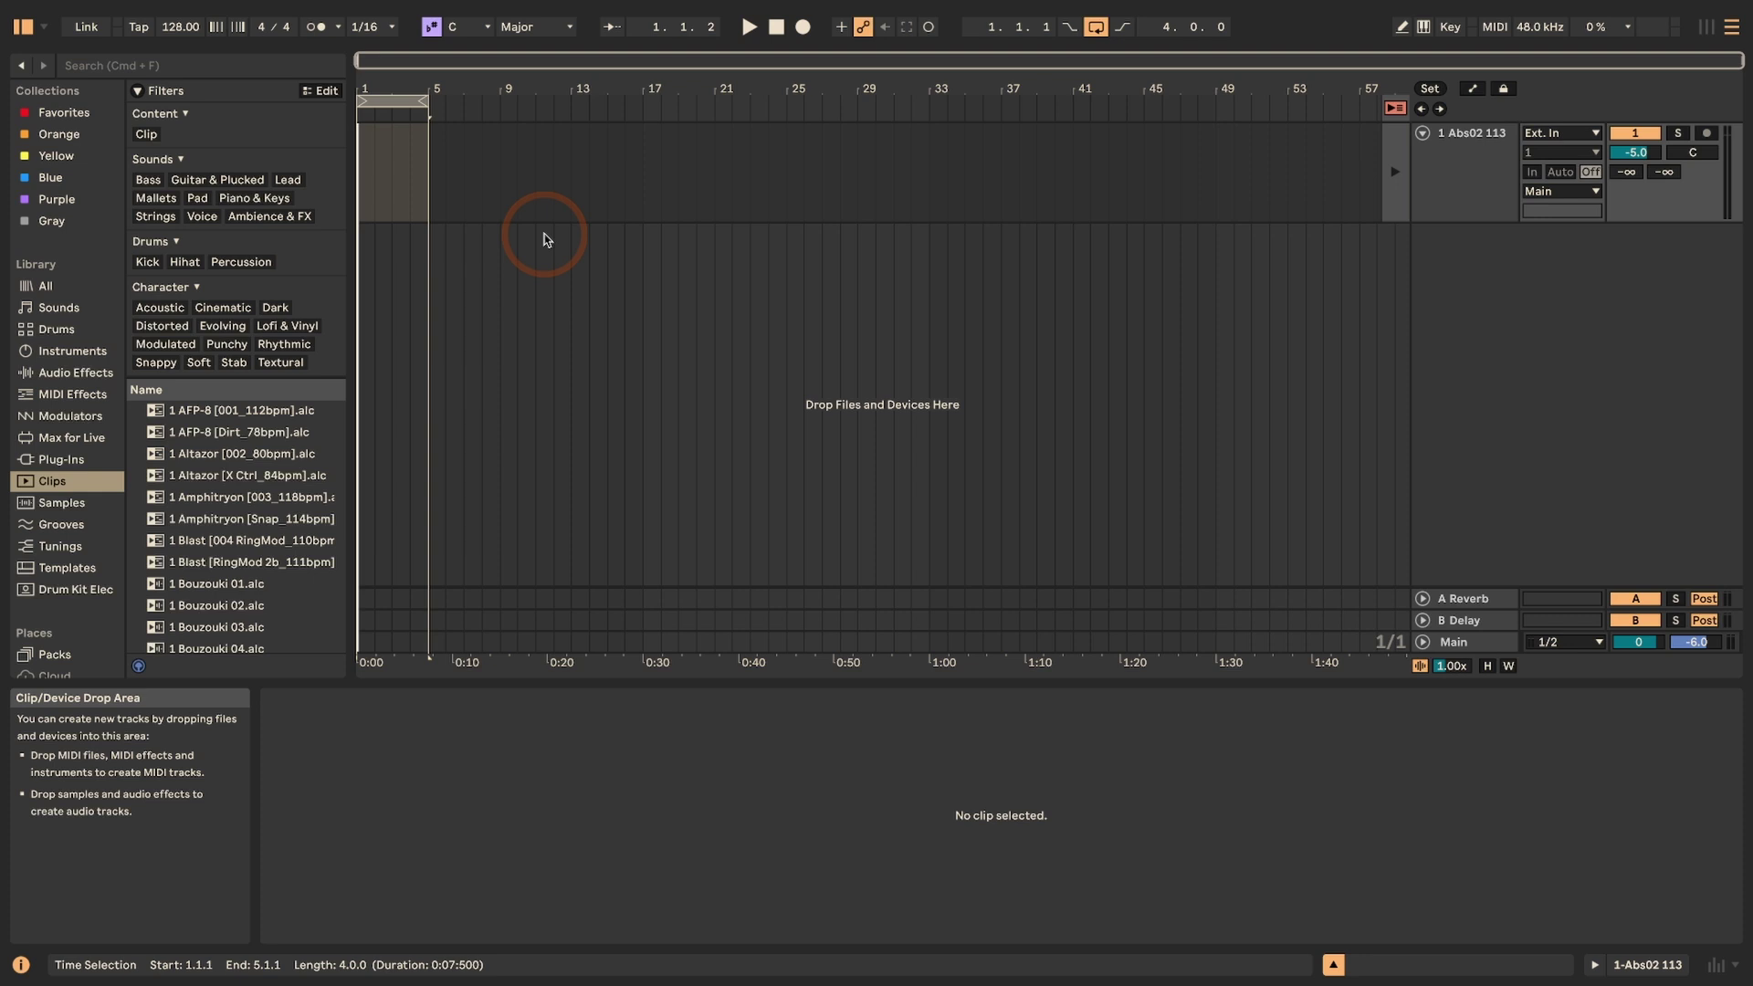
- Record the Abs02 113 clip into the arrangement while shifting its transposition, then stop at +7 st
{"action": "key", "text": "Tab"}
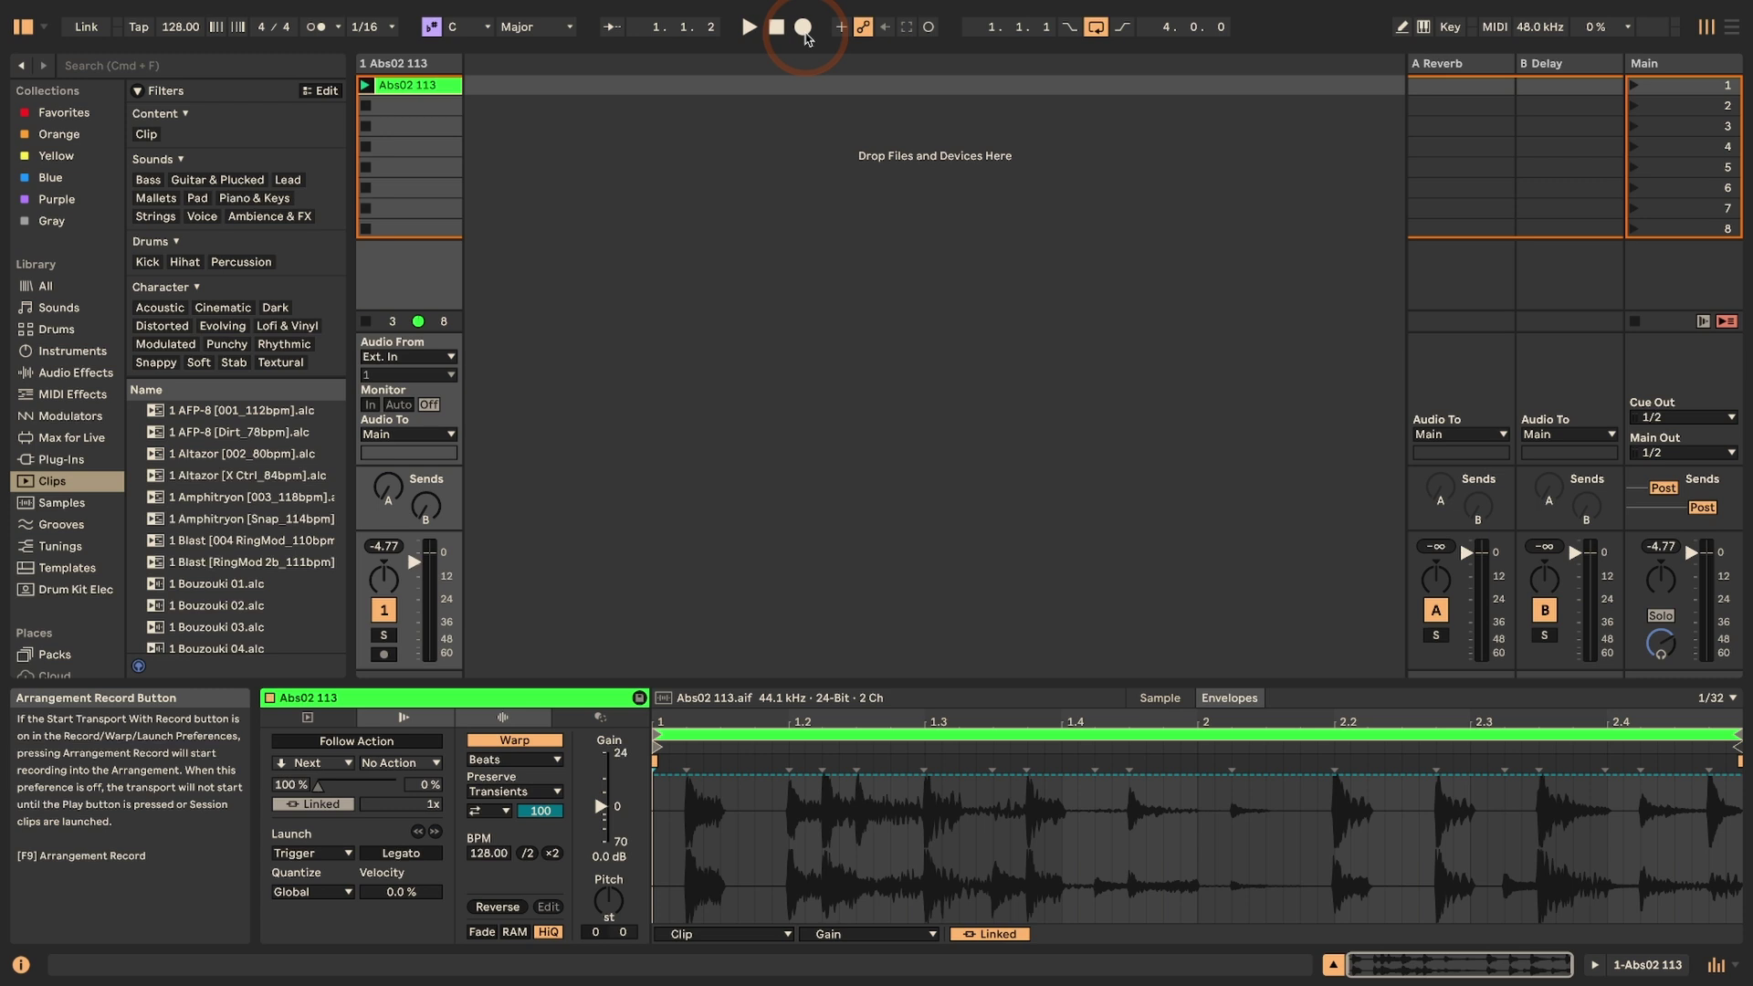
{"action": "left_click", "coordinate": [805, 34]}
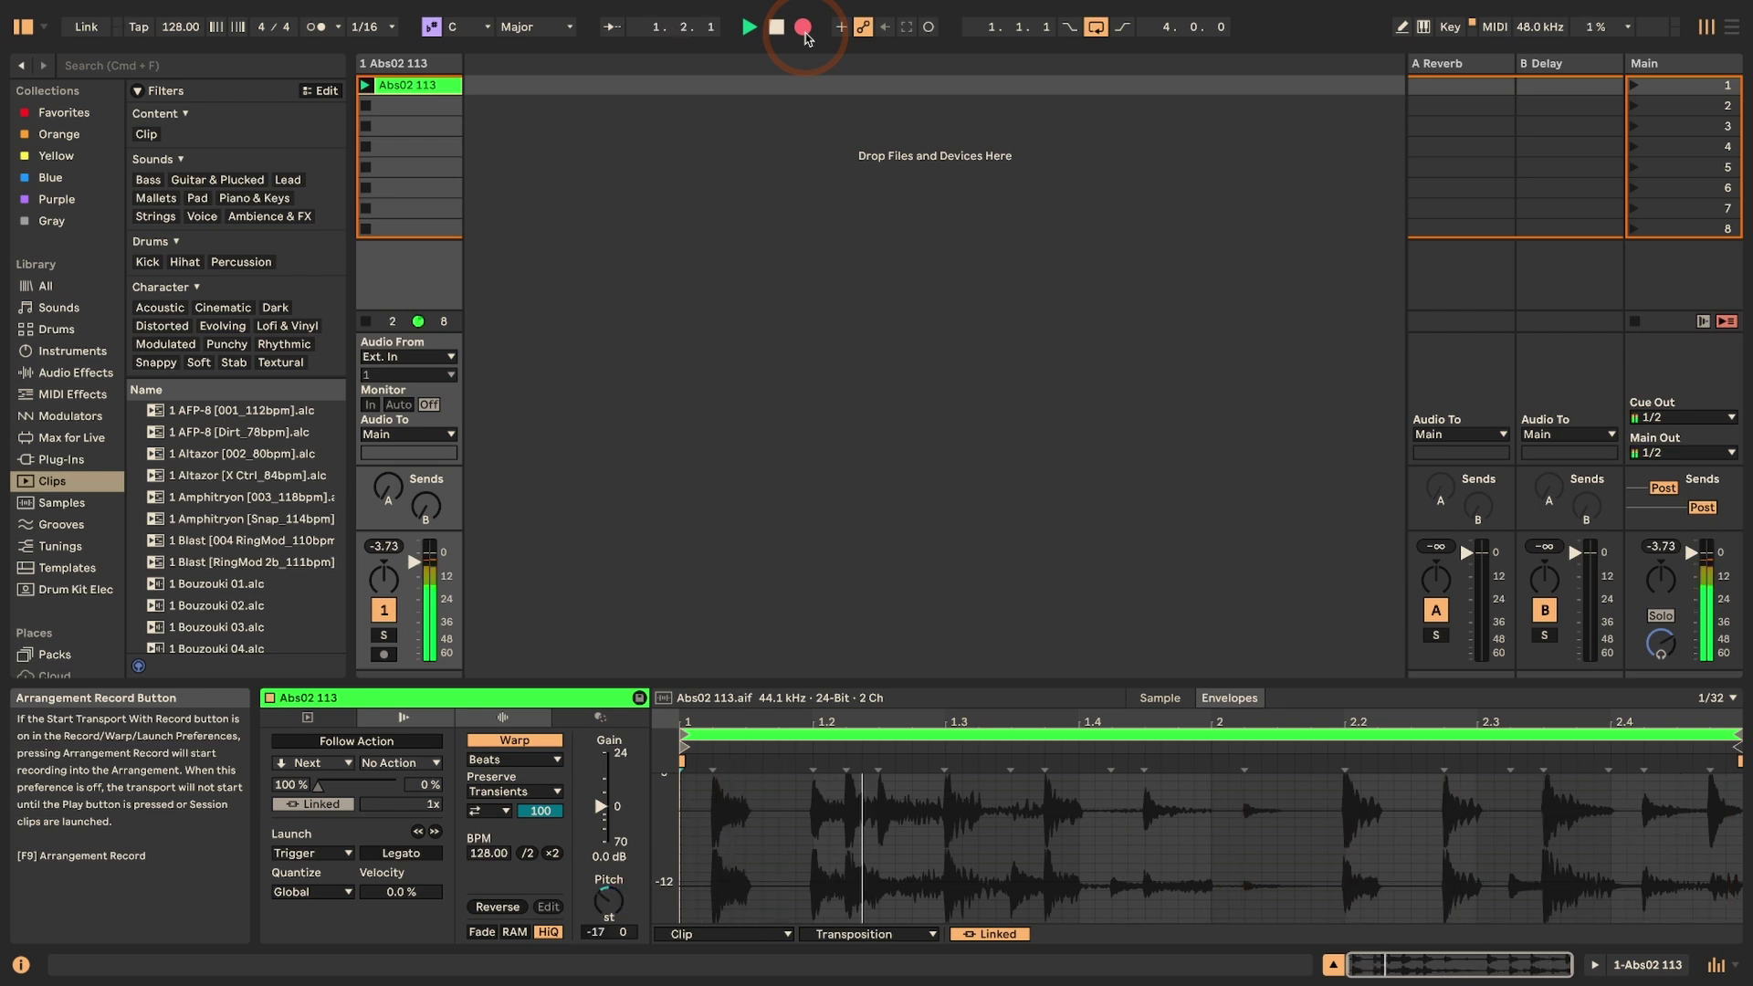
{"action": "key", "text": "space"}
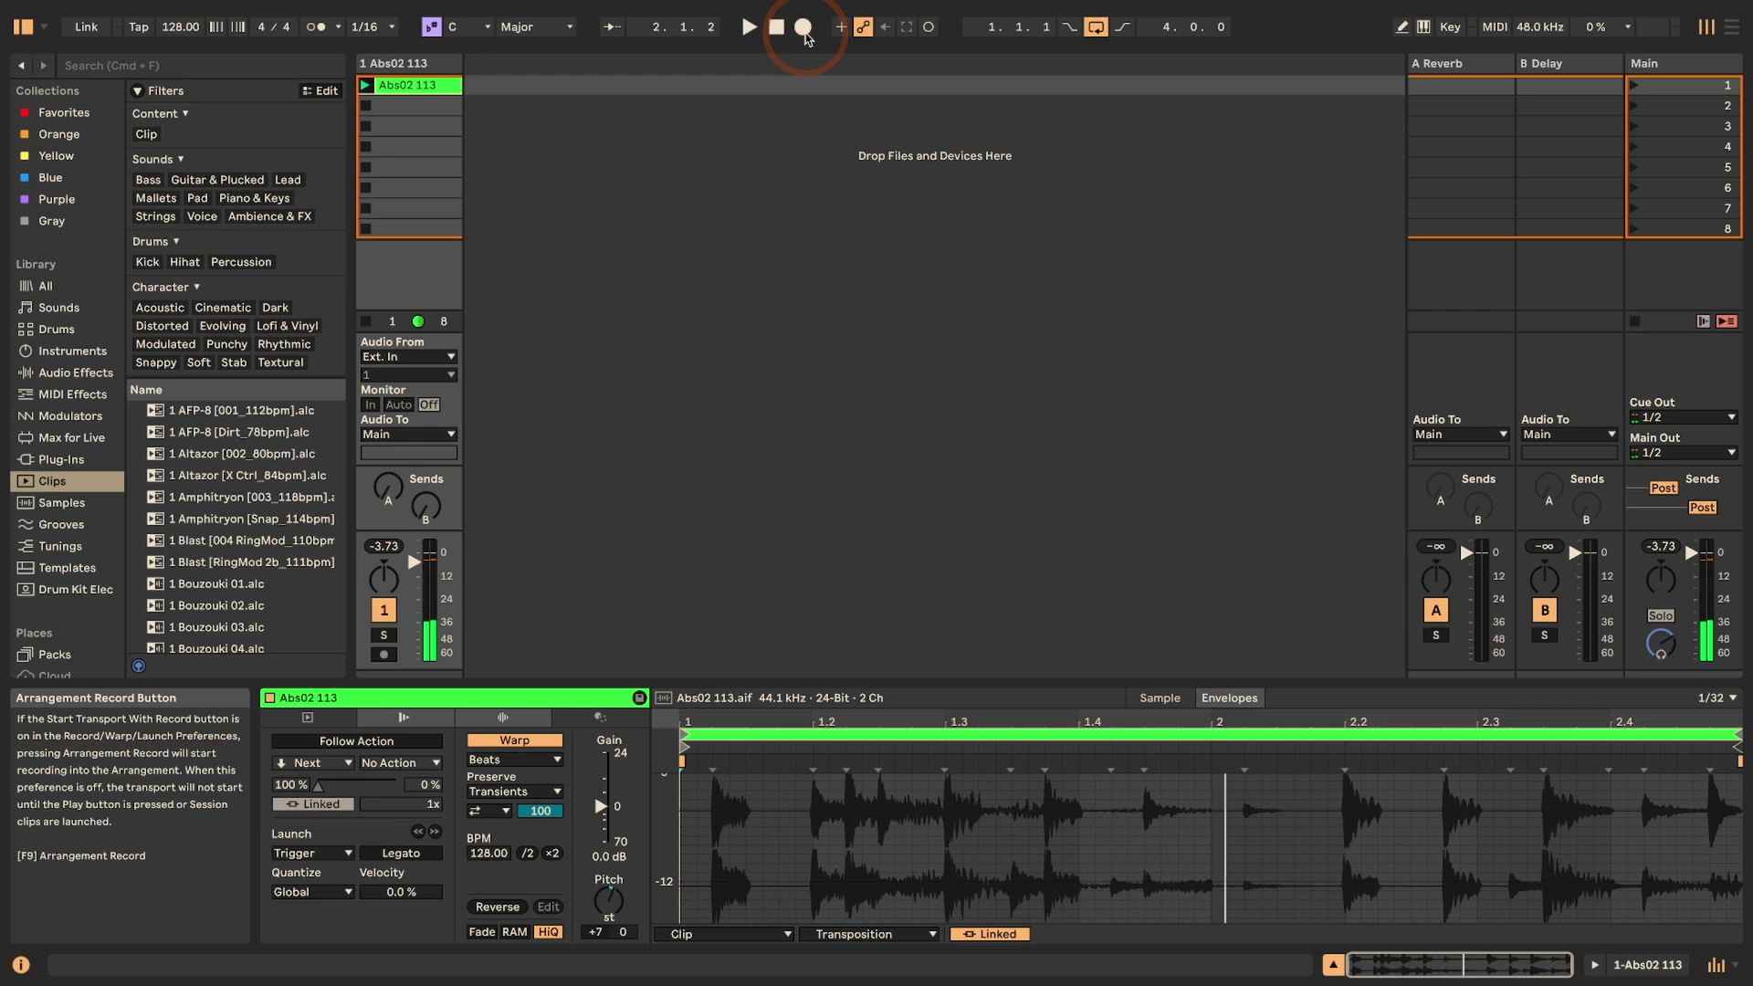
- Zoom the arrangement to bars 1–5 and show the Abs02 113 track's take lanes
{"action": "key", "text": "Tab"}
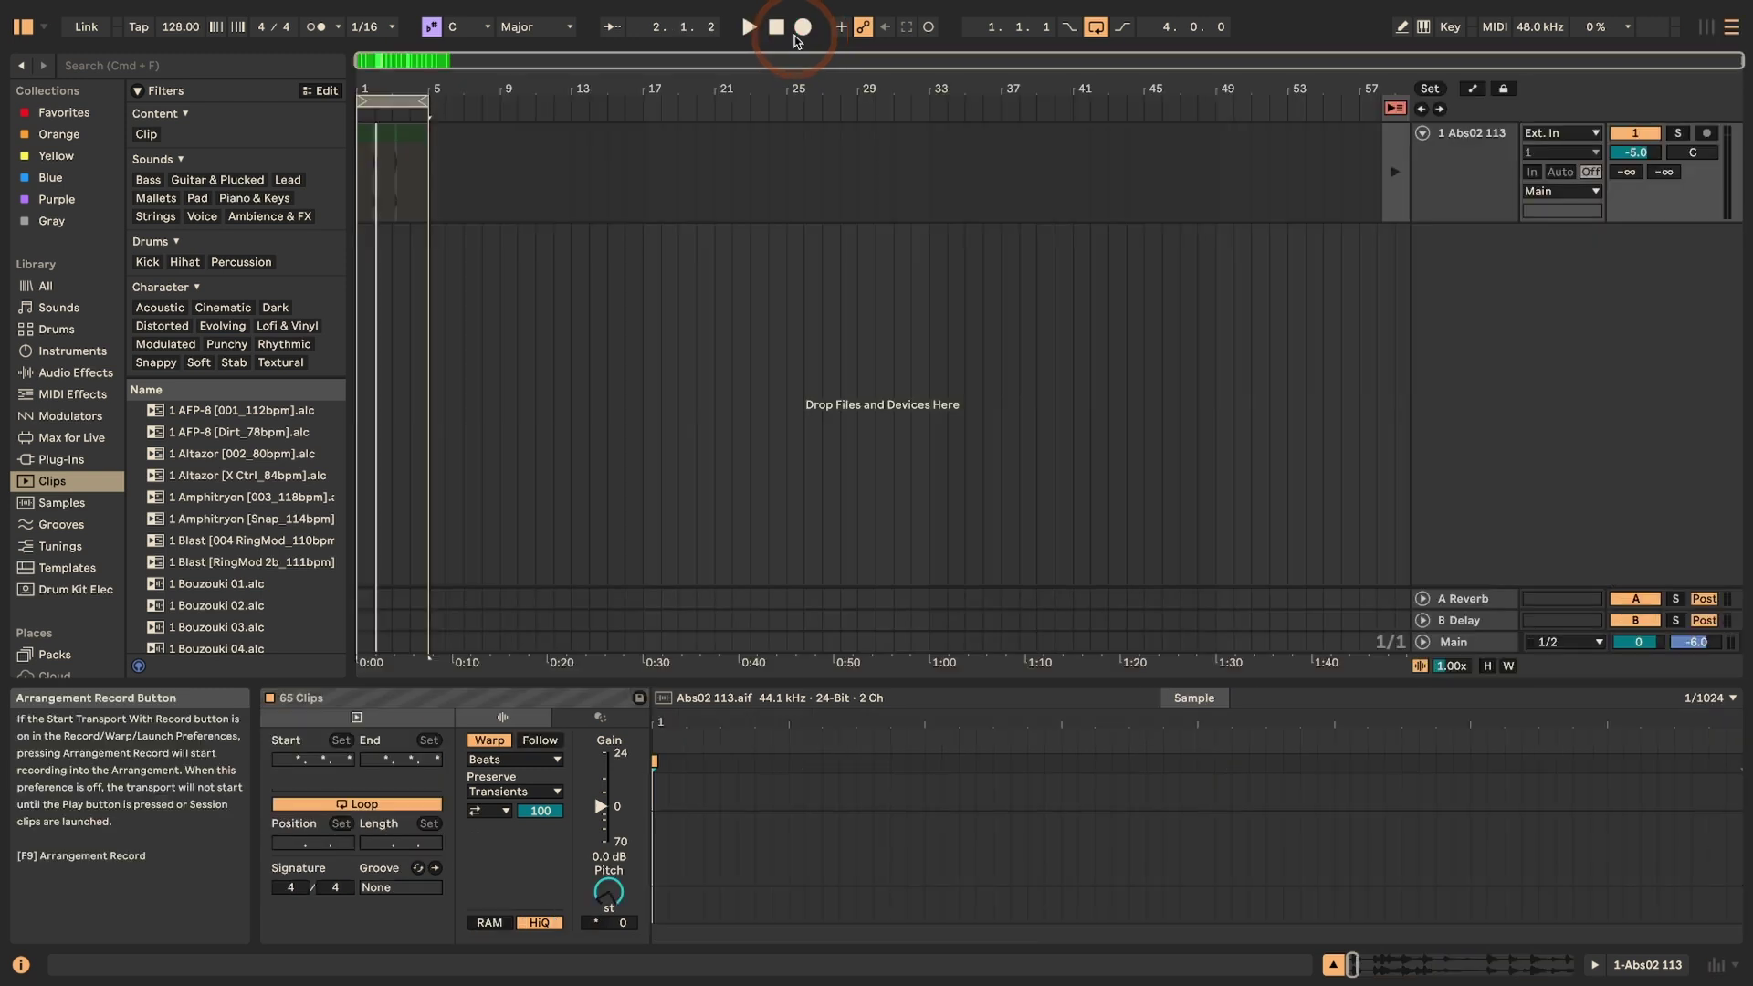
{"action": "left_click", "coordinate": [1394, 176]}
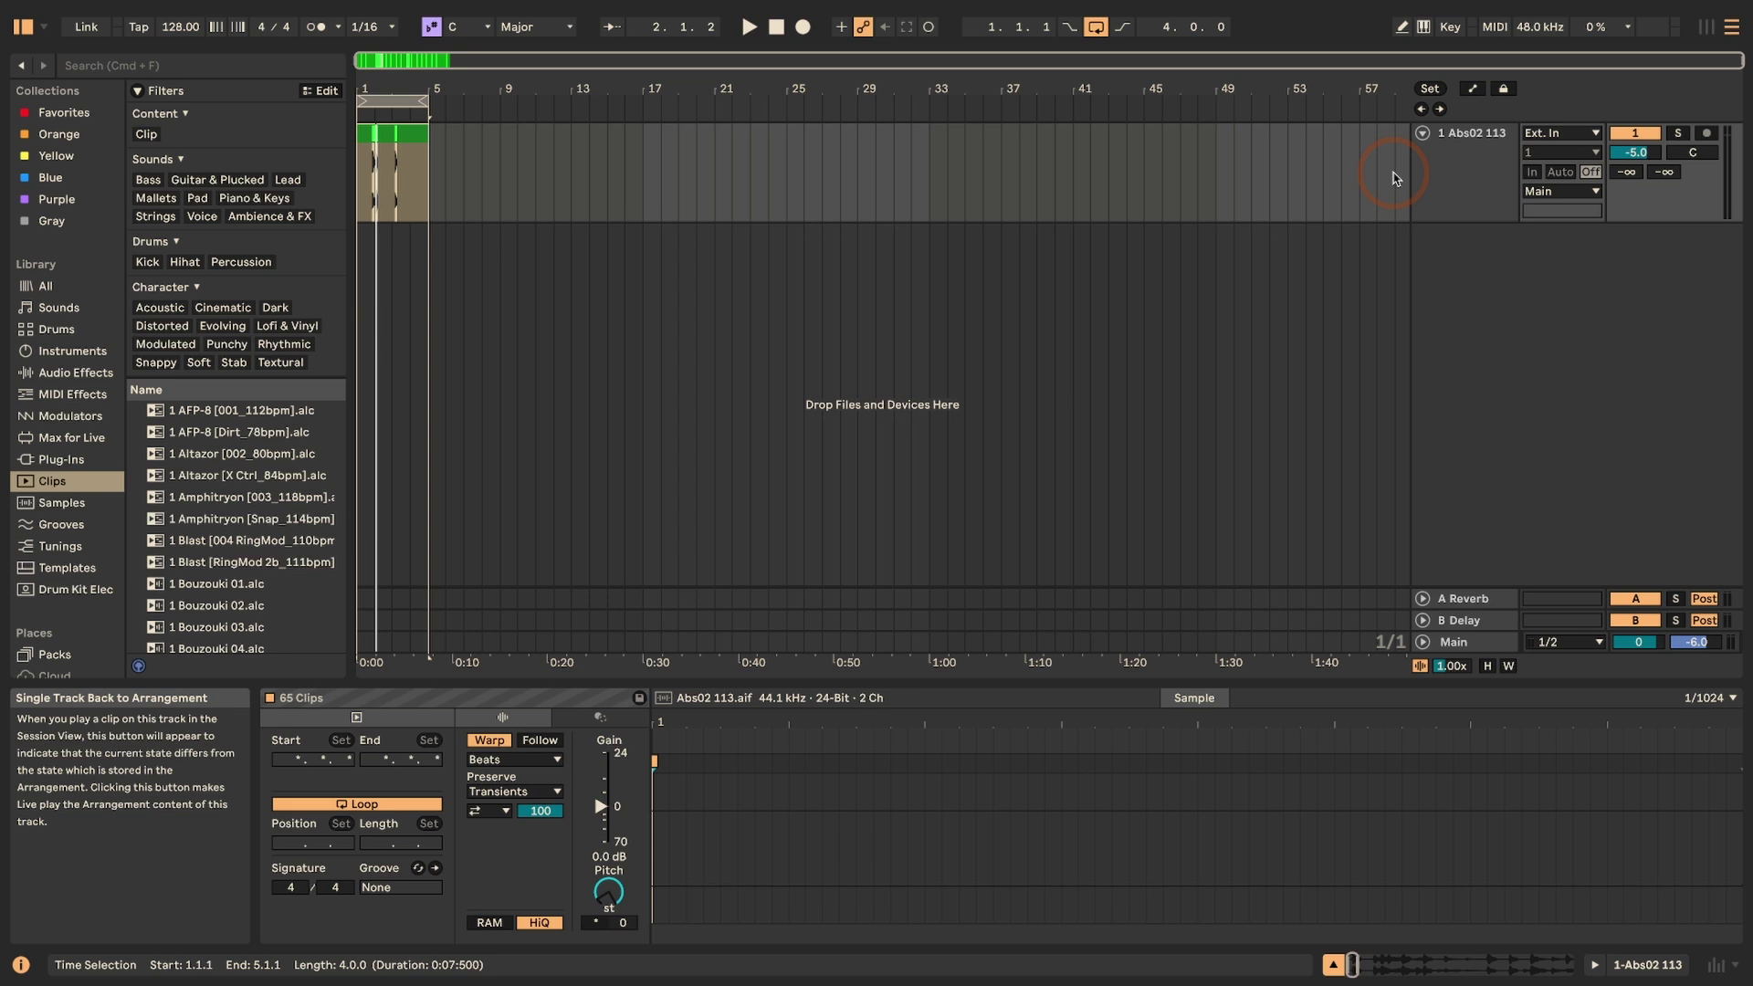
{"action": "left_click", "coordinate": [347, 158]}
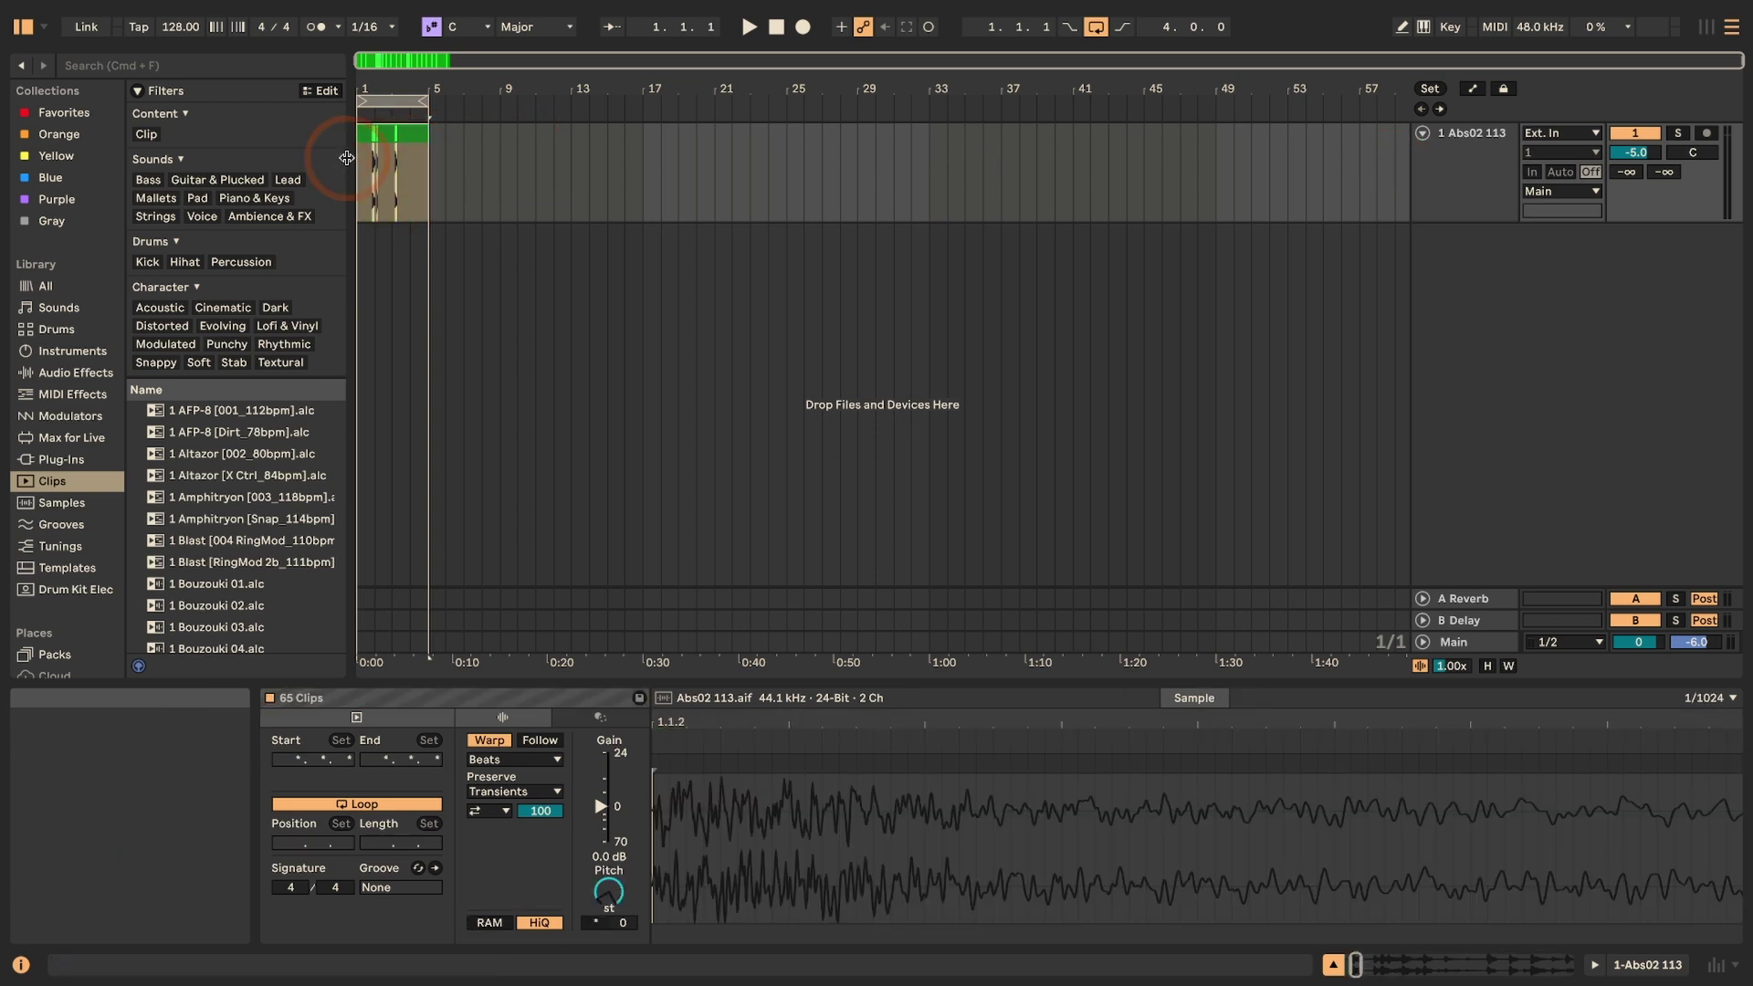
{"action": "key", "text": "z"}
{"action": "left_click", "coordinate": [1461, 198]}
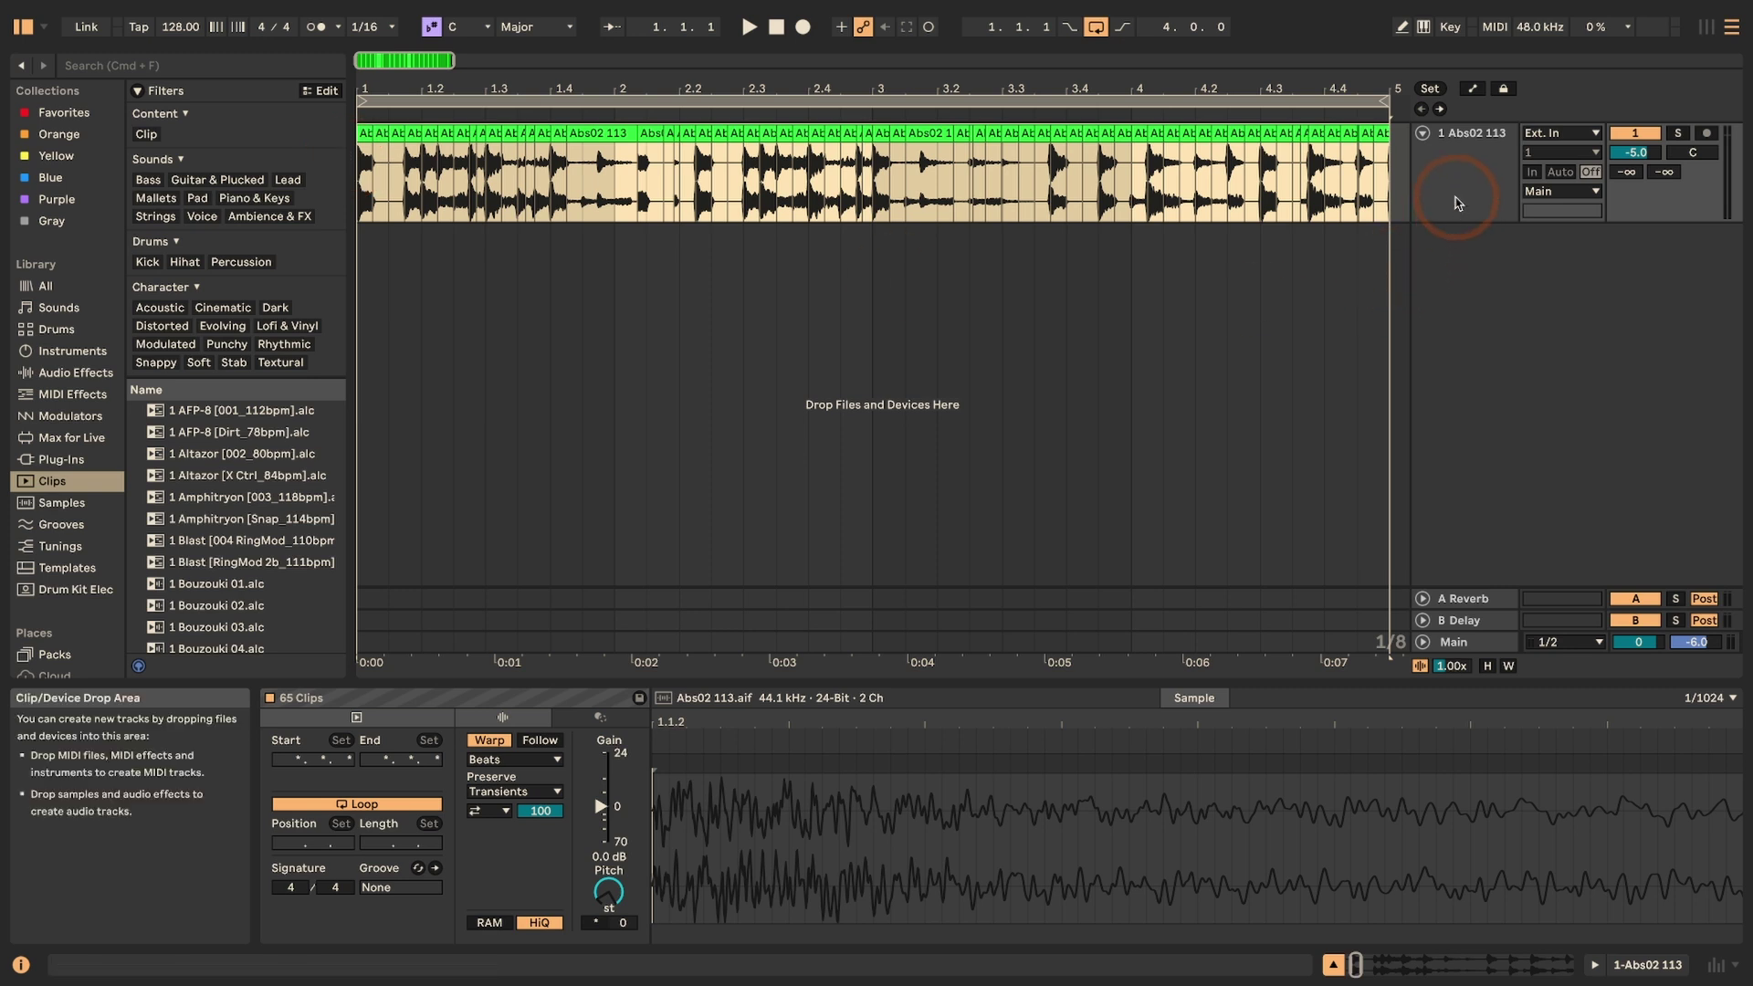
{"action": "key", "text": "alt+super+u"}
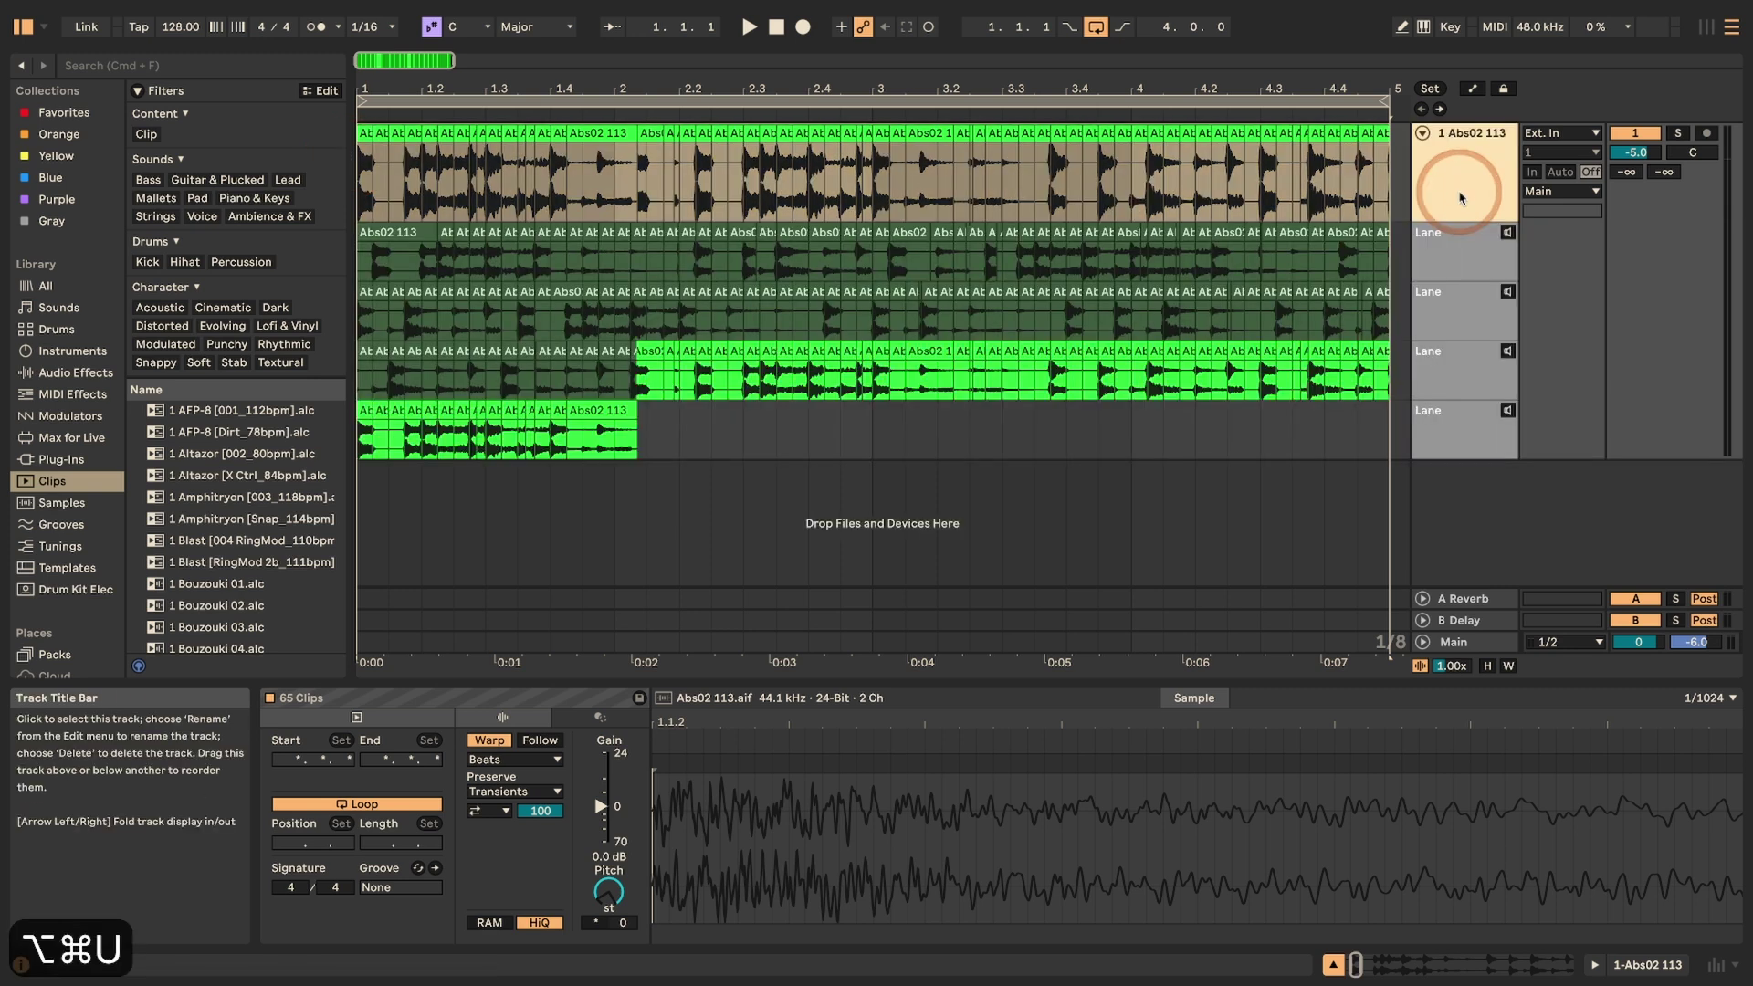
{"action": "left_click", "coordinate": [398, 322]}
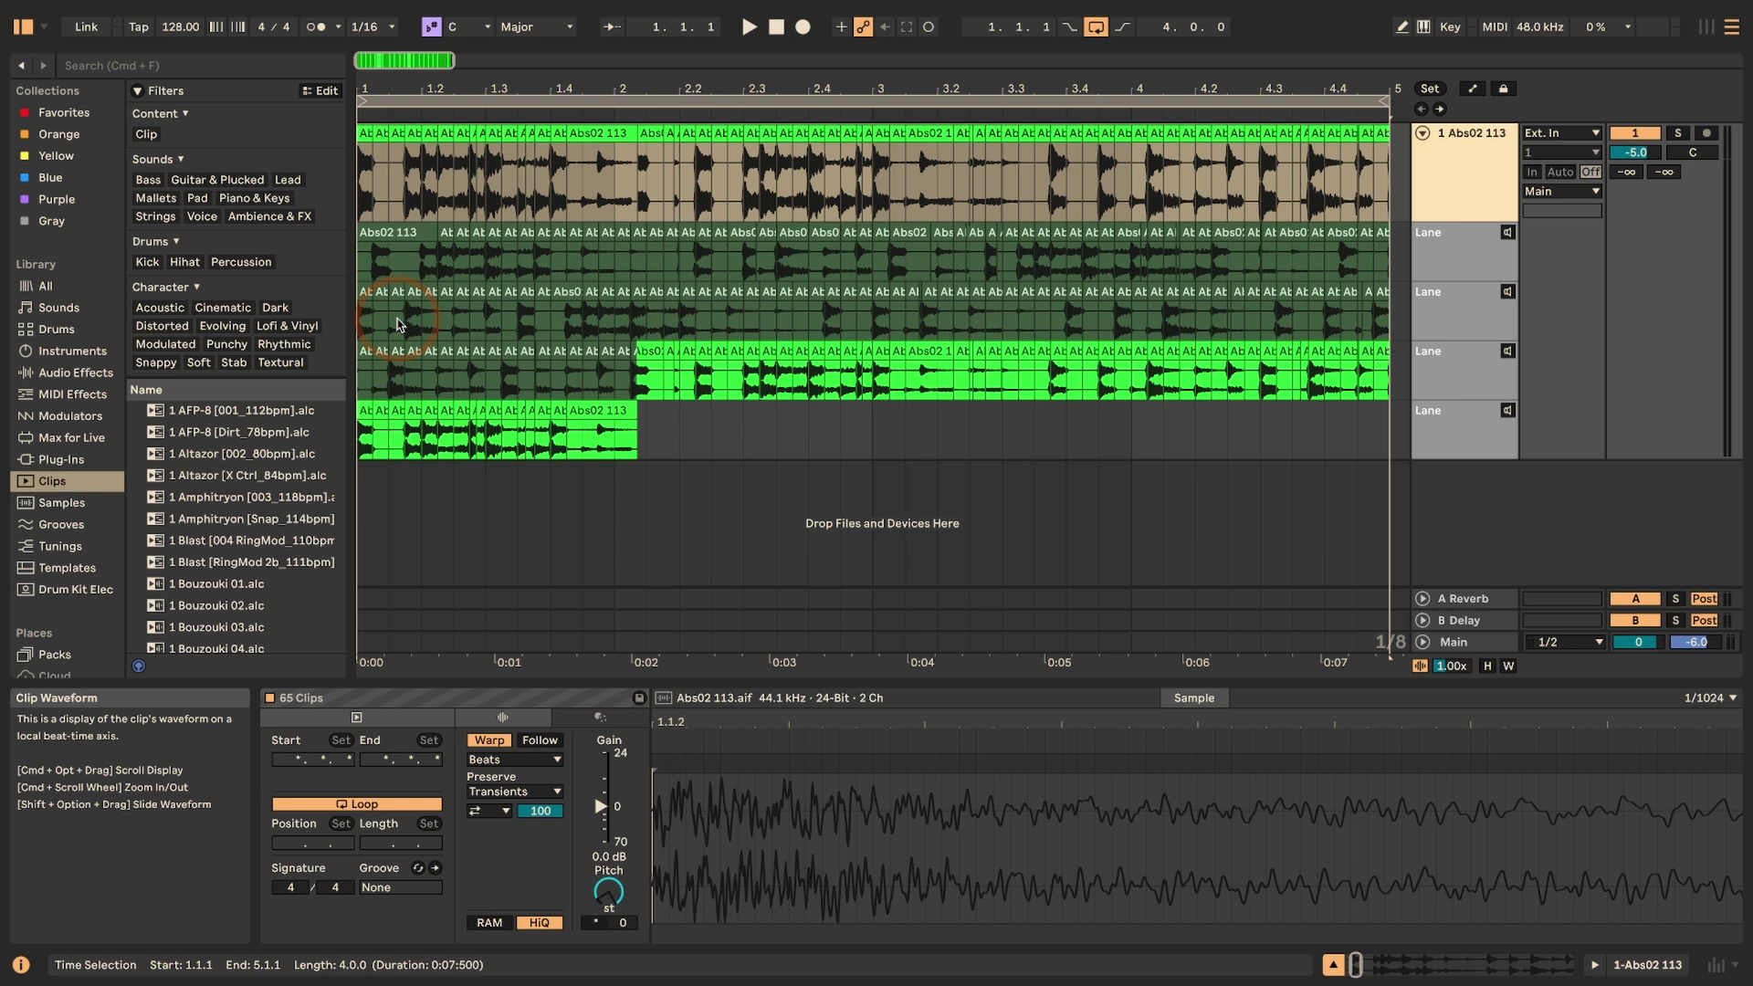
- Comp the opening beats from take lane 3 and short slices up to 2.3 from the upper lanes
{"action": "left_click_drag", "start_coordinate": [405, 311], "coordinate": [361, 311]}
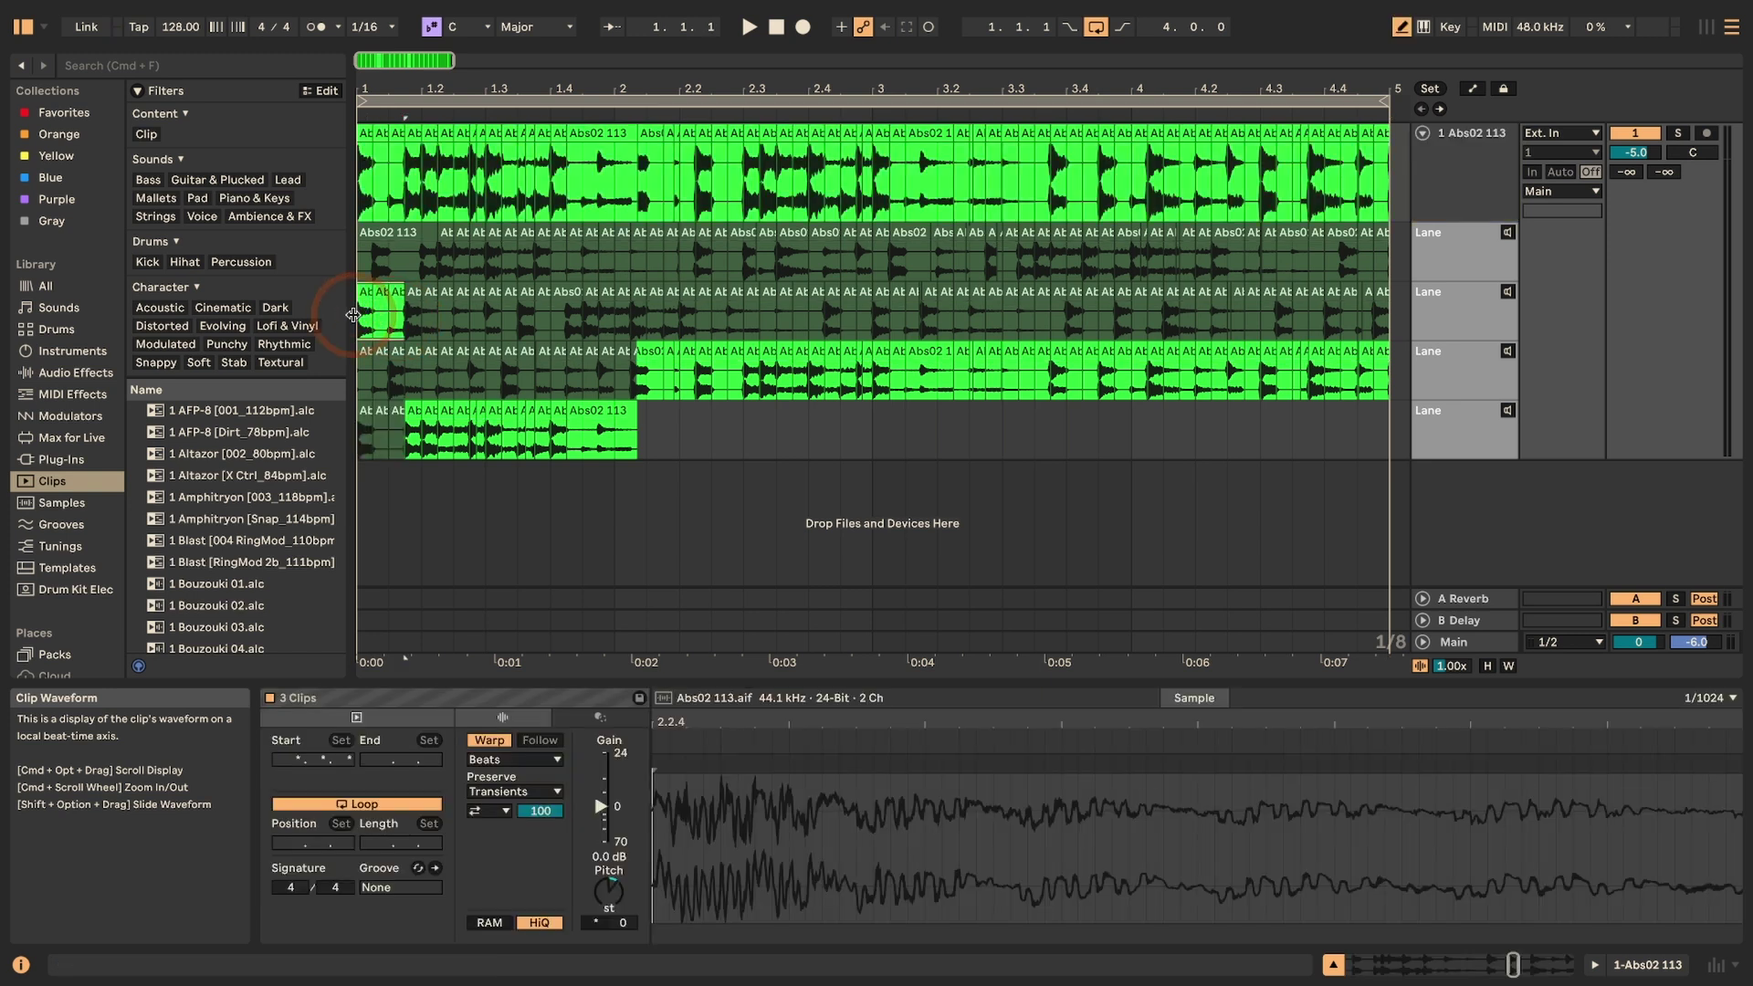
{"action": "left_click", "coordinate": [436, 260]}
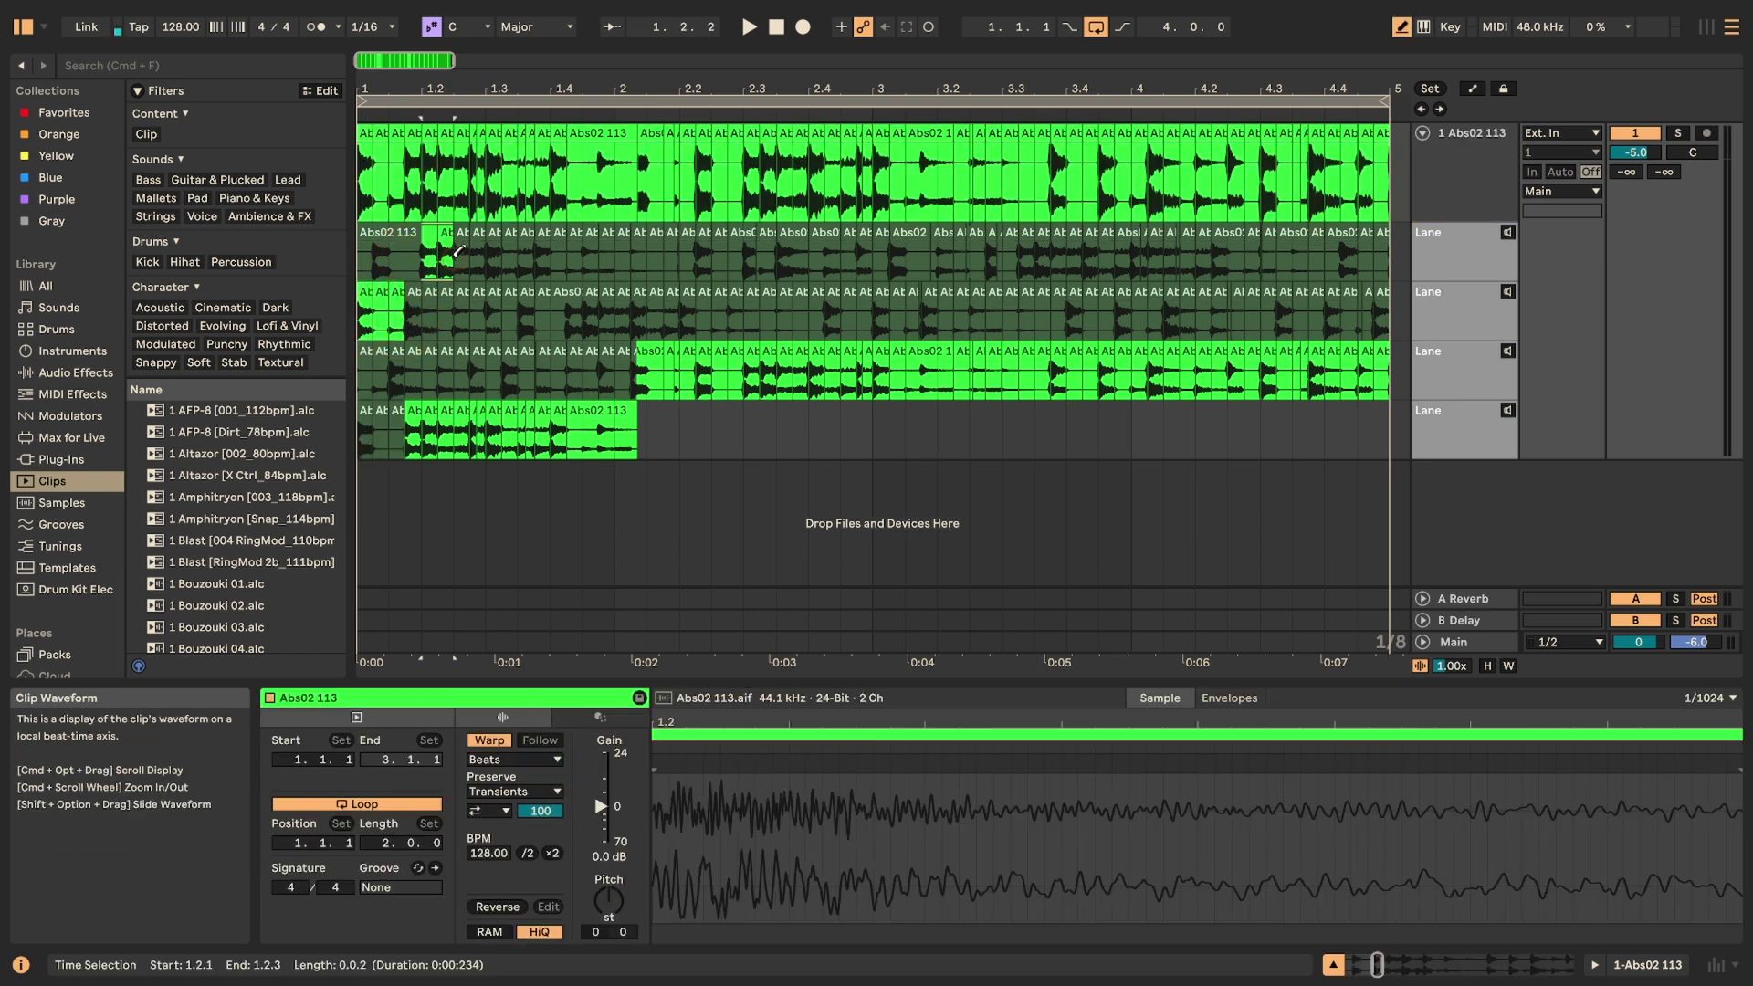
{"action": "left_click", "coordinate": [509, 301]}
{"action": "left_click", "coordinate": [607, 260]}
{"action": "left_click", "coordinate": [776, 265]}
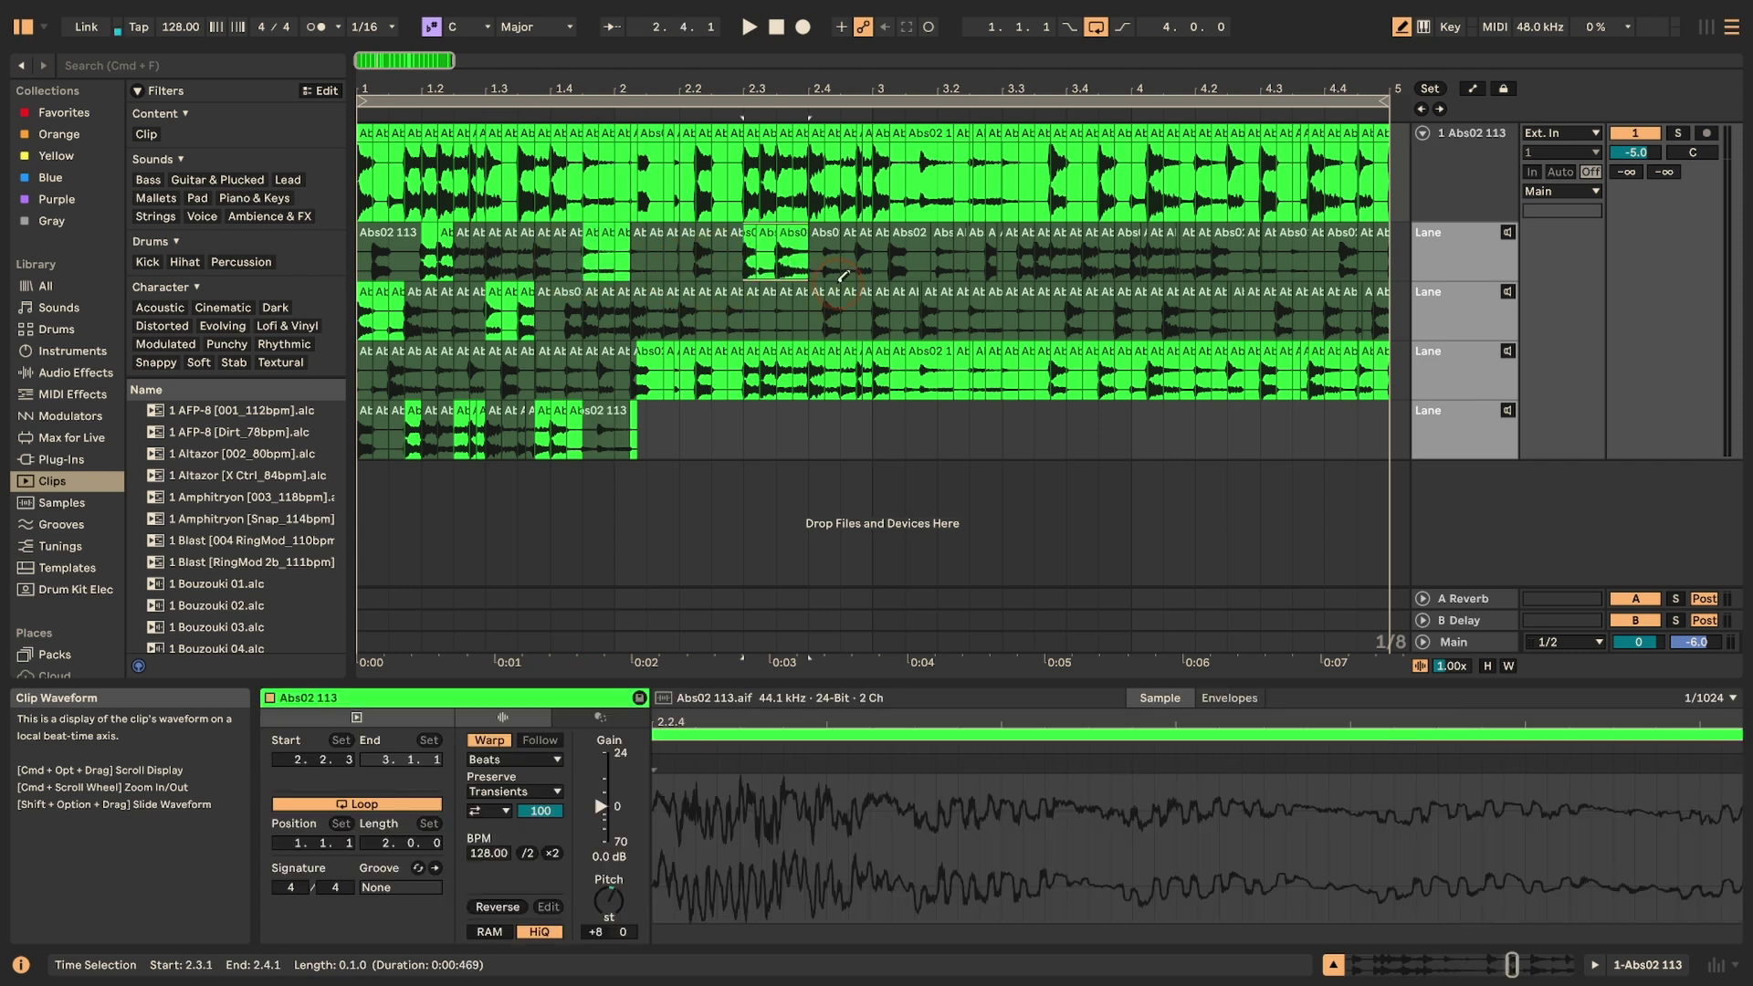
{"action": "left_click", "coordinate": [794, 311]}
- Swap slices near 2.2–3.4, comp 4.2.3–4.3.4 from lane 1 and 4.4.1 from lane 2, then play
{"action": "left_click", "coordinate": [662, 302]}
{"action": "left_click", "coordinate": [770, 365]}
{"action": "left_click", "coordinate": [772, 362]}
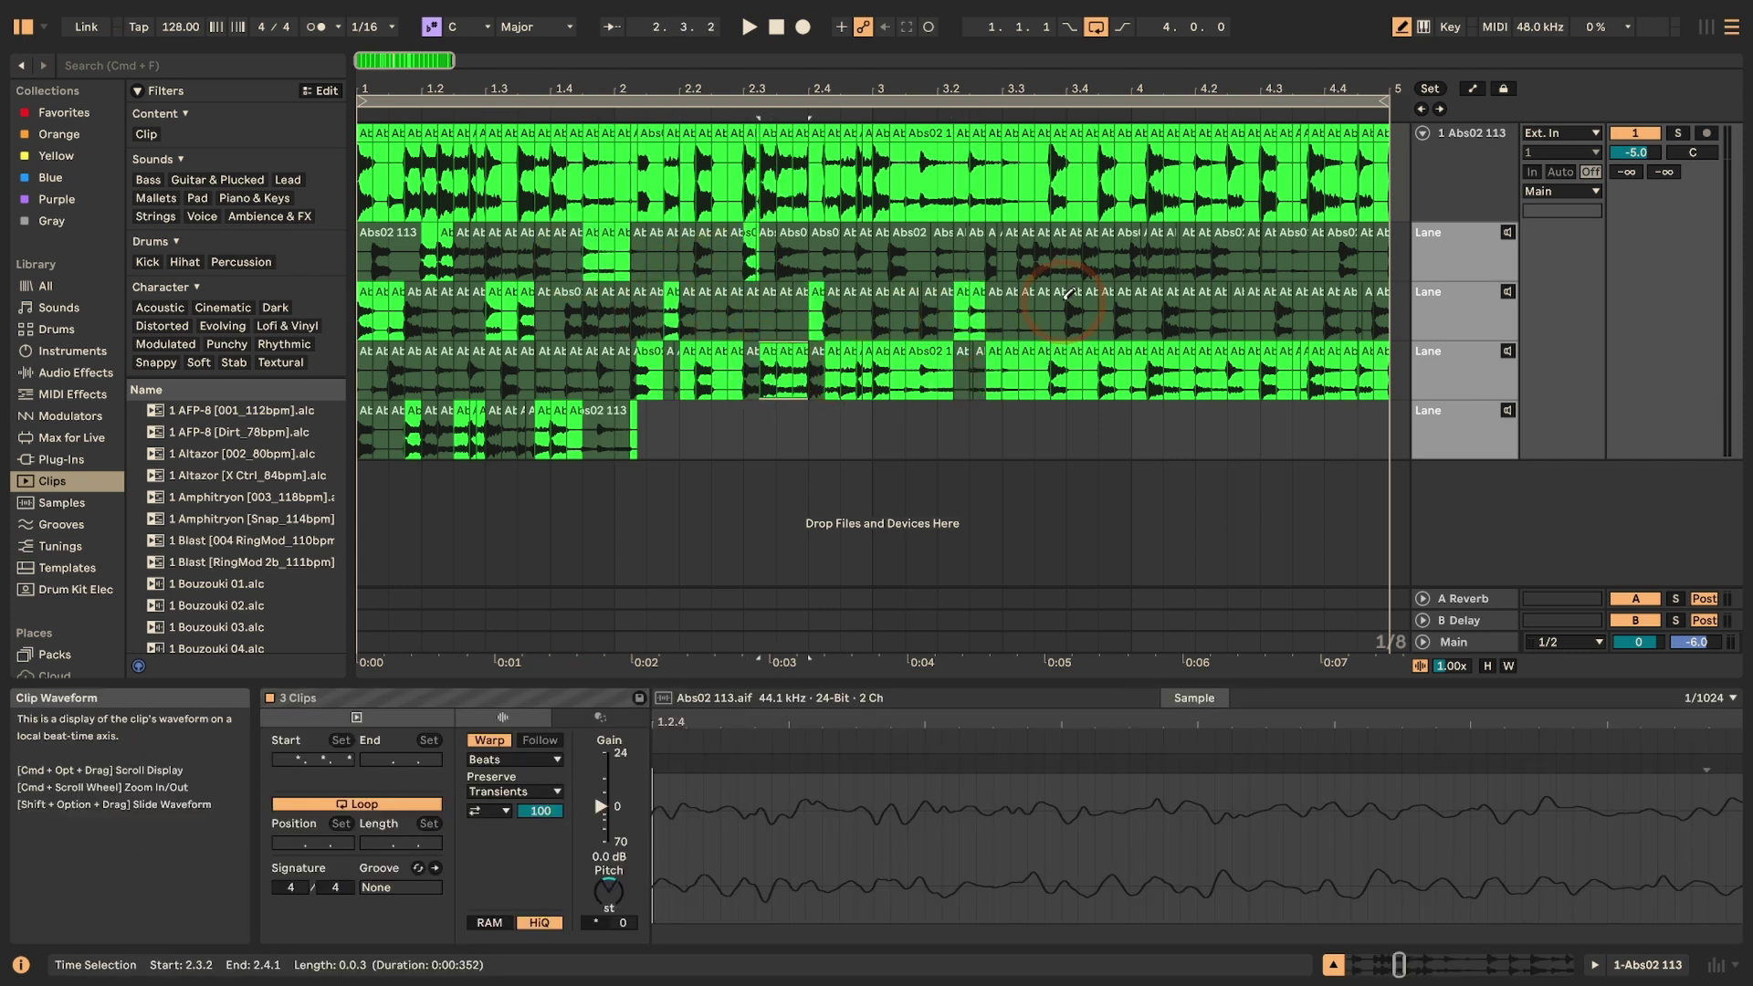
{"action": "left_click_drag", "start_coordinate": [1083, 258], "coordinate": [1314, 257]}
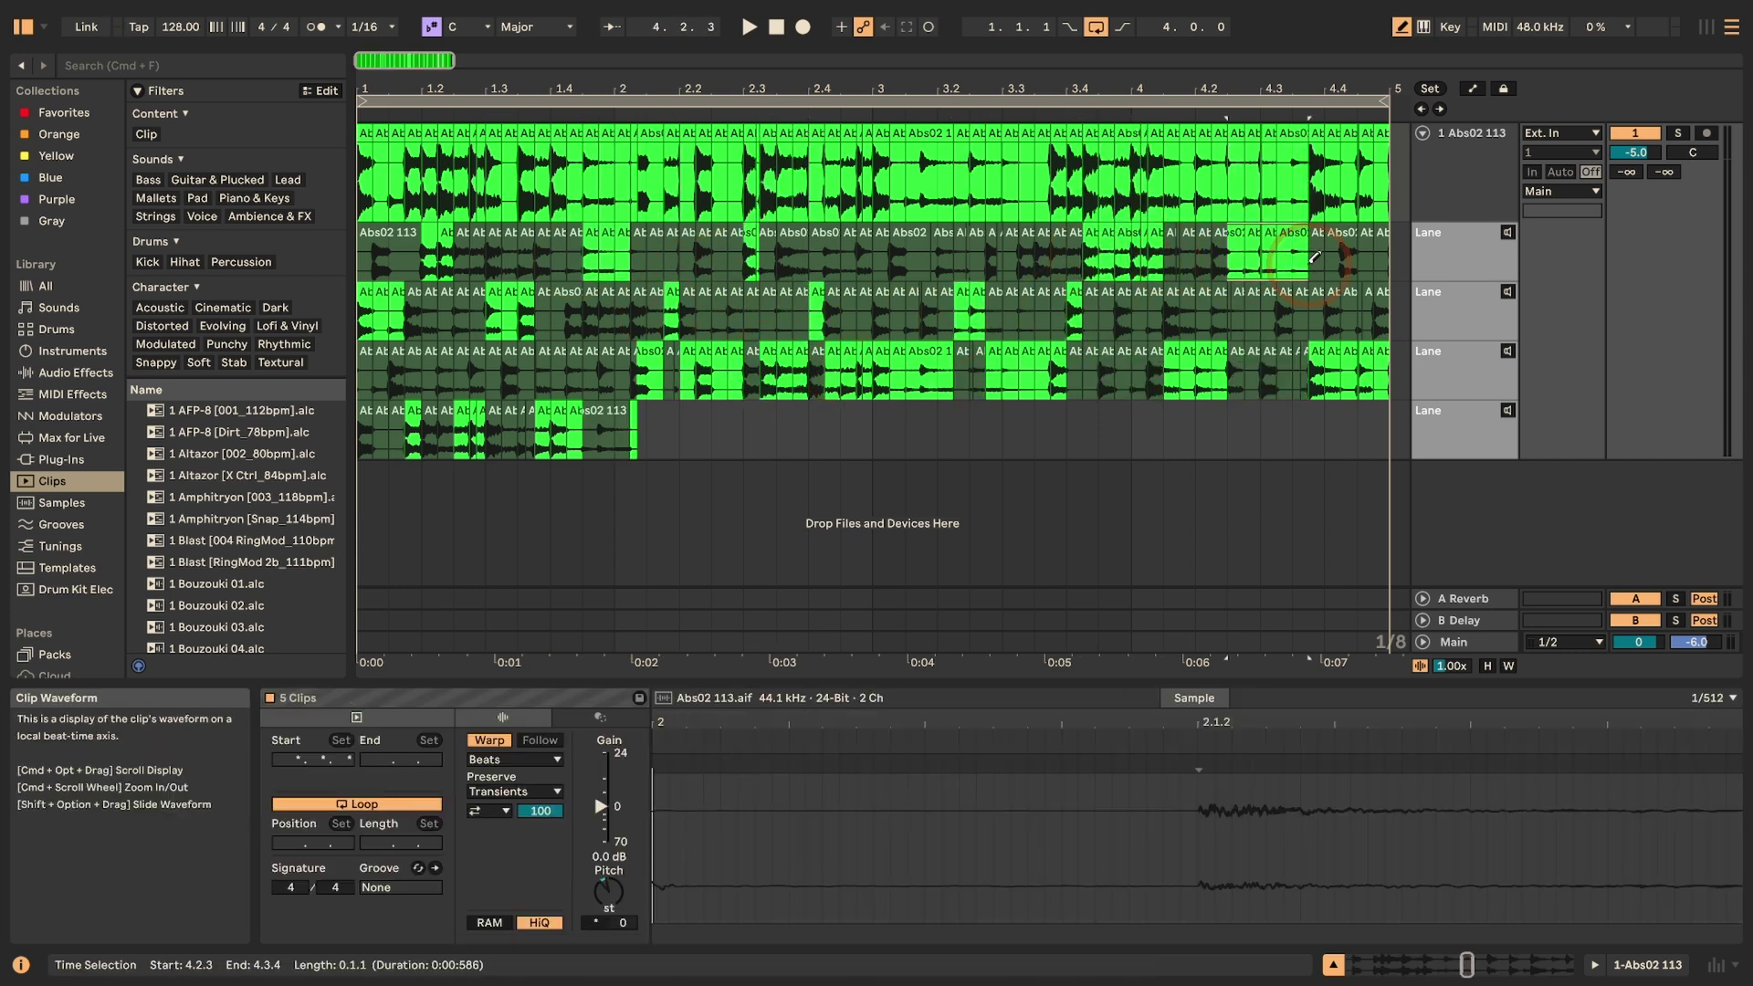
{"action": "left_click", "coordinate": [1333, 315]}
{"action": "left_click", "coordinate": [728, 315]}
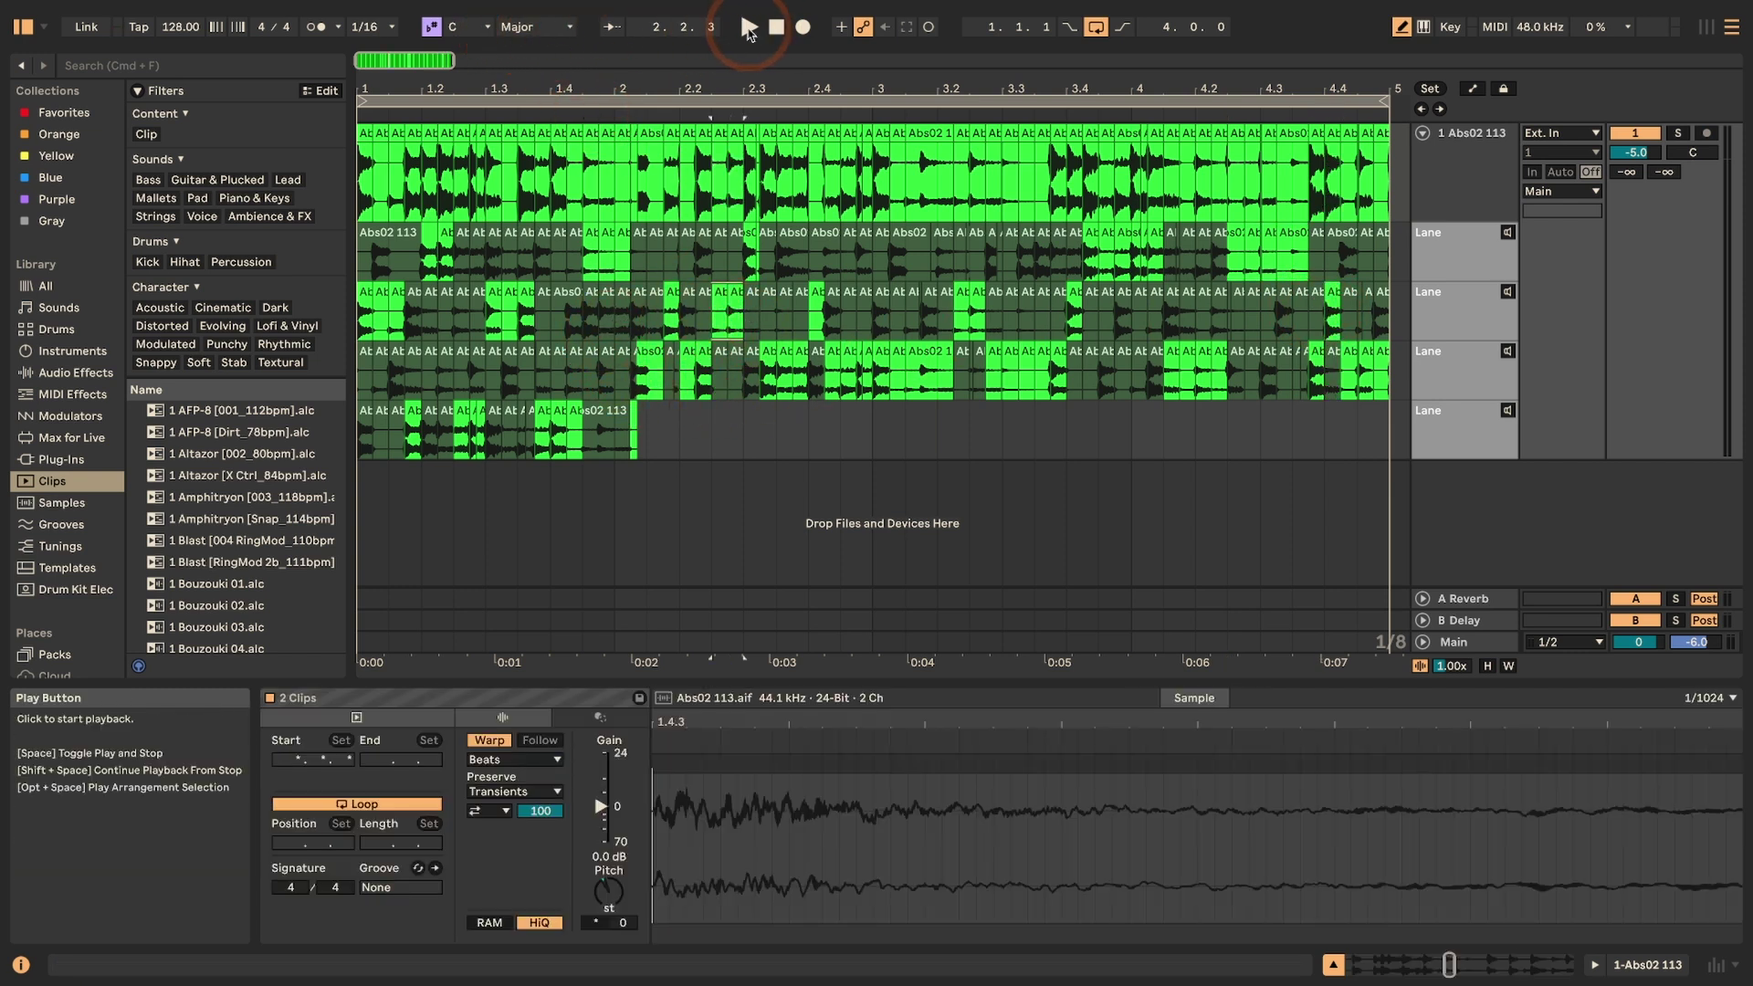
{"action": "left_click", "coordinate": [748, 29]}
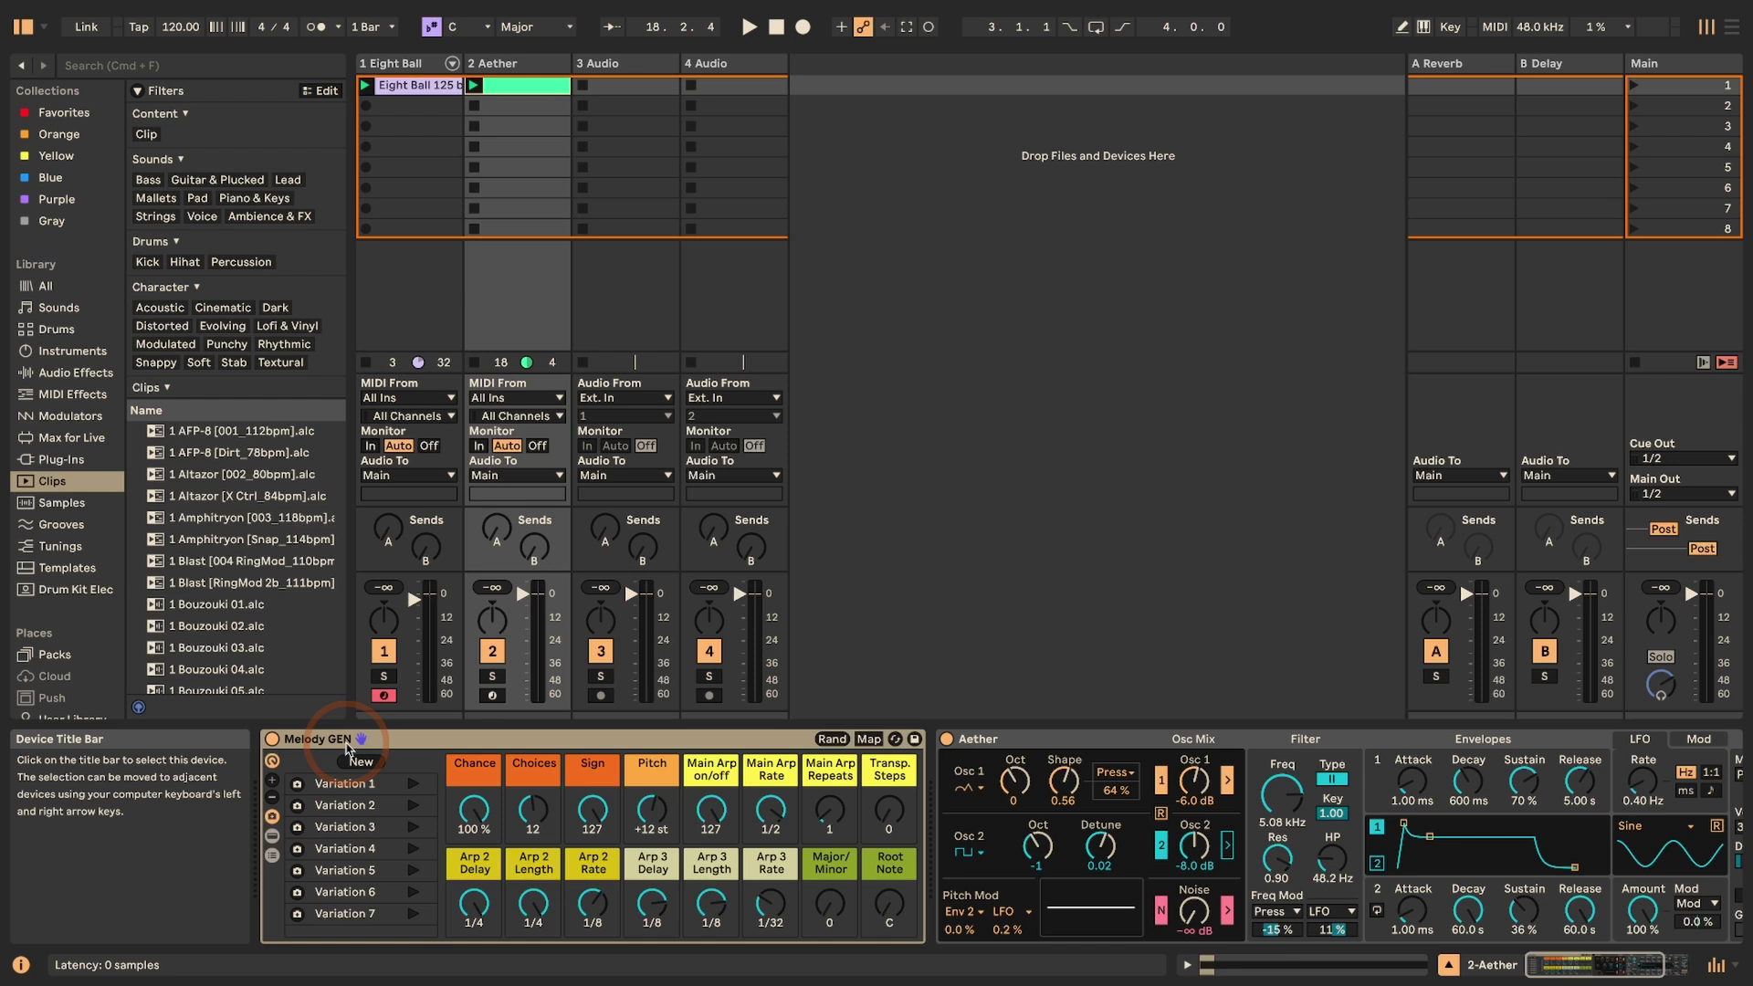
- Select the 2 Aether track so its Melody GEN and Aether devices show
{"action": "left_click", "coordinate": [507, 64]}
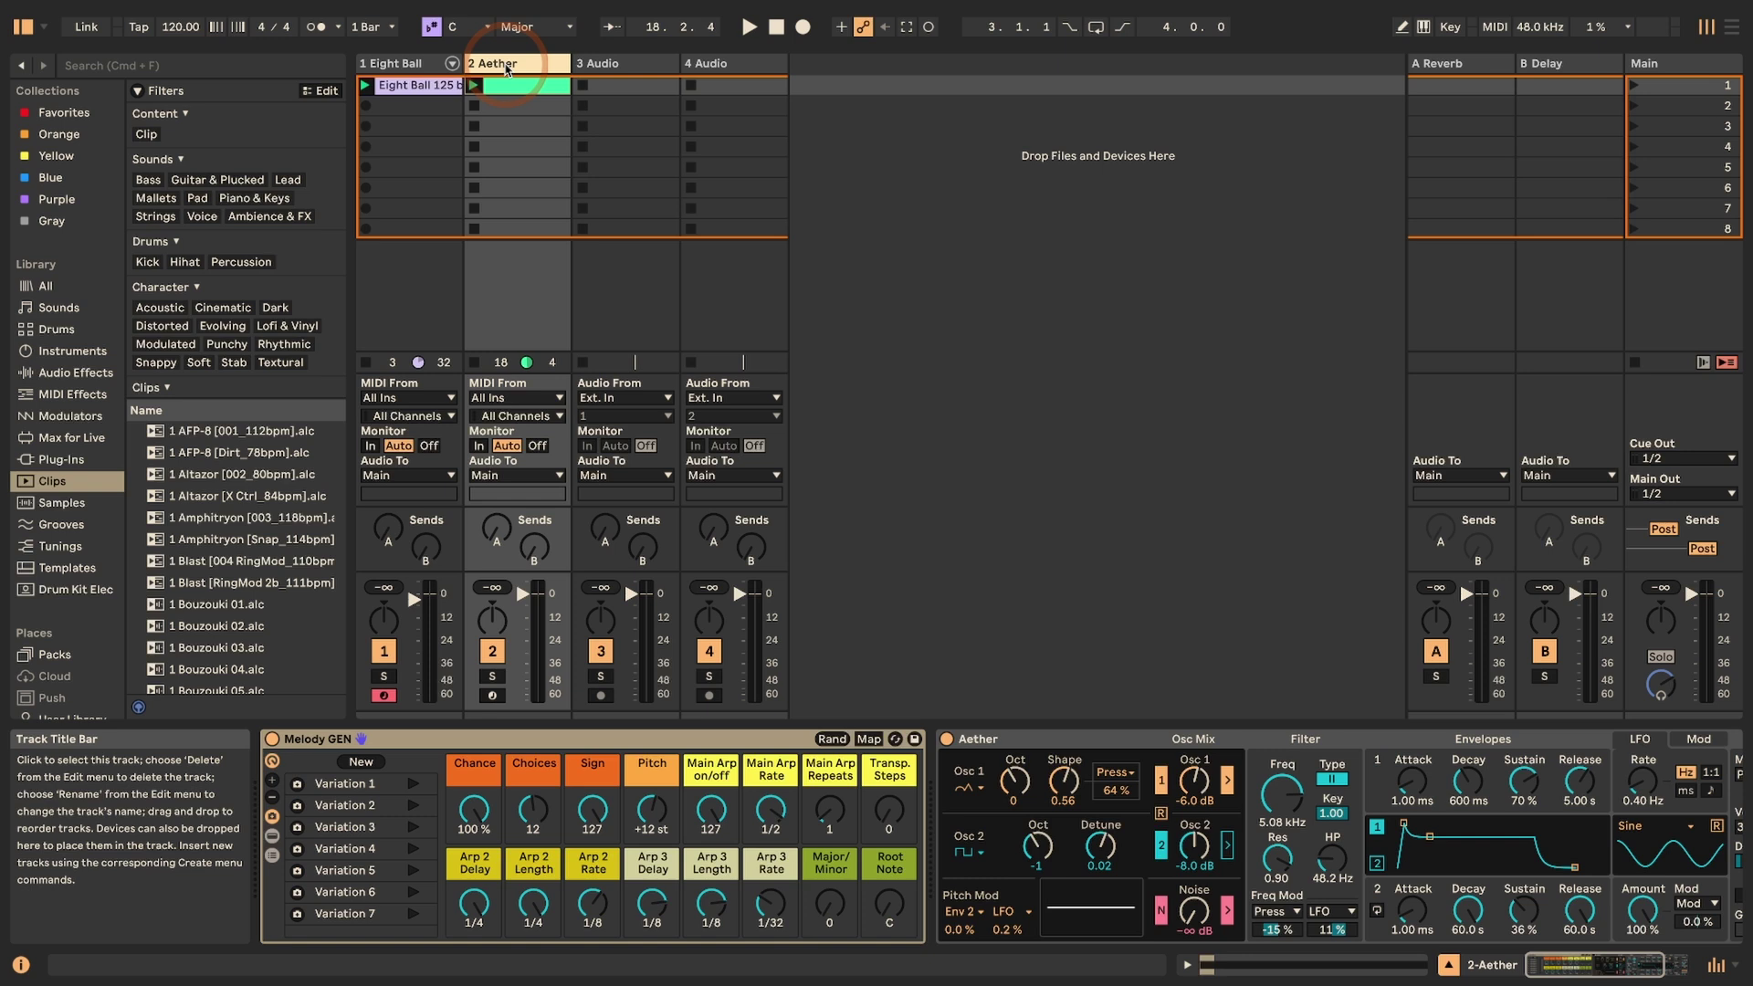
- Add a new MIDI track taking MIDI input from 2-Aether, and arm it
{"action": "key", "text": "shift+super+t"}
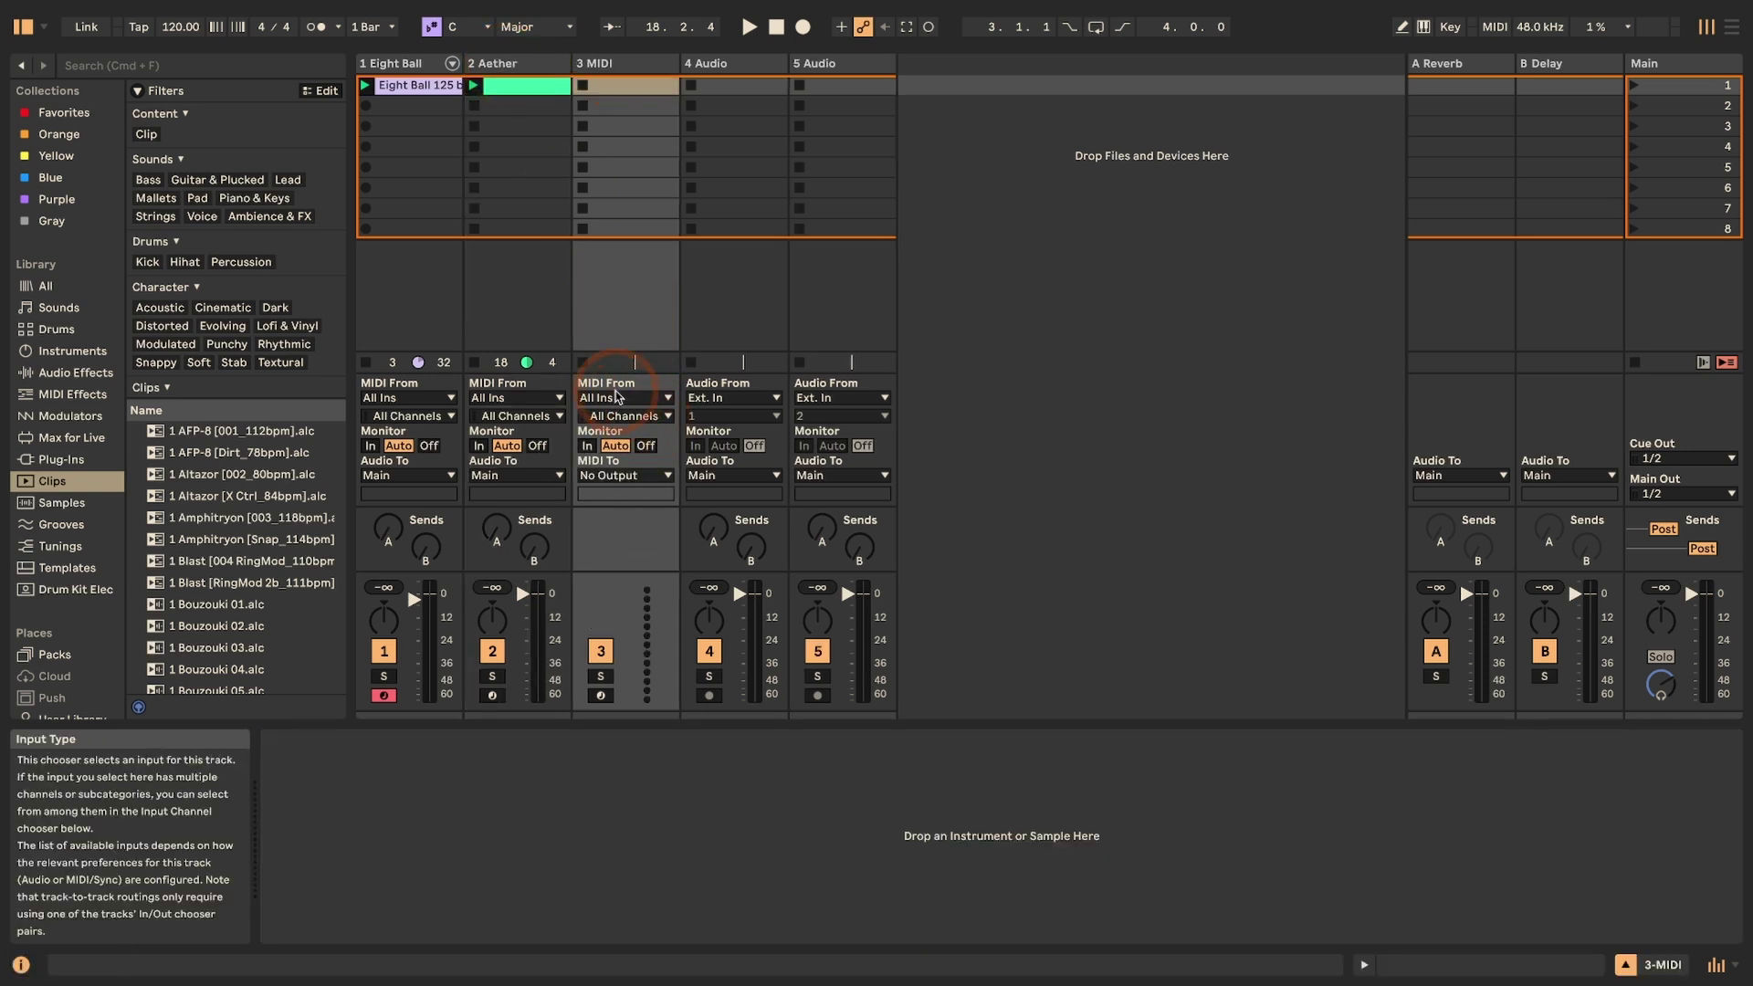
{"action": "left_click", "coordinate": [617, 400]}
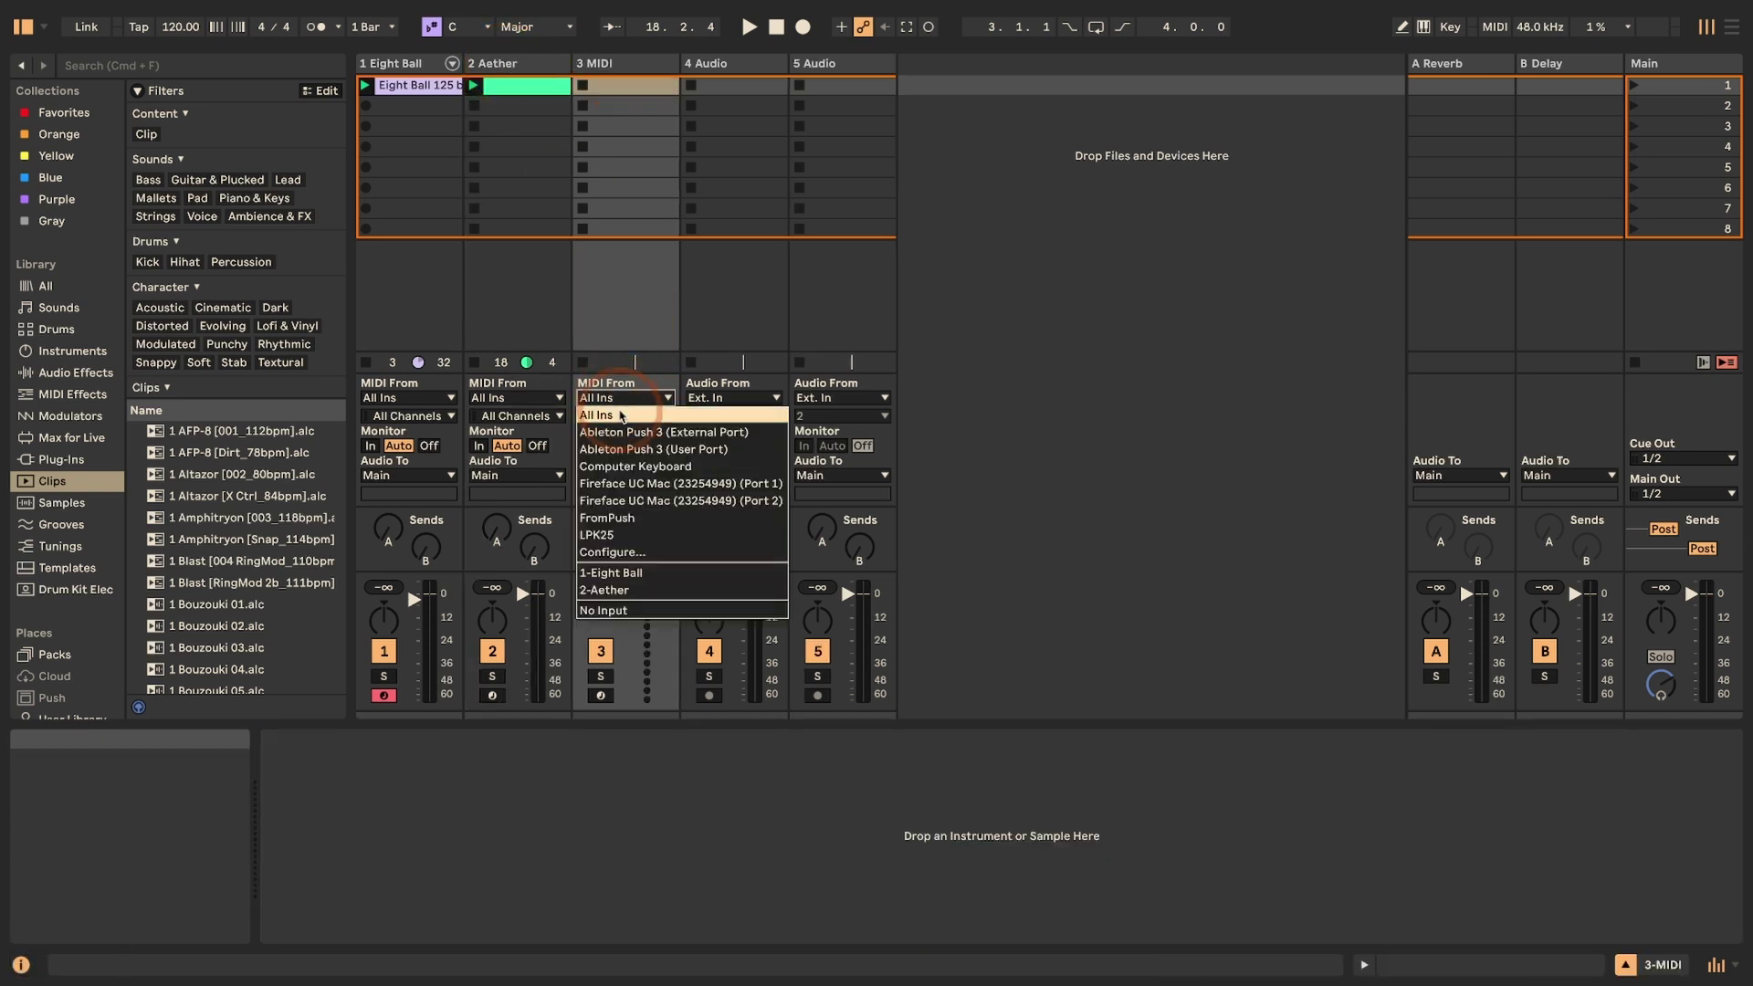
{"action": "left_click", "coordinate": [625, 590]}
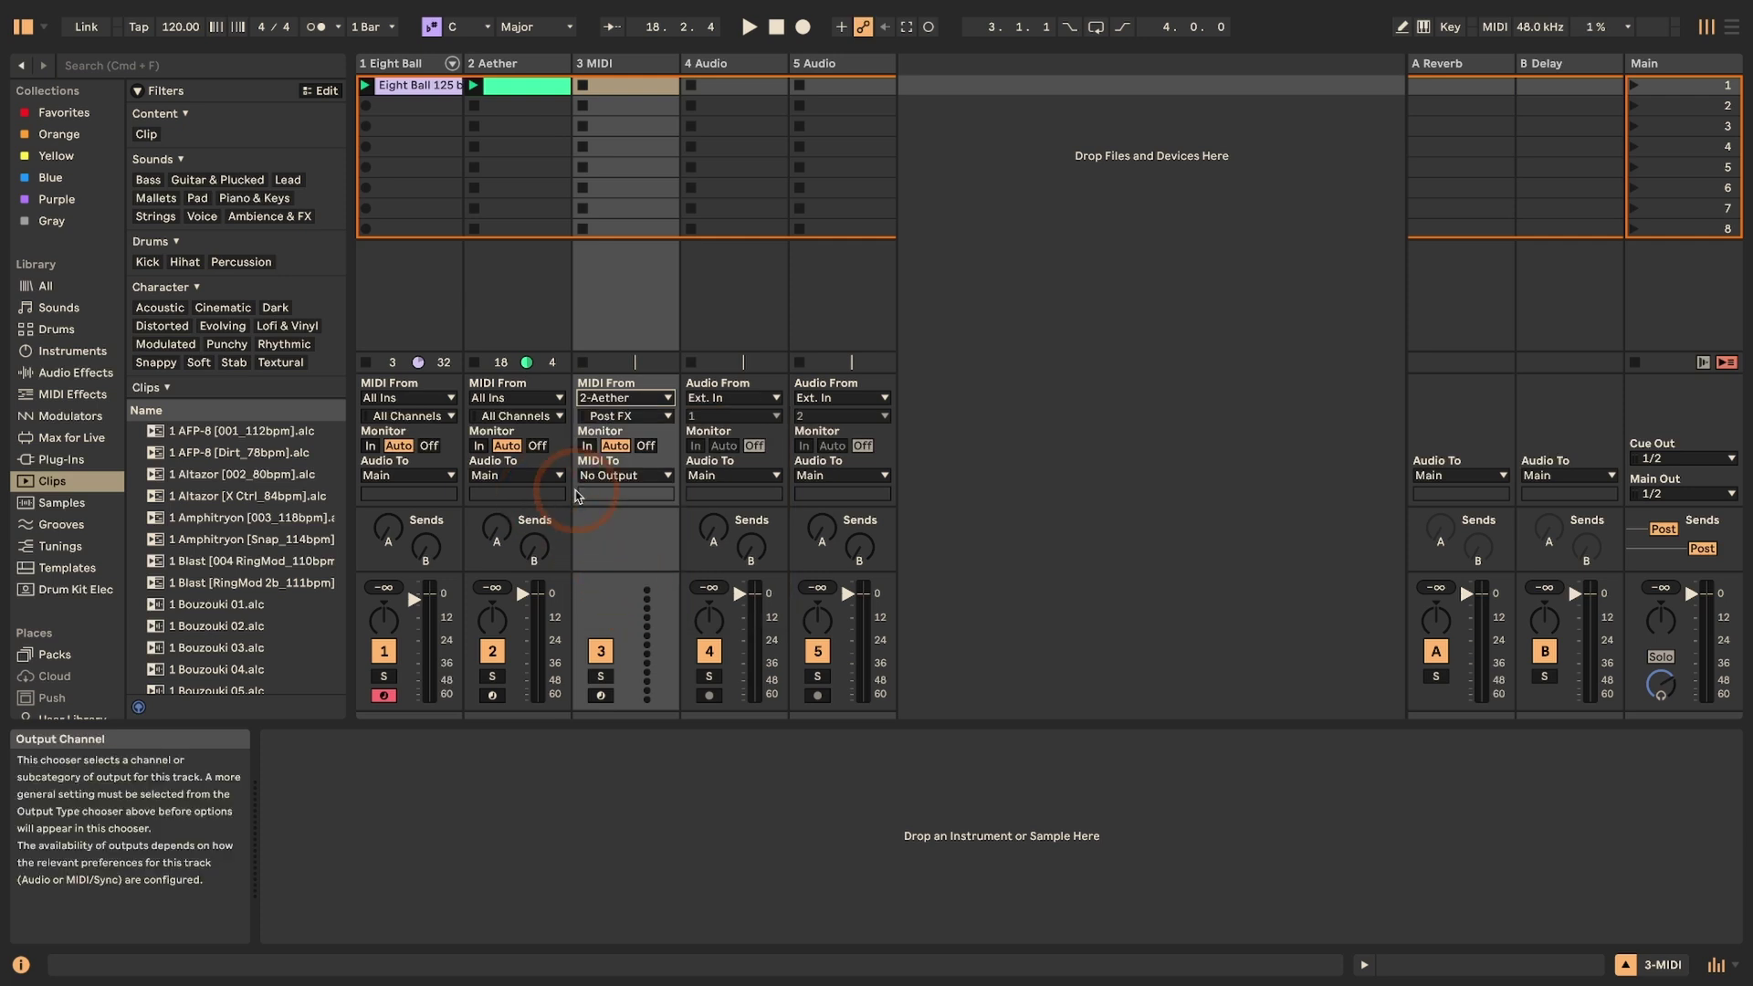
{"action": "left_click", "coordinate": [599, 694]}
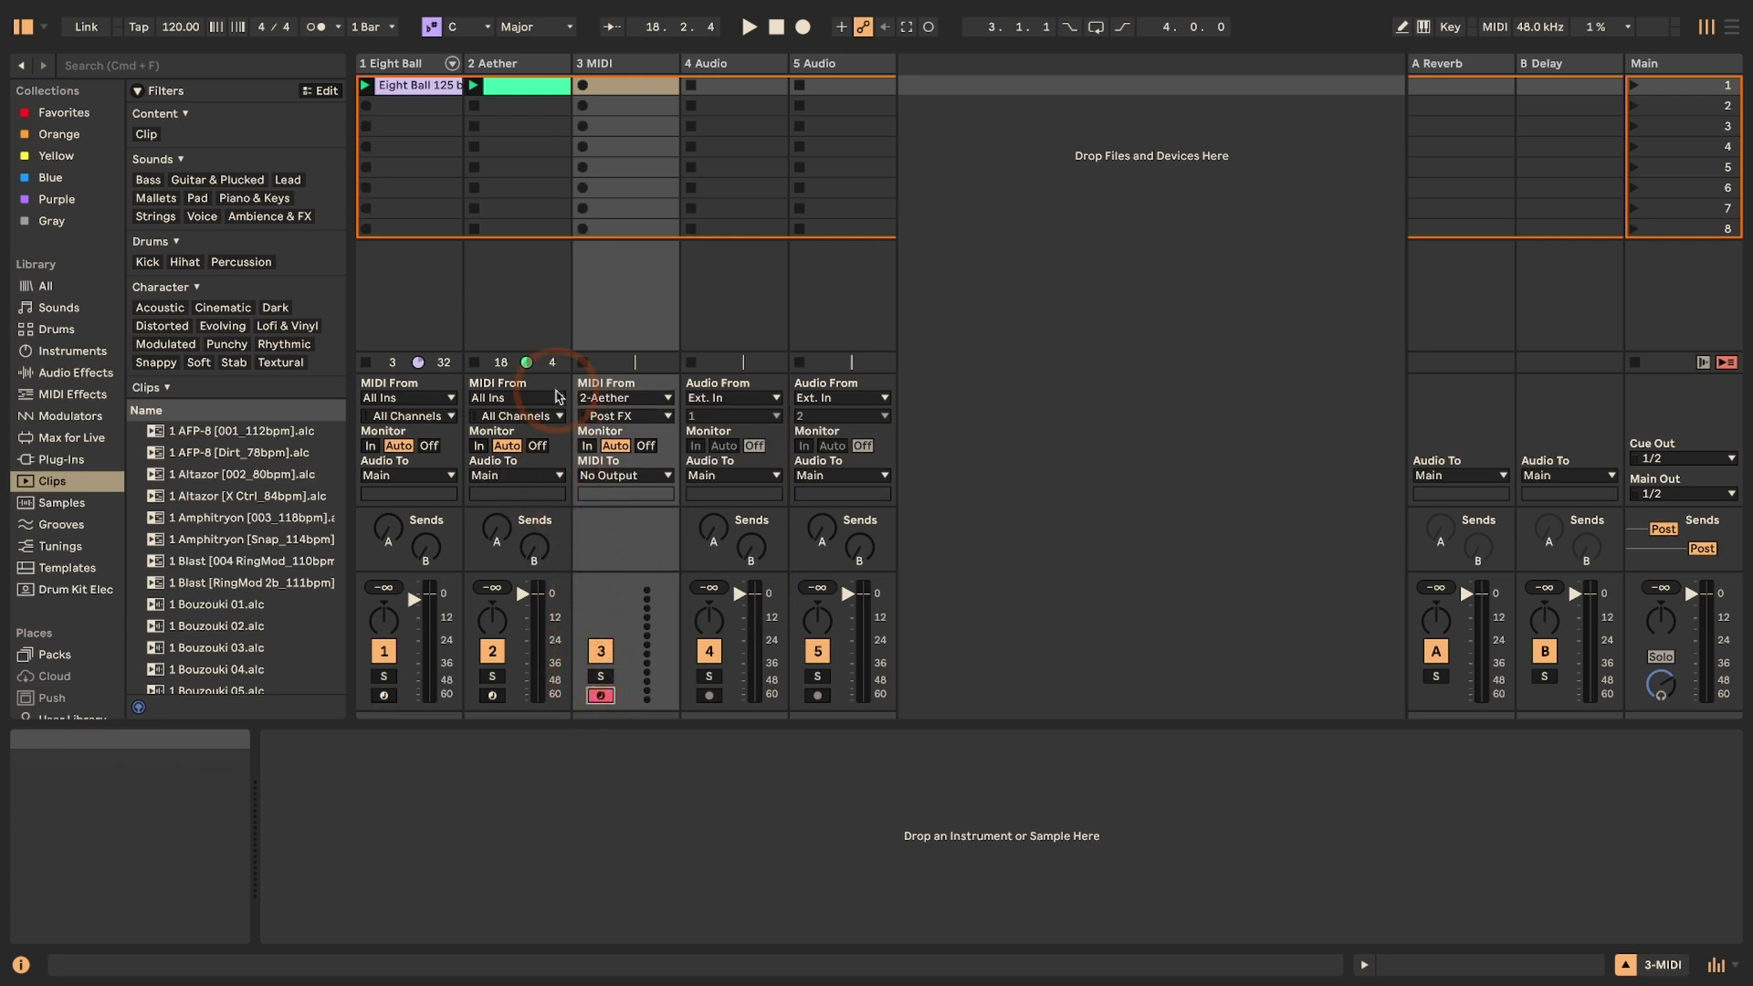
- Move the Aether instrument device from track 2 onto the new track 3
{"action": "left_click", "coordinate": [508, 63]}
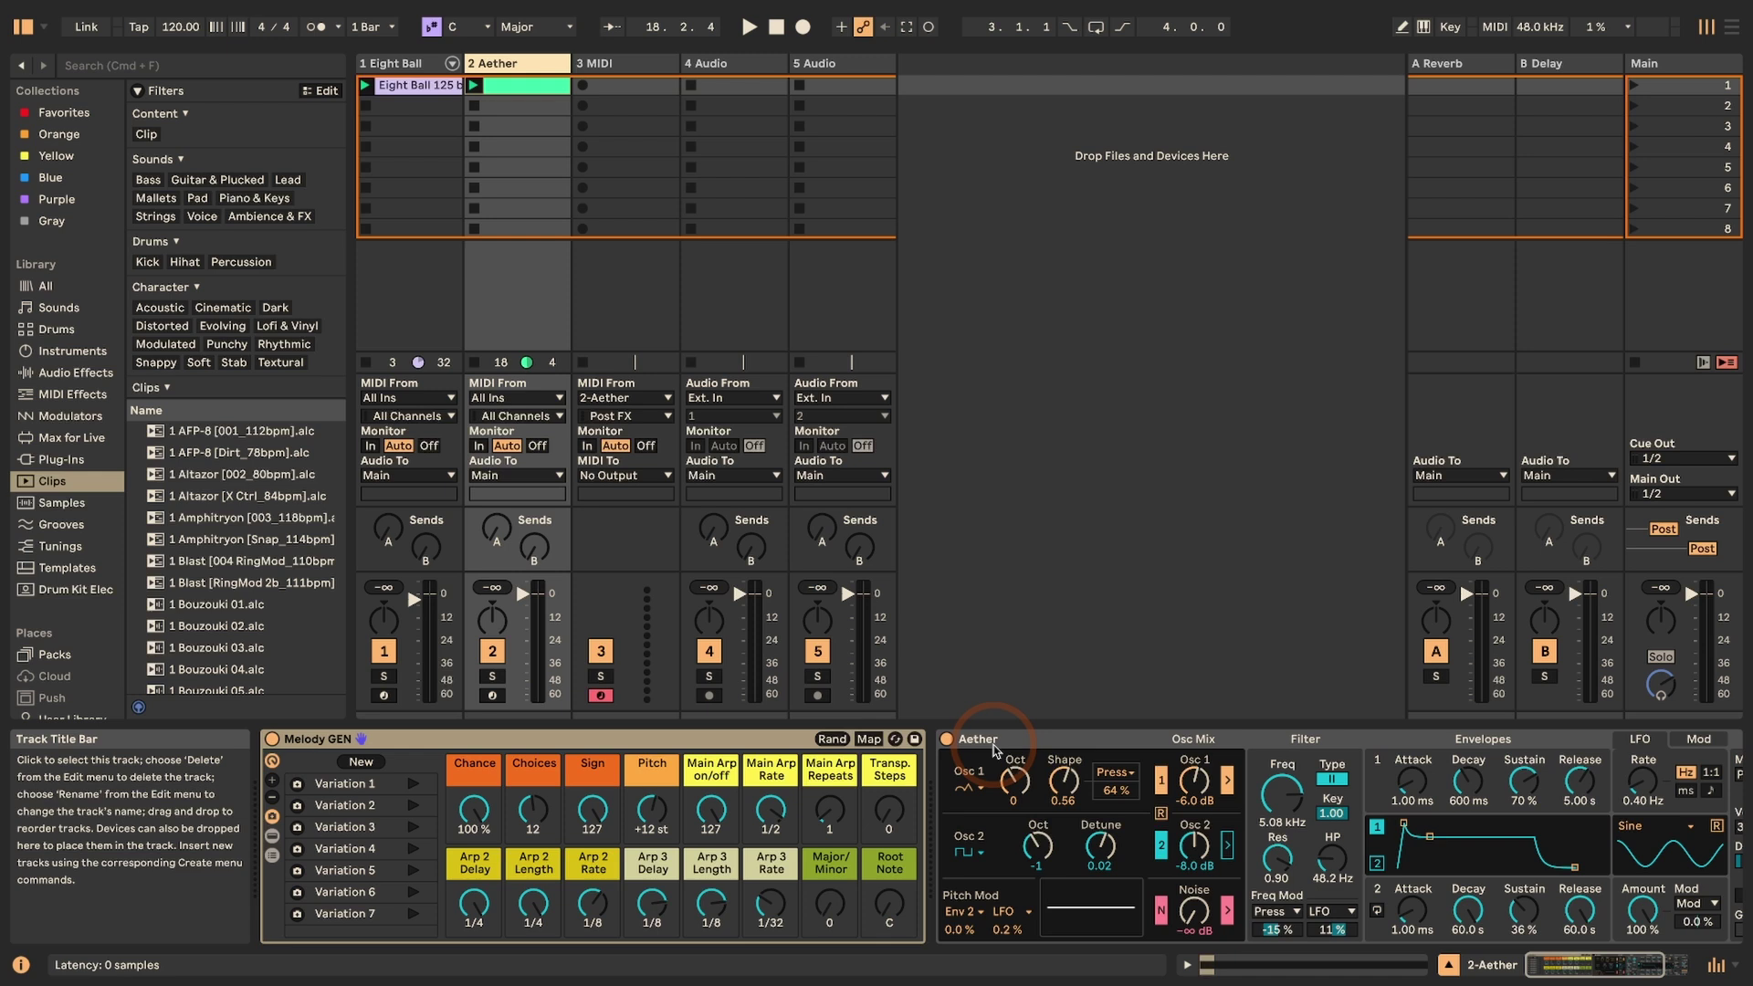
{"action": "key", "text": "Delete"}
{"action": "left_click", "coordinate": [648, 315]}
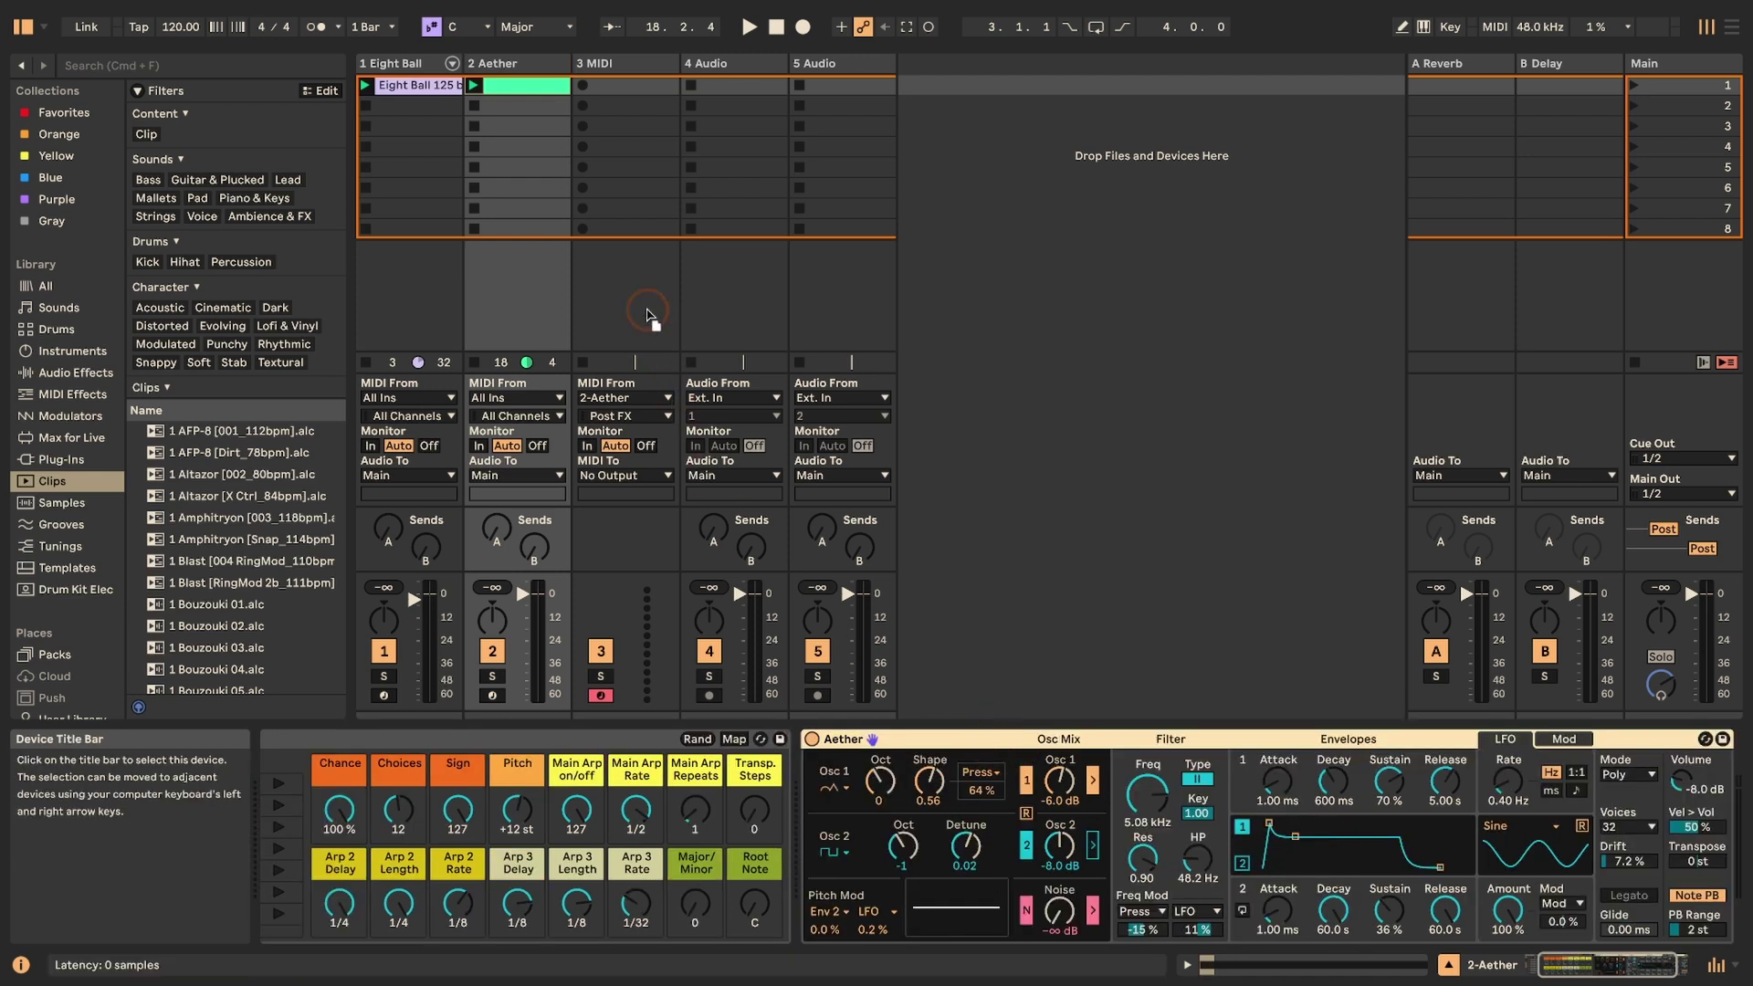
{"action": "left_click_drag", "start_coordinate": [648, 315], "coordinate": [649, 315]}
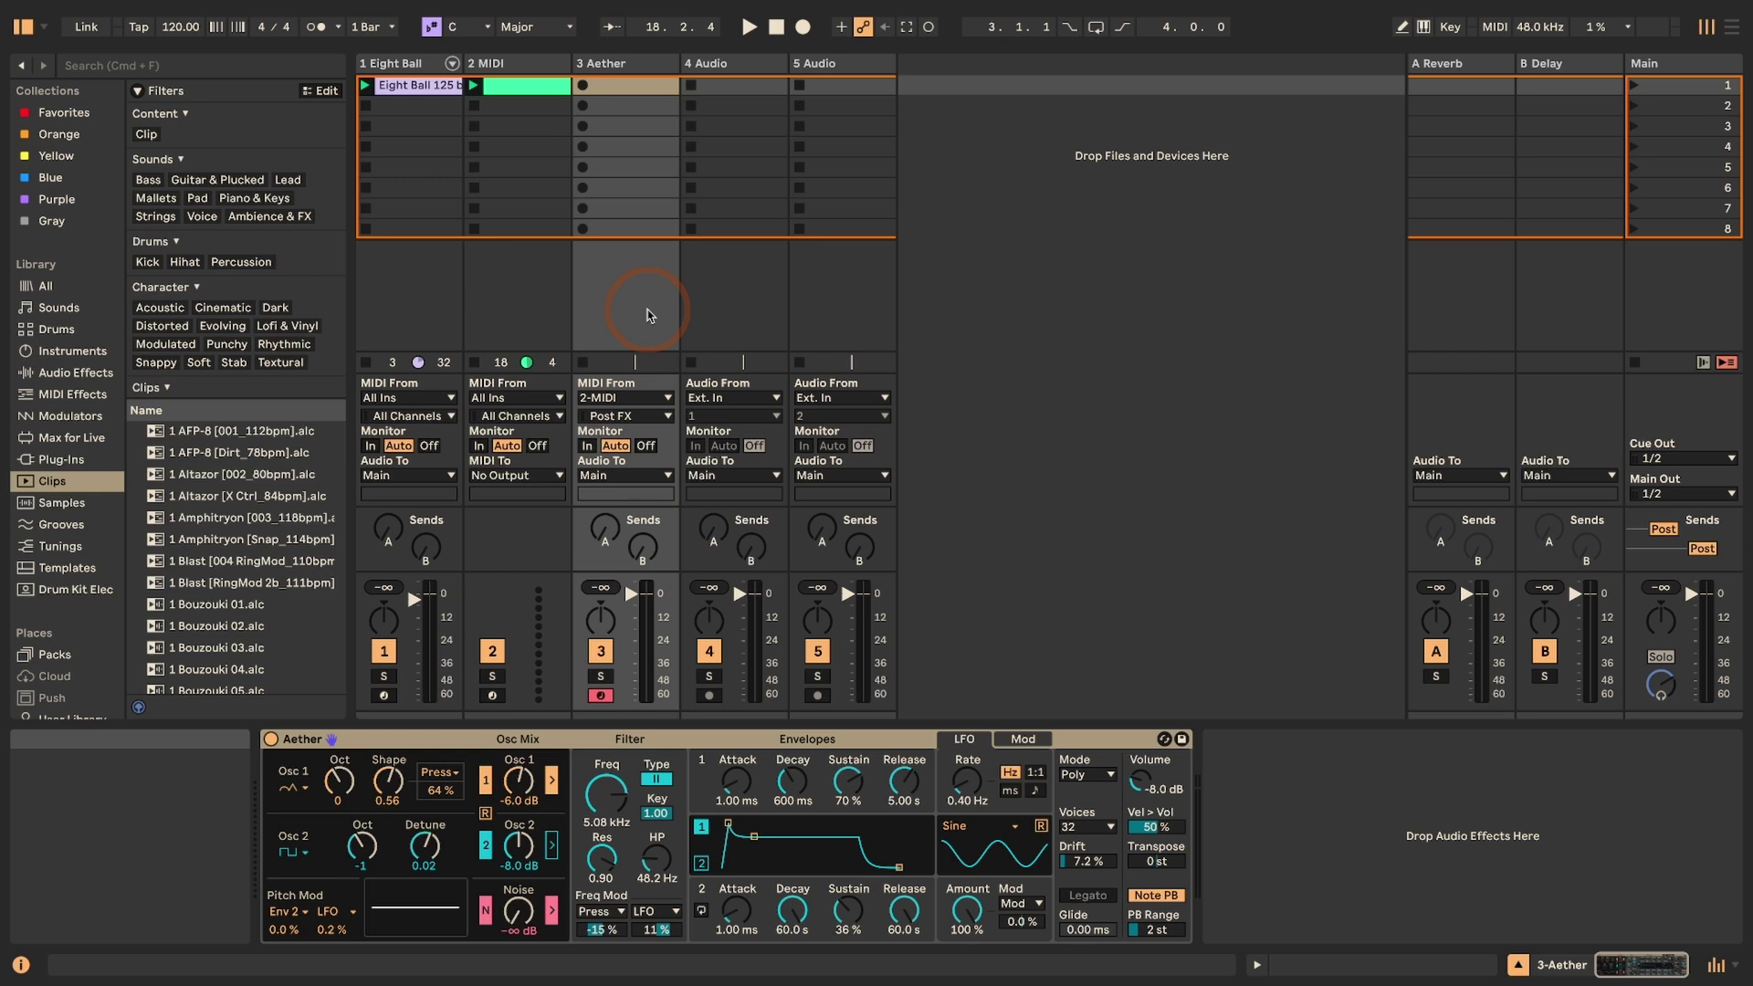
- Loop the arrangement from bar 1, select the 2 MIDI track, and start arrangement recording
{"action": "key", "text": "Tab"}
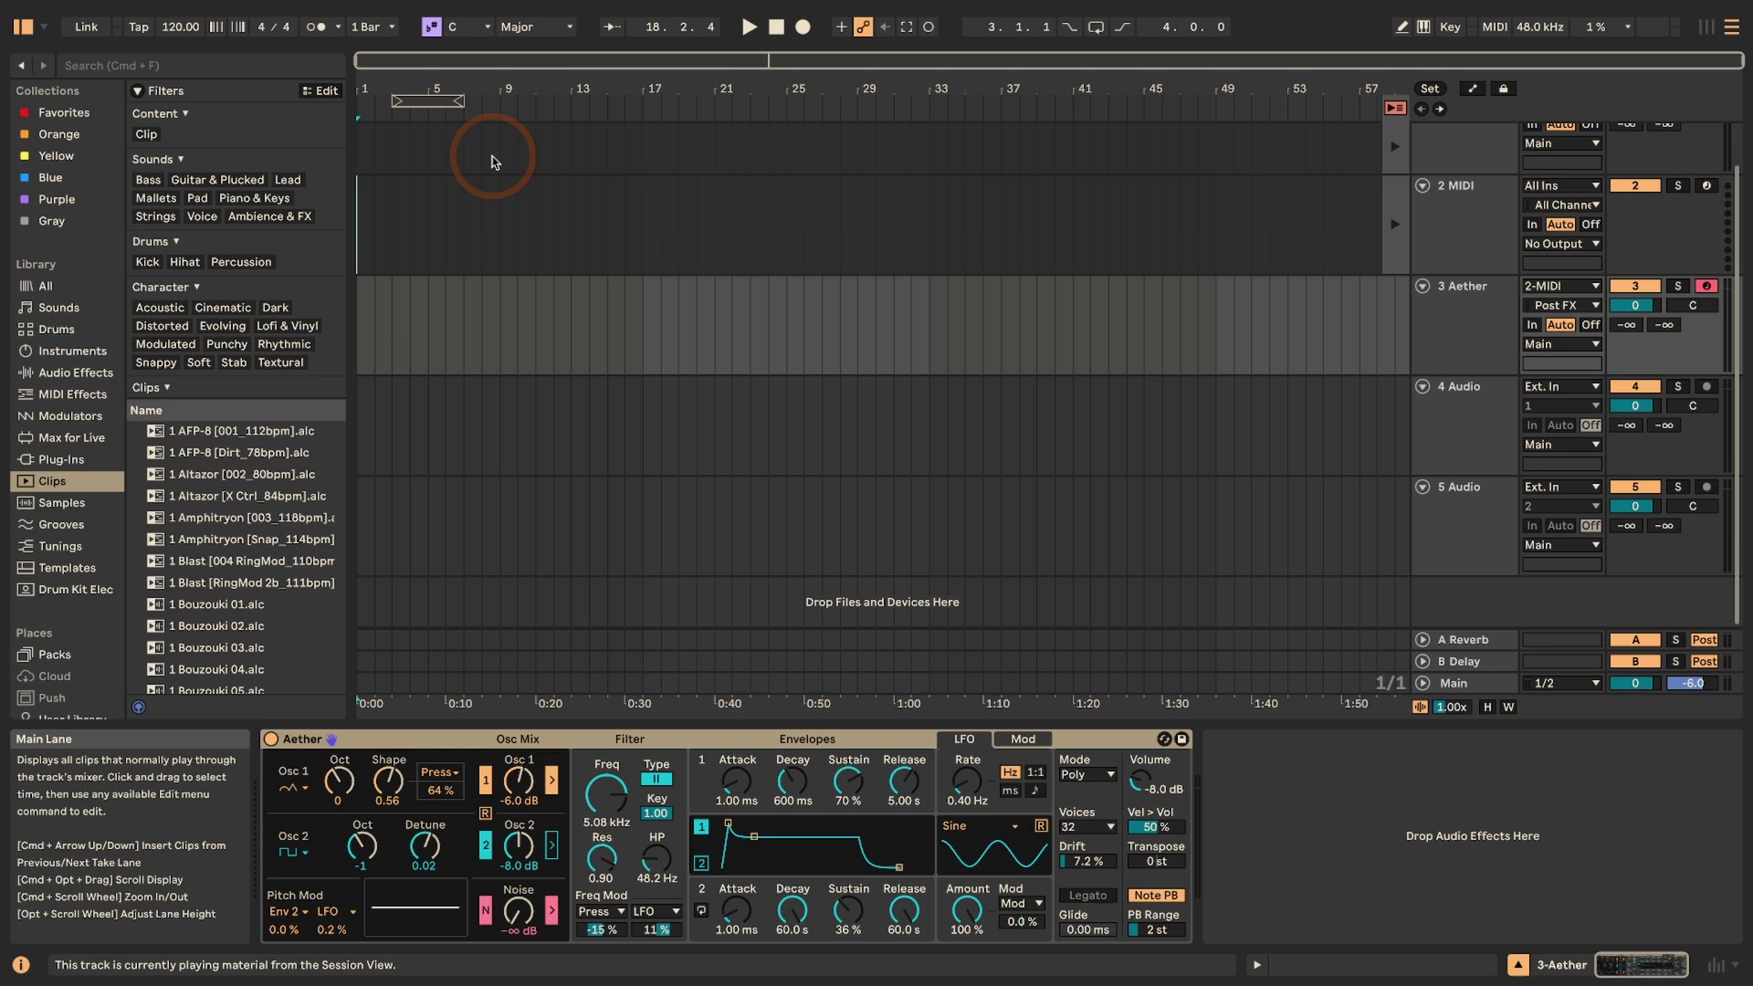
{"action": "left_click_drag", "start_coordinate": [411, 98], "coordinate": [377, 100]}
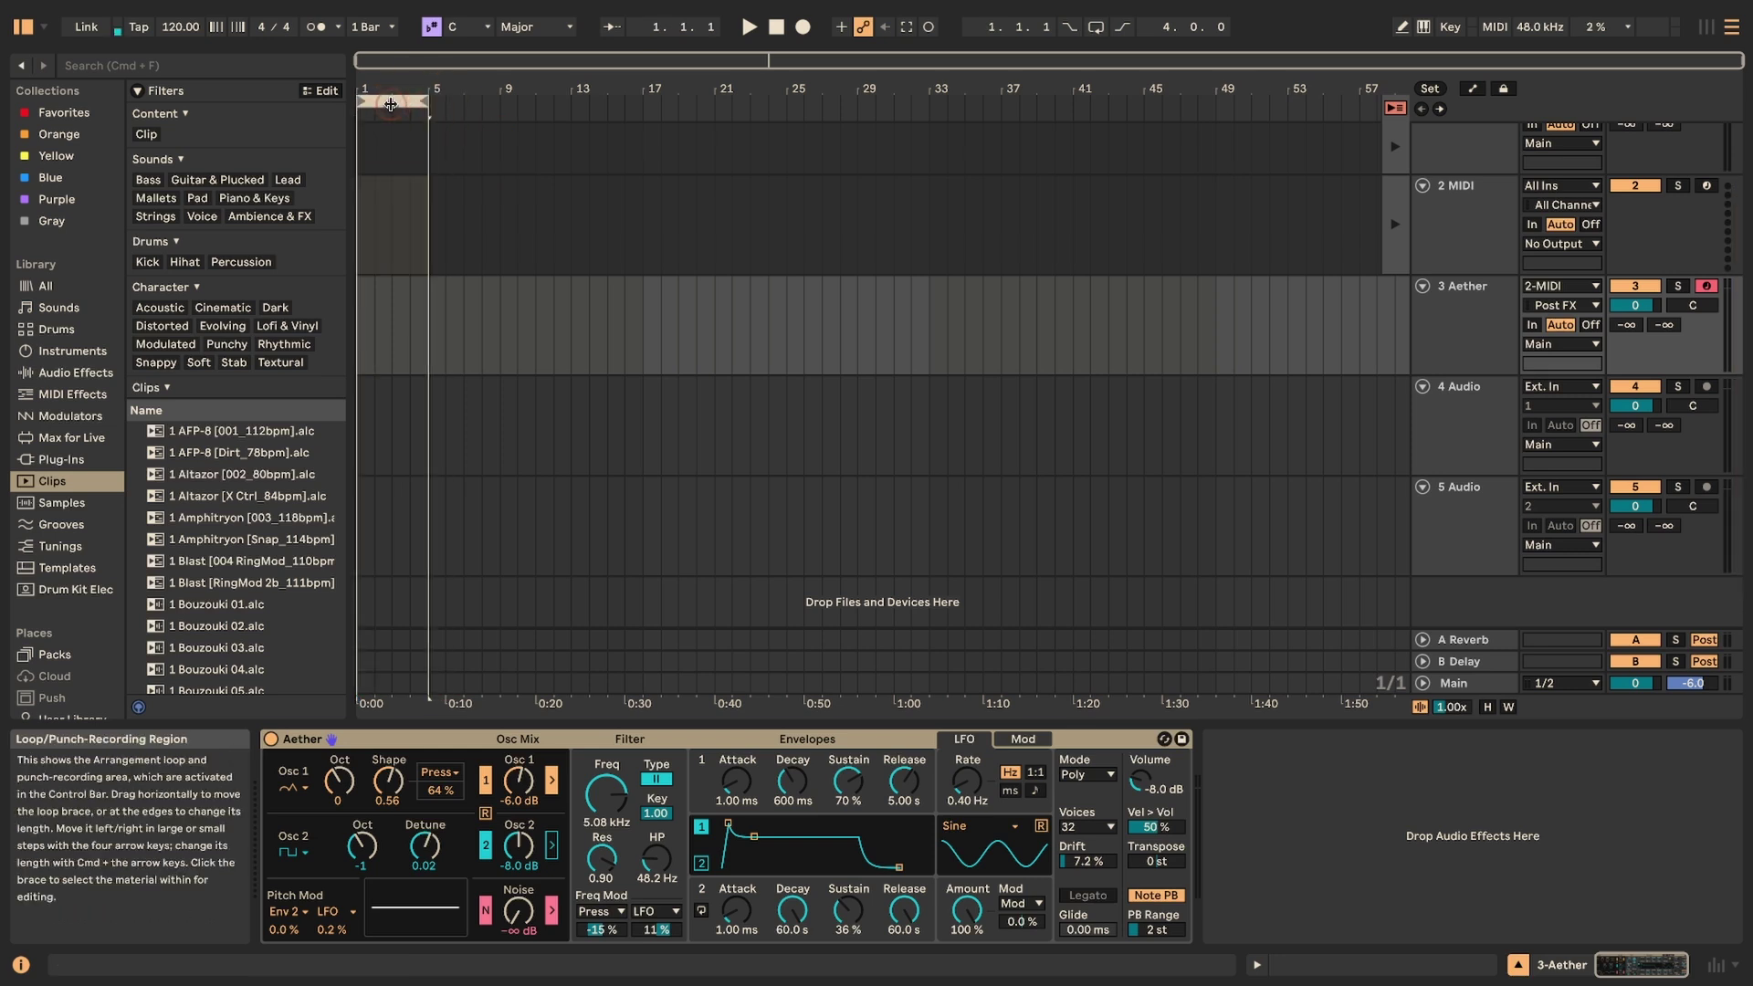
{"action": "left_click", "coordinate": [1097, 29]}
{"action": "key", "text": "Tab"}
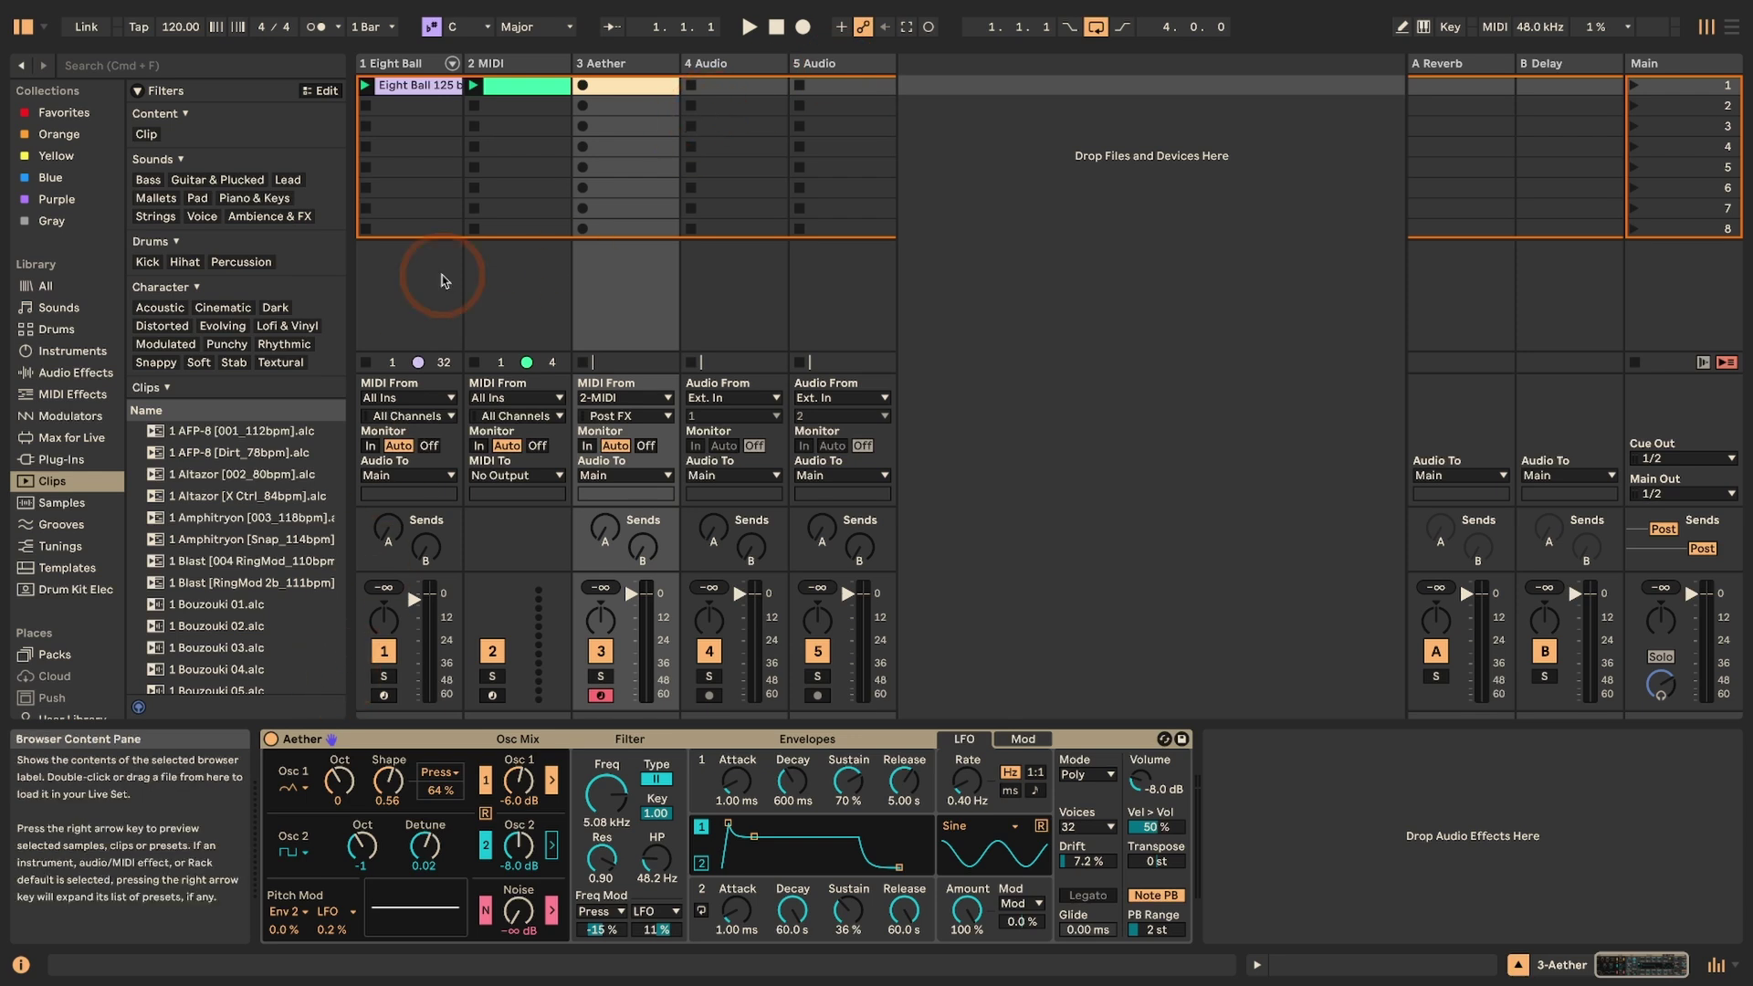
{"action": "left_click", "coordinate": [493, 119]}
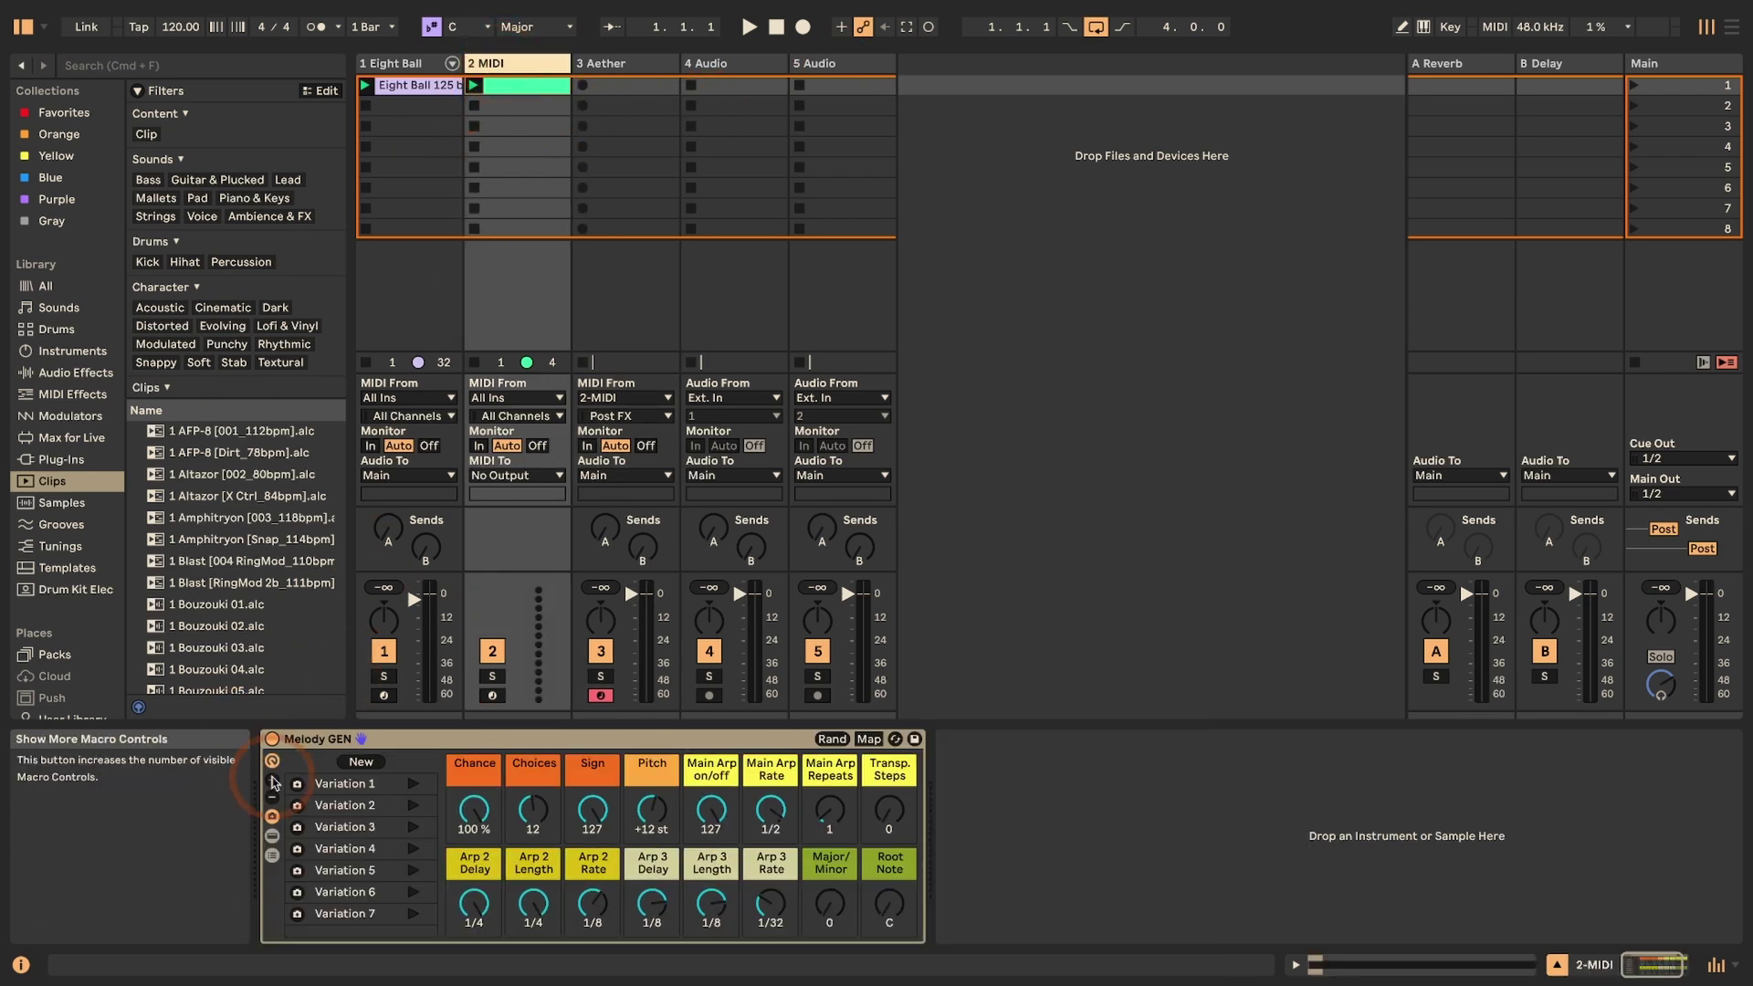
{"action": "key", "text": "F9"}
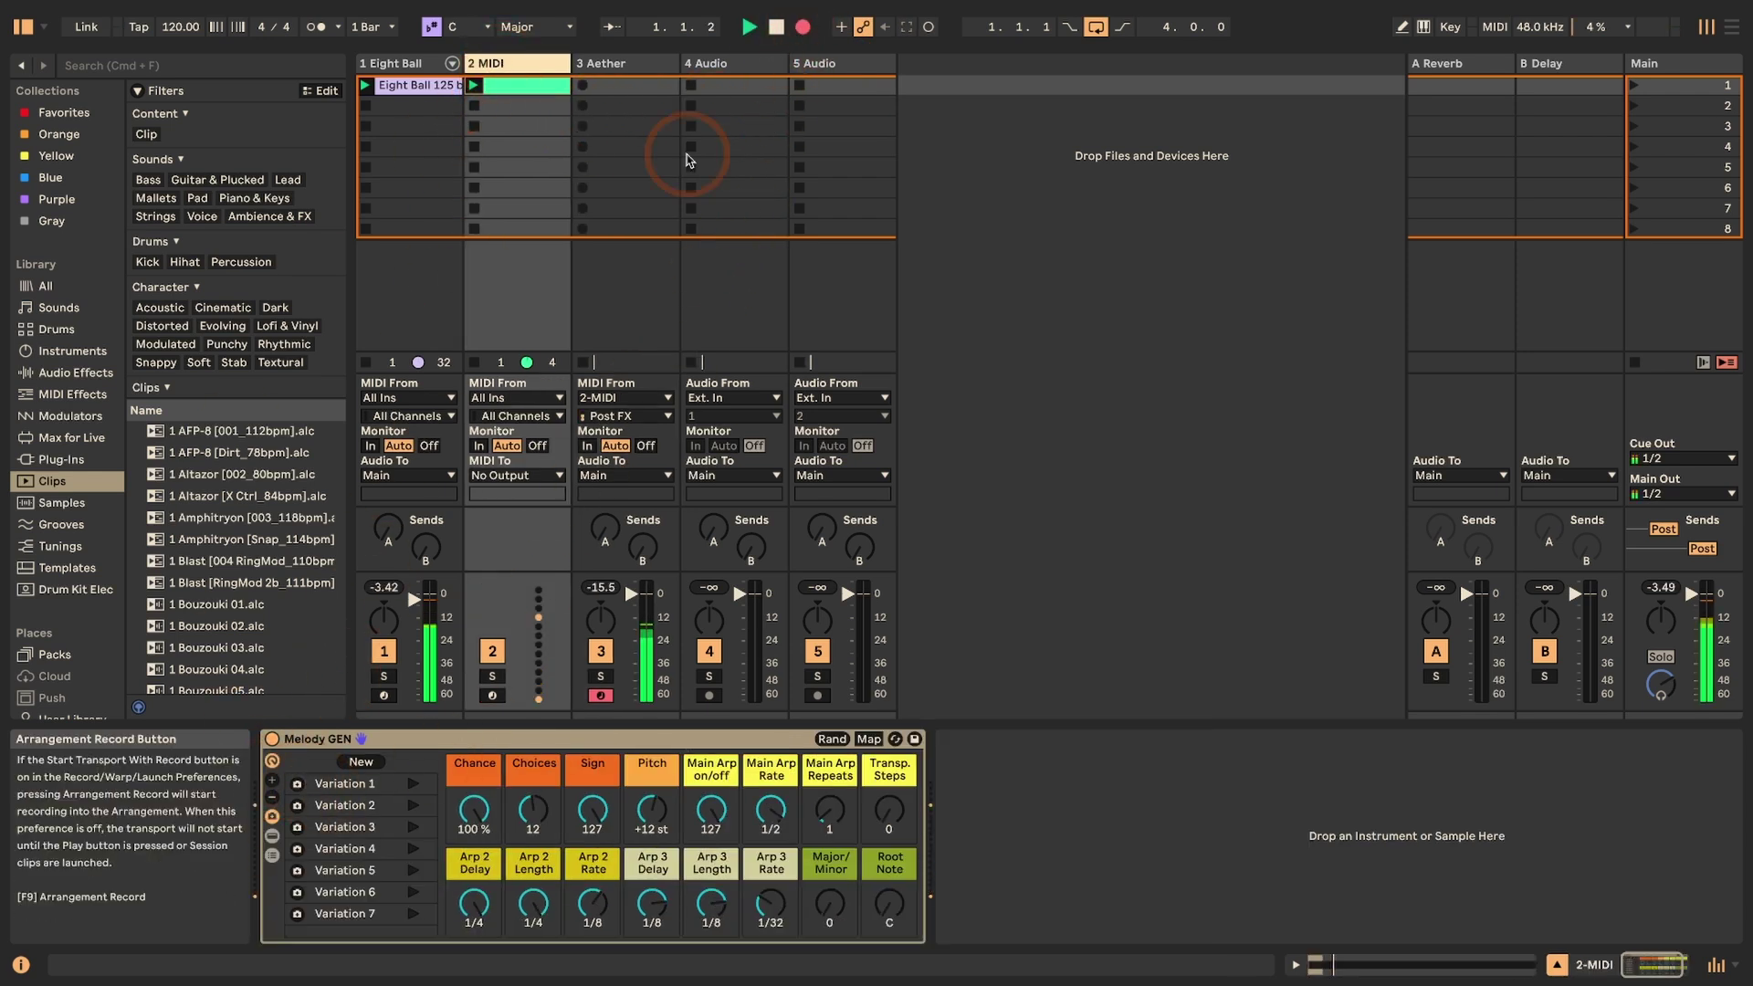
- Launch Melody GEN Variations 1, 2, 3, 4, 6, 5, 4, 7, 3 and 2 while recording
{"action": "left_click", "coordinate": [413, 783]}
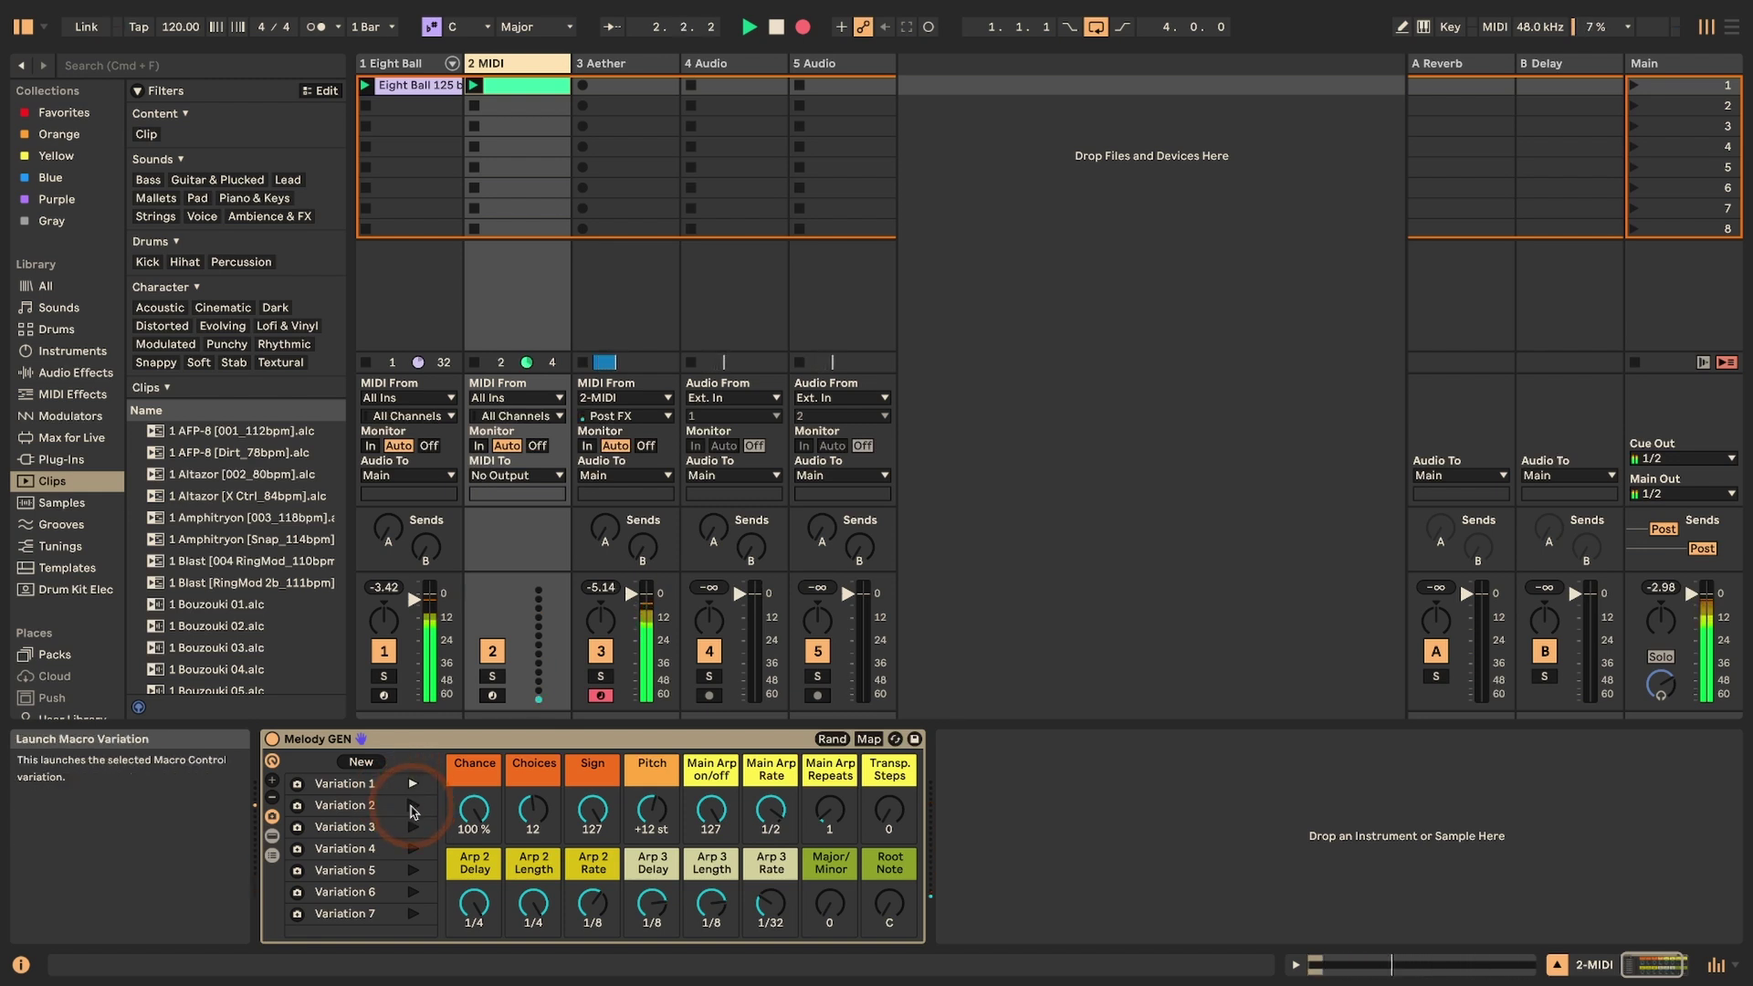
{"action": "left_click", "coordinate": [412, 807]}
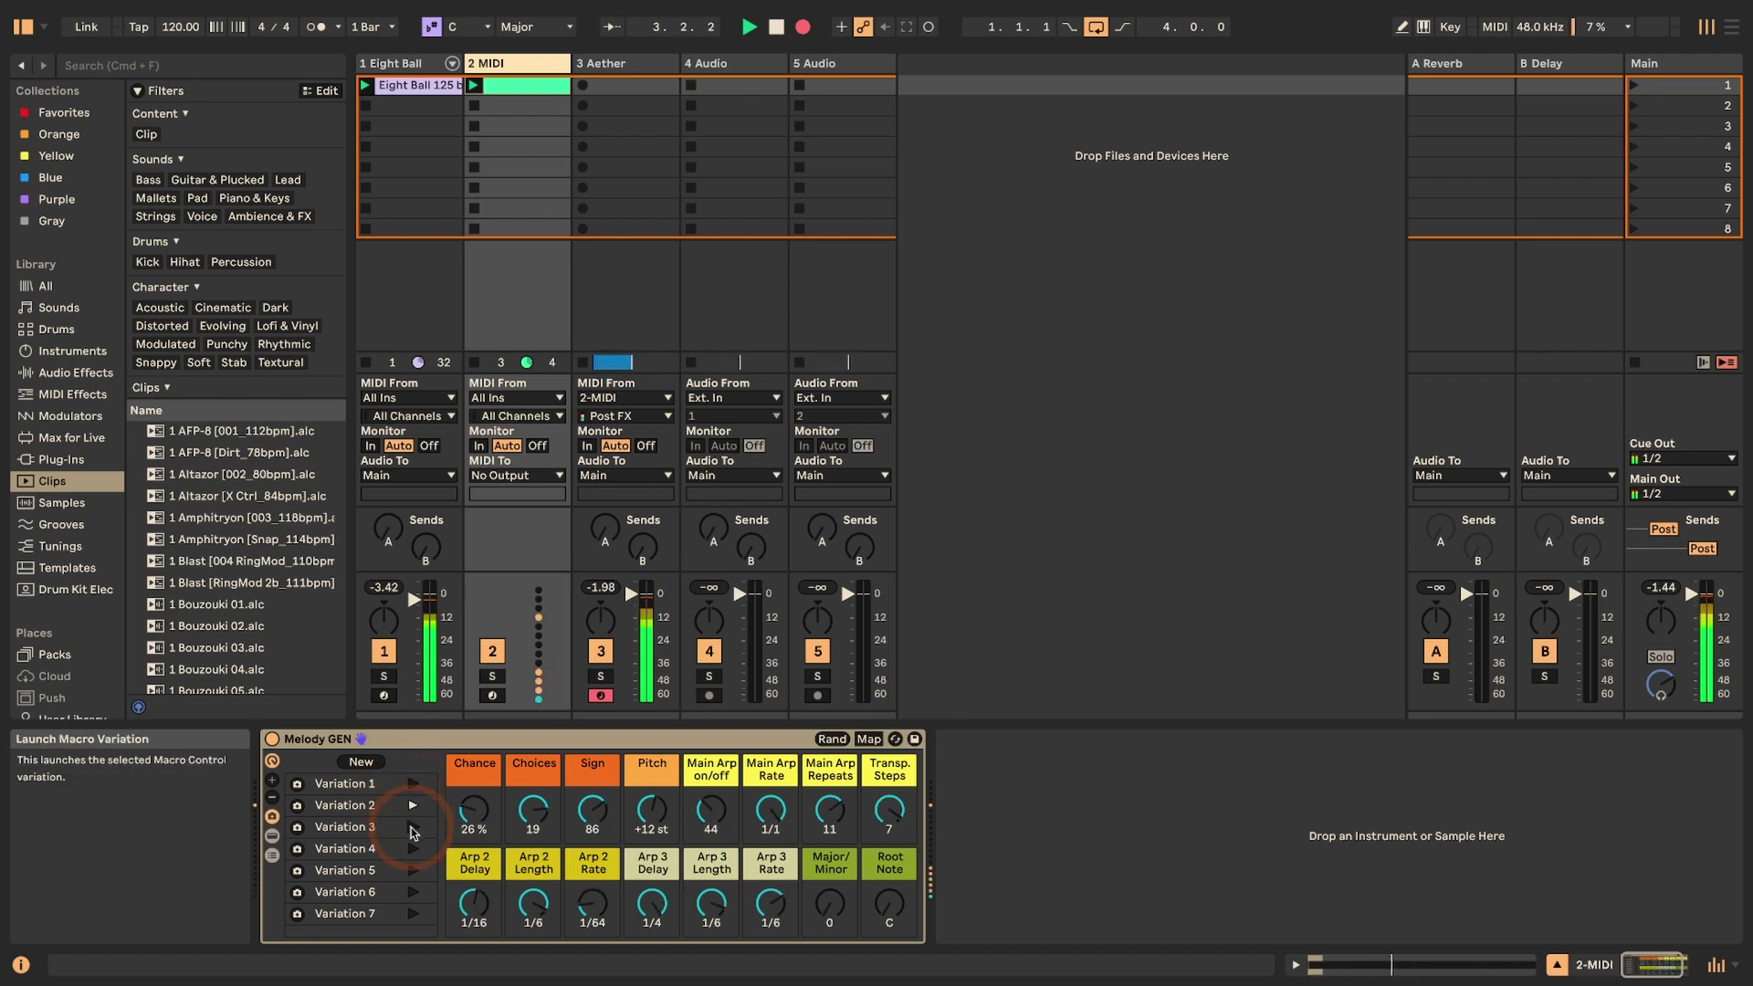
{"action": "left_click", "coordinate": [413, 828]}
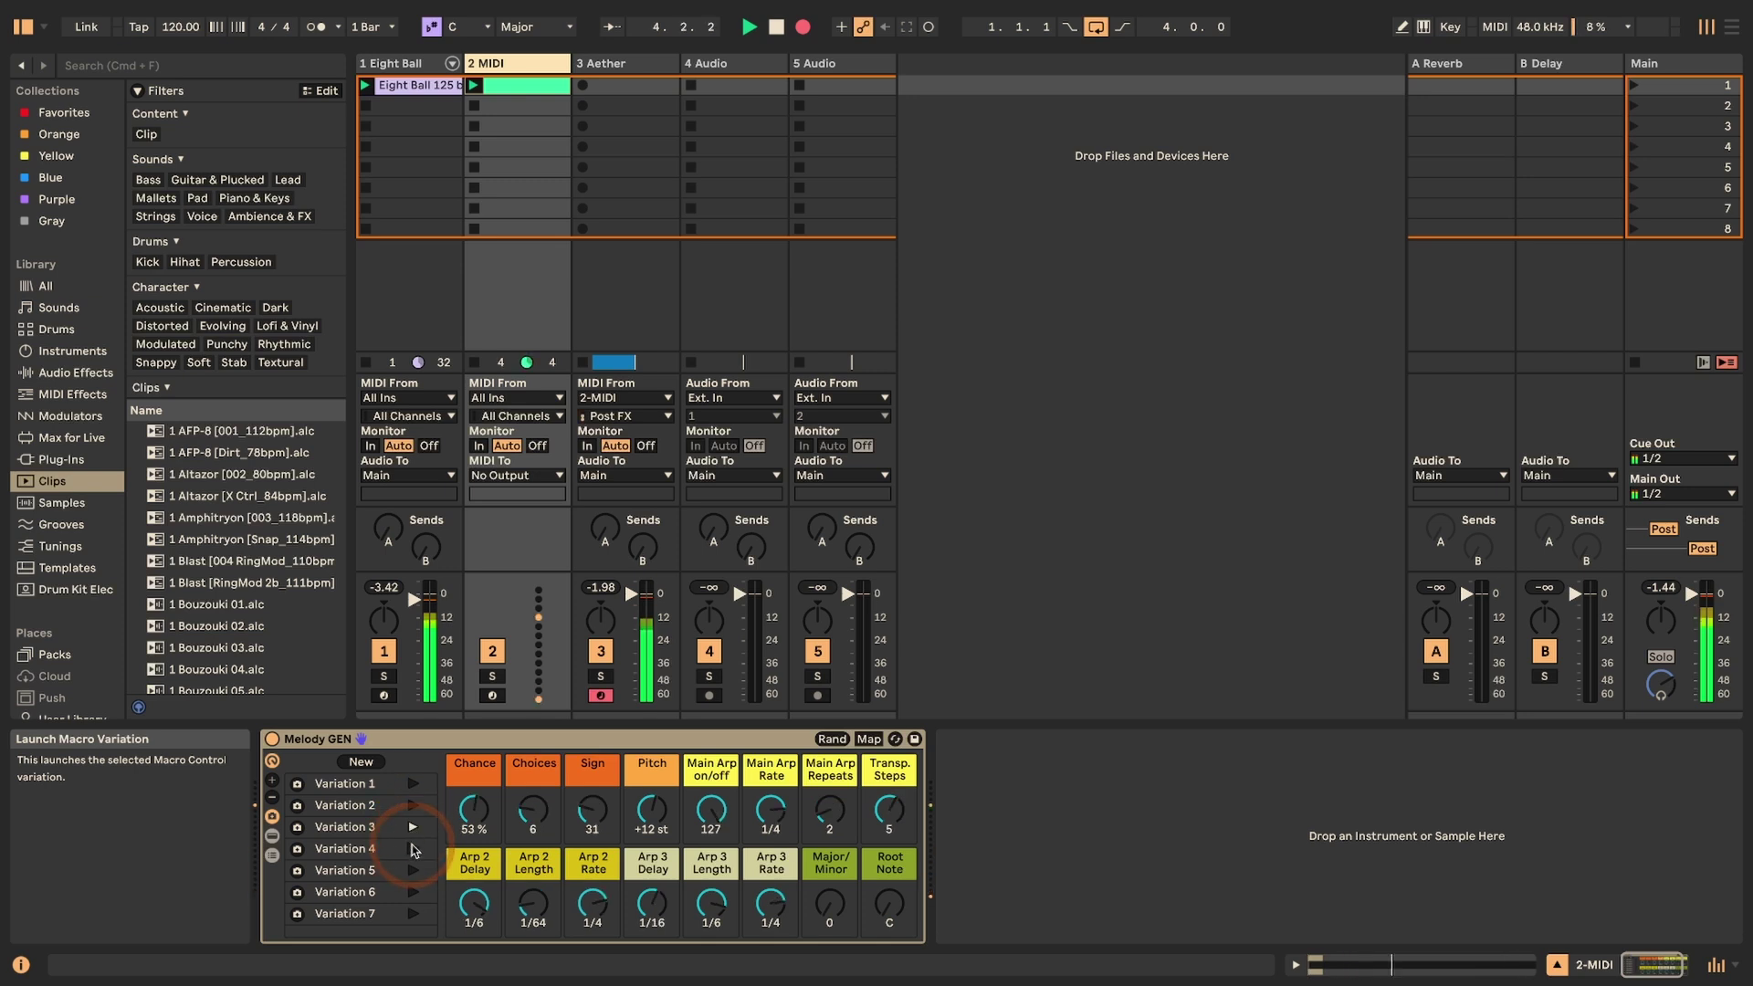
{"action": "left_click", "coordinate": [412, 850]}
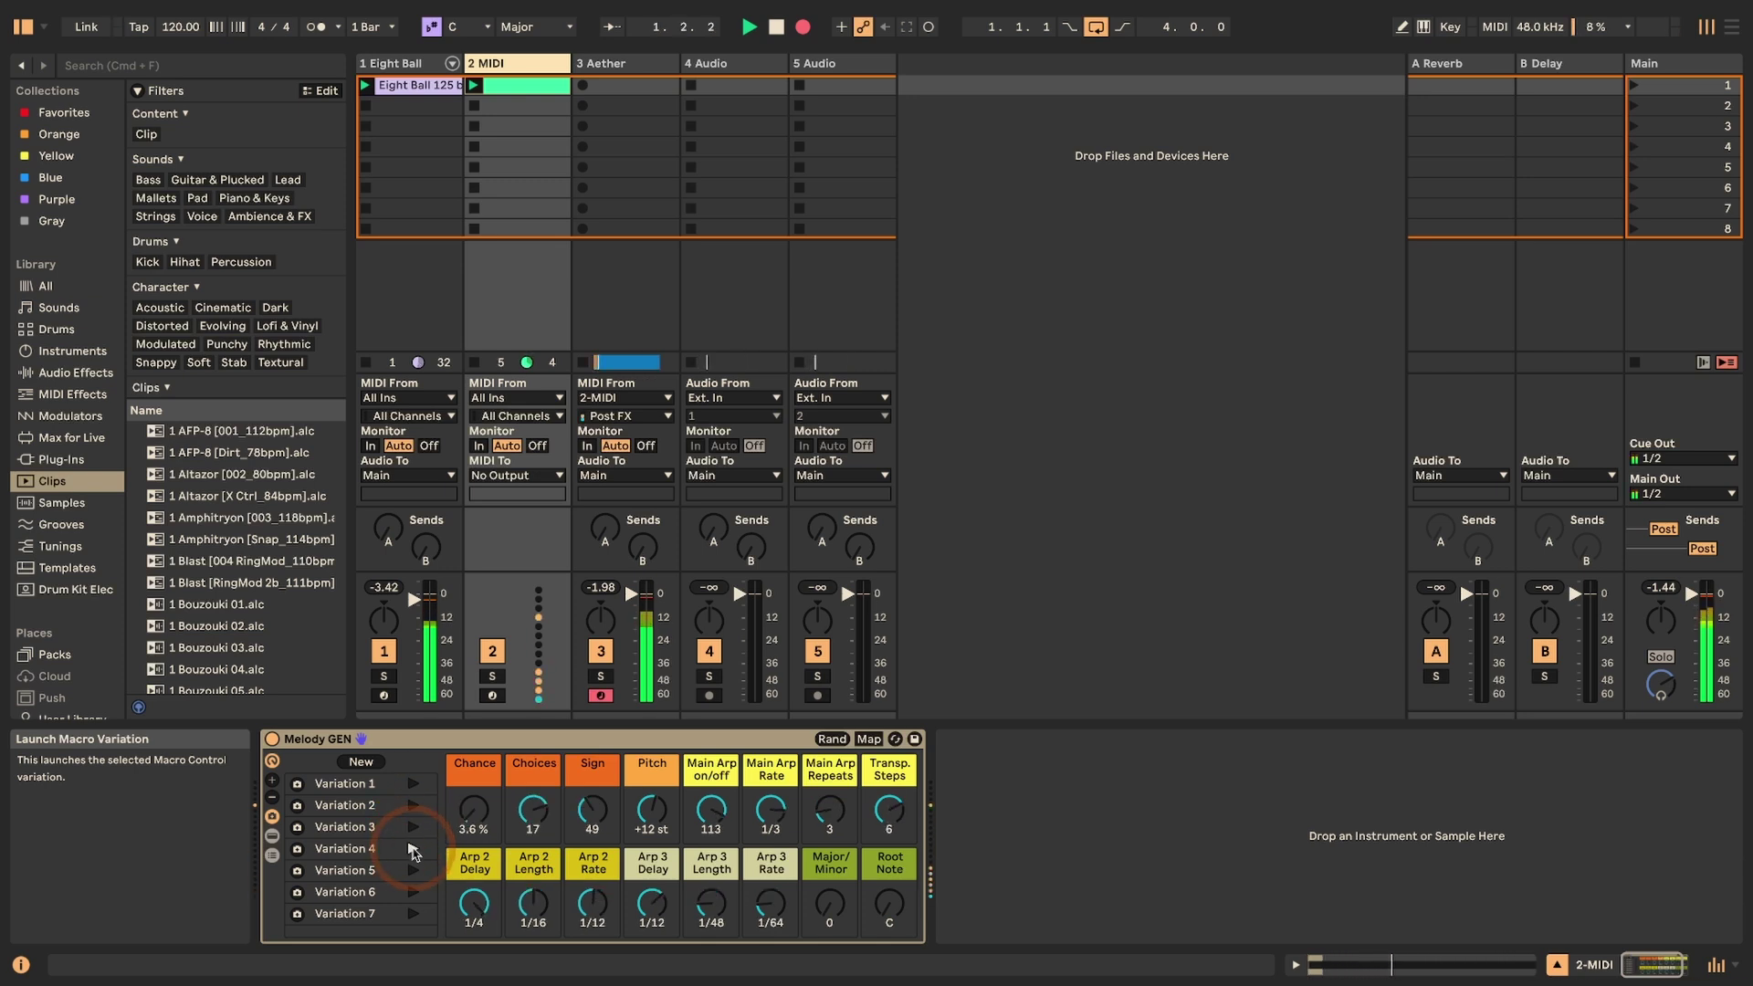
{"action": "left_click", "coordinate": [413, 893]}
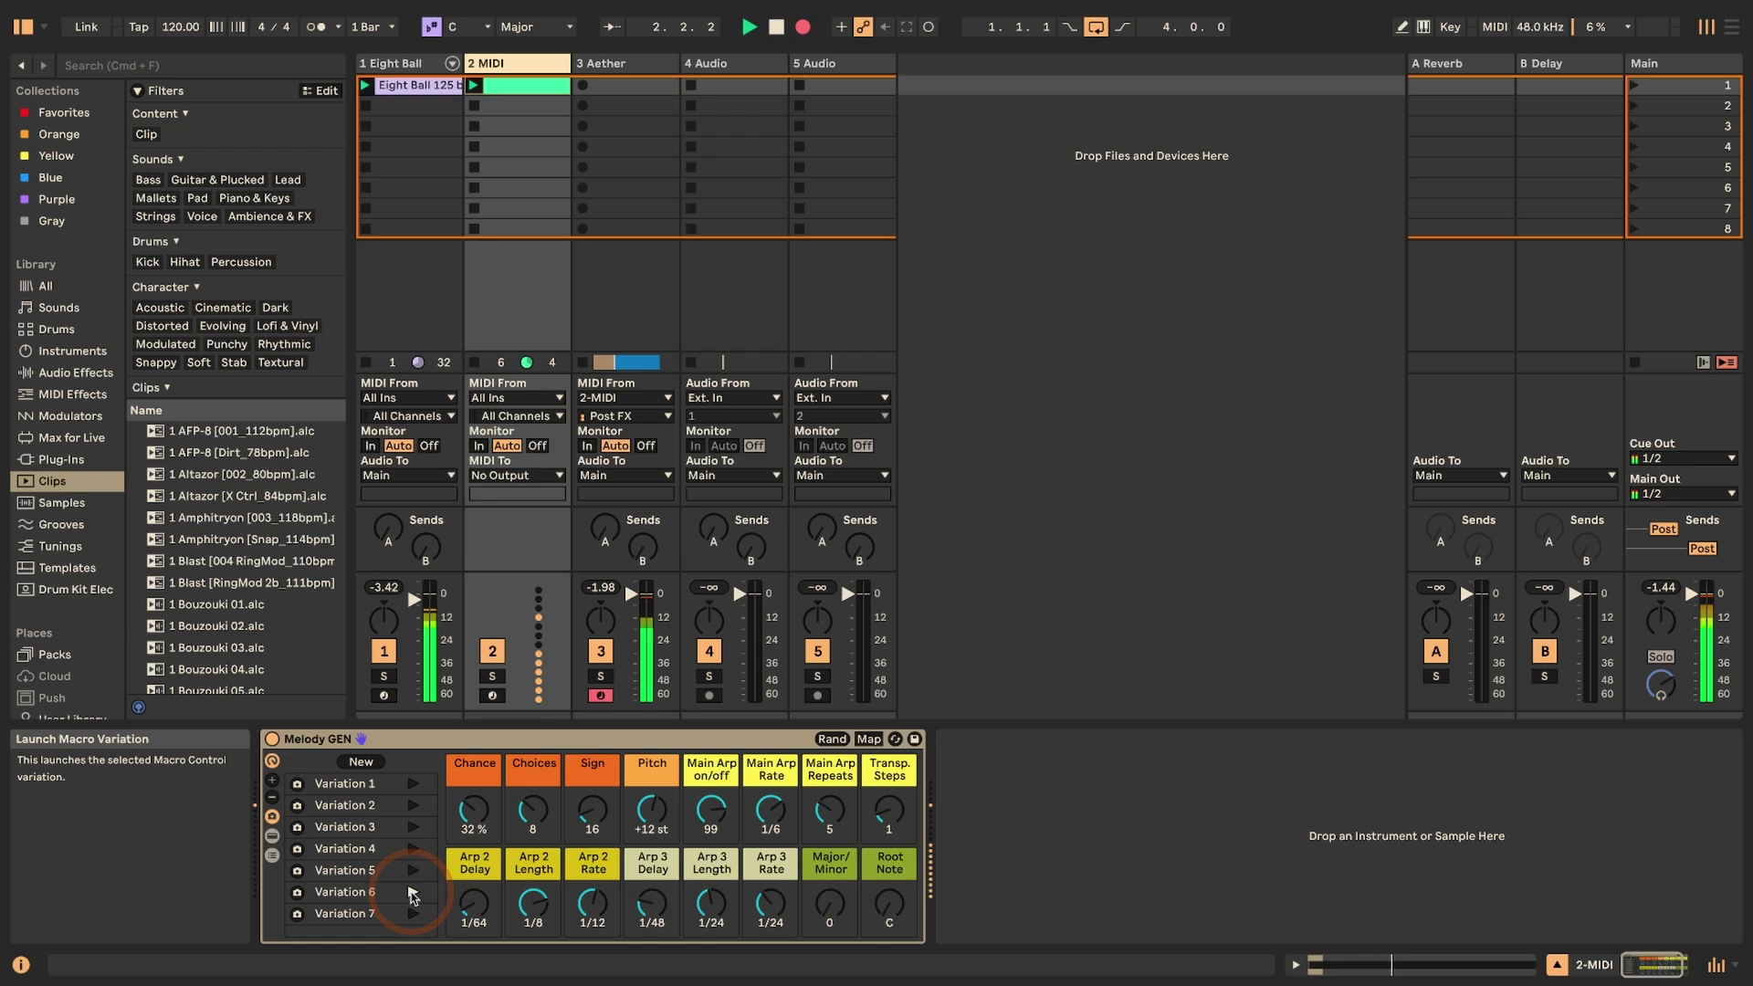
{"action": "left_click", "coordinate": [413, 871]}
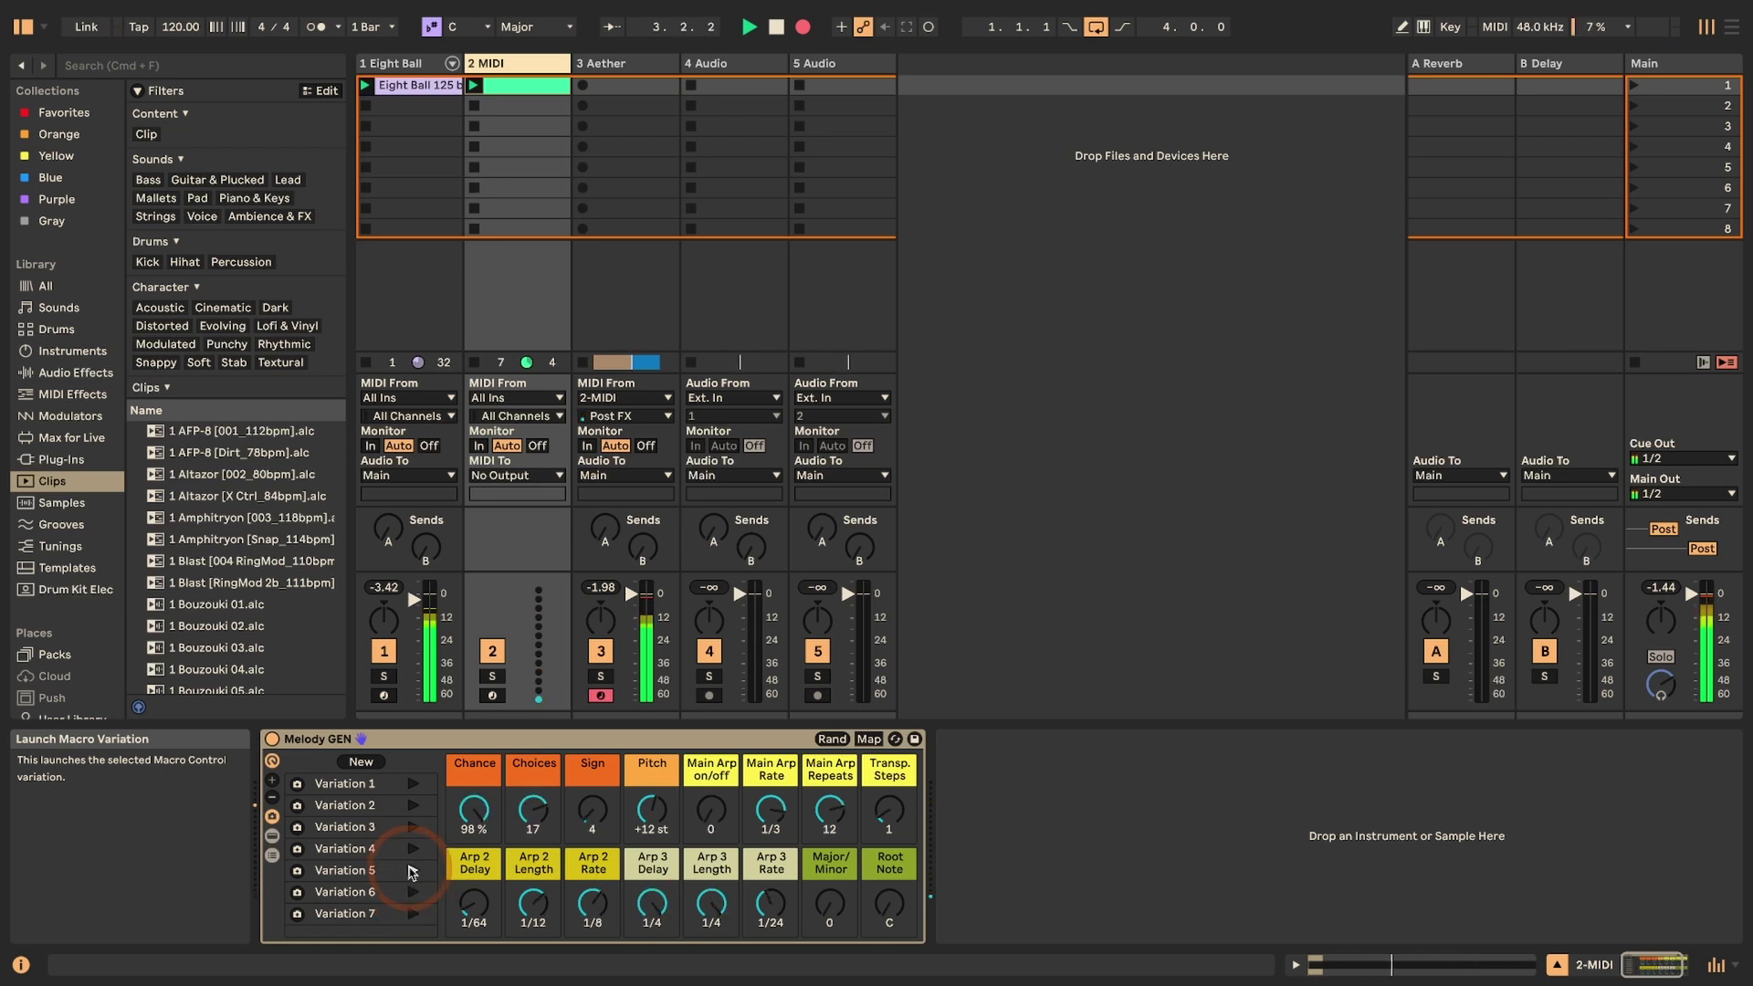
{"action": "left_click", "coordinate": [413, 849]}
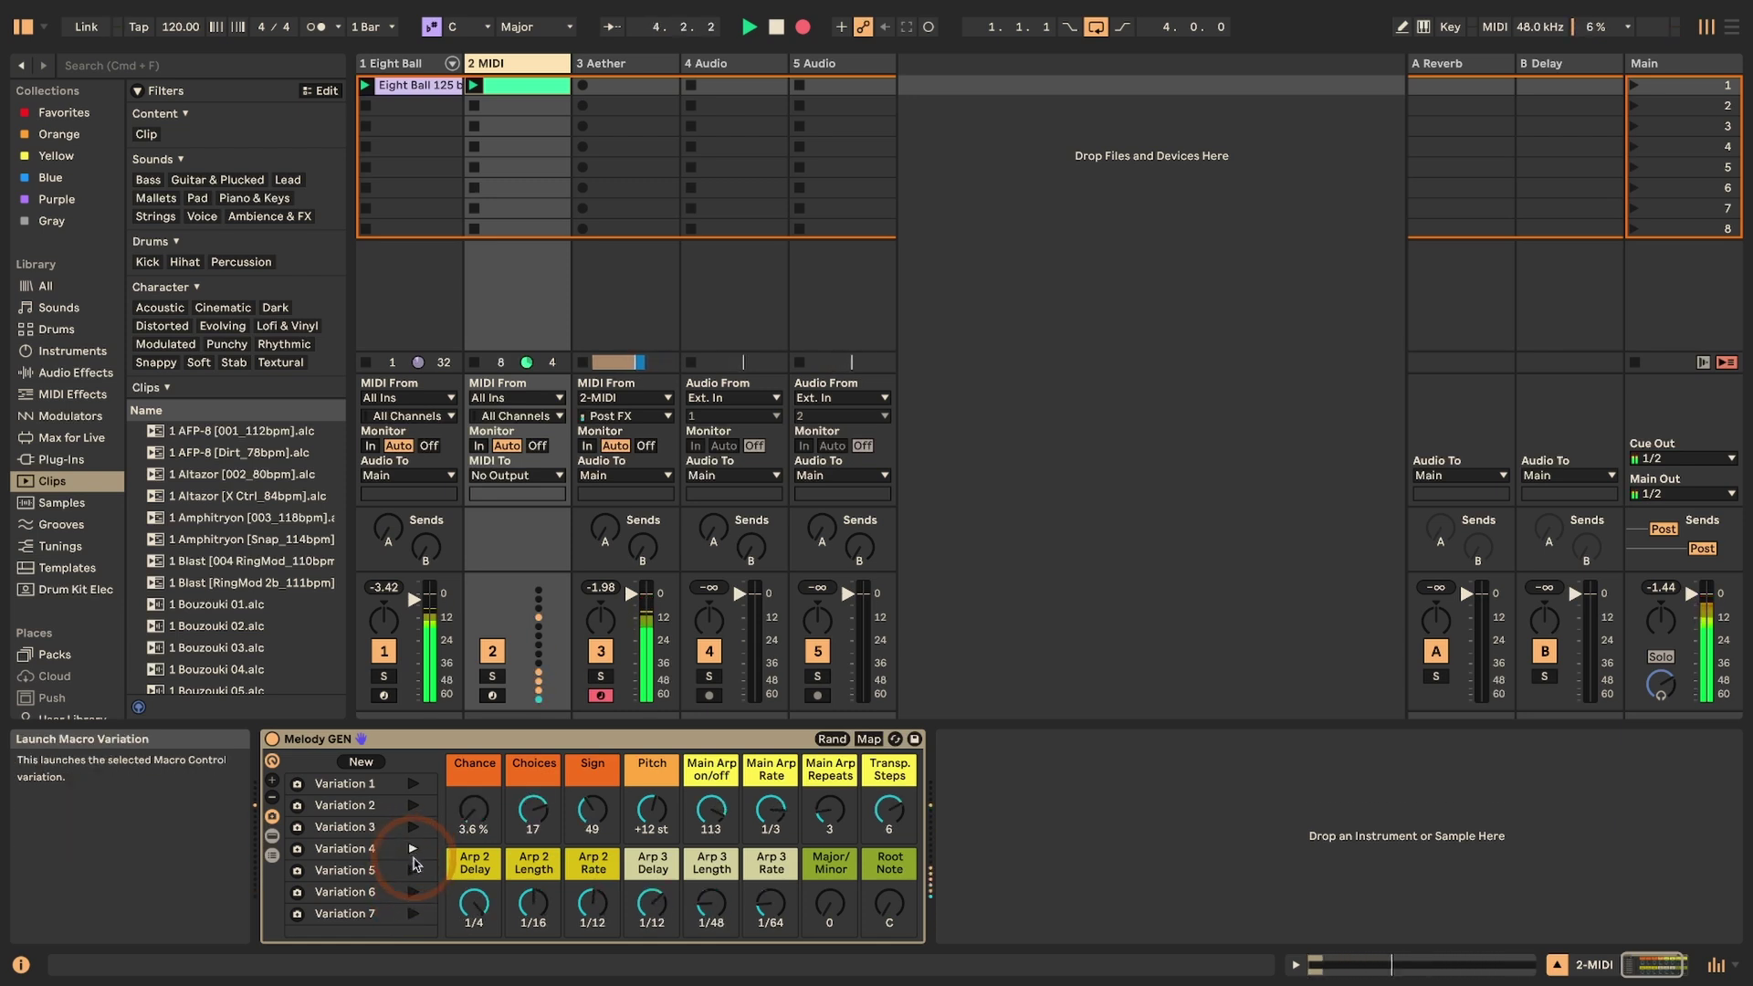
{"action": "left_click", "coordinate": [413, 914]}
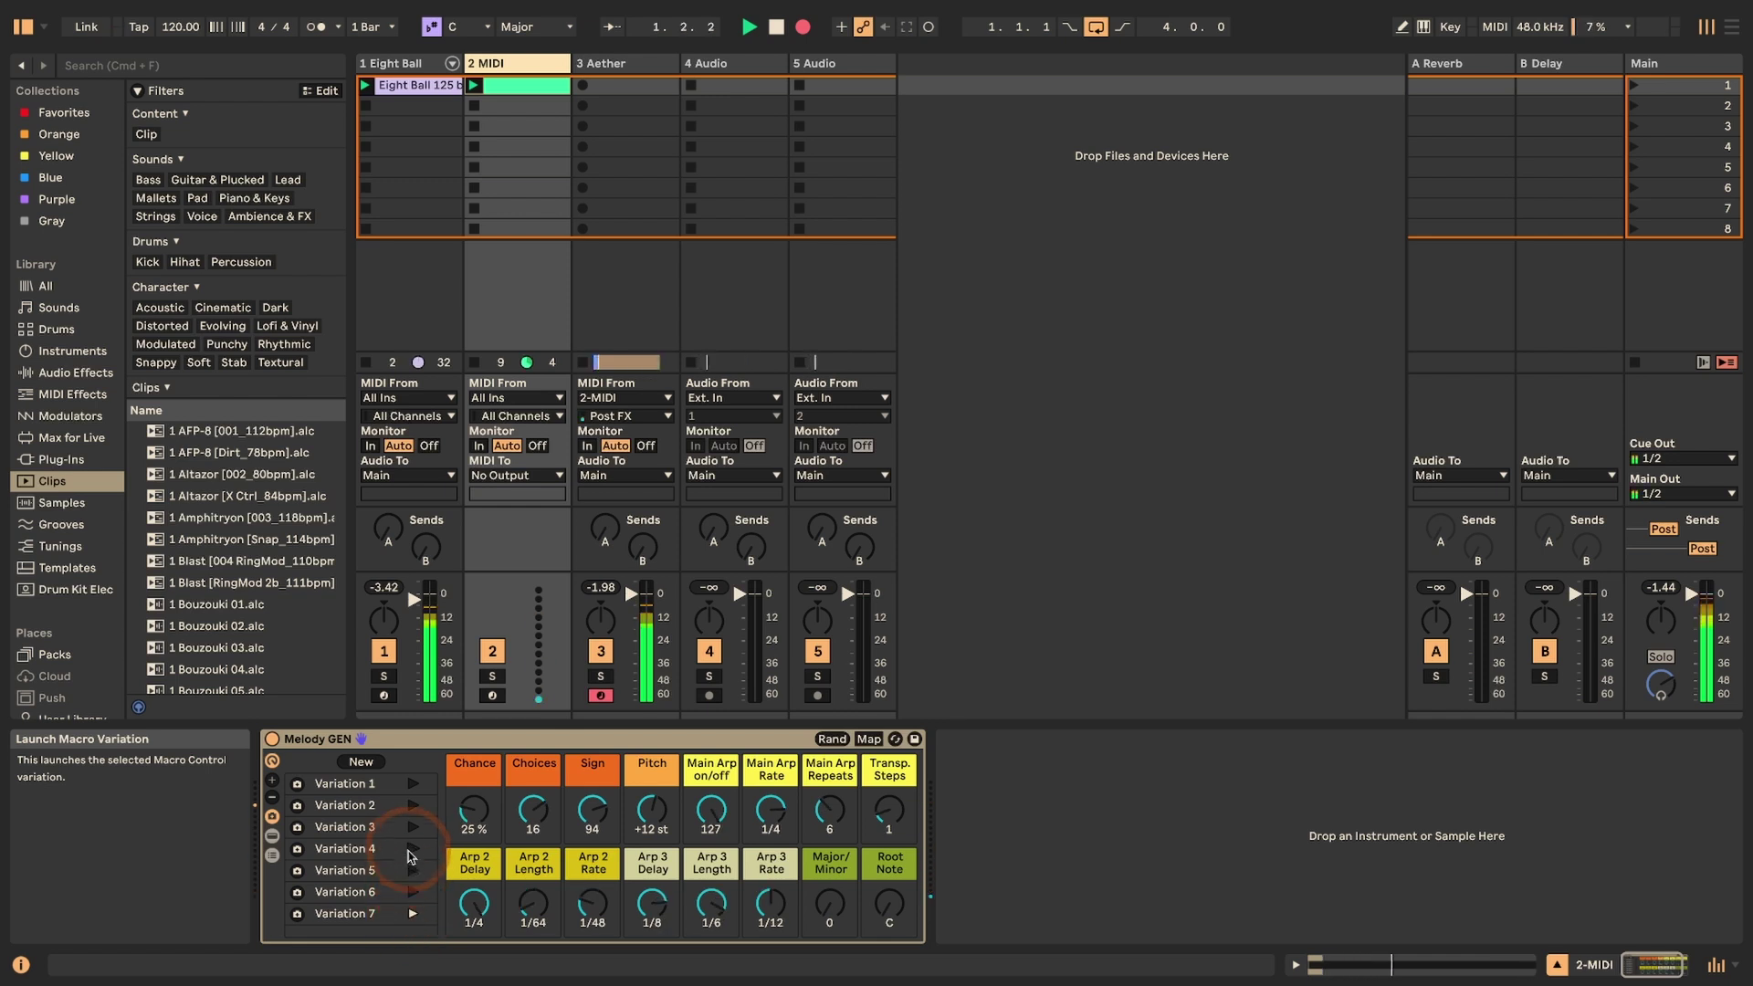
{"action": "left_click", "coordinate": [411, 828]}
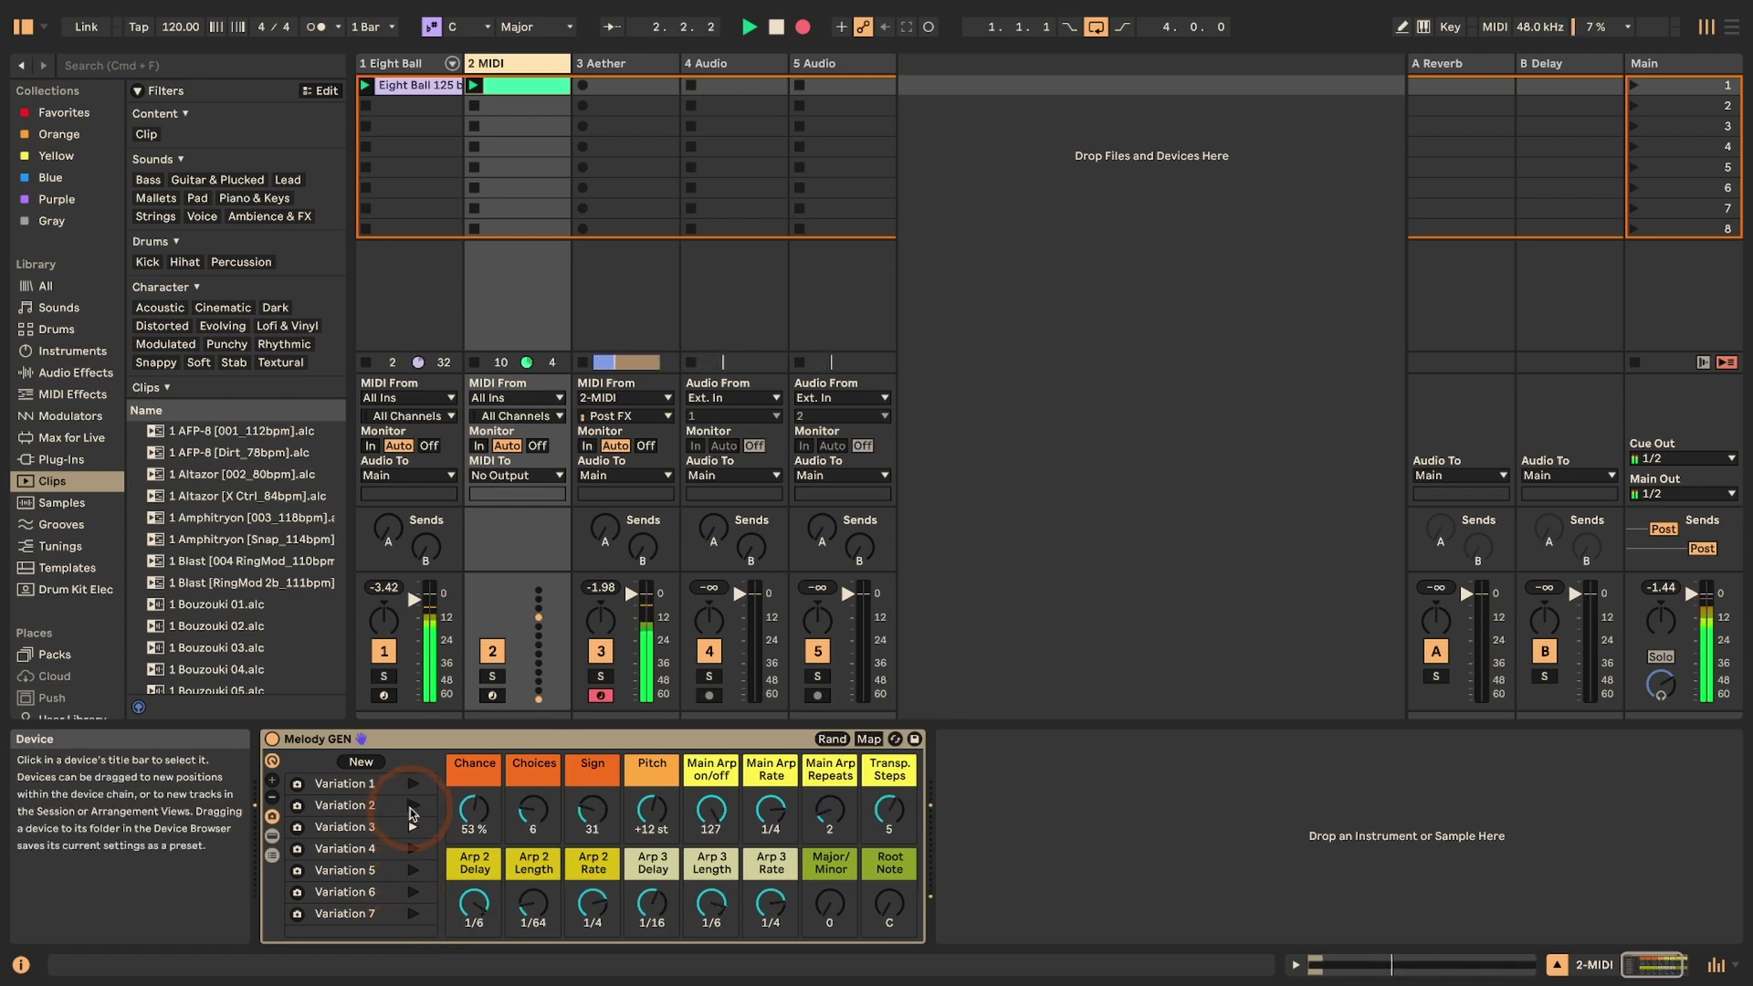
{"action": "left_click", "coordinate": [413, 806]}
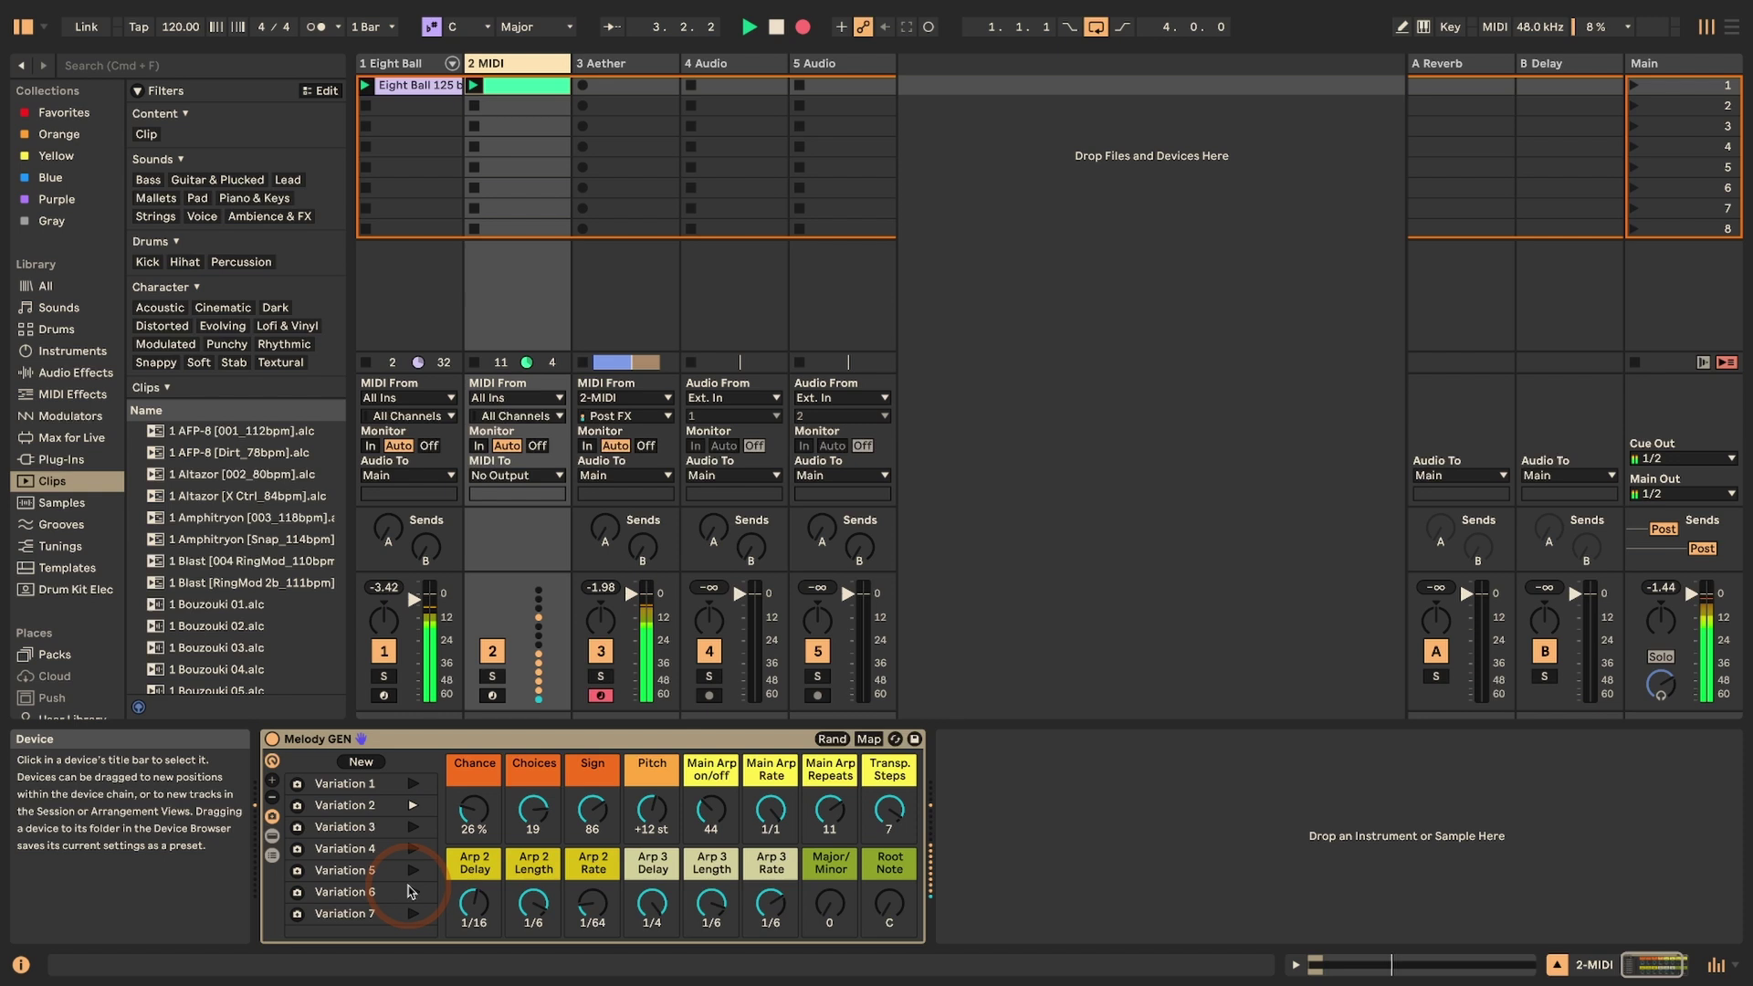
- Keep recalling Melody GEN Variations 6, 1, 3, 4, 6, 1, 4, 6, 2, ending on 3
{"action": "left_click", "coordinate": [412, 893]}
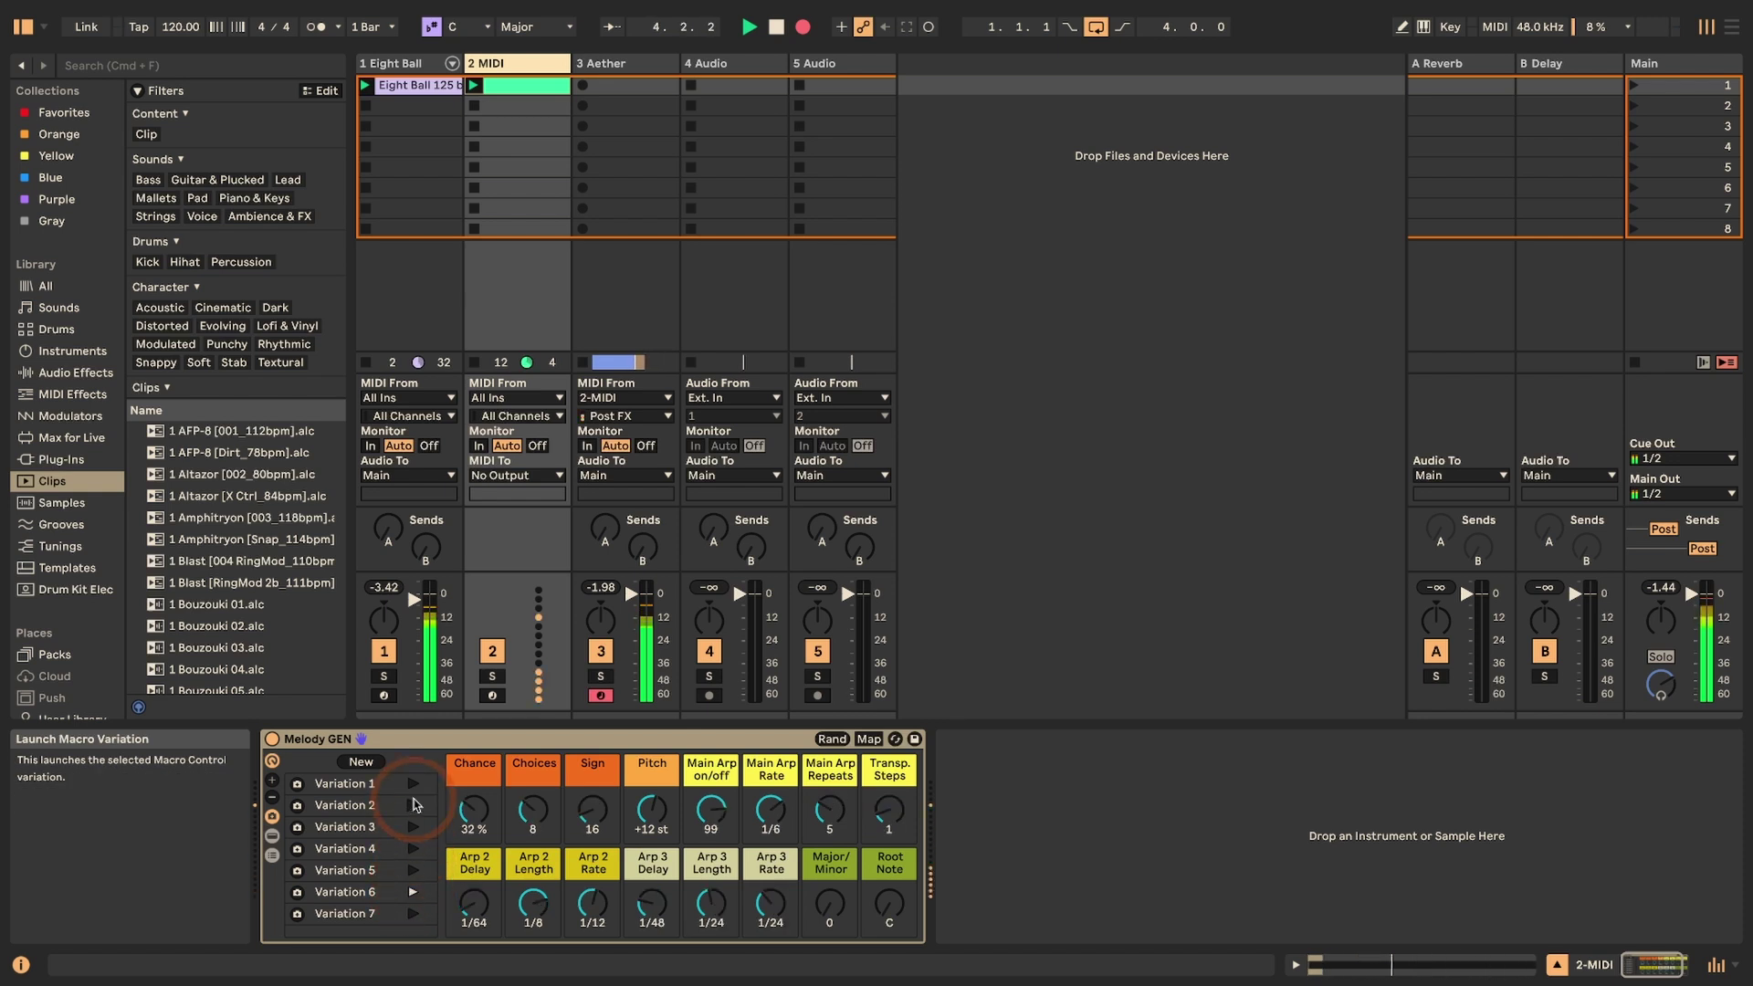
{"action": "left_click", "coordinate": [413, 785]}
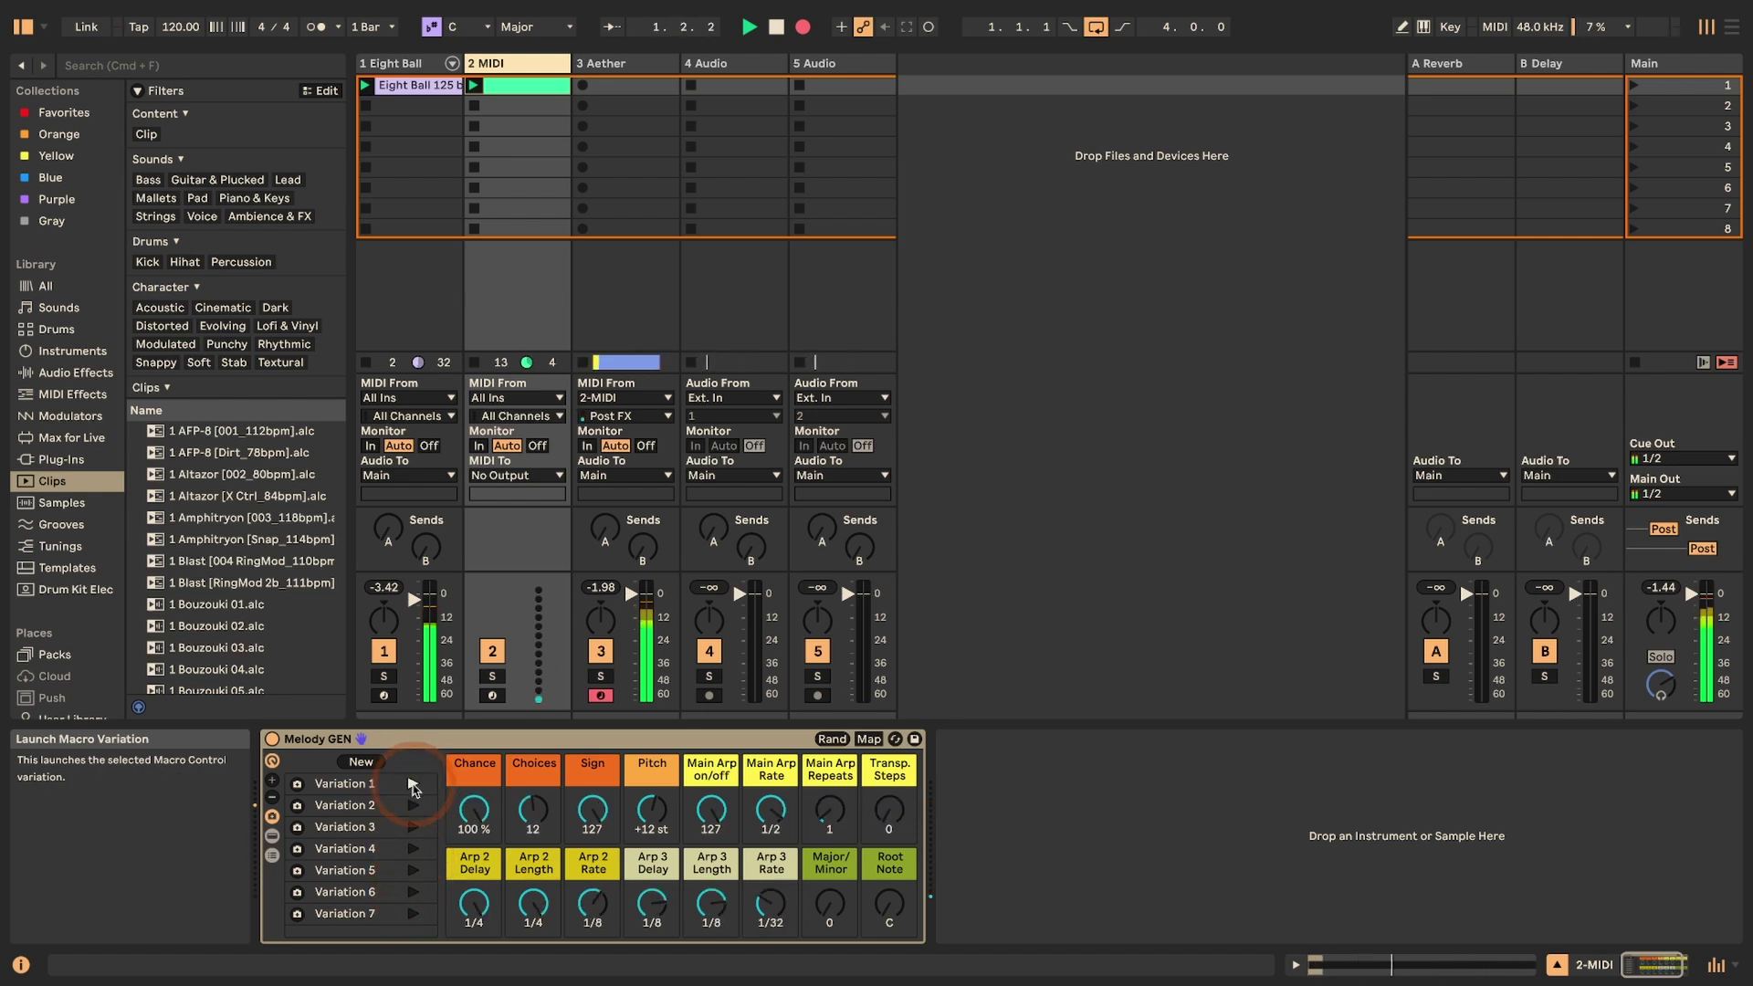
{"action": "left_click", "coordinate": [412, 827]}
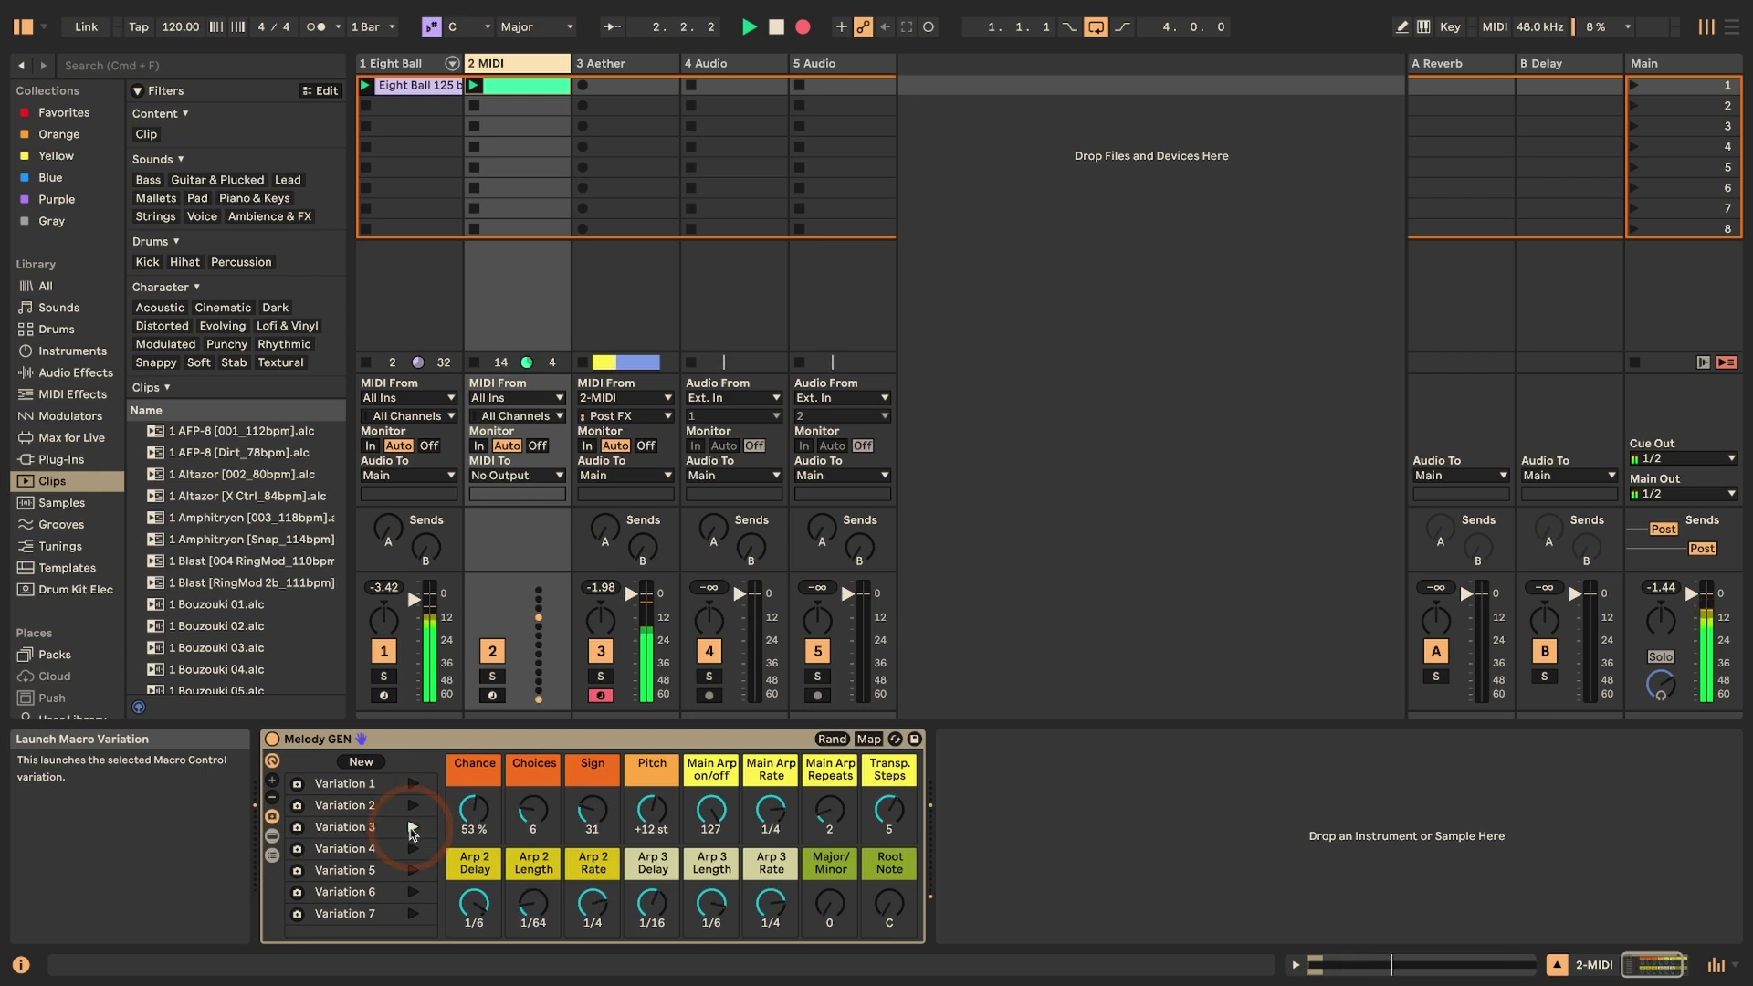
{"action": "left_click", "coordinate": [413, 849]}
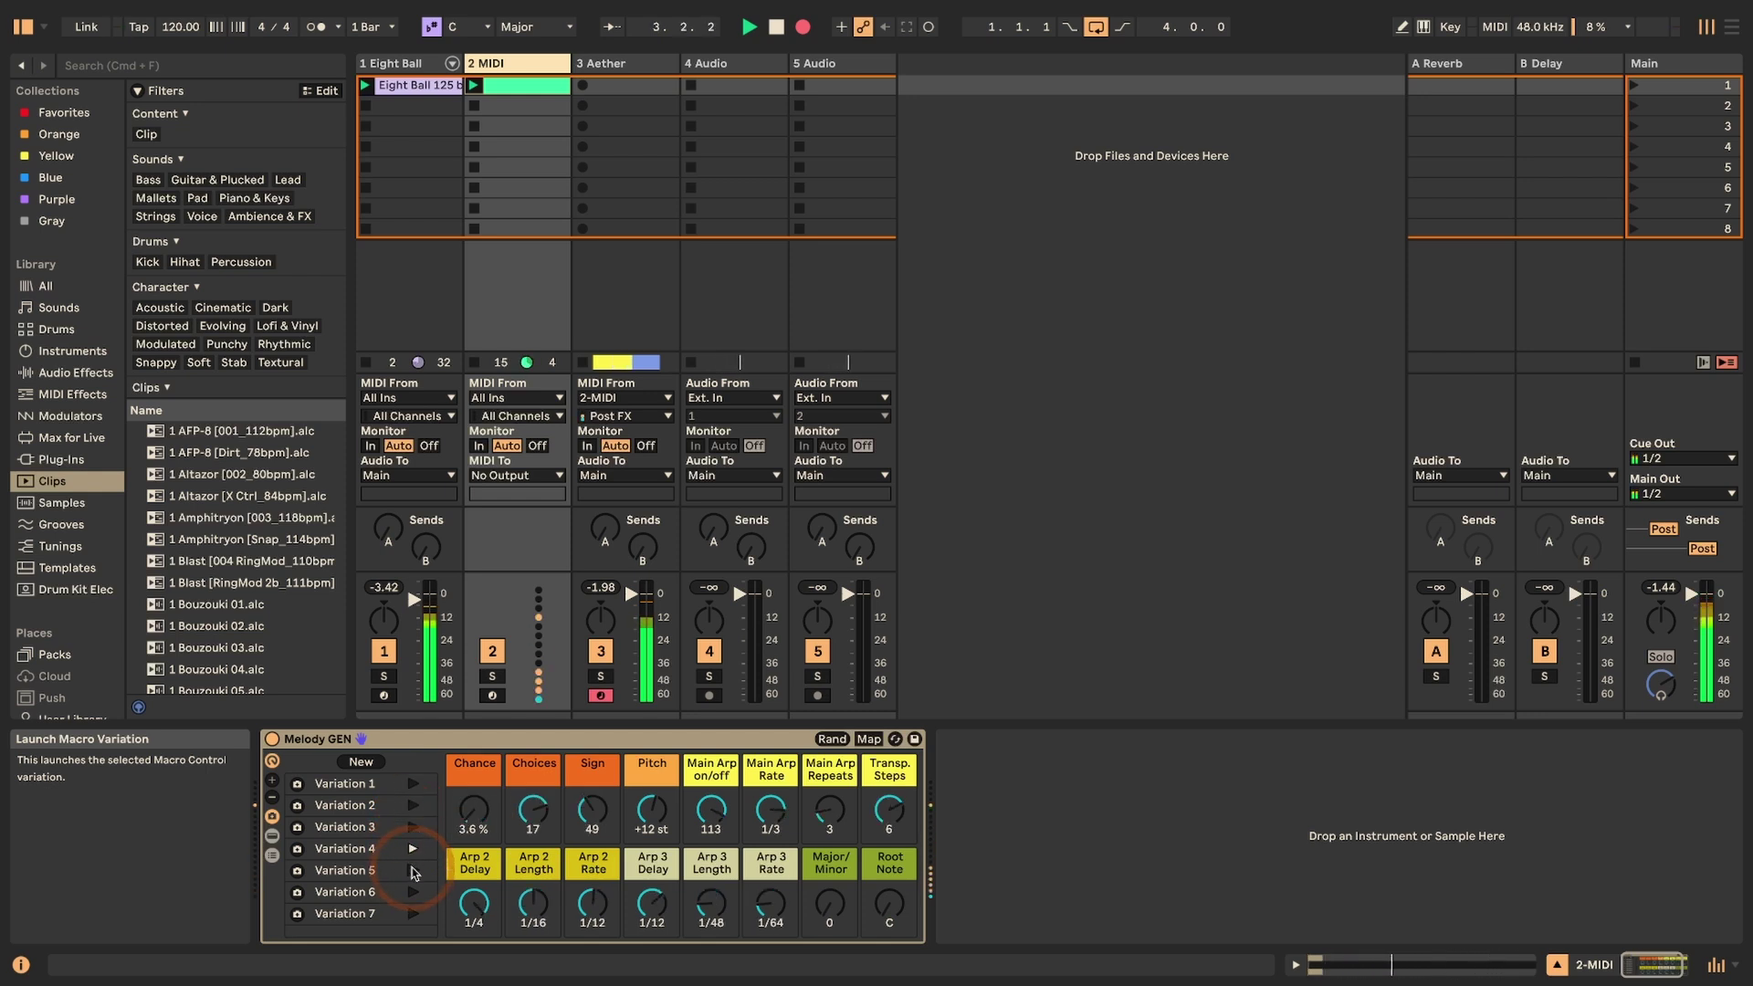
{"action": "left_click", "coordinate": [412, 893]}
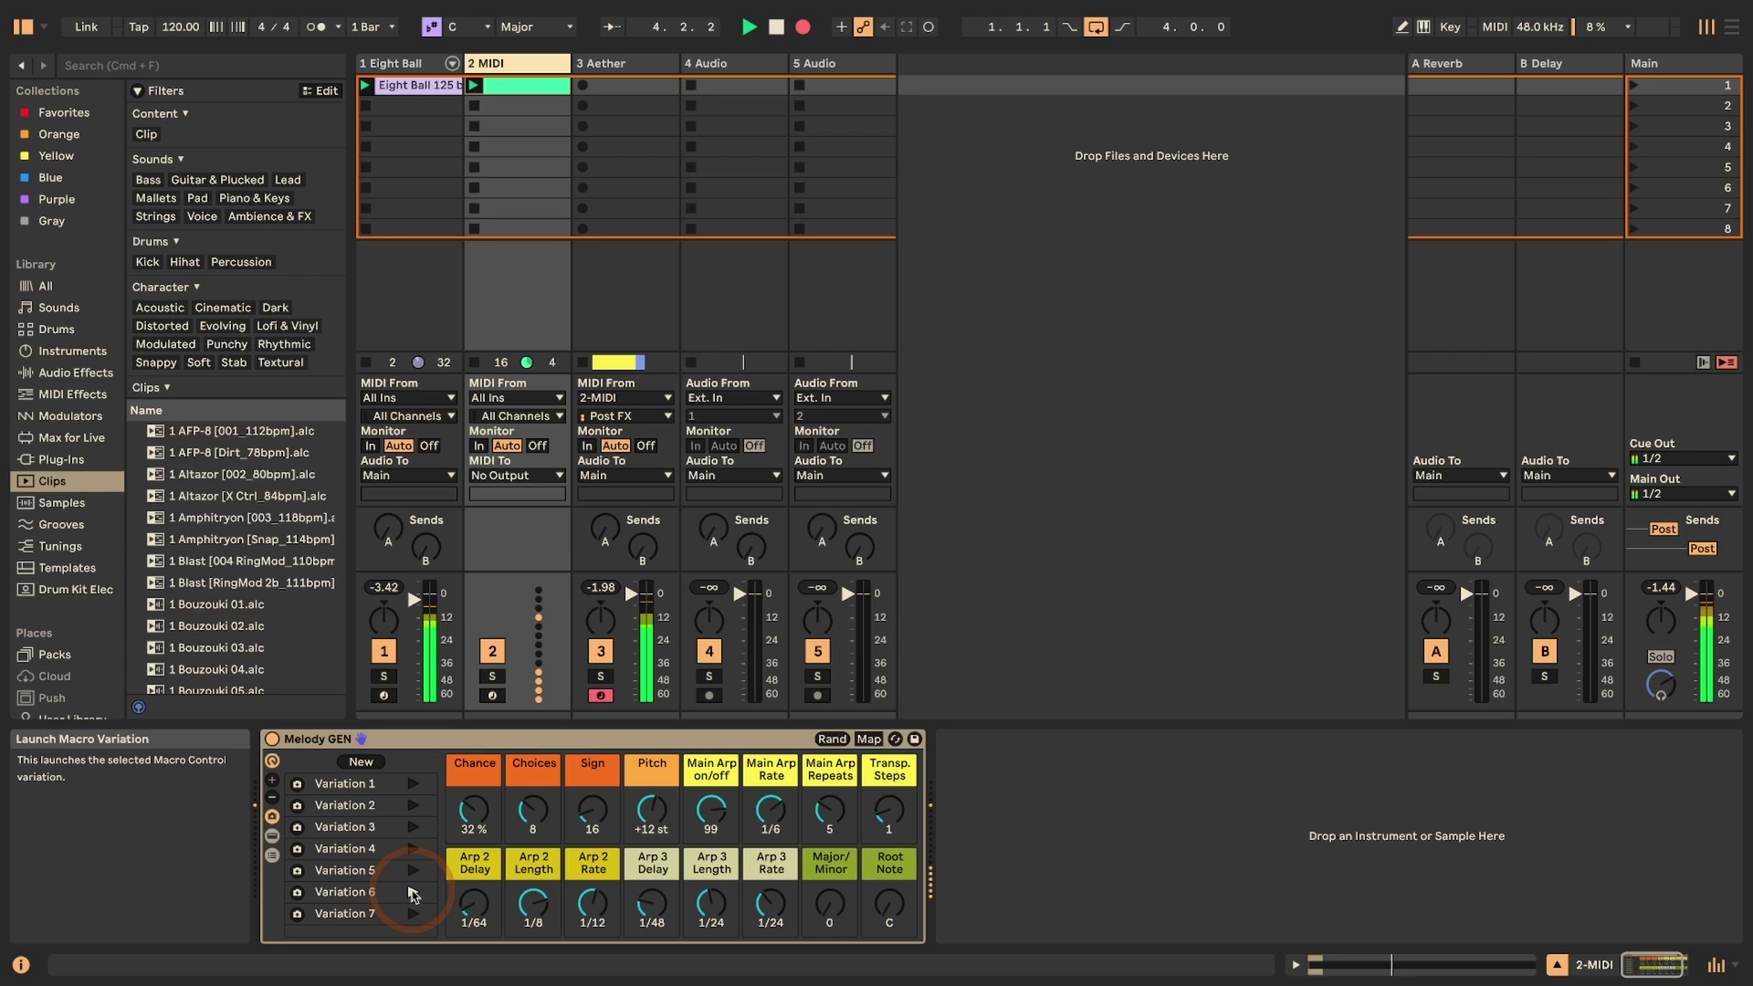
{"action": "left_click", "coordinate": [411, 784]}
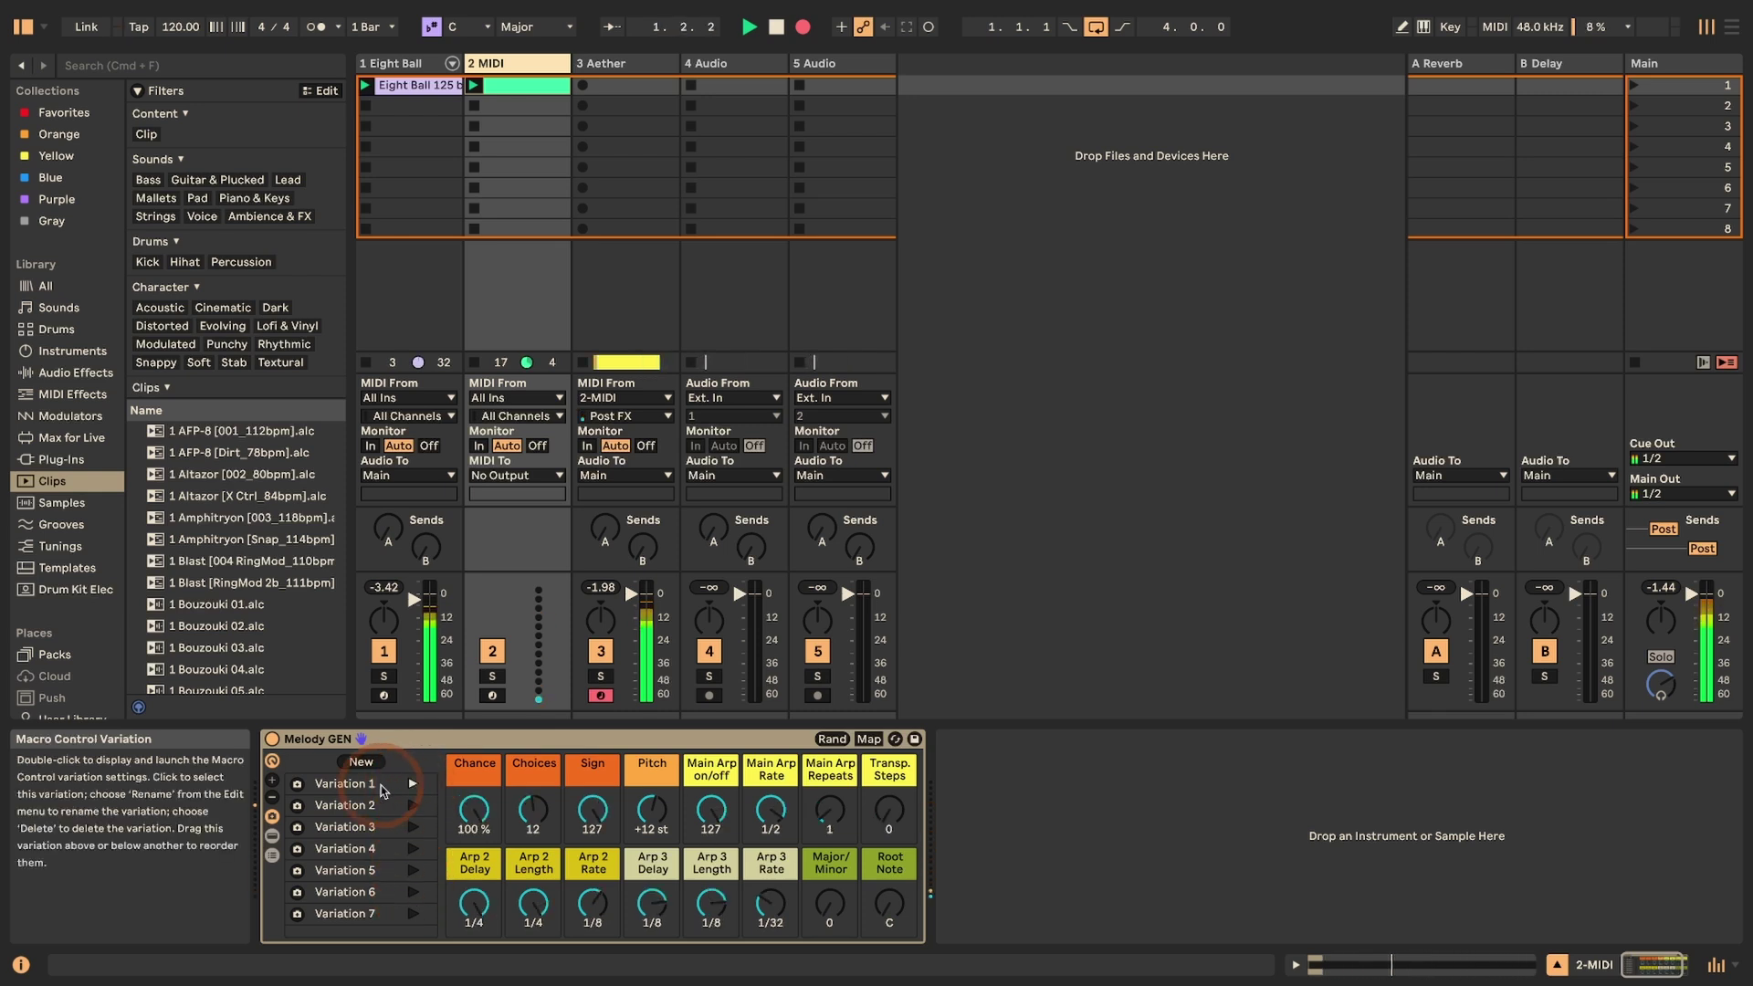
{"action": "left_click", "coordinate": [413, 849]}
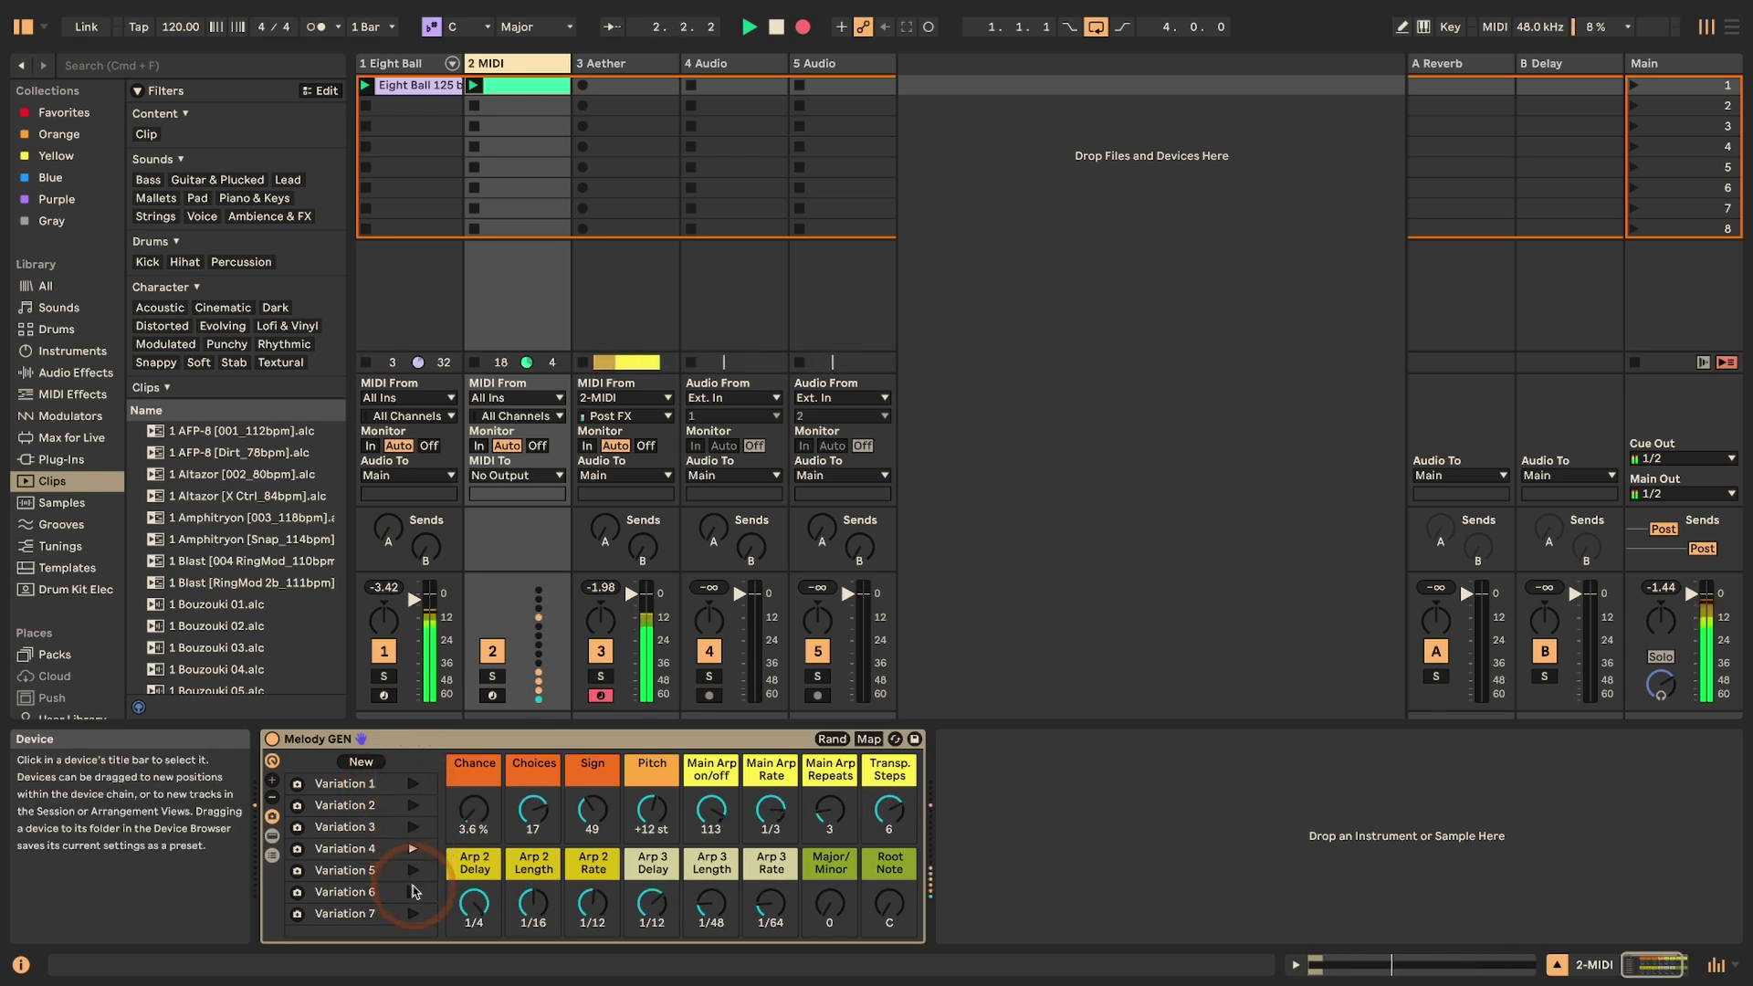
{"action": "left_click", "coordinate": [413, 893]}
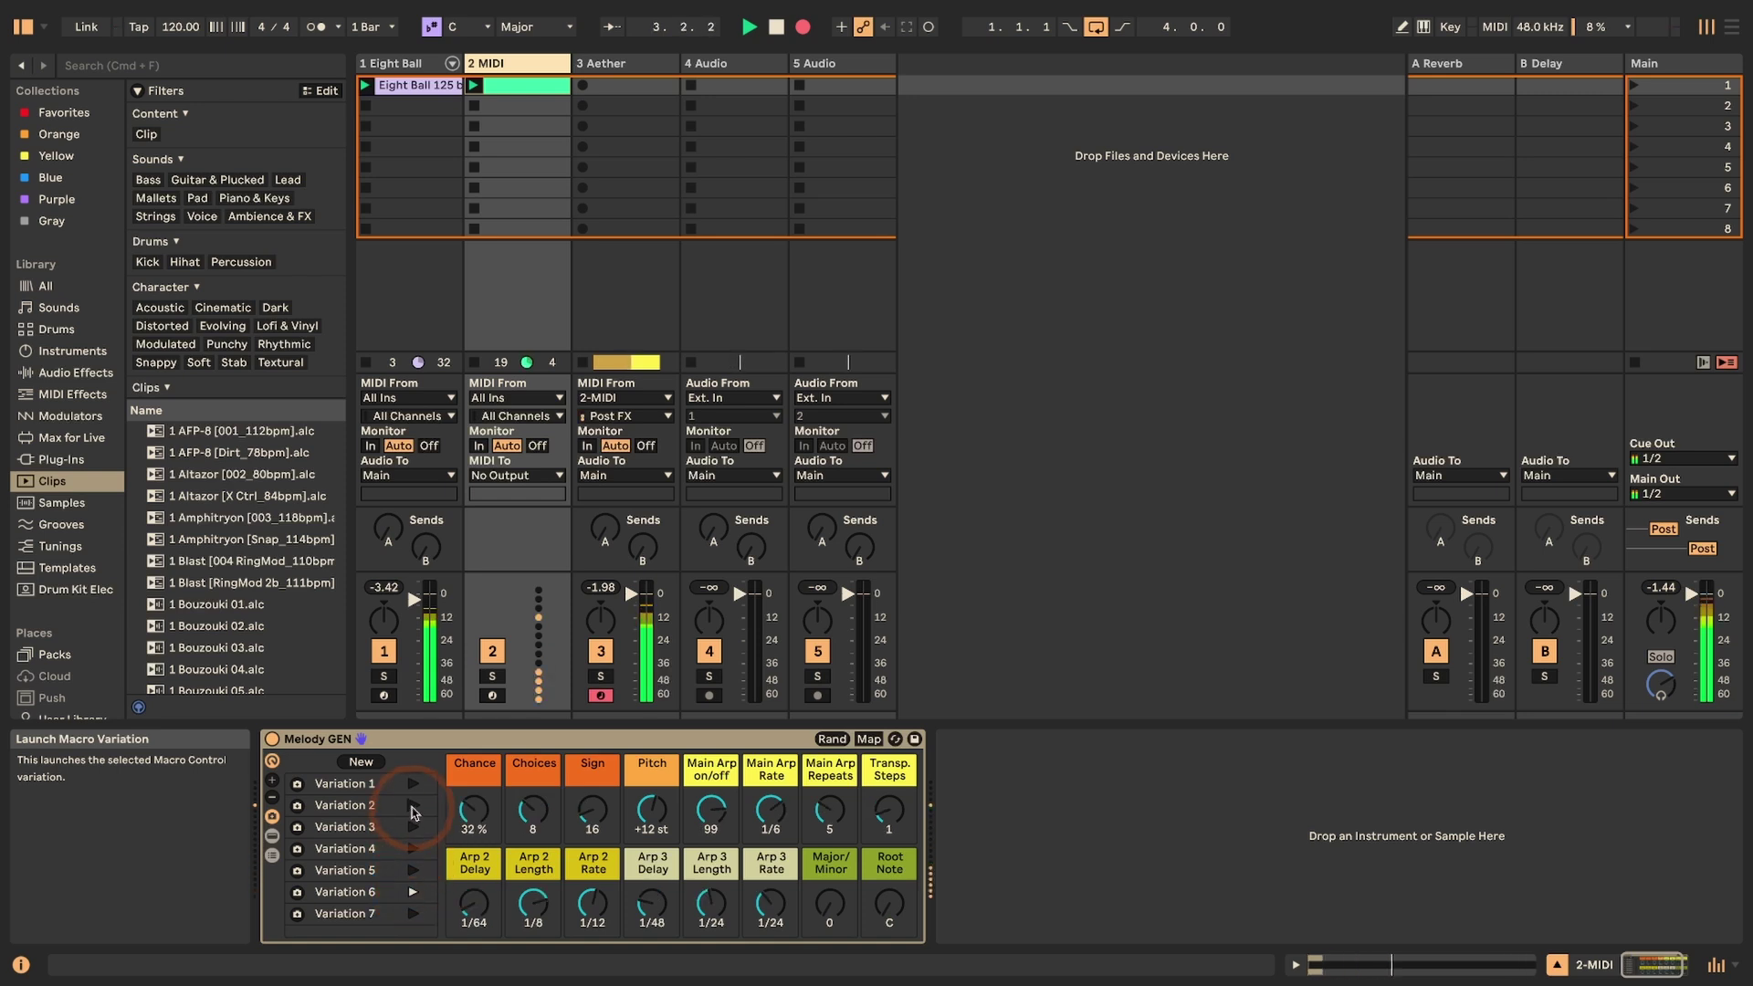
{"action": "left_click", "coordinate": [412, 805]}
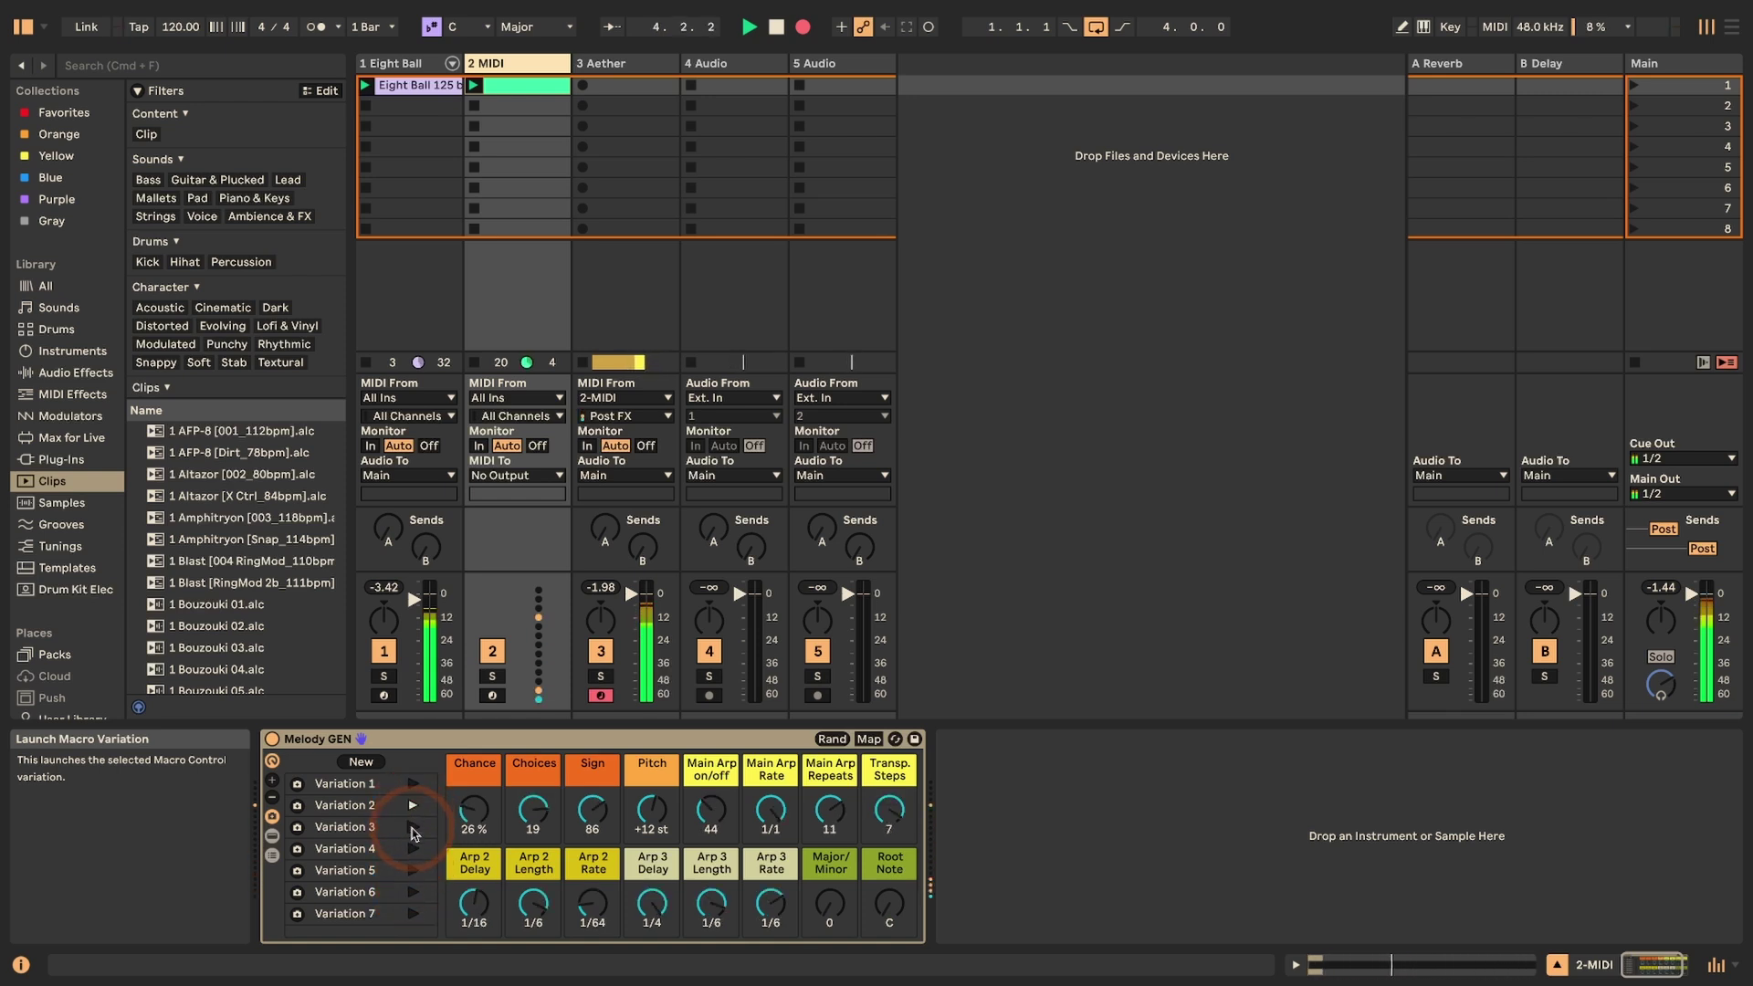
{"action": "left_click", "coordinate": [412, 831]}
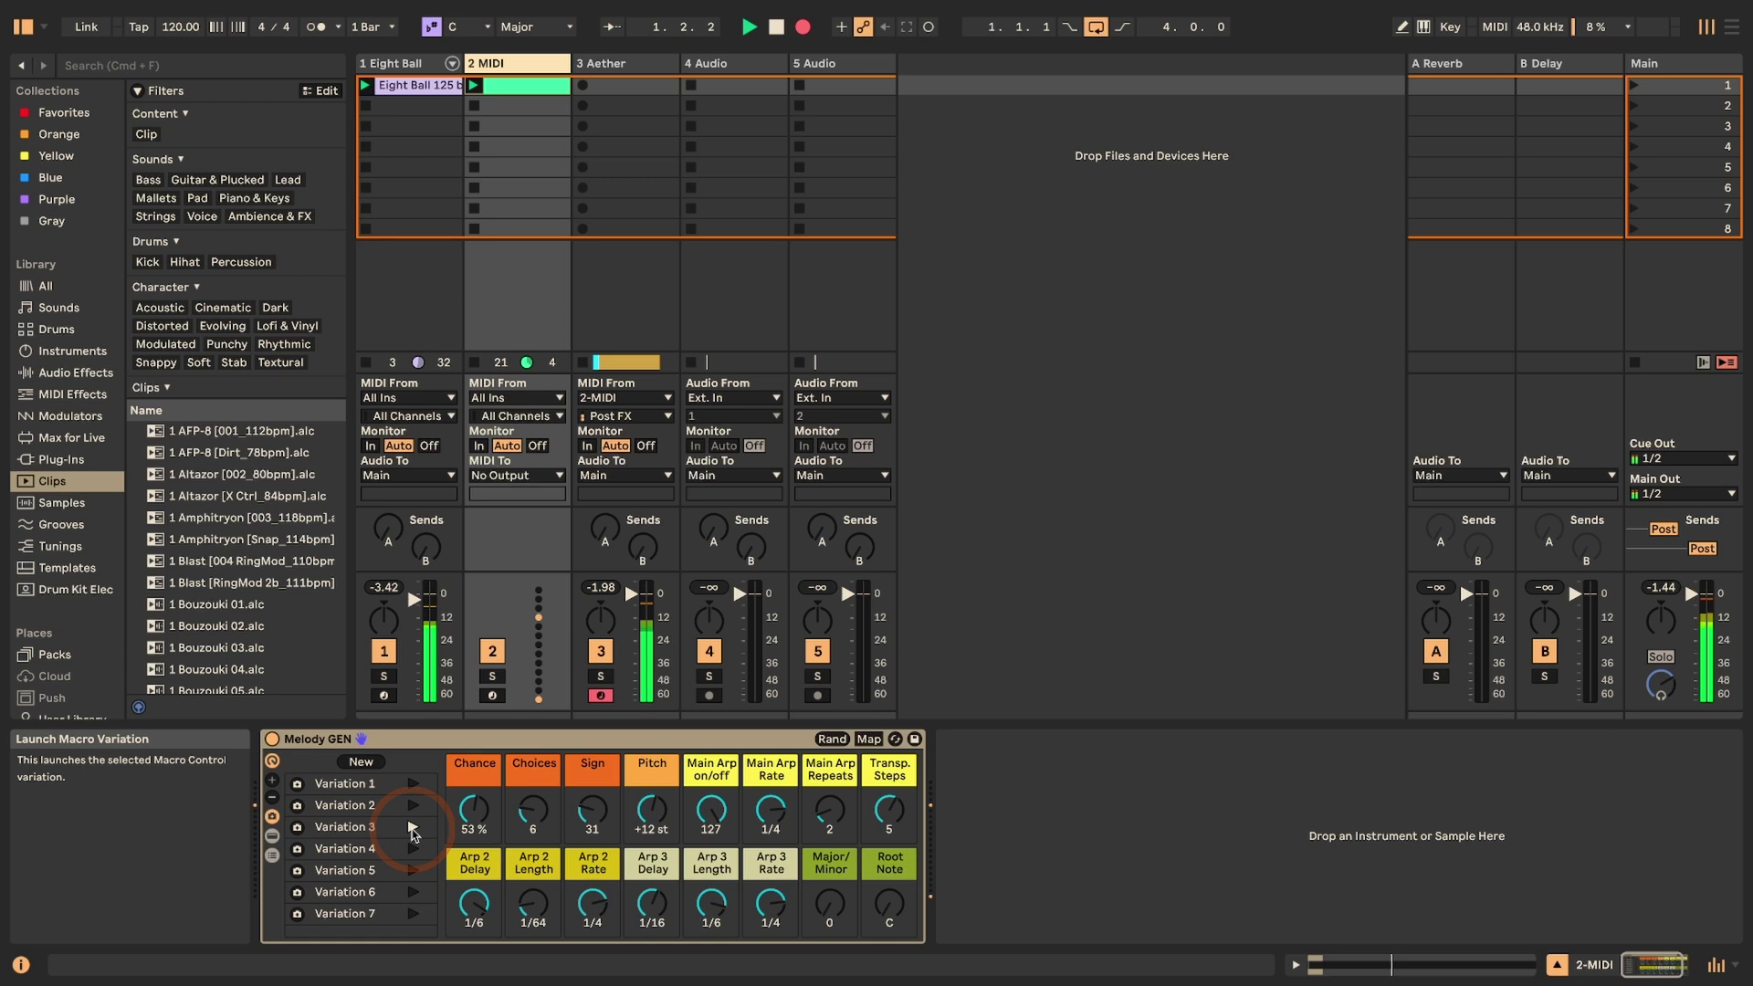
- Stop recording, zoom the Arrangement to the Aether clip, and unfold 3 Aether's take lanes
{"action": "key", "text": "space"}
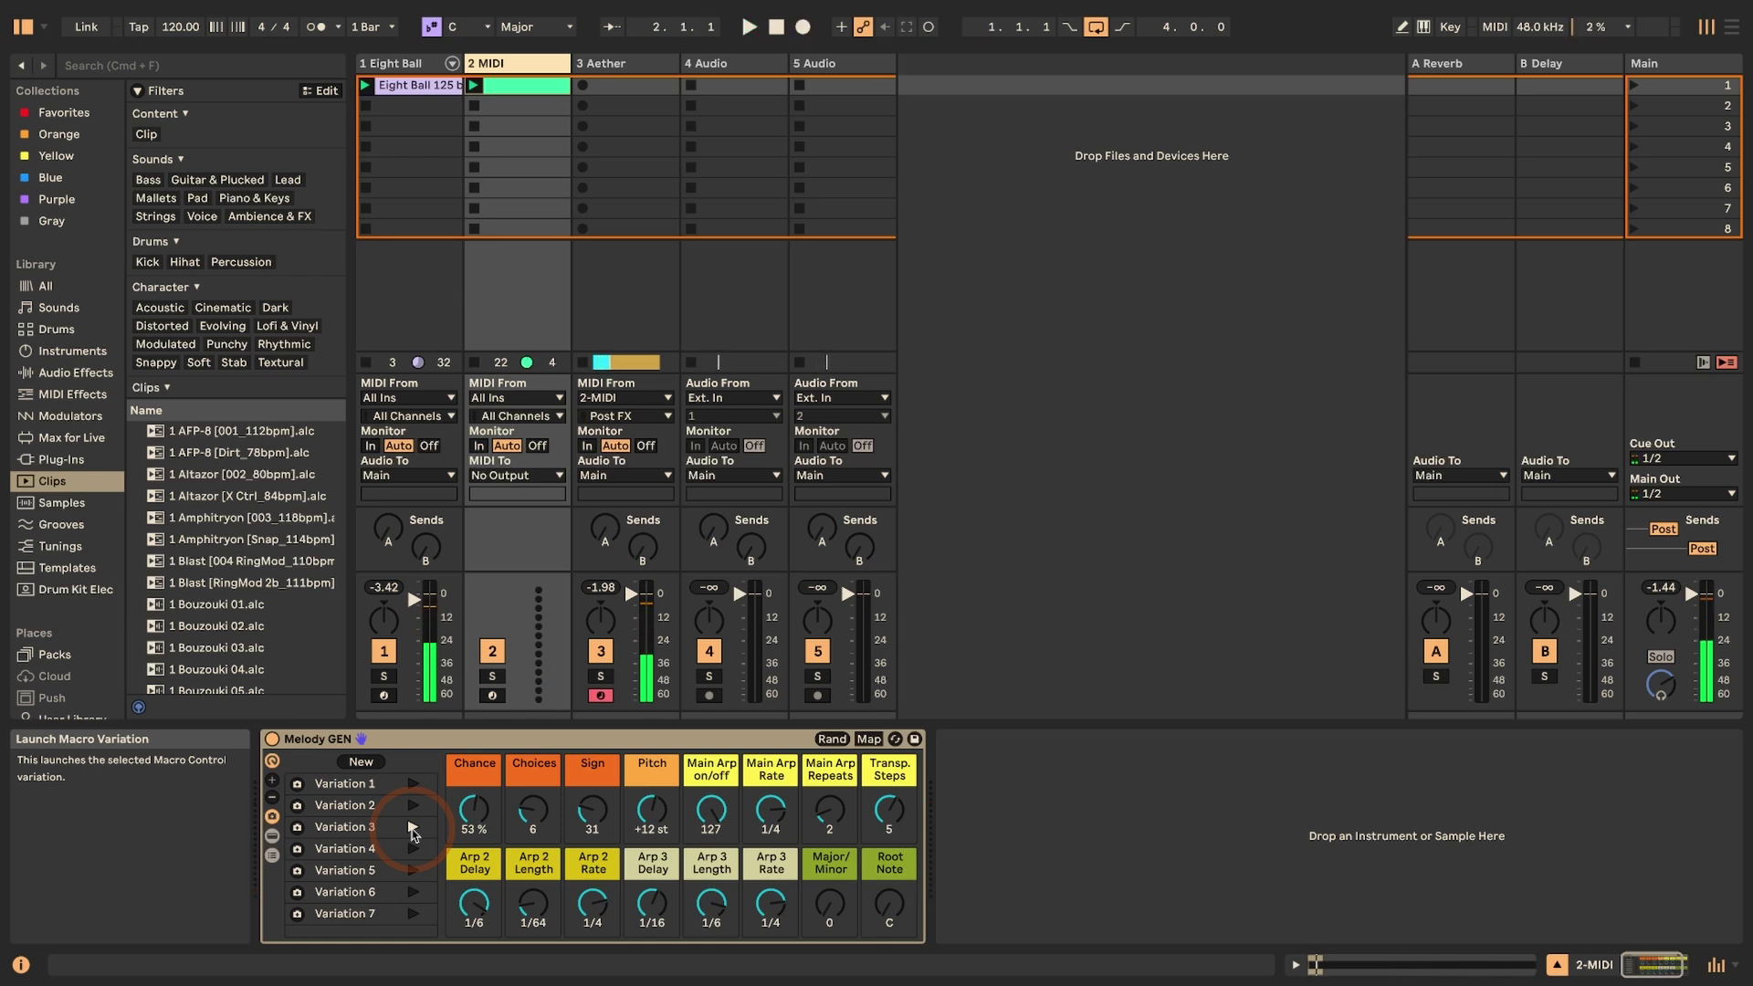
{"action": "key", "text": "Tab"}
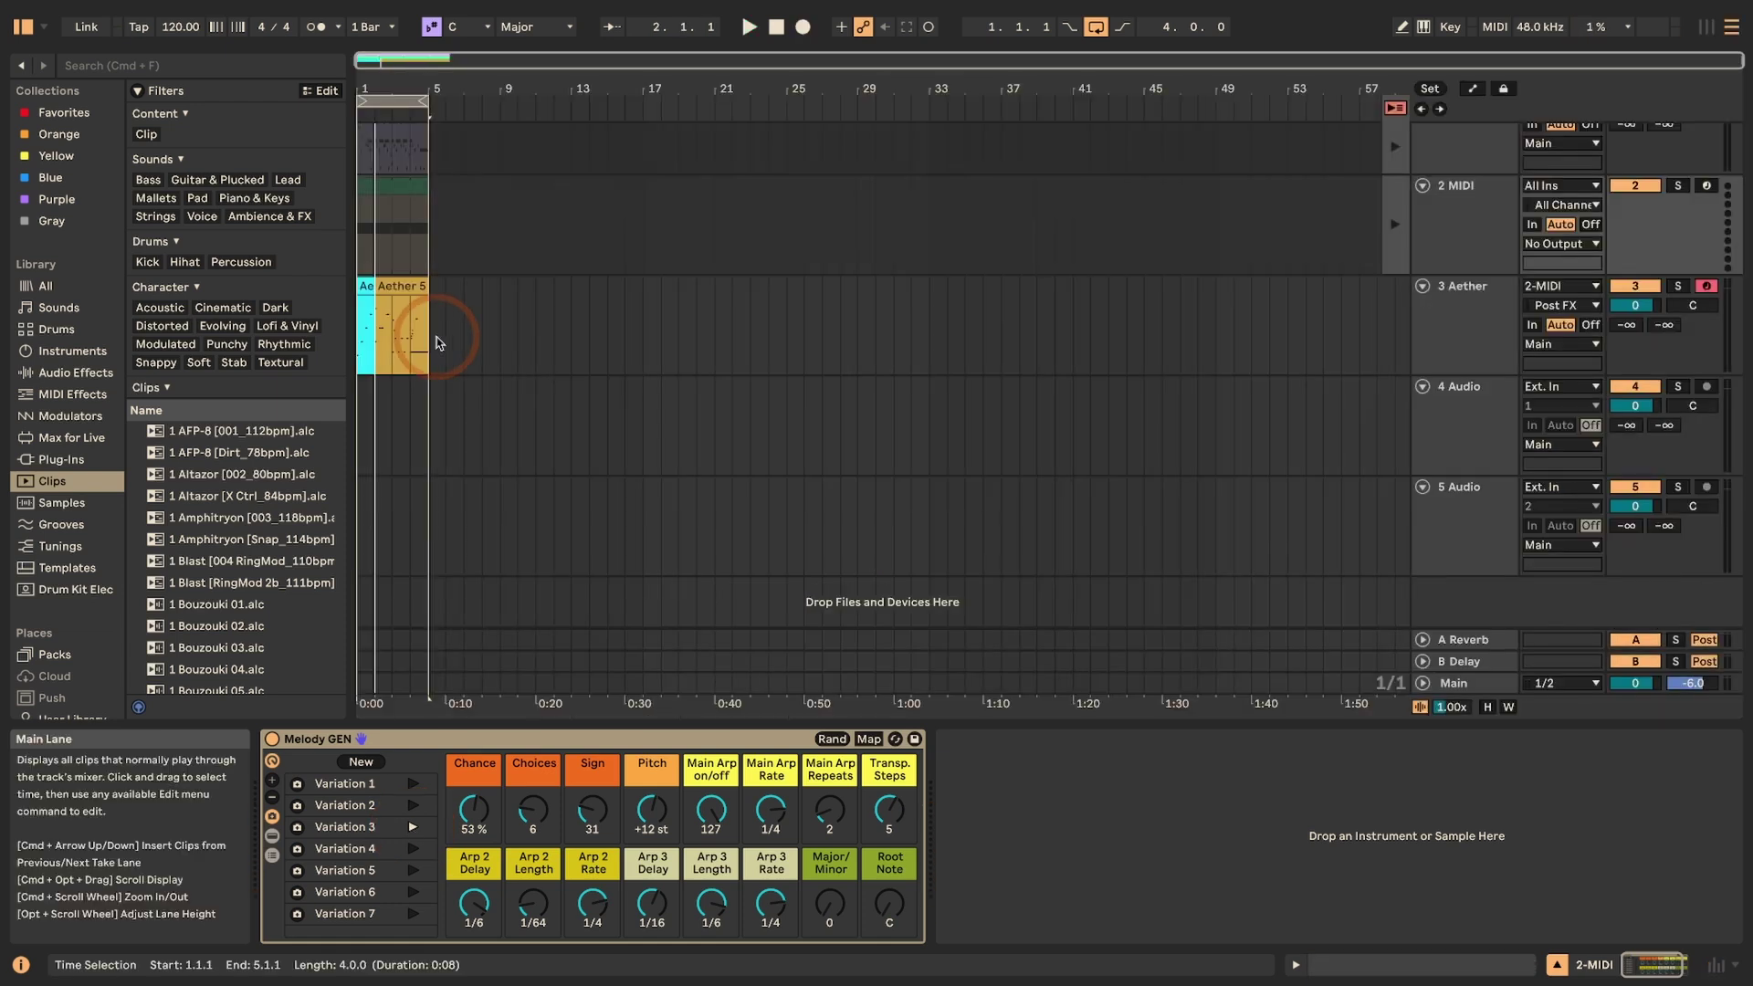
{"action": "left_click", "coordinate": [429, 342]}
{"action": "left_click", "coordinate": [362, 340]}
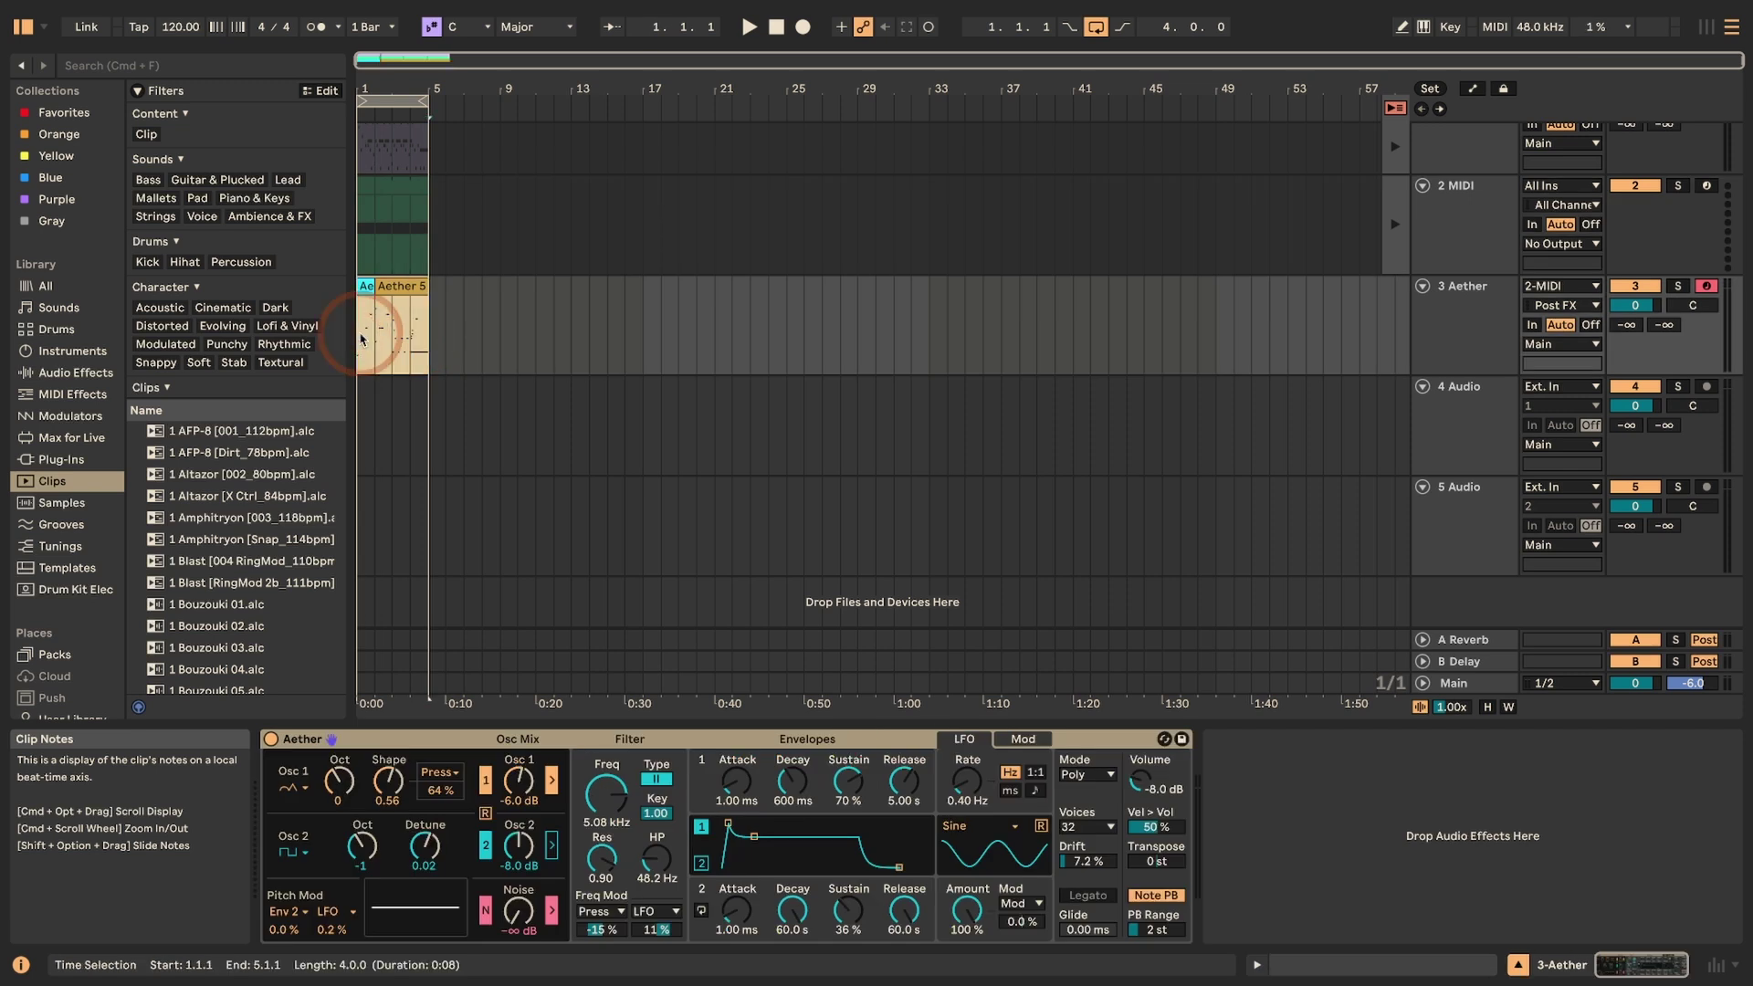
{"action": "key", "text": "z"}
{"action": "left_click", "coordinate": [1476, 328]}
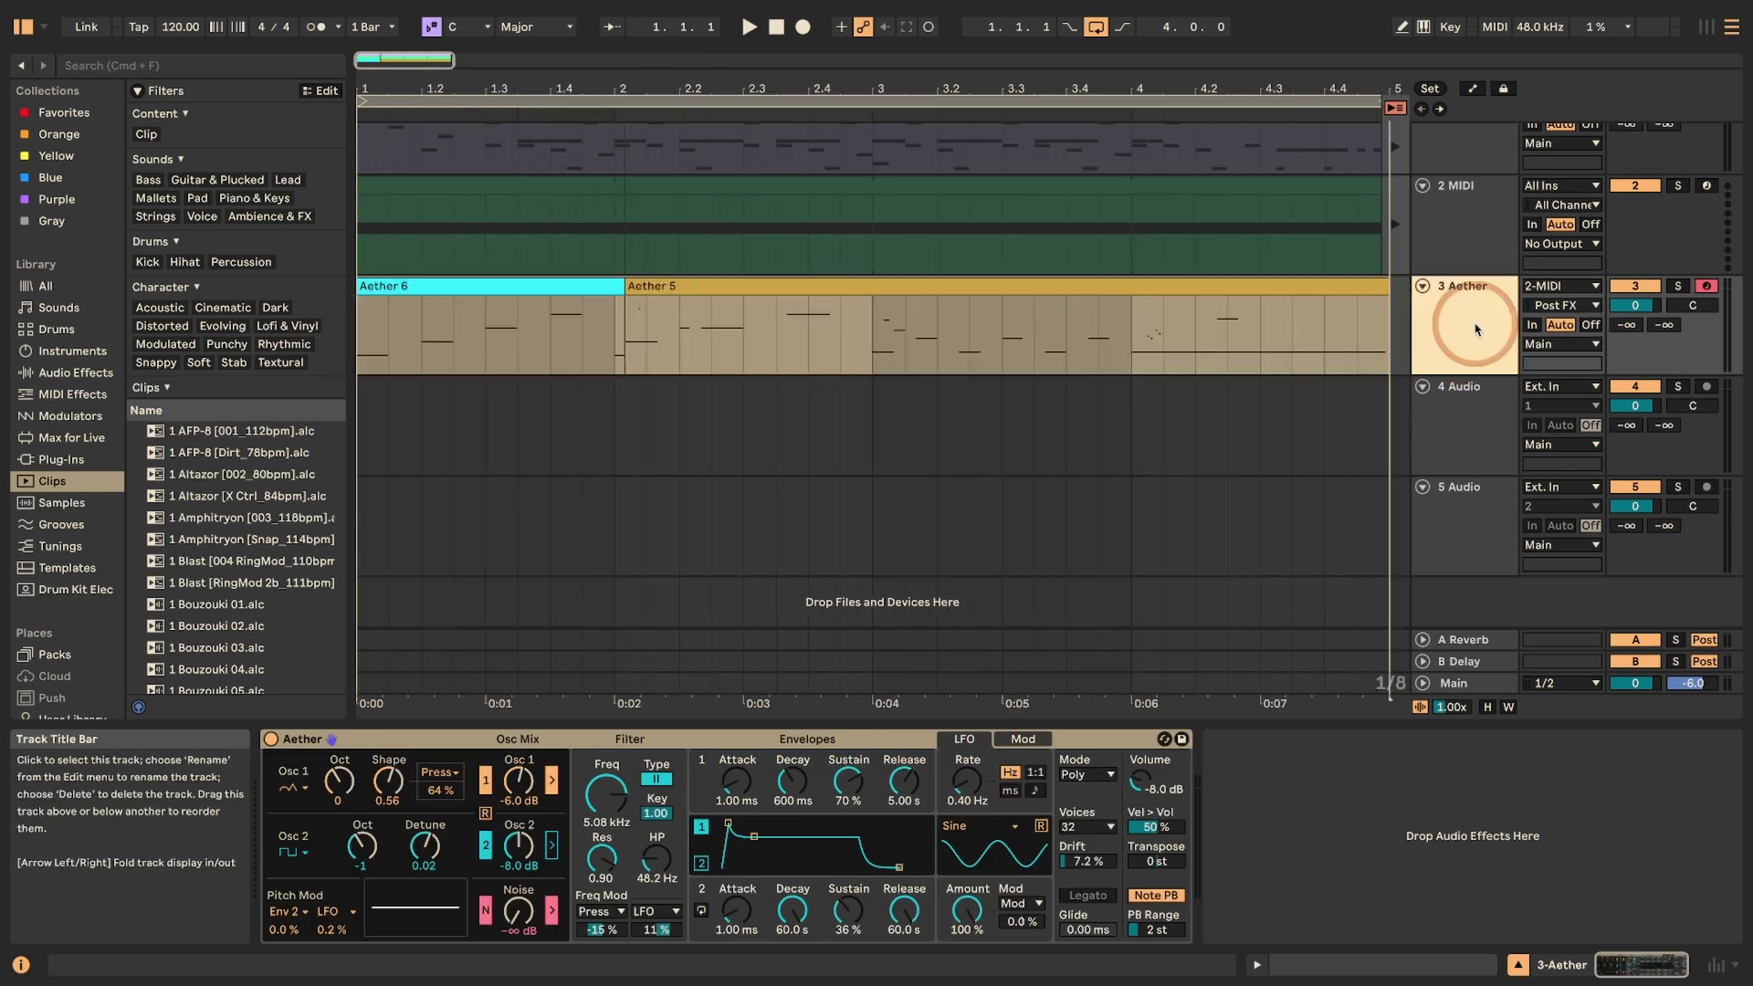
{"action": "key", "text": "alt+super+u"}
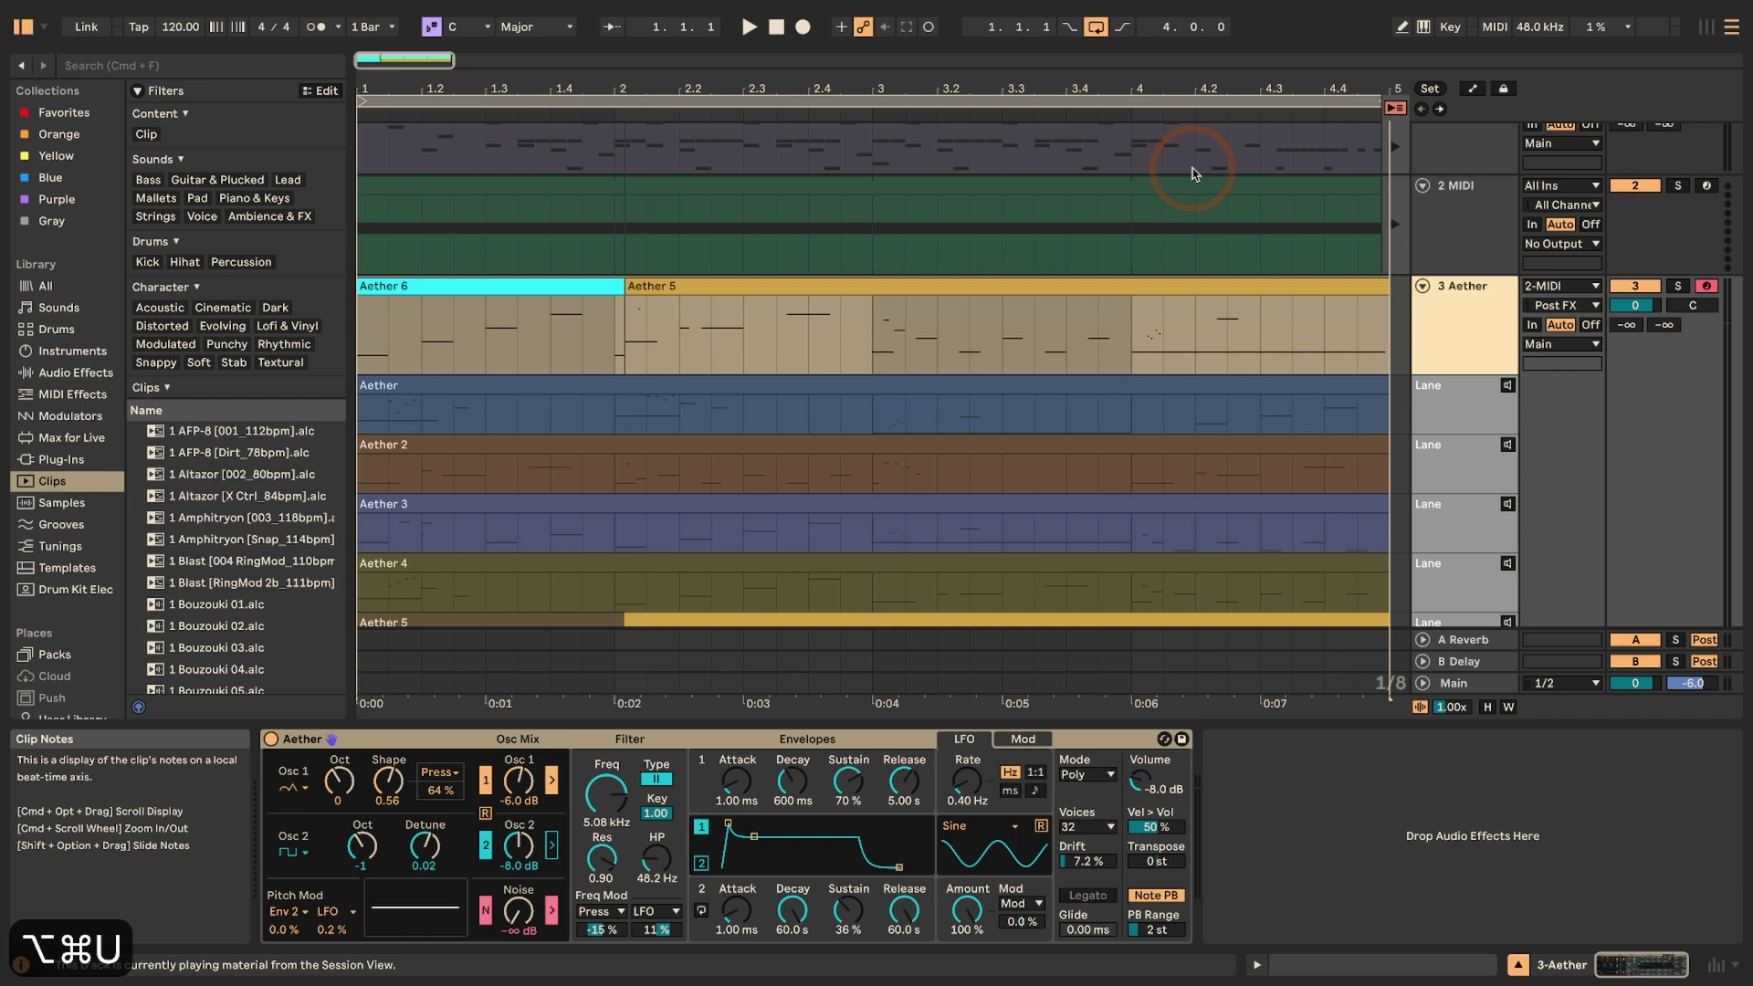
- In Draw mode, comp half-bar slices 1–3.3 from takes Aether 5, 3, 2, 3 and 2
{"action": "key", "text": "b"}
{"action": "scroll", "coordinate": [438, 318], "scroll_direction": "down", "scroll_amount": 3}
{"action": "scroll", "coordinate": [443, 313], "scroll_direction": "down", "scroll_amount": 2}
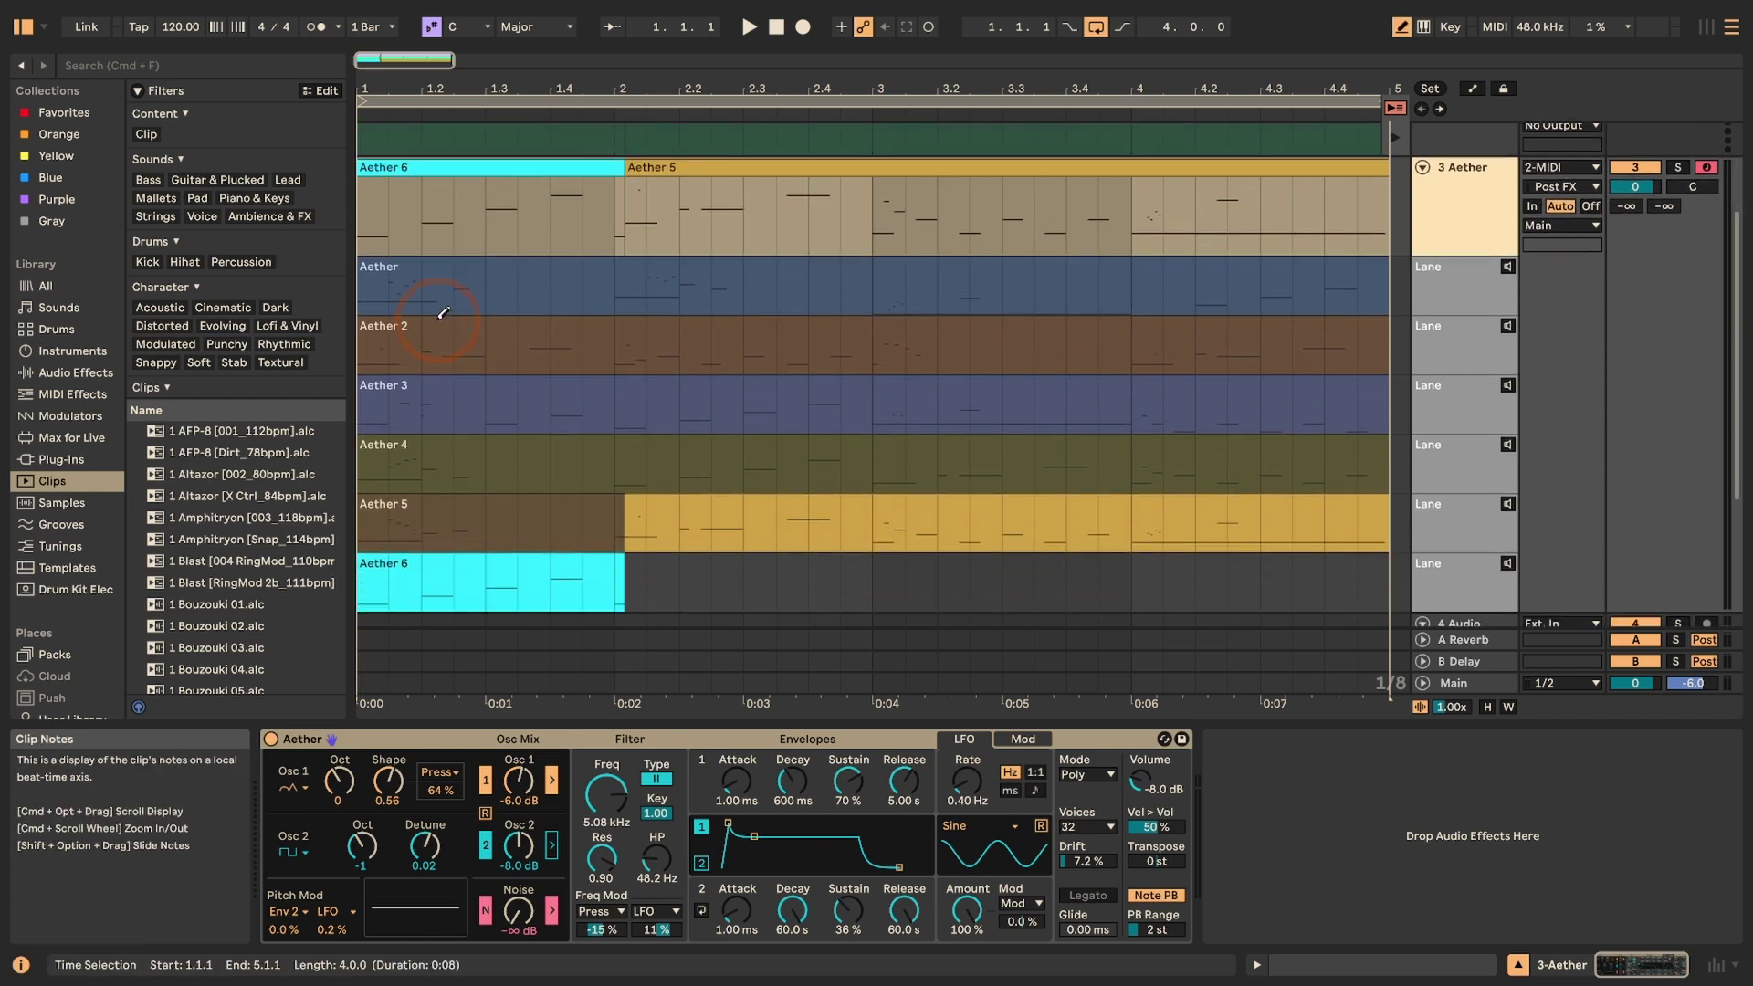
{"action": "left_click_drag", "start_coordinate": [485, 483], "coordinate": [360, 480]}
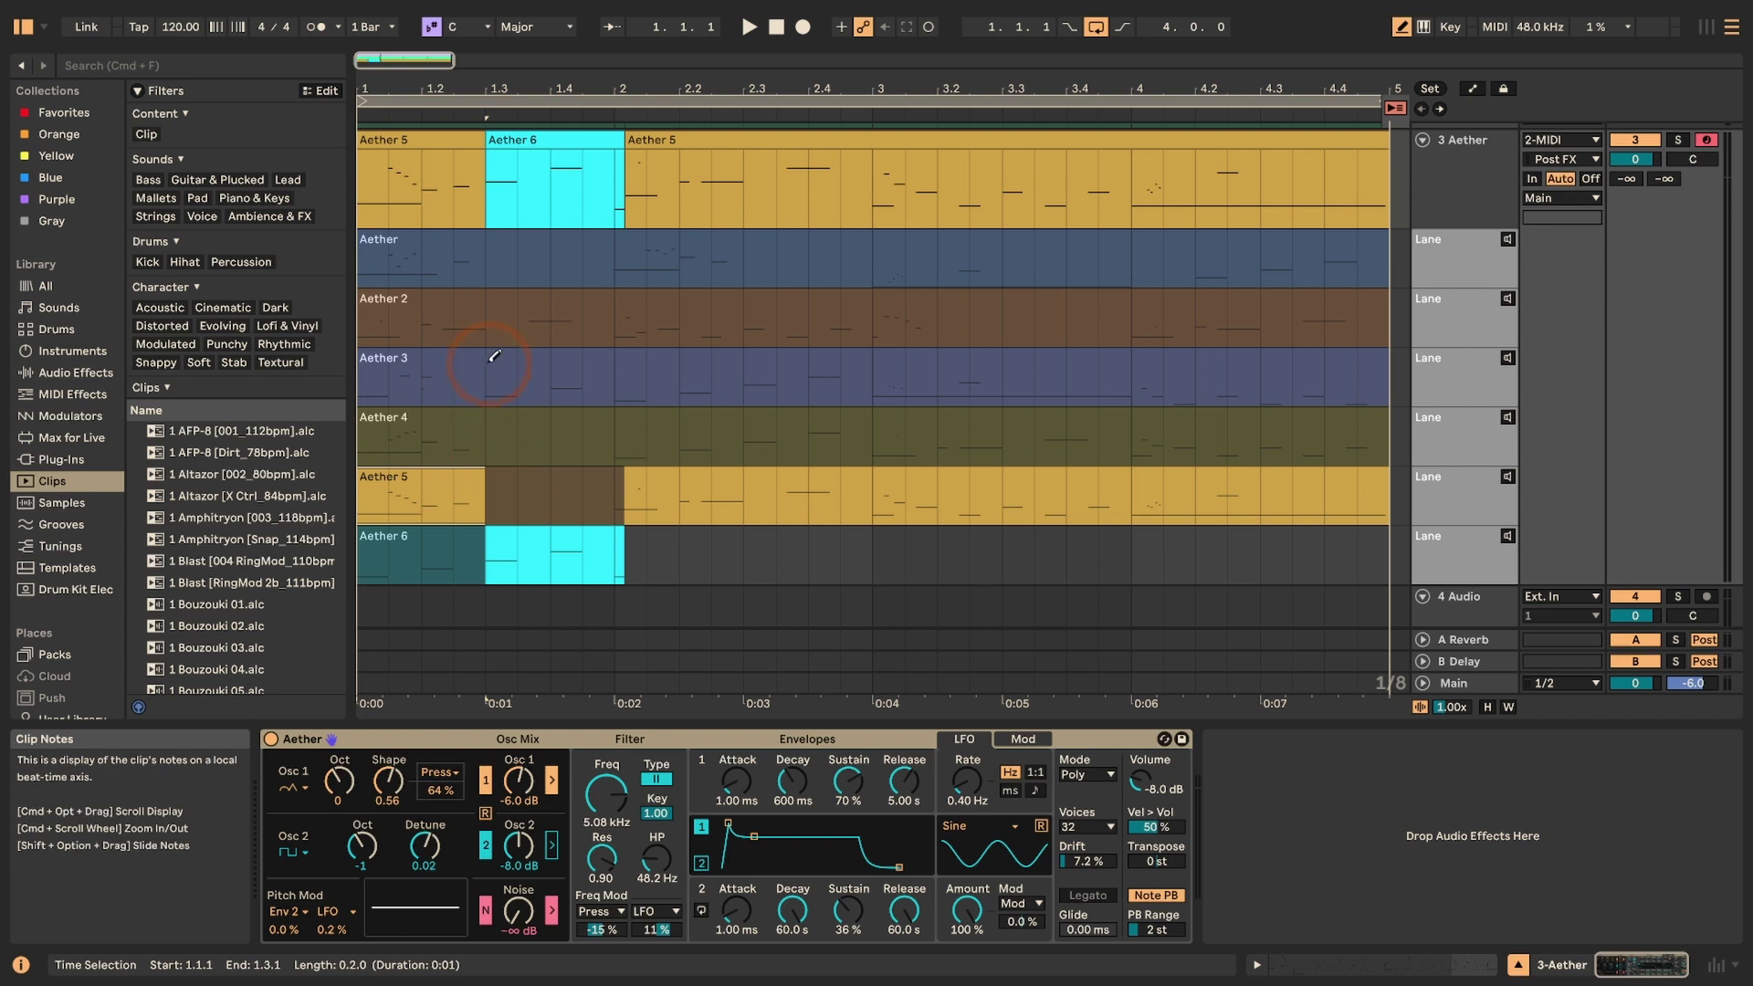
{"action": "left_click_drag", "start_coordinate": [494, 356], "coordinate": [605, 374]}
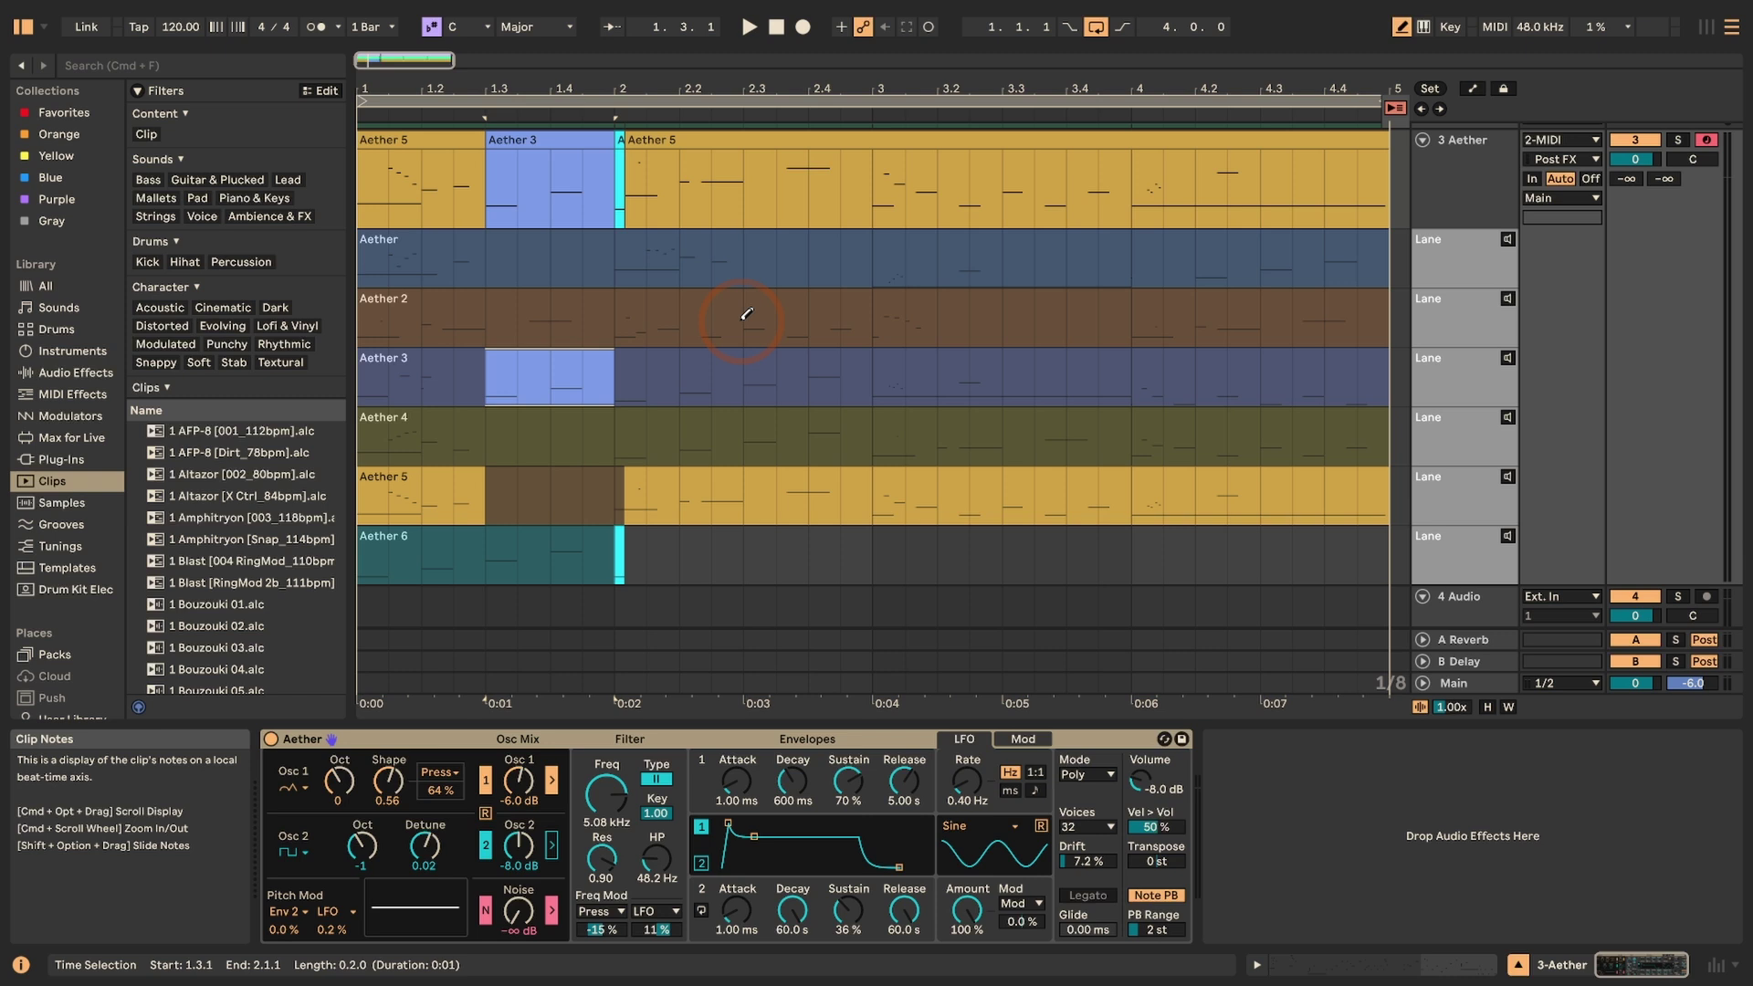
{"action": "left_click_drag", "start_coordinate": [747, 314], "coordinate": [634, 315]}
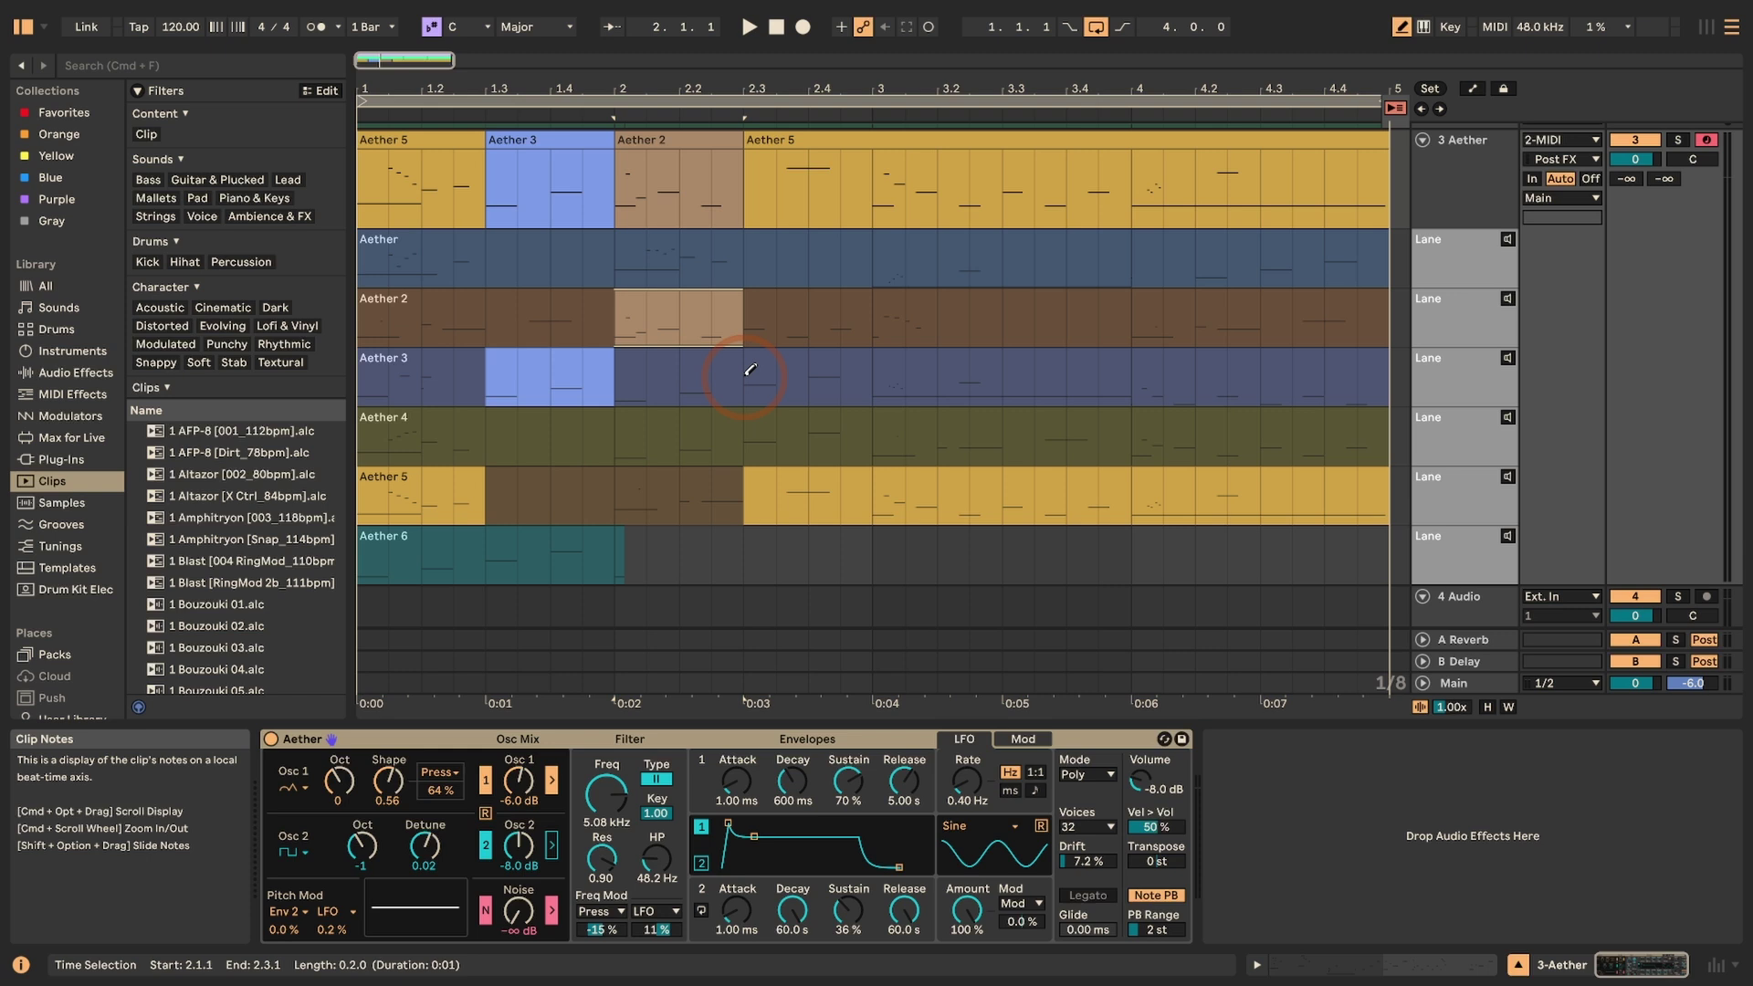
{"action": "left_click_drag", "start_coordinate": [749, 369], "coordinate": [872, 375]}
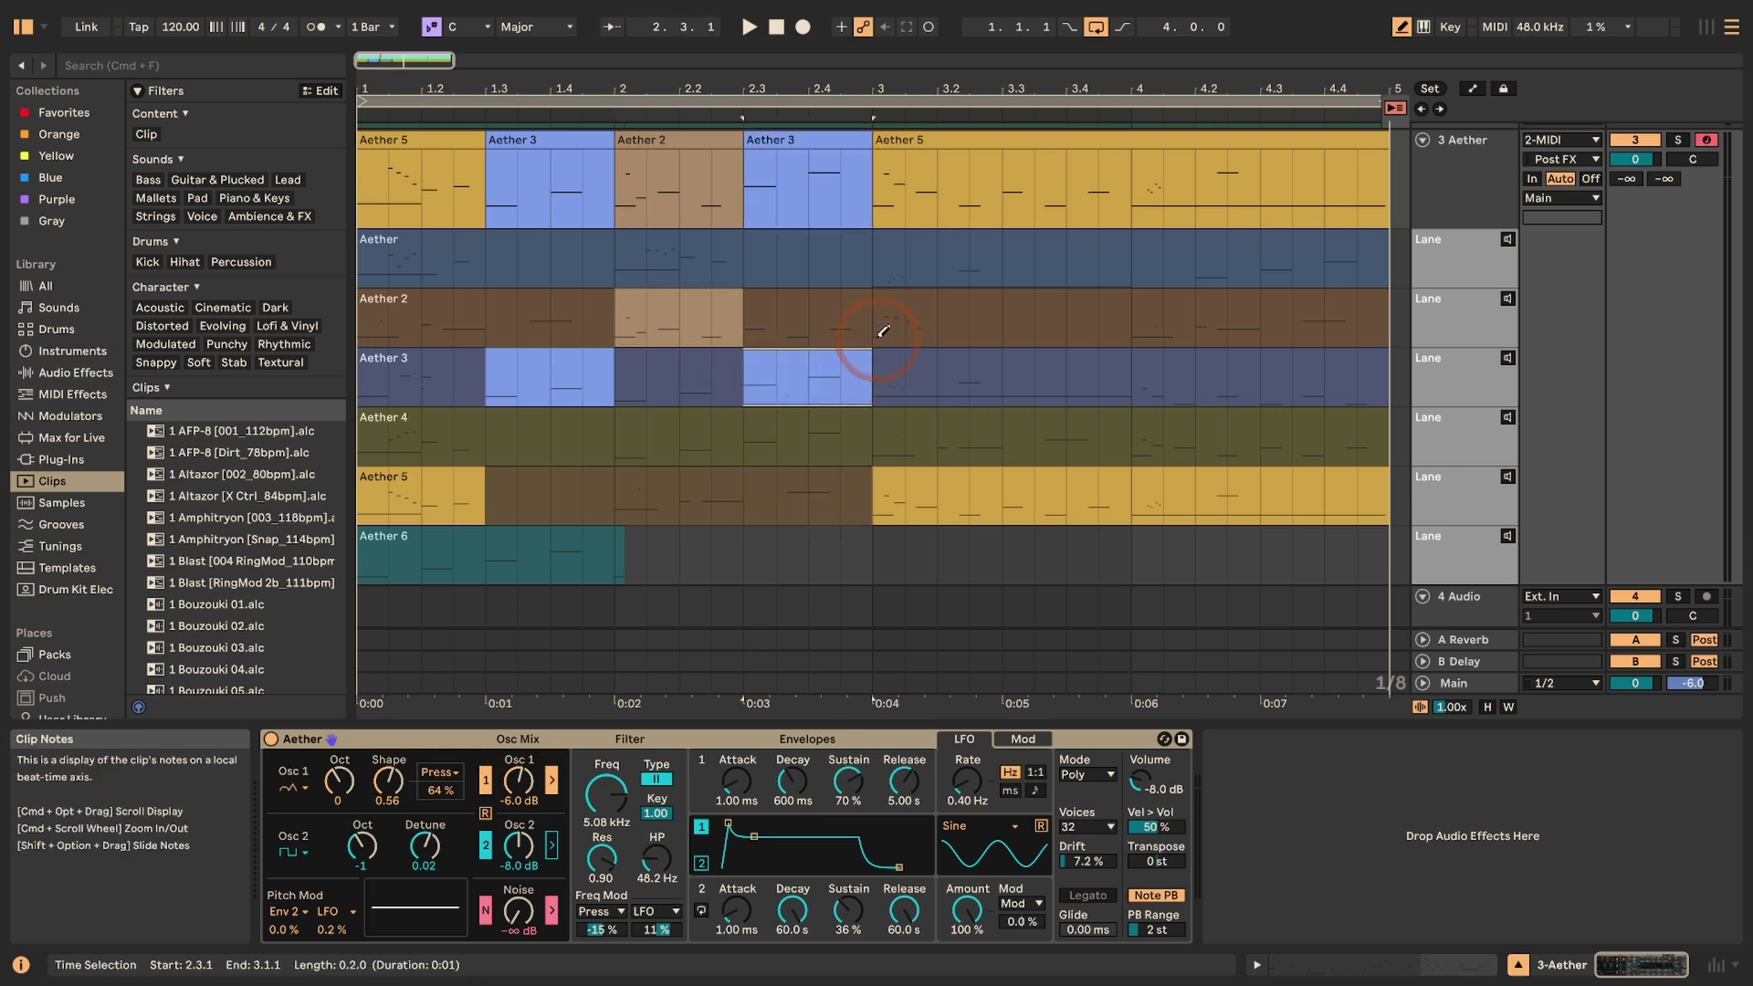
{"action": "left_click_drag", "start_coordinate": [884, 311], "coordinate": [998, 326]}
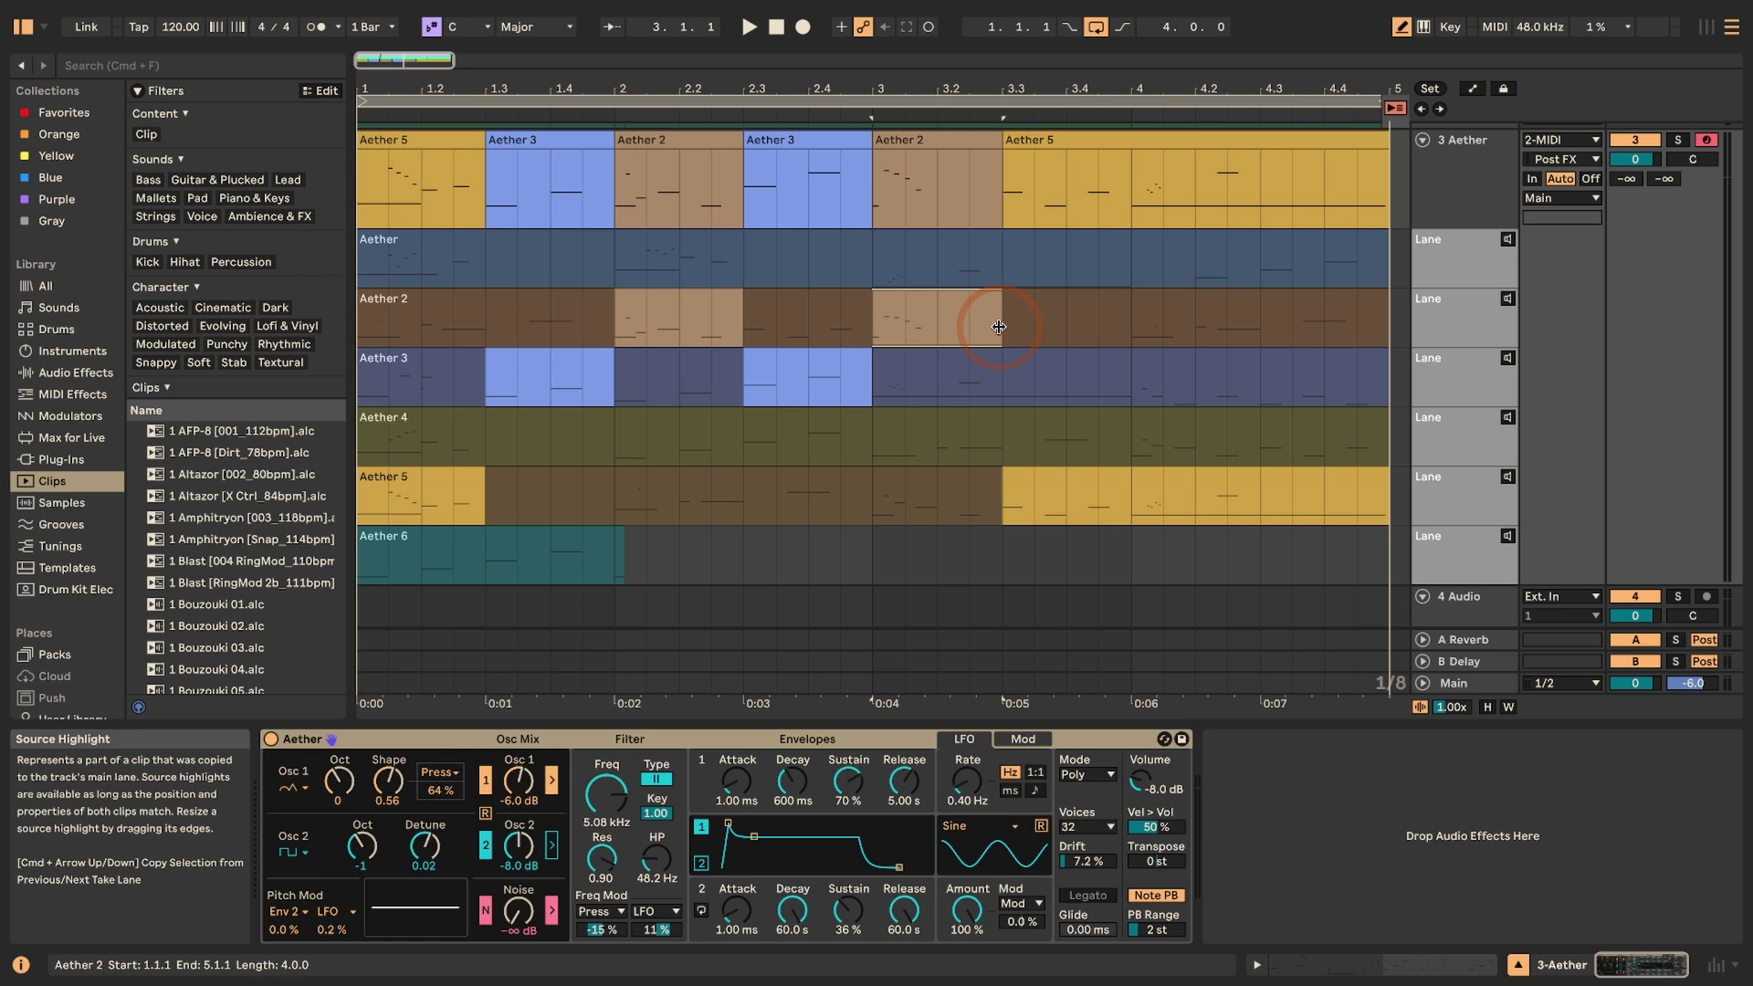
- Comp the remaining slices from bar 4 onward, taking bars 4–4.3 from Aether 4
{"action": "scroll", "coordinate": [996, 325], "scroll_direction": "right", "scroll_amount": 2}
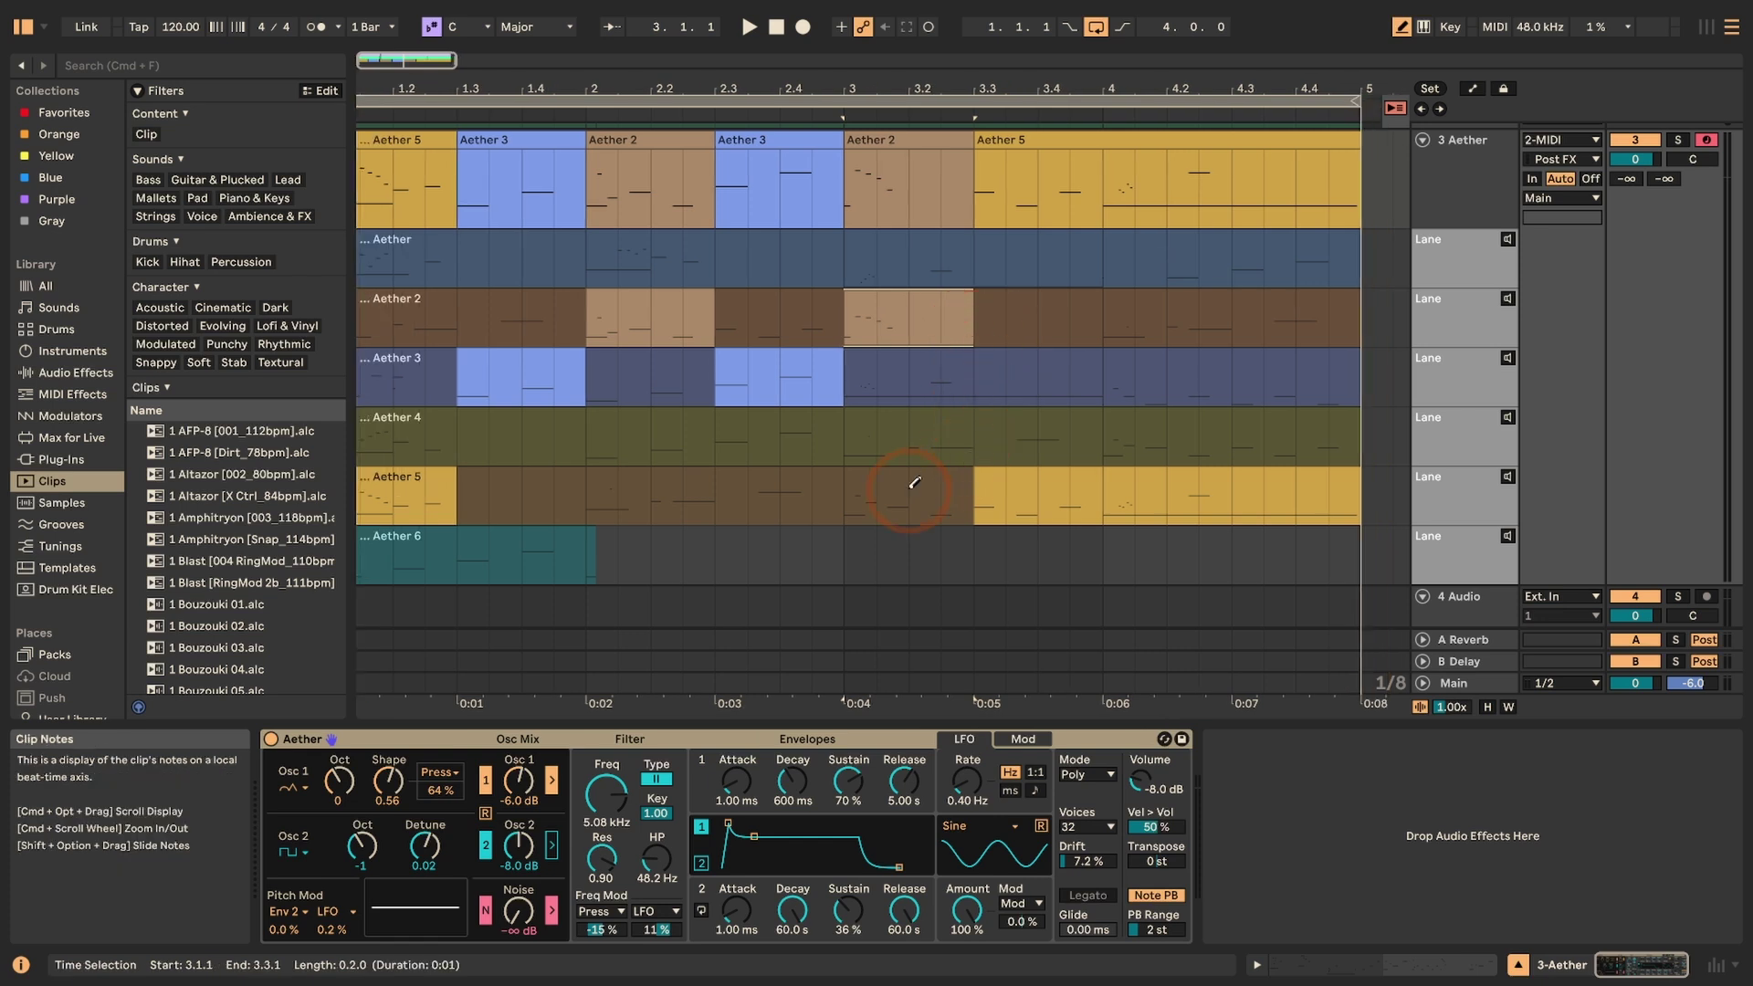
{"action": "scroll", "coordinate": [995, 456], "scroll_direction": "right", "scroll_amount": 5}
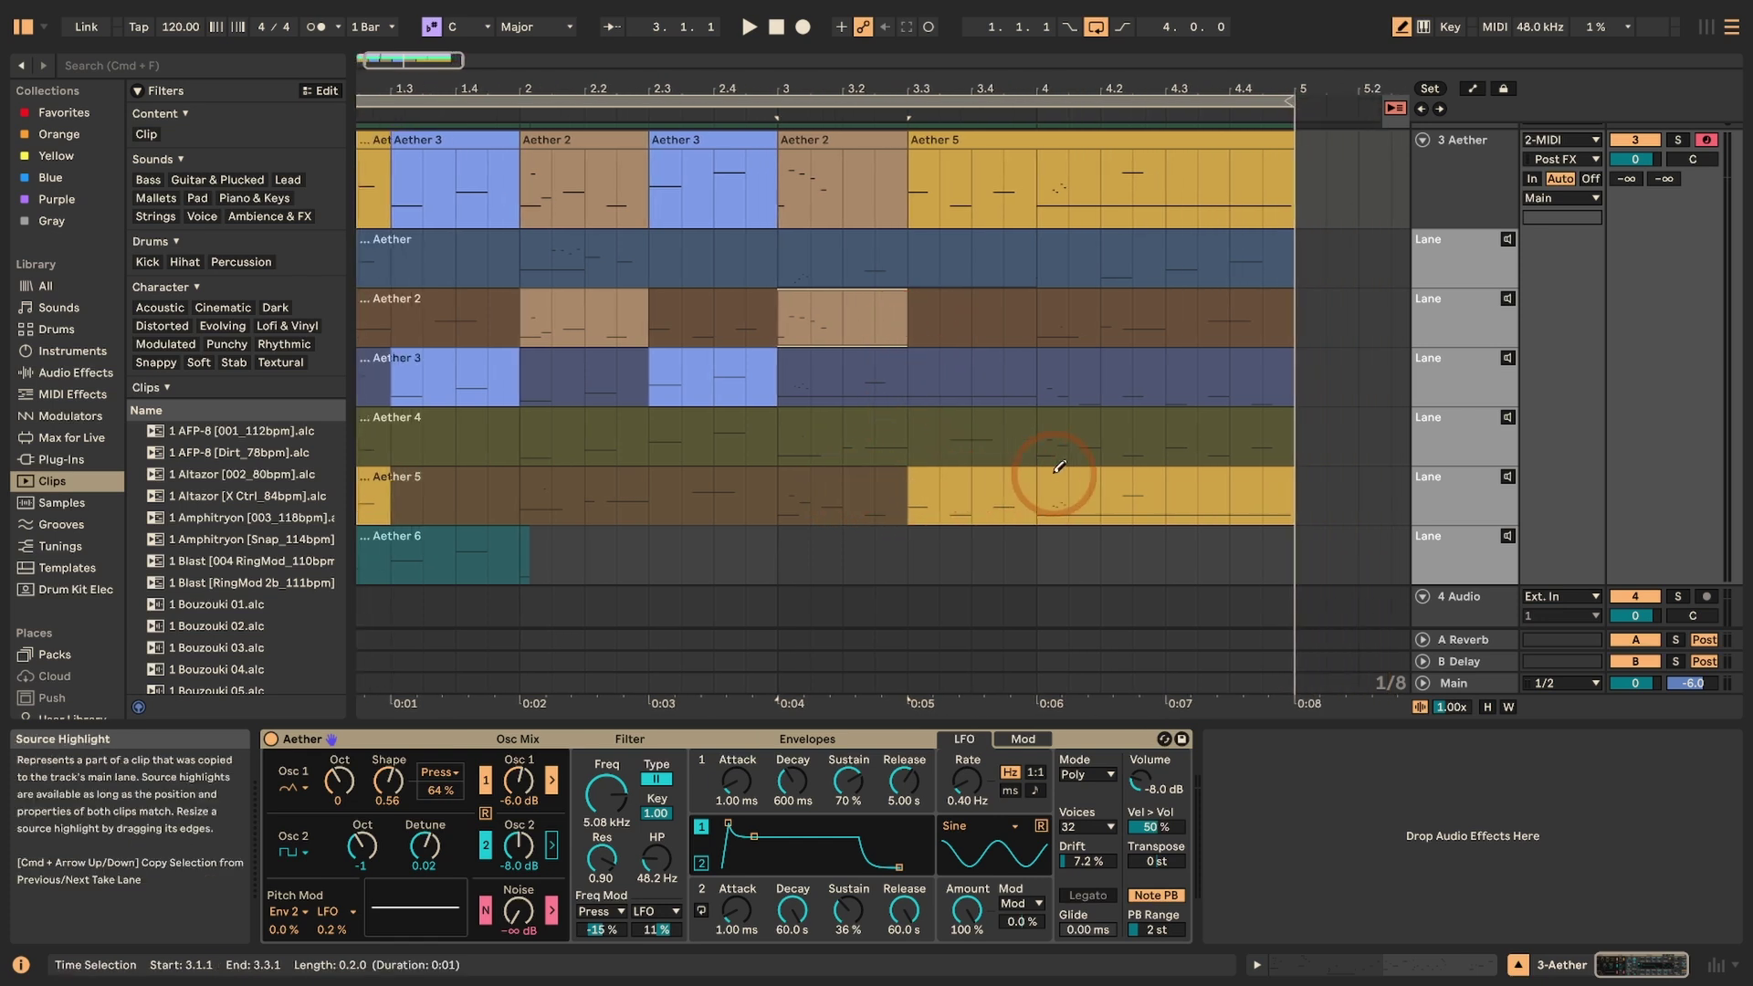
{"action": "left_click_drag", "start_coordinate": [995, 429], "coordinate": [1109, 429]}
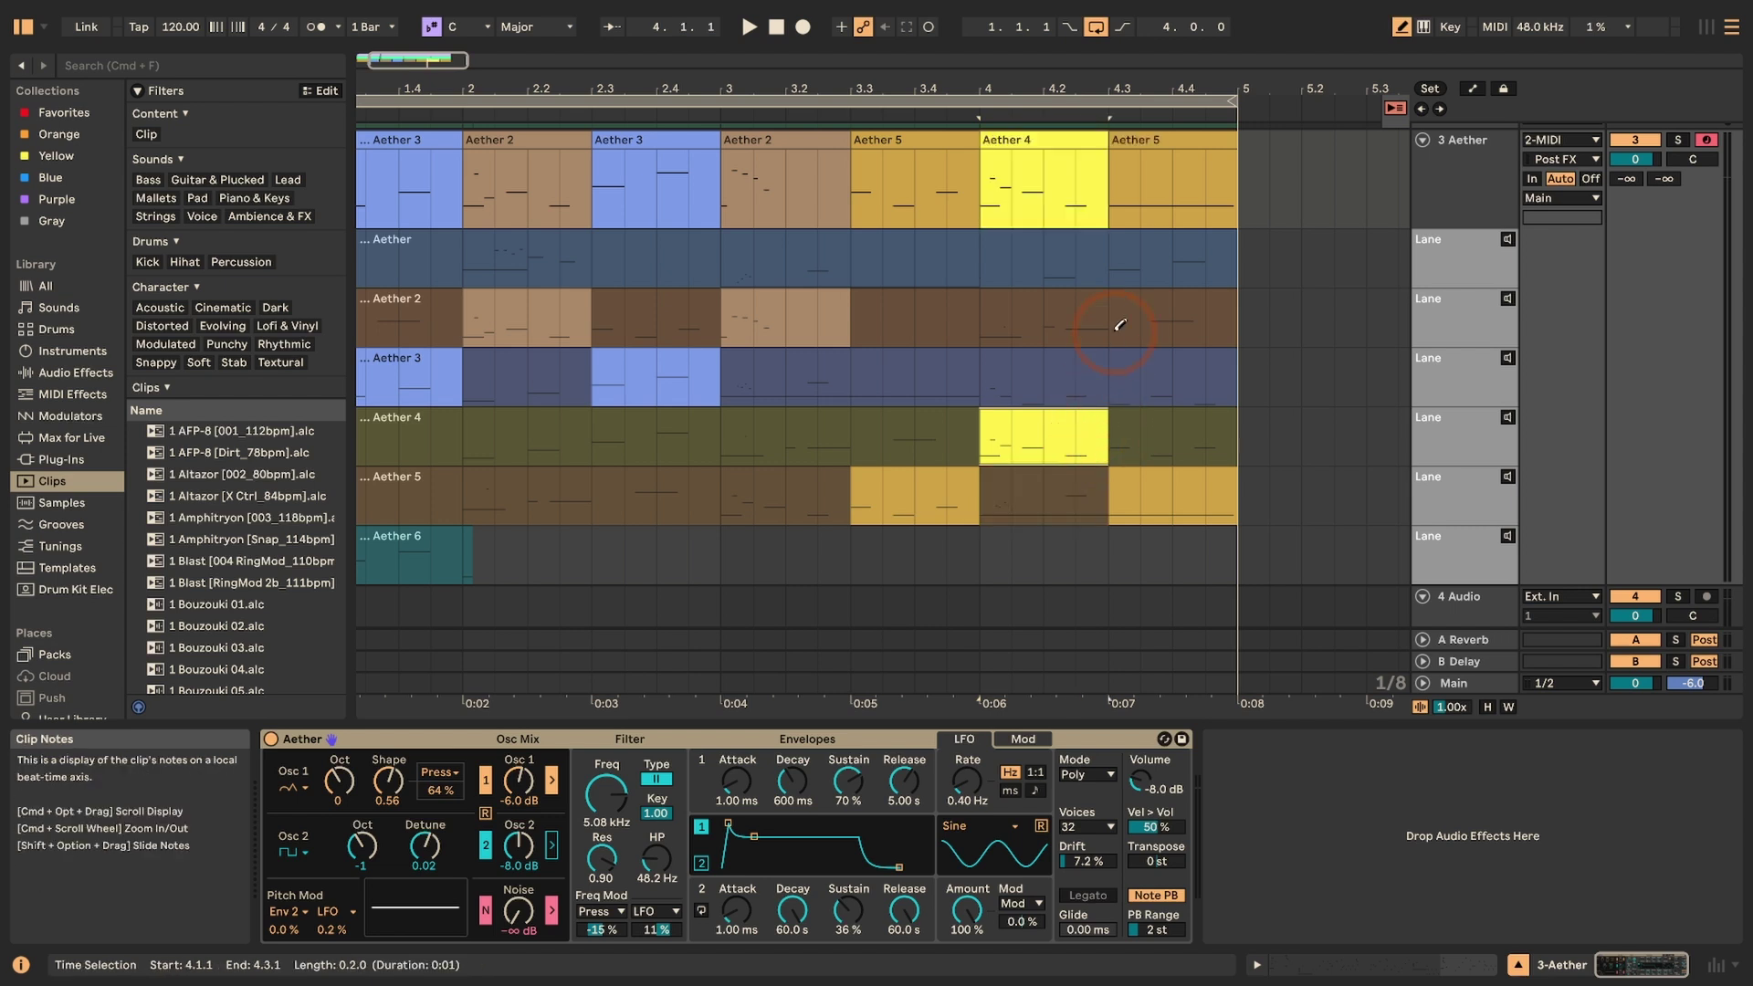
{"action": "left_click_drag", "start_coordinate": [1119, 318], "coordinate": [1238, 321]}
{"action": "scroll", "coordinate": [880, 329], "scroll_direction": "left", "scroll_amount": 5}
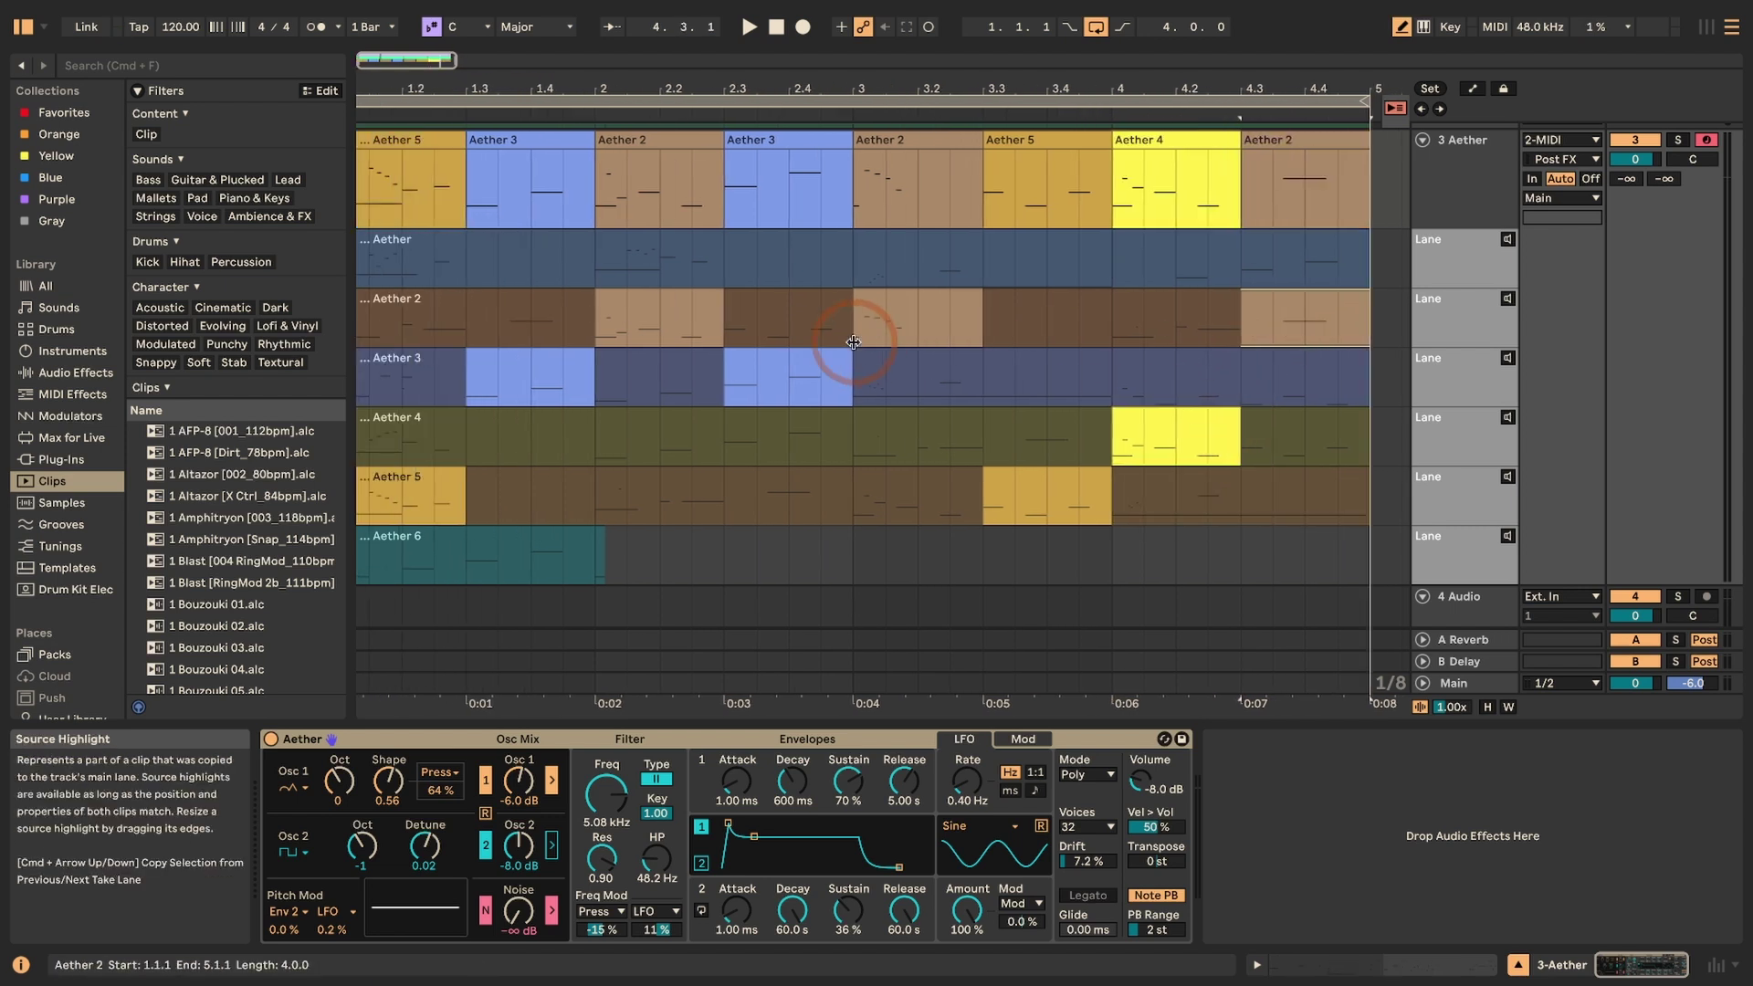
{"action": "left_click", "coordinate": [747, 28]}
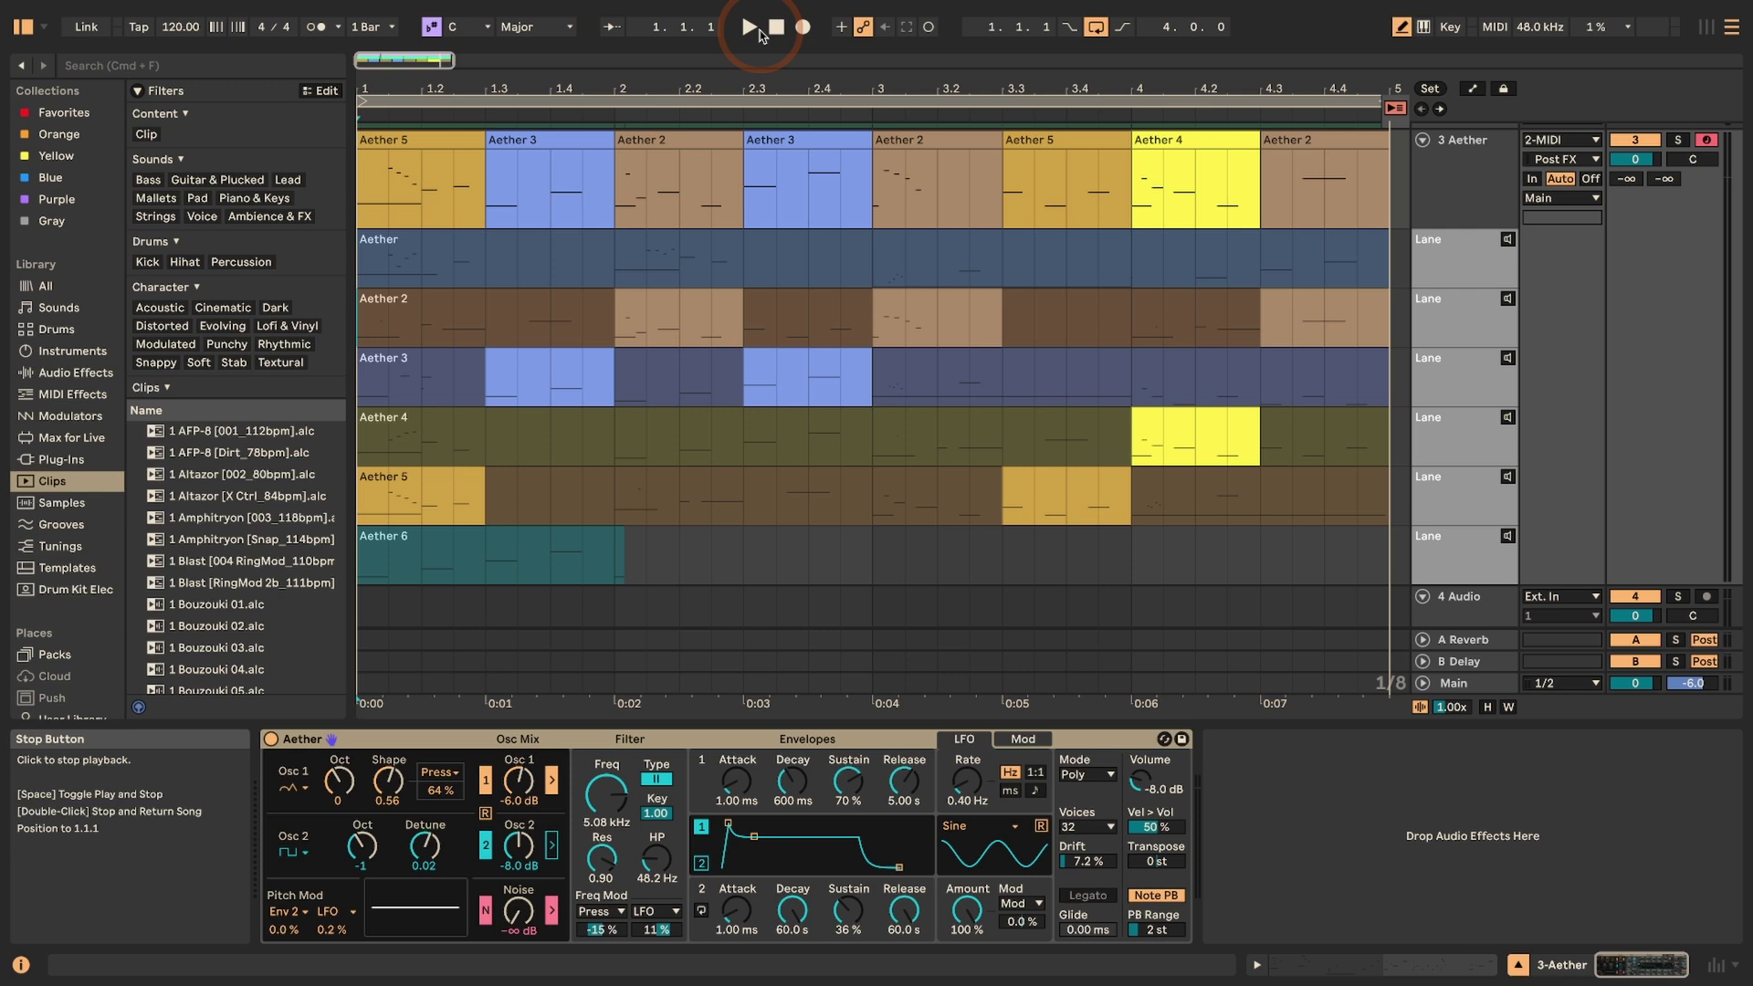
{"action": "scroll", "coordinate": [1552, 182], "scroll_direction": "up", "scroll_amount": 3}
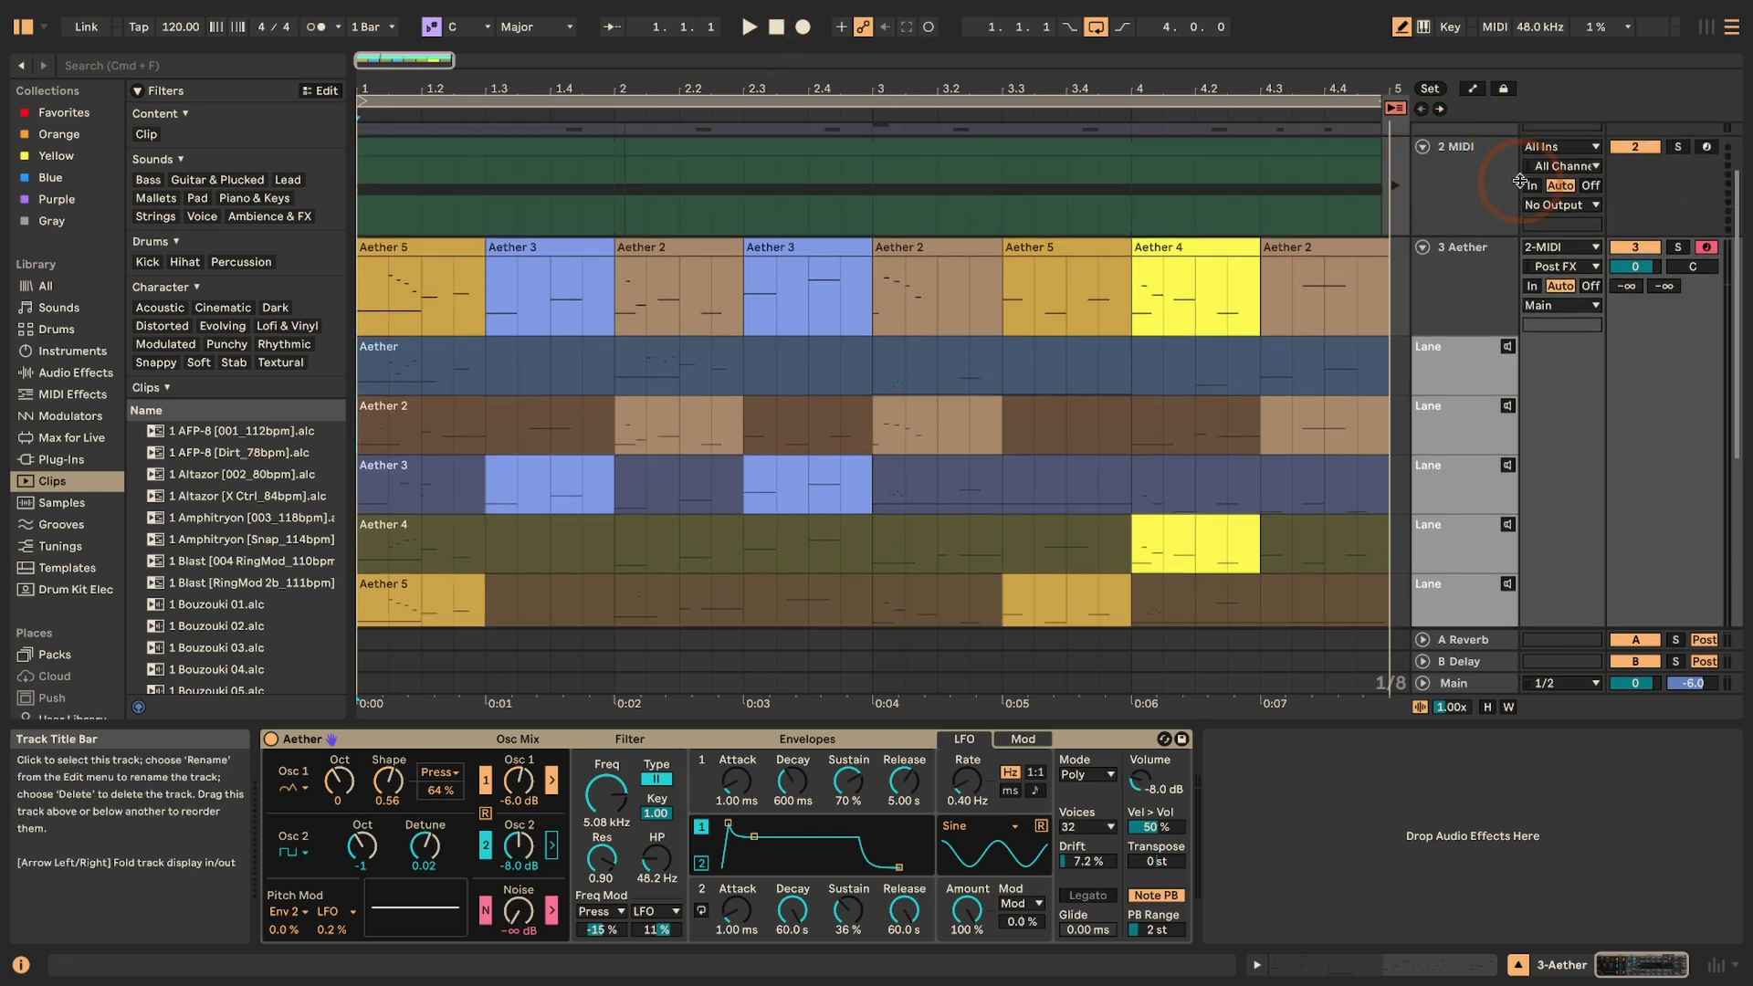
{"action": "left_click", "coordinate": [1625, 156]}
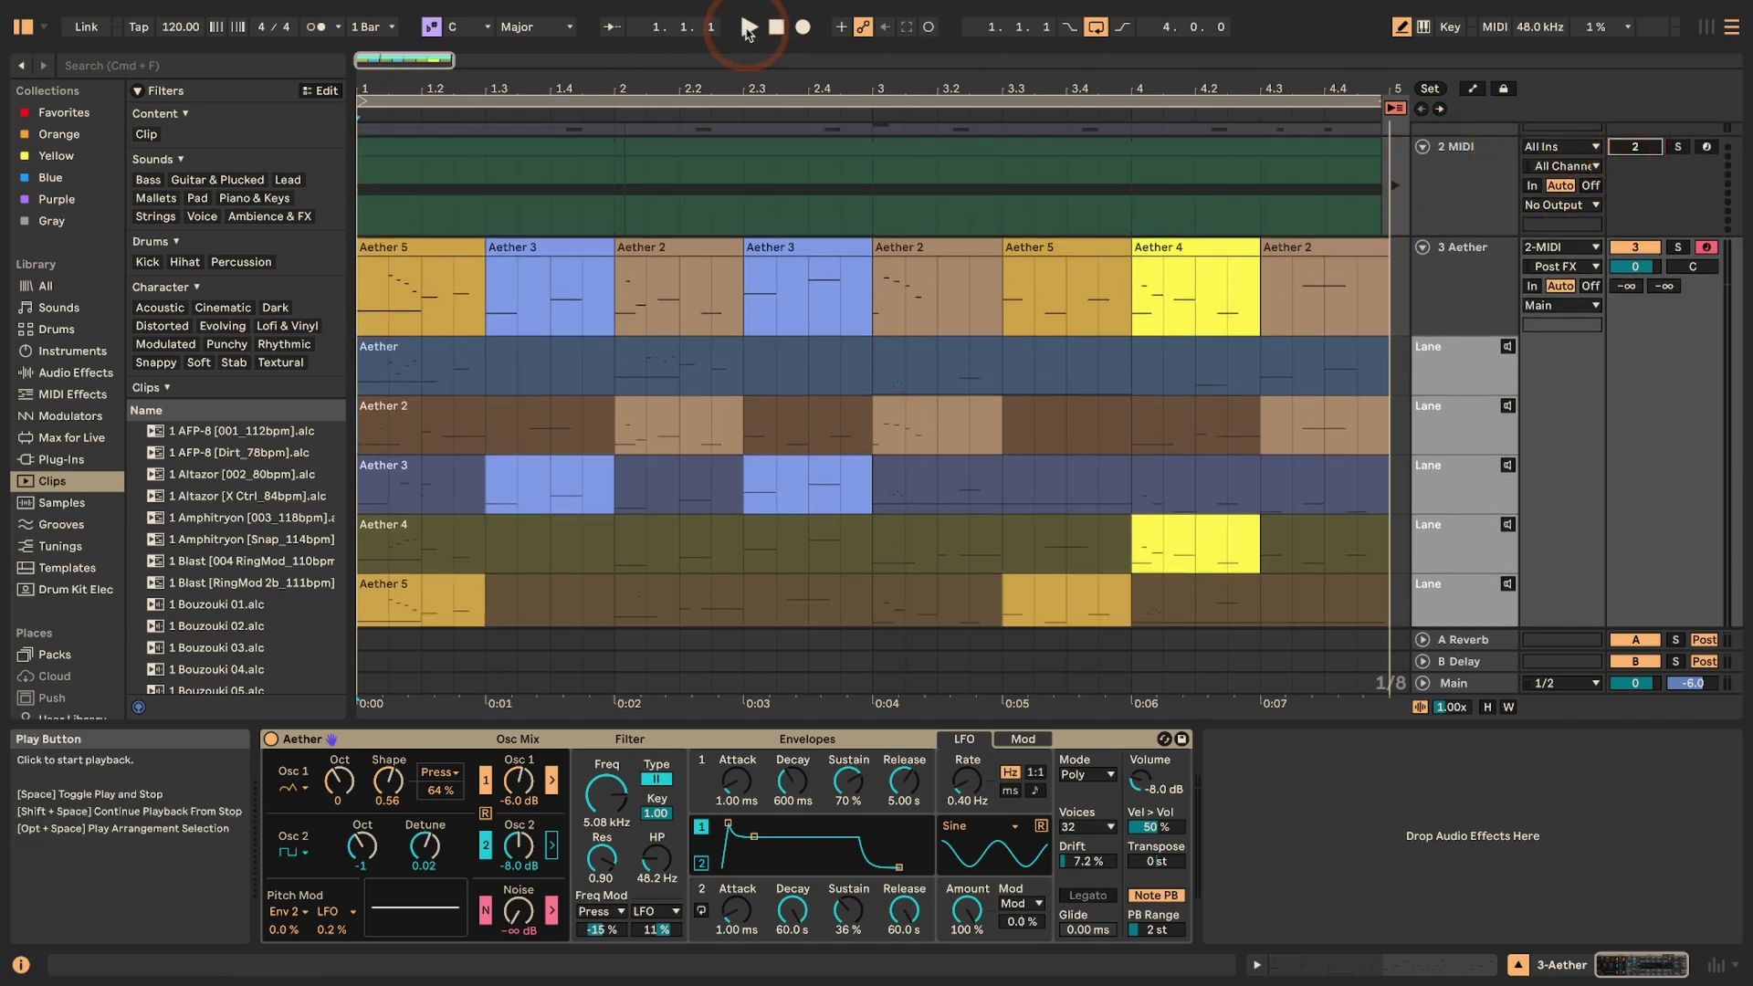
- Play back the comped Aether arrangement to audition it
{"action": "left_click", "coordinate": [747, 28]}
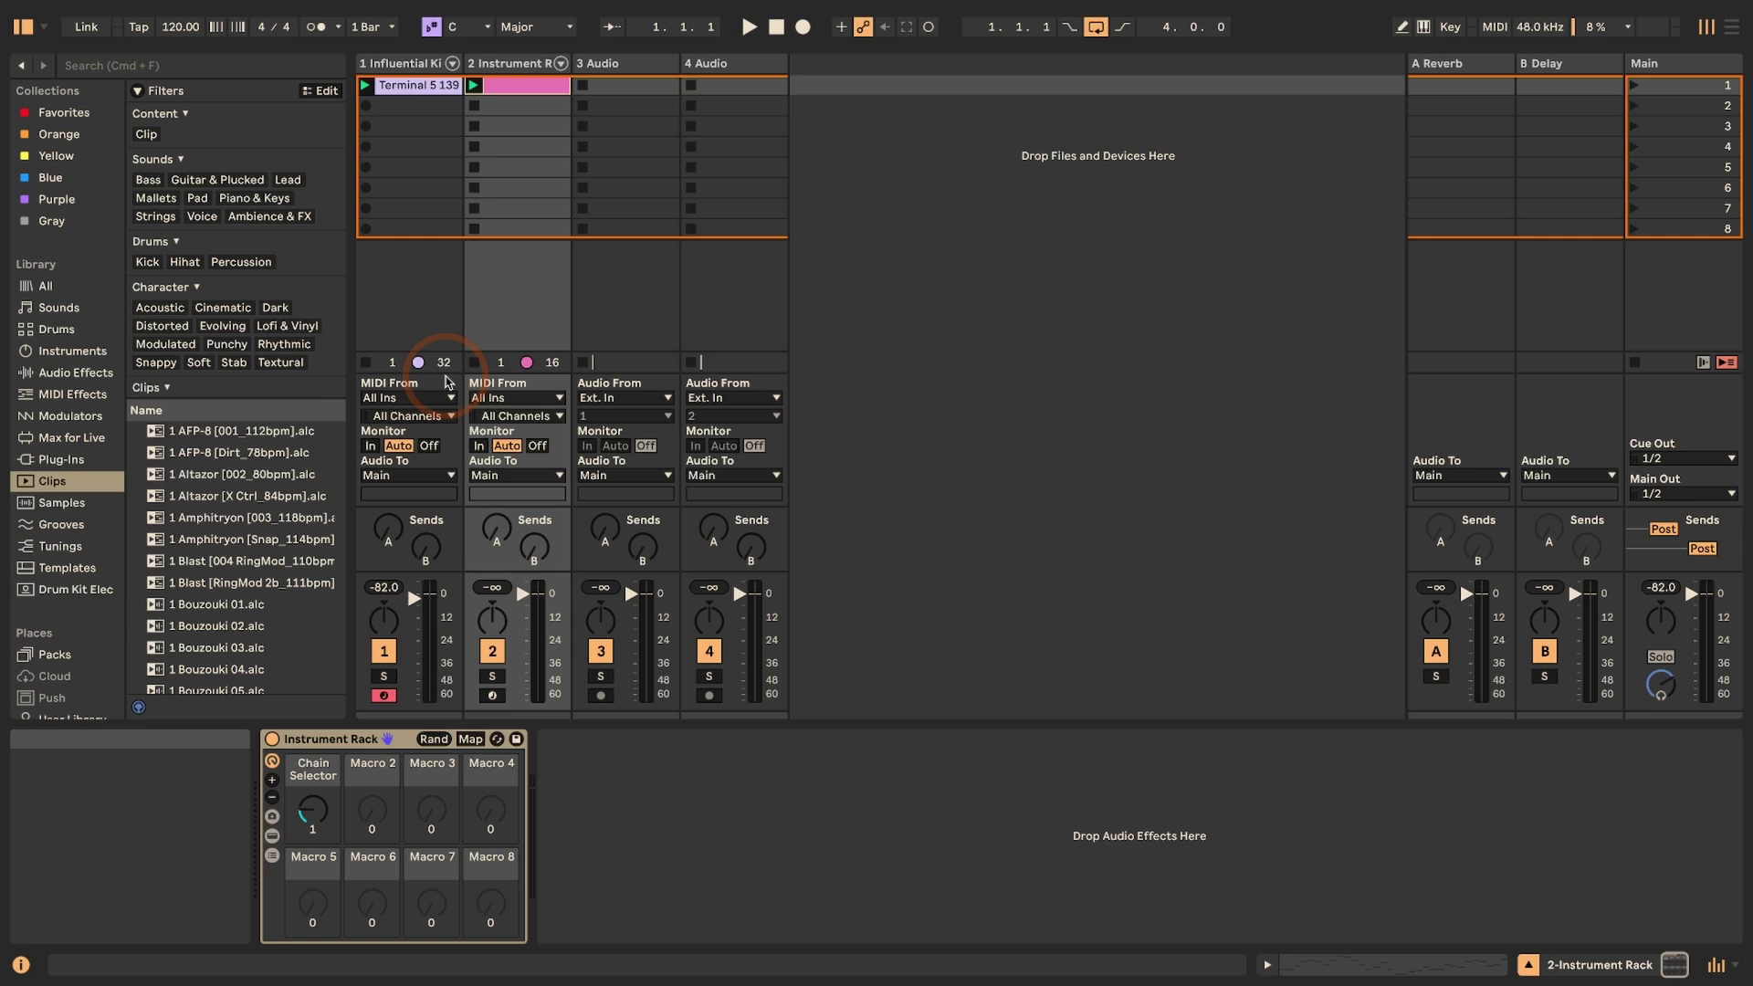
- Arm track 2, feed track 3 from 2-Instrument Rack (Post Mixer), and arm track 3
{"action": "left_click", "coordinate": [492, 696]}
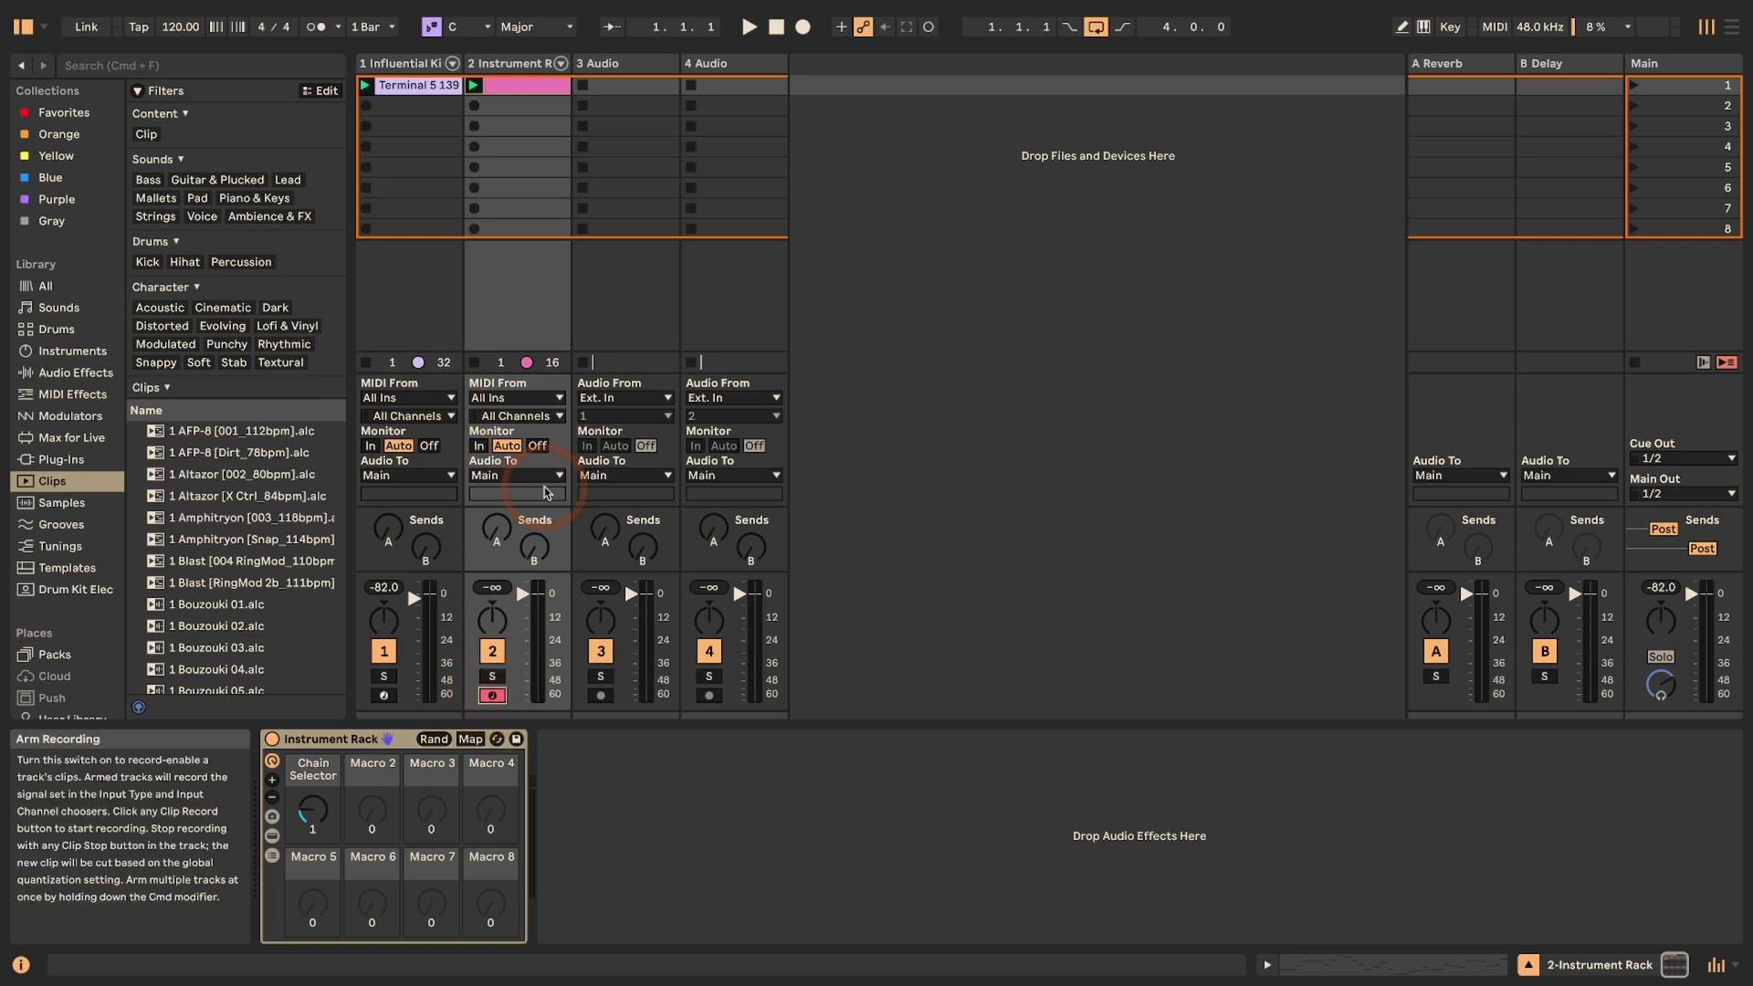
{"action": "left_click", "coordinate": [620, 399]}
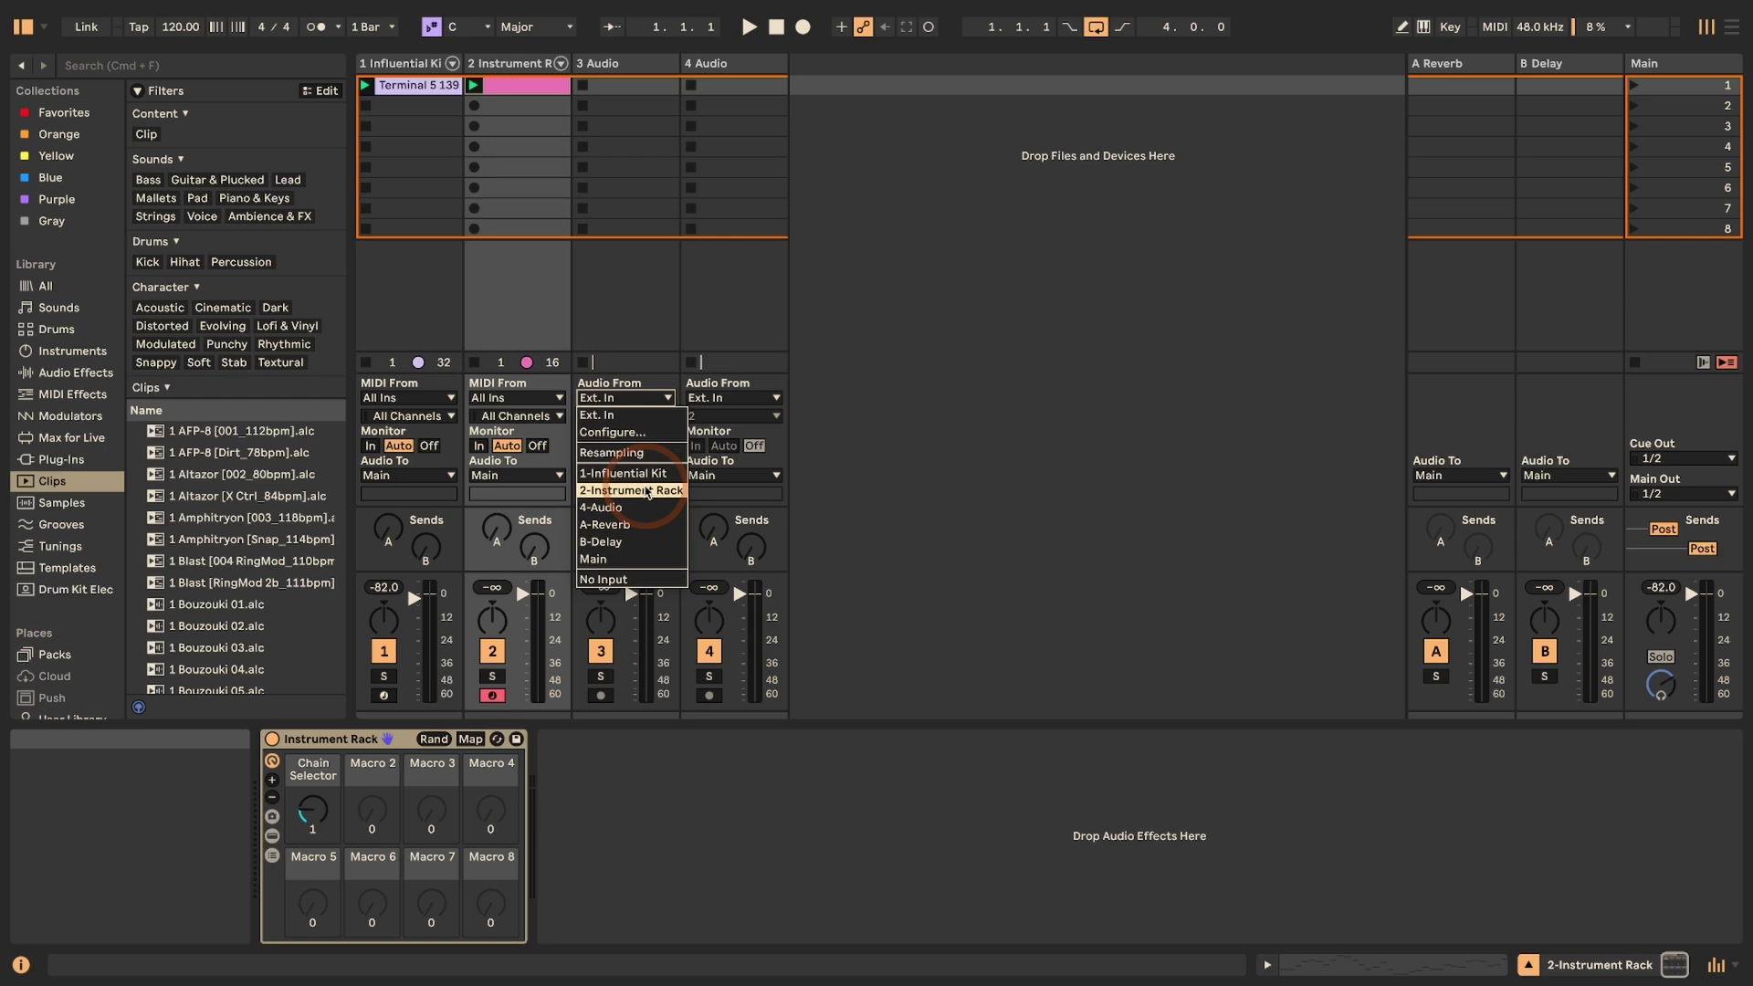
{"action": "left_click", "coordinate": [643, 492]}
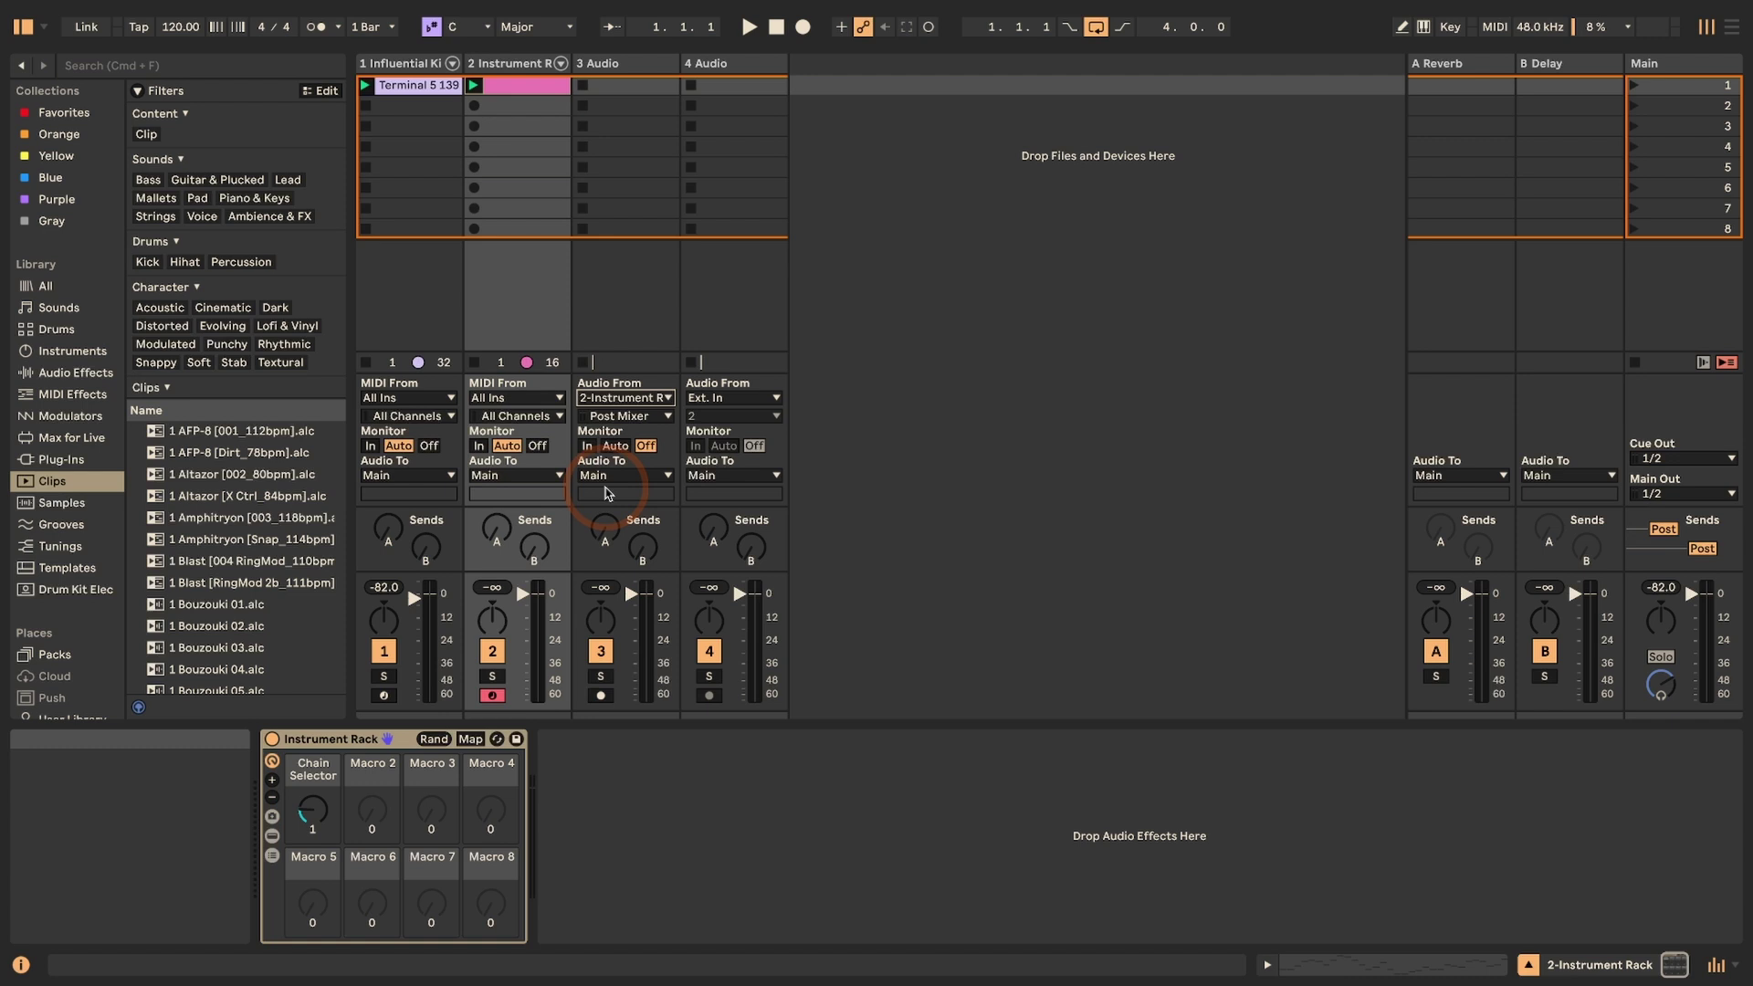
{"action": "left_click", "coordinate": [600, 697]}
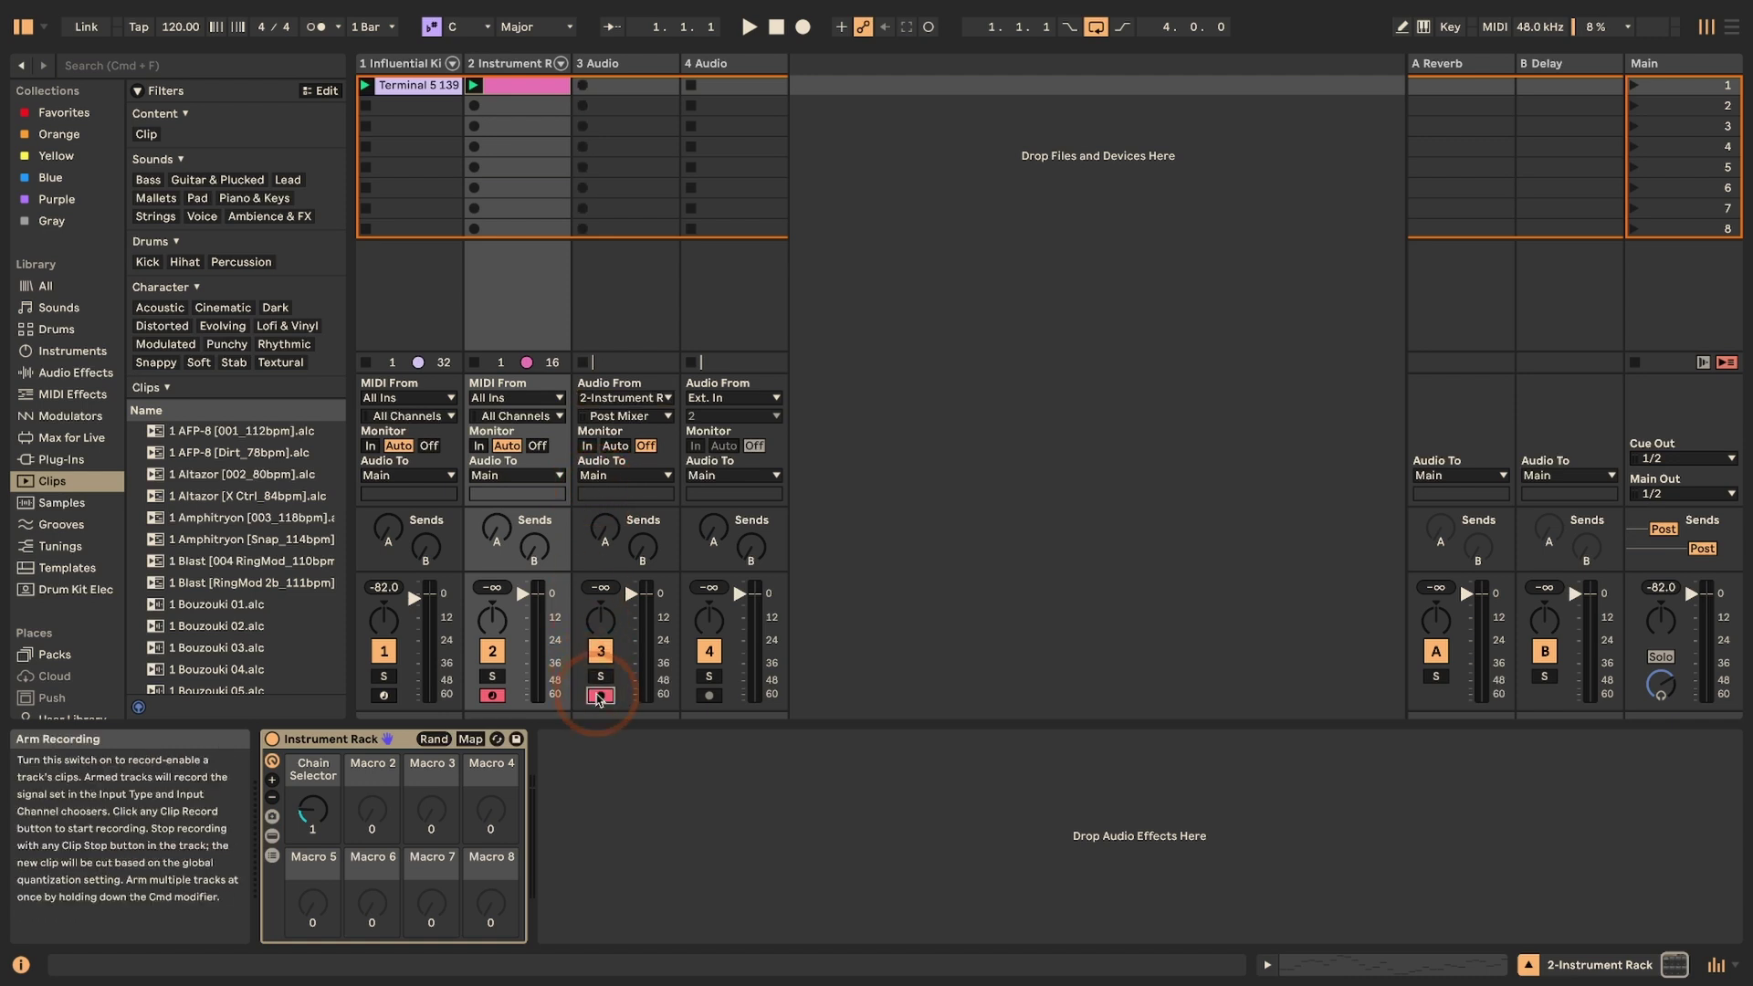
- Launch track 2's clip and flip the Chain Selector mostly between Coppice and Gloxinia chains
{"action": "left_click", "coordinate": [474, 87]}
{"action": "left_click", "coordinate": [315, 810]}
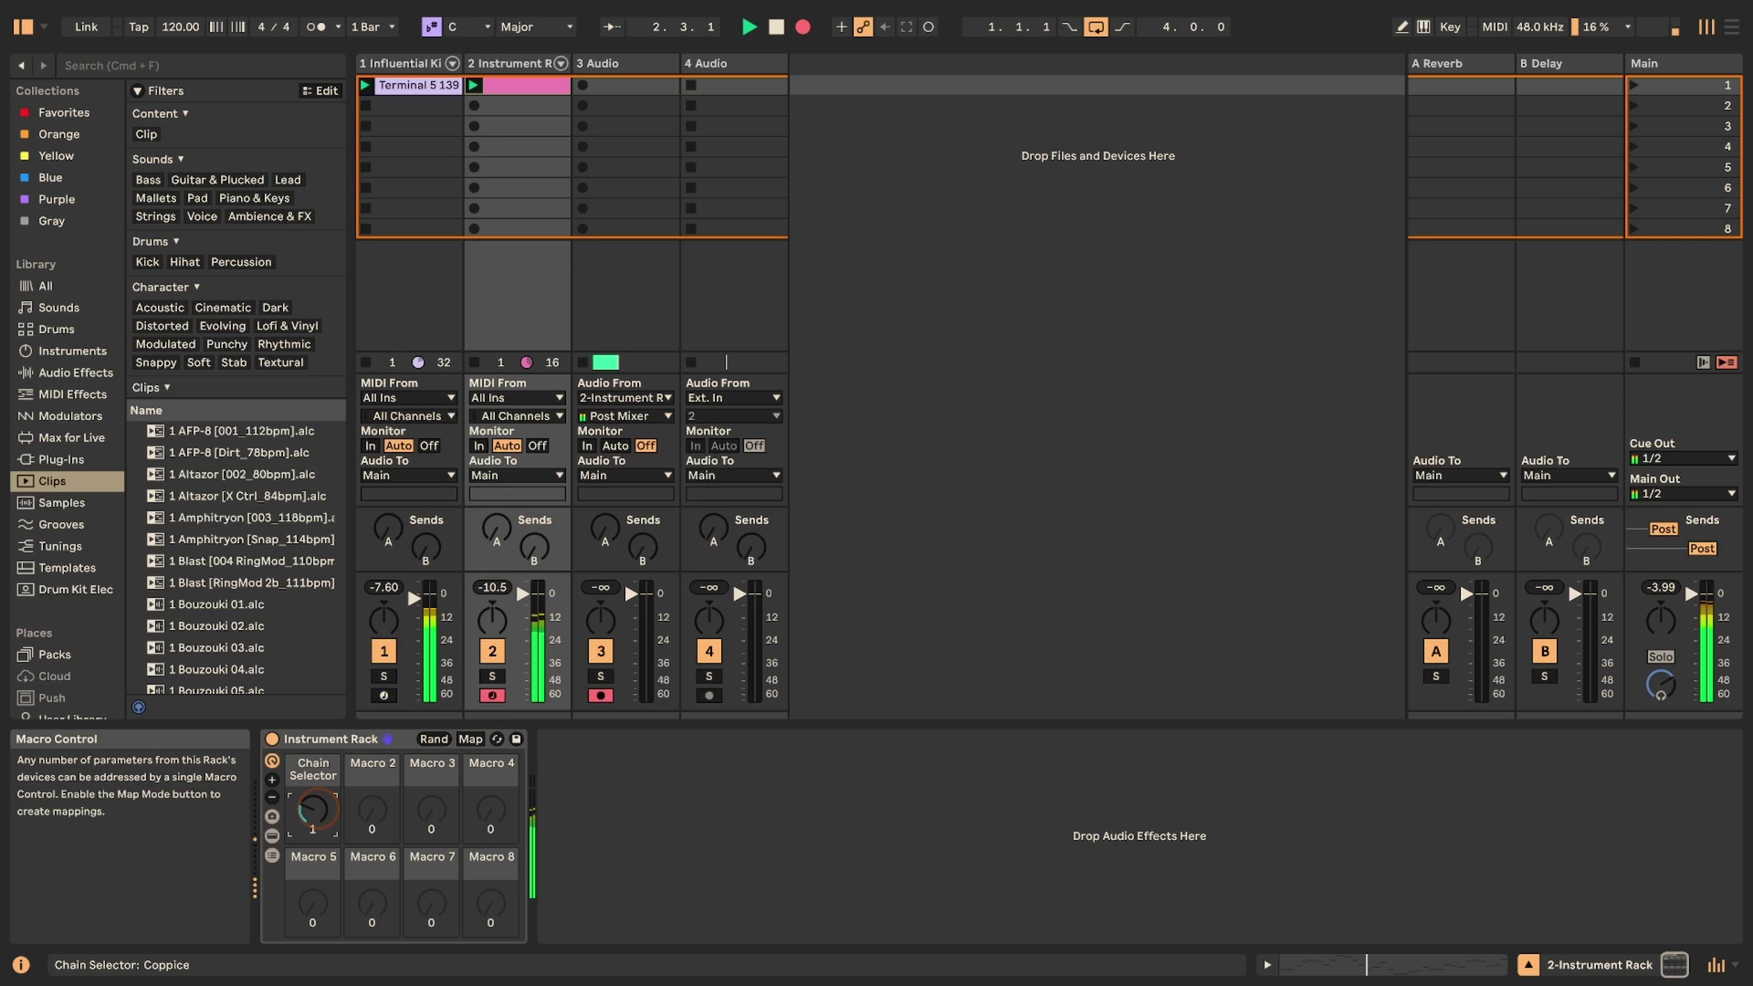
{"action": "key", "text": "Up"}
{"action": "key", "text": "Up"}
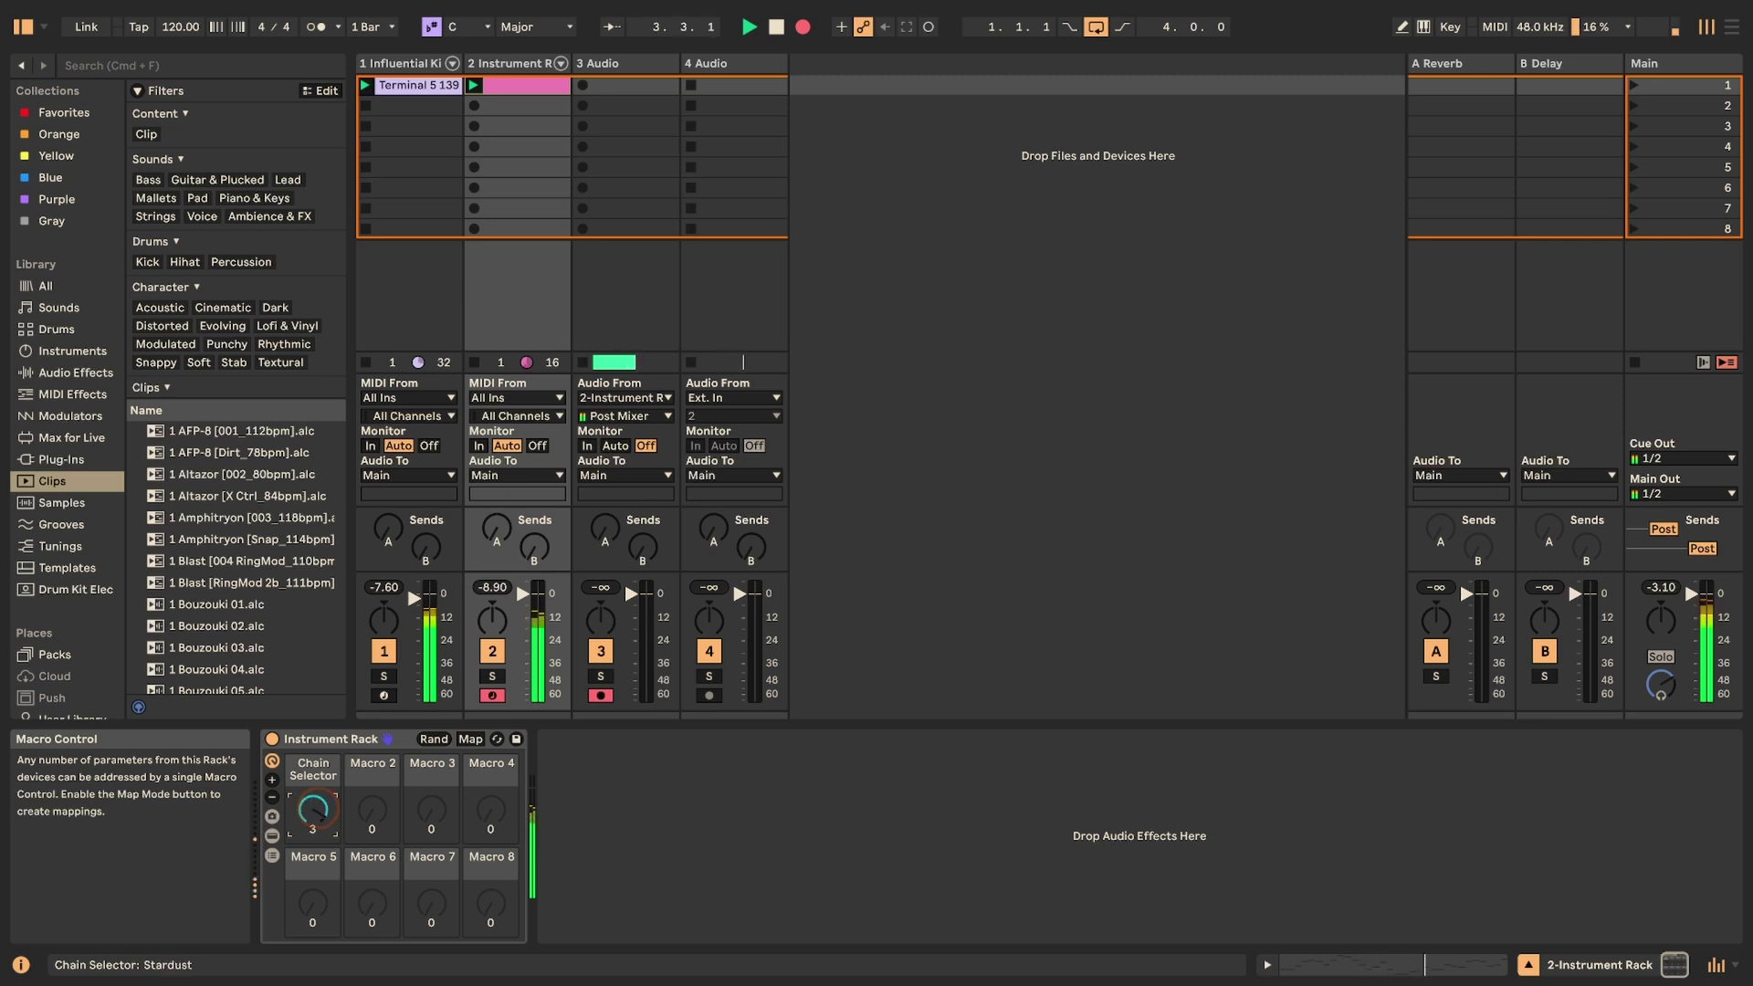
{"action": "key", "text": "Down"}
{"action": "key", "text": "Down"}
{"action": "key", "text": "Down"}
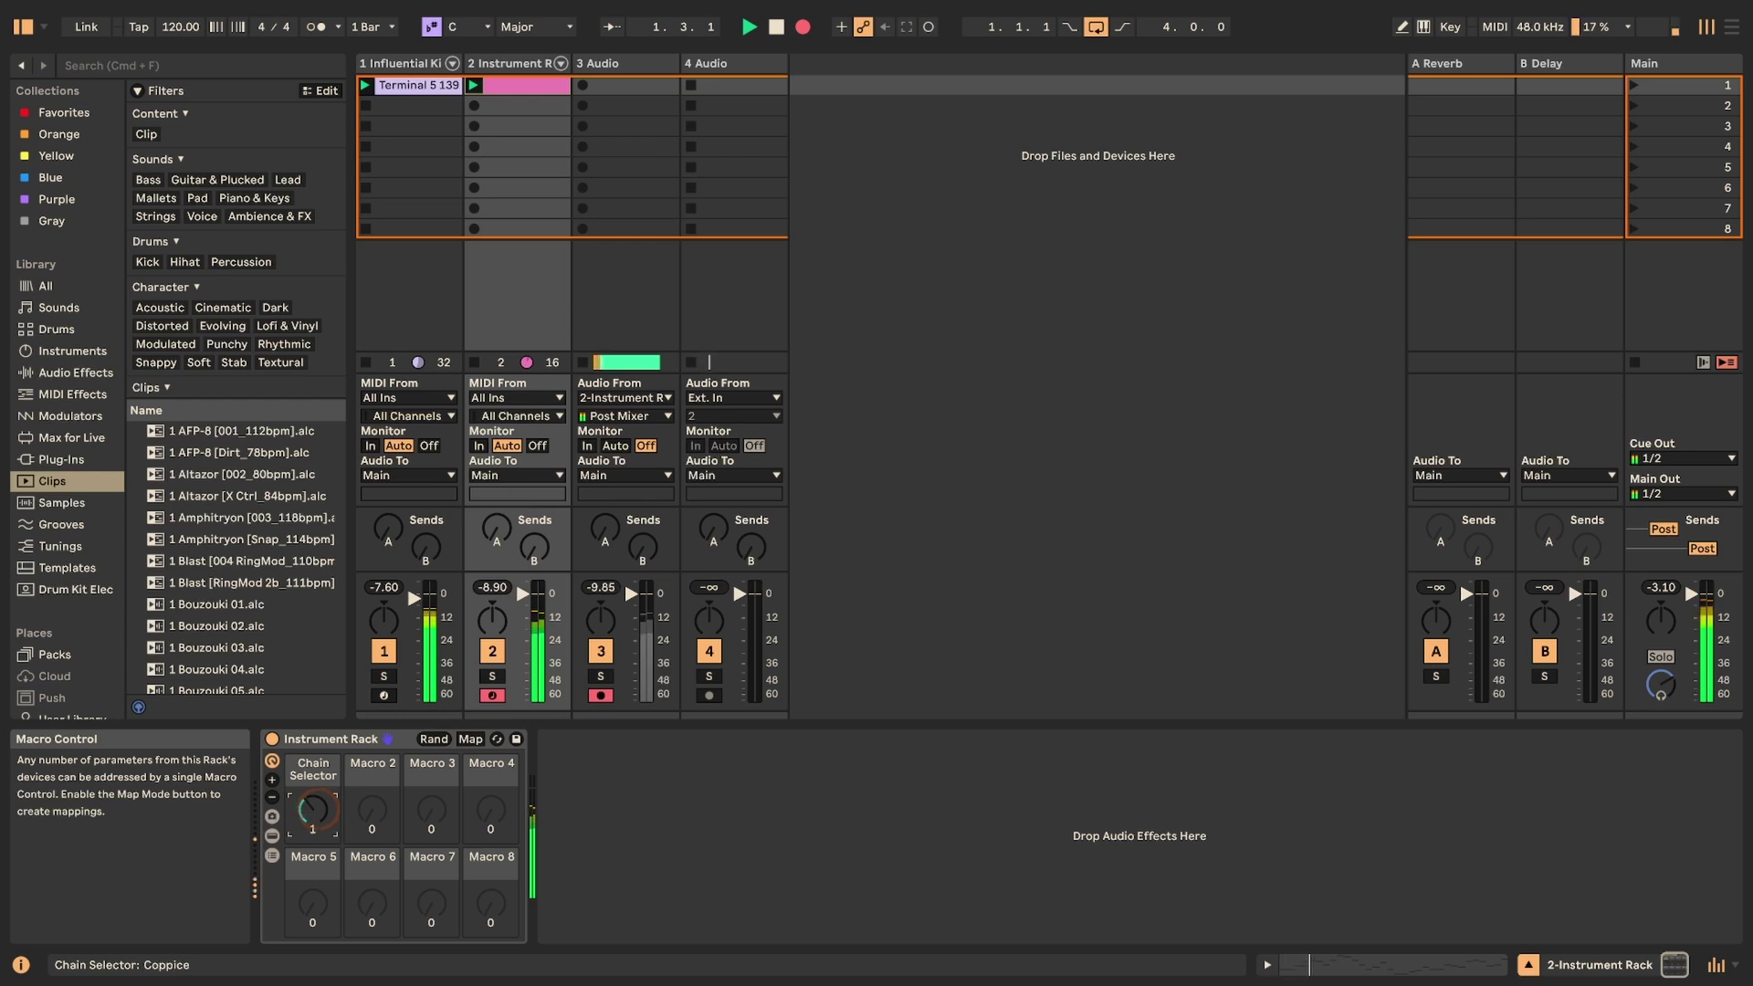
{"action": "key", "text": "Up"}
{"action": "key", "text": "Up"}
{"action": "key", "text": "Up"}
{"action": "key", "text": "Down"}
{"action": "key", "text": "Up"}
{"action": "key", "text": "Down"}
{"action": "key", "text": "Up"}
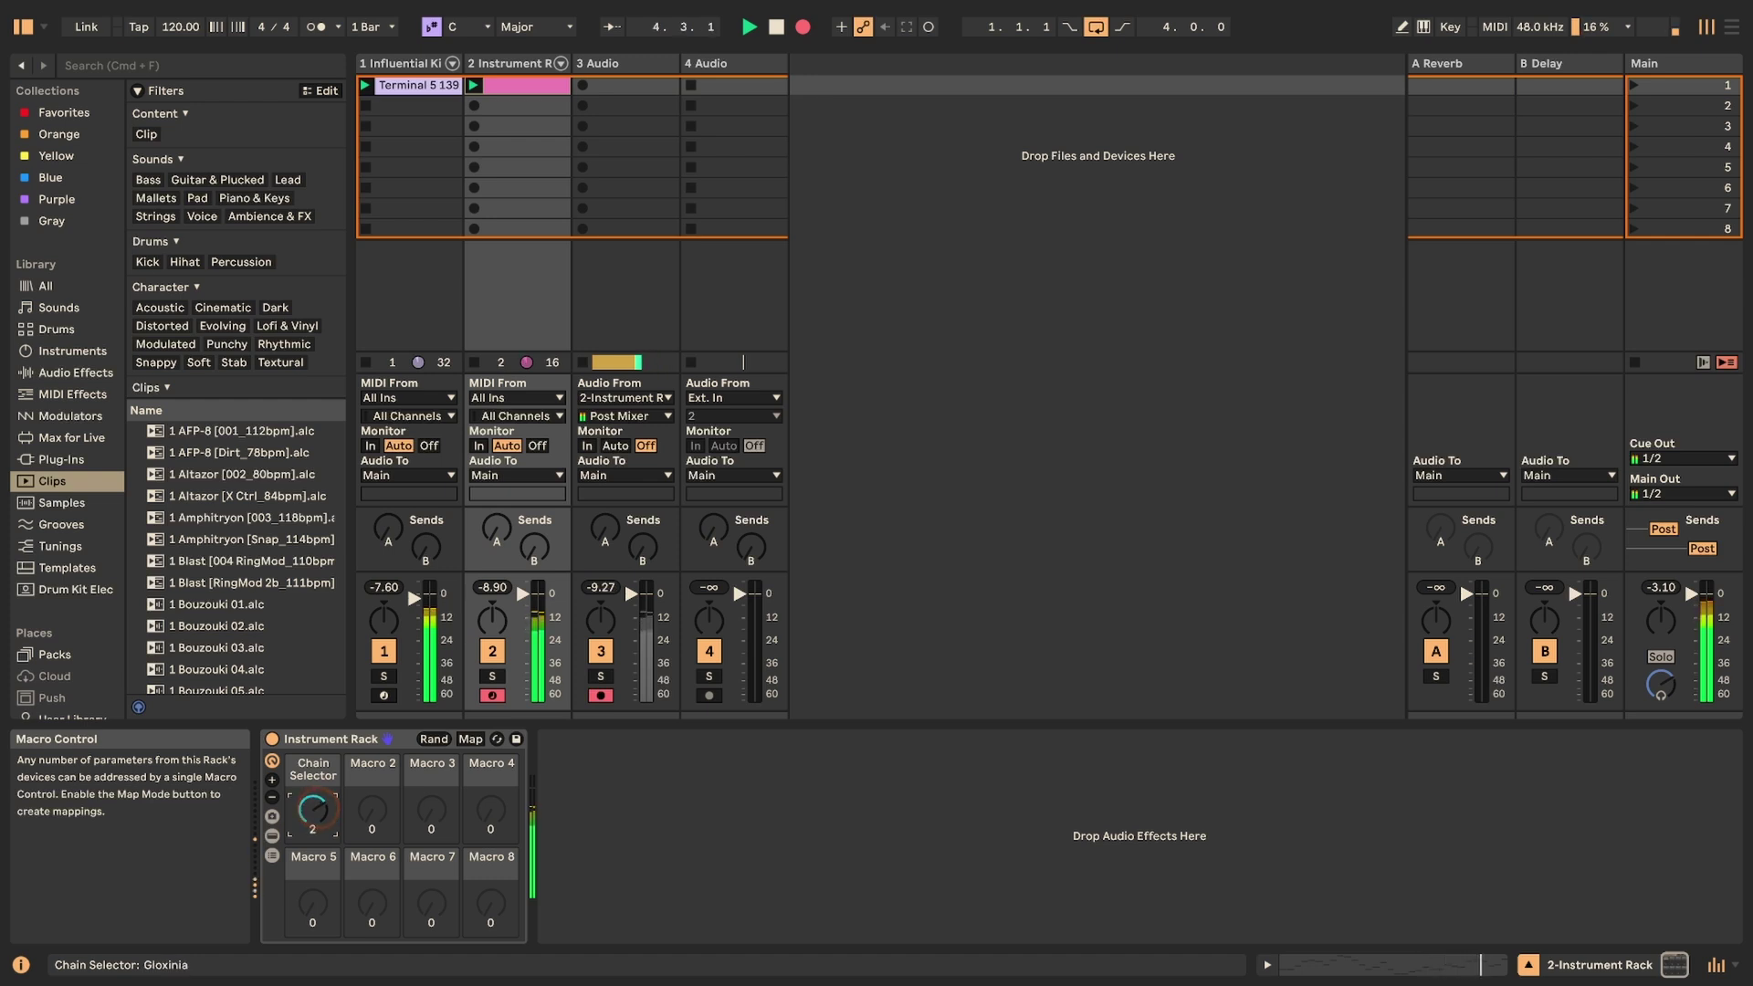
{"action": "key", "text": "Up"}
{"action": "key", "text": "Down"}
{"action": "key", "text": "Up"}
{"action": "key", "text": "Down"}
{"action": "key", "text": "Up"}
{"action": "key", "text": "Down"}
{"action": "key", "text": "Up"}
{"action": "key", "text": "Down"}
{"action": "key", "text": "Down"}
{"action": "key", "text": "Up"}
{"action": "key", "text": "Up"}
{"action": "key", "text": "Down"}
{"action": "key", "text": "Down"}
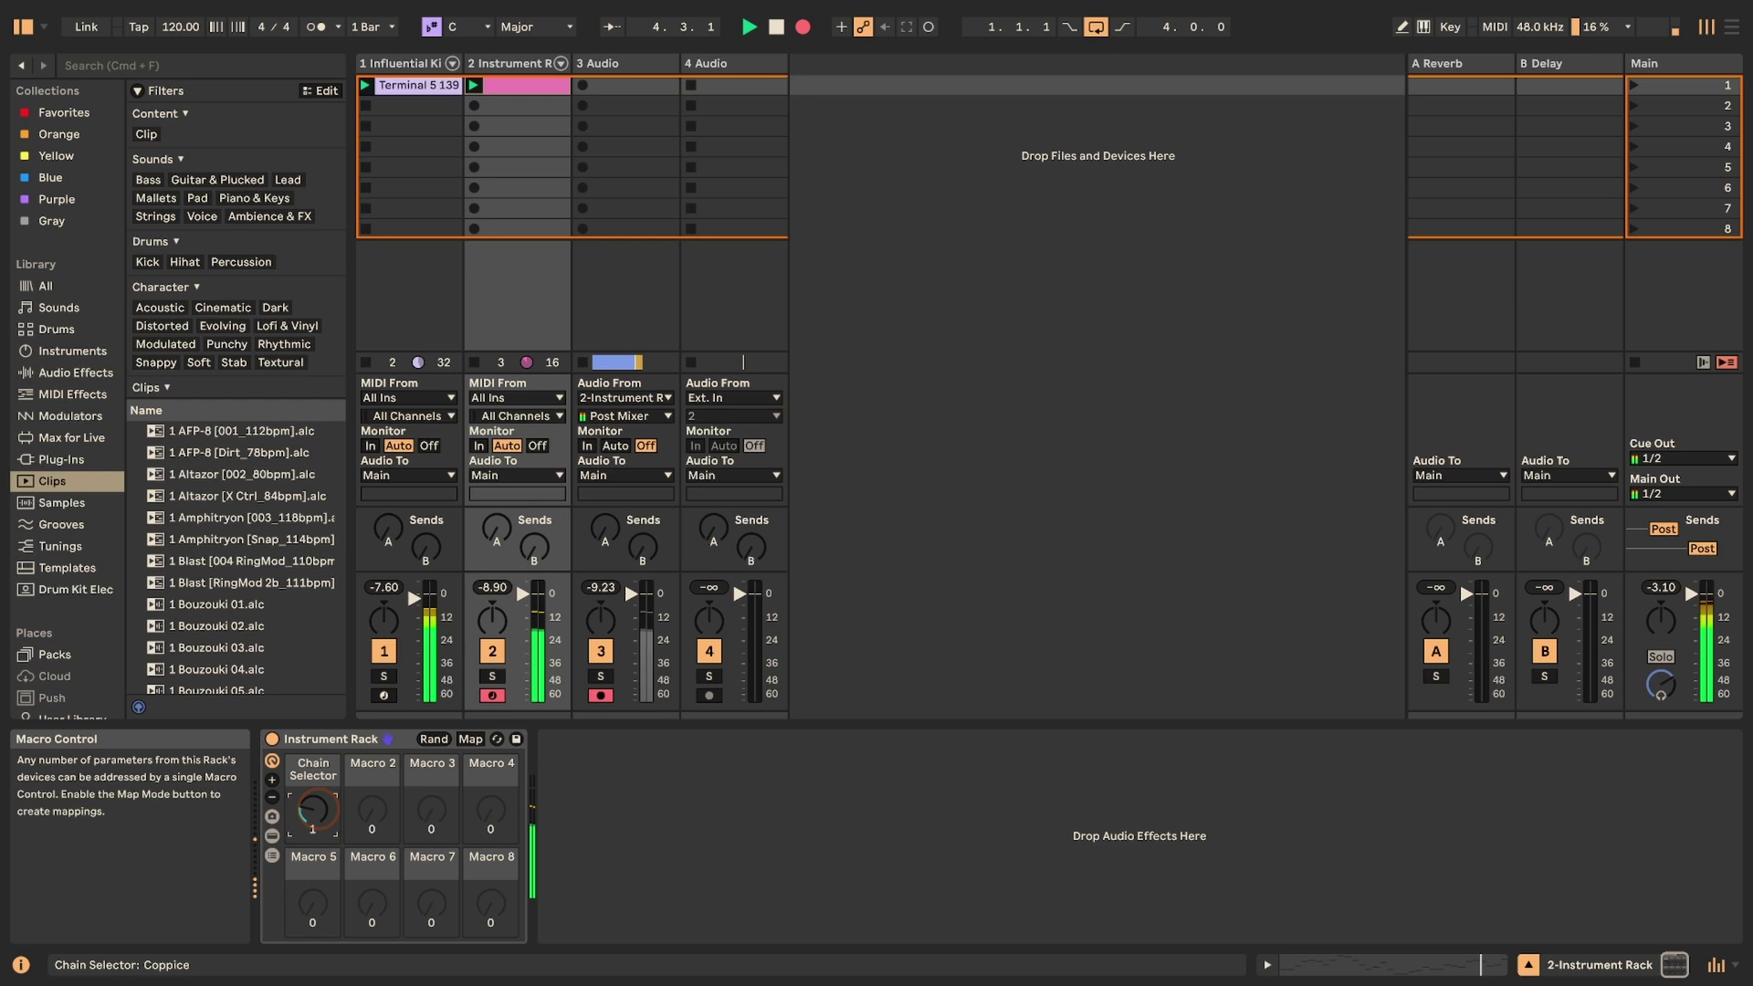
- Keep cycling the Chain Selector through Gloxinia, Stardust and Coppice, then stop the transport
{"action": "key", "text": "Up"}
{"action": "key", "text": "Up"}
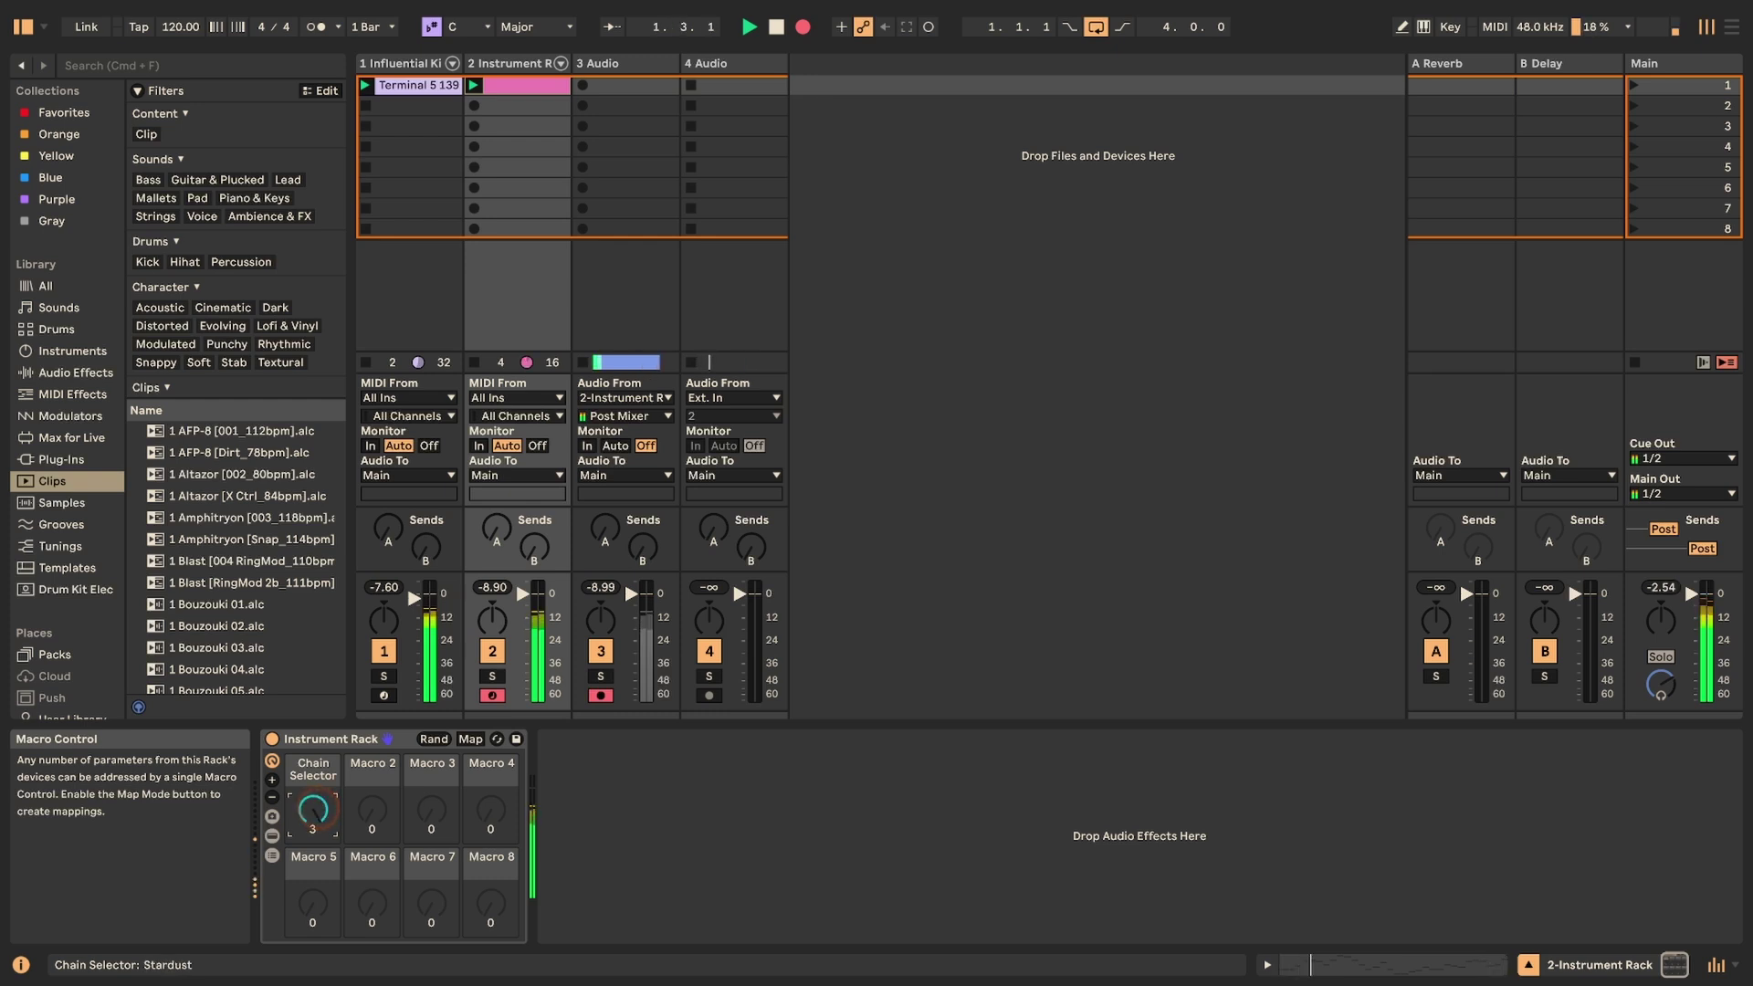
{"action": "key", "text": "Down"}
{"action": "key", "text": "Up"}
{"action": "key", "text": "Down"}
{"action": "key", "text": "Down"}
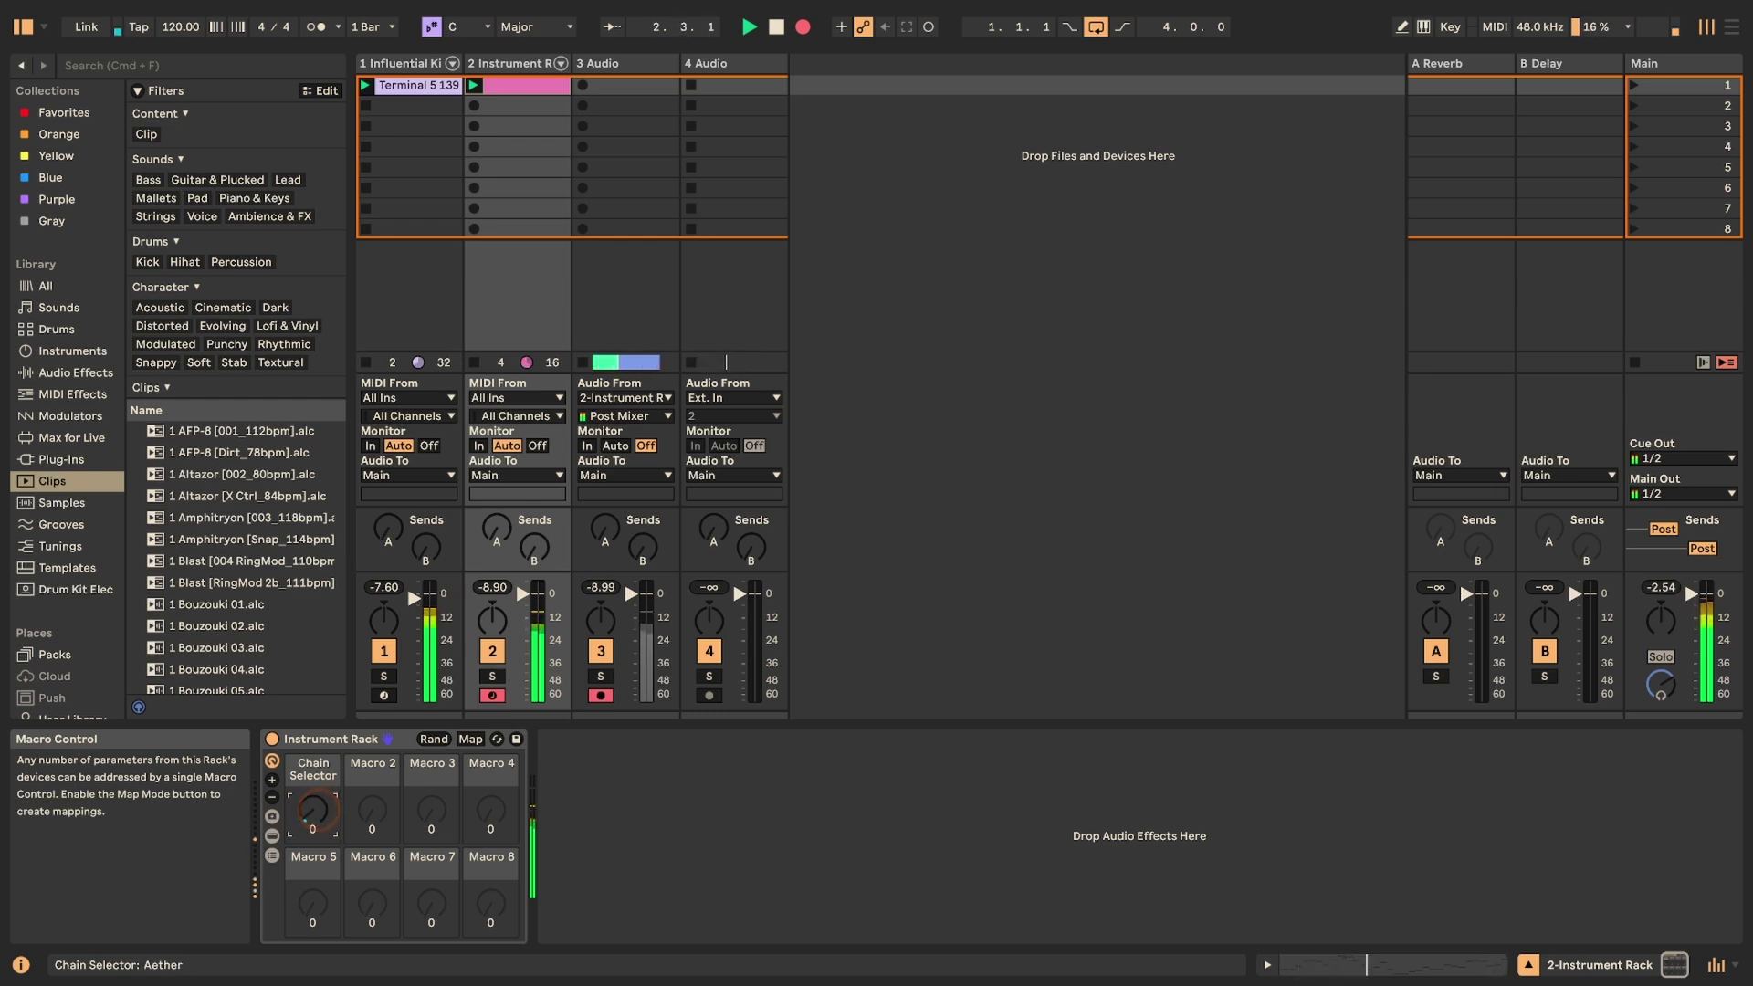
{"action": "key", "text": "Up"}
{"action": "key", "text": "Up"}
{"action": "key", "text": "Down"}
{"action": "key", "text": "Up"}
{"action": "key", "text": "Down"}
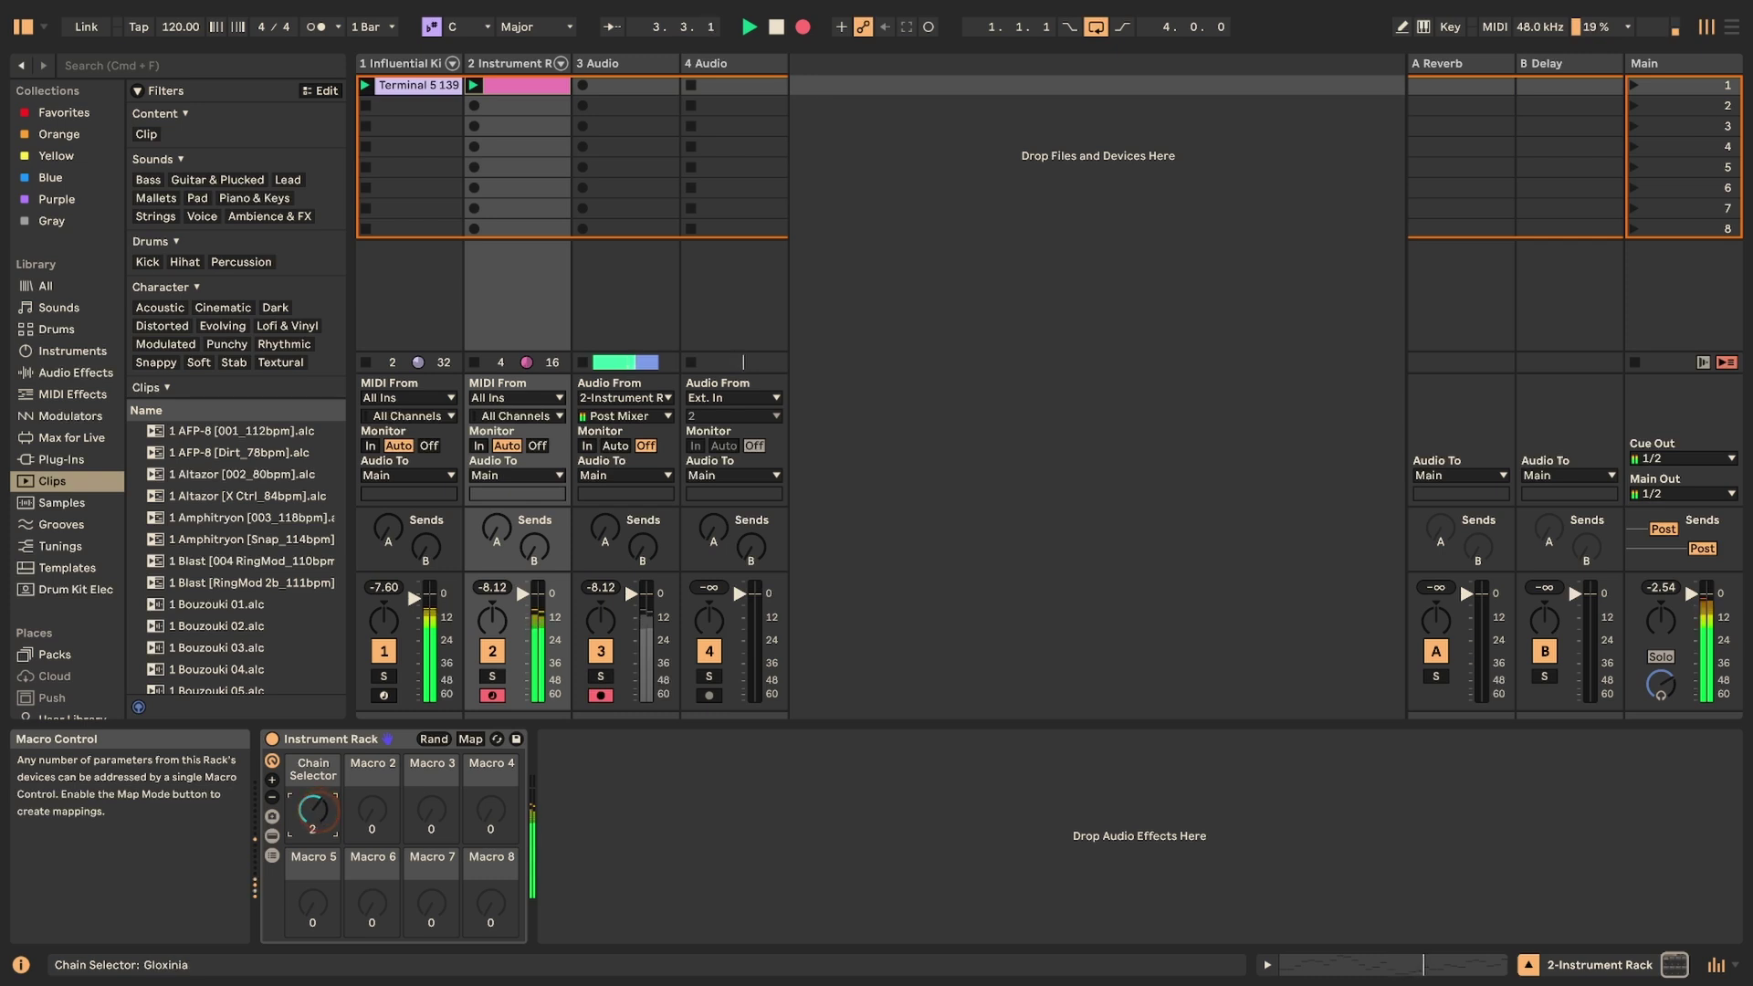
{"action": "key", "text": "Down"}
{"action": "key", "text": "Up"}
{"action": "key", "text": "Down"}
{"action": "key", "text": "Up"}
{"action": "key", "text": "Up"}
{"action": "key", "text": "Down"}
{"action": "key", "text": "Up"}
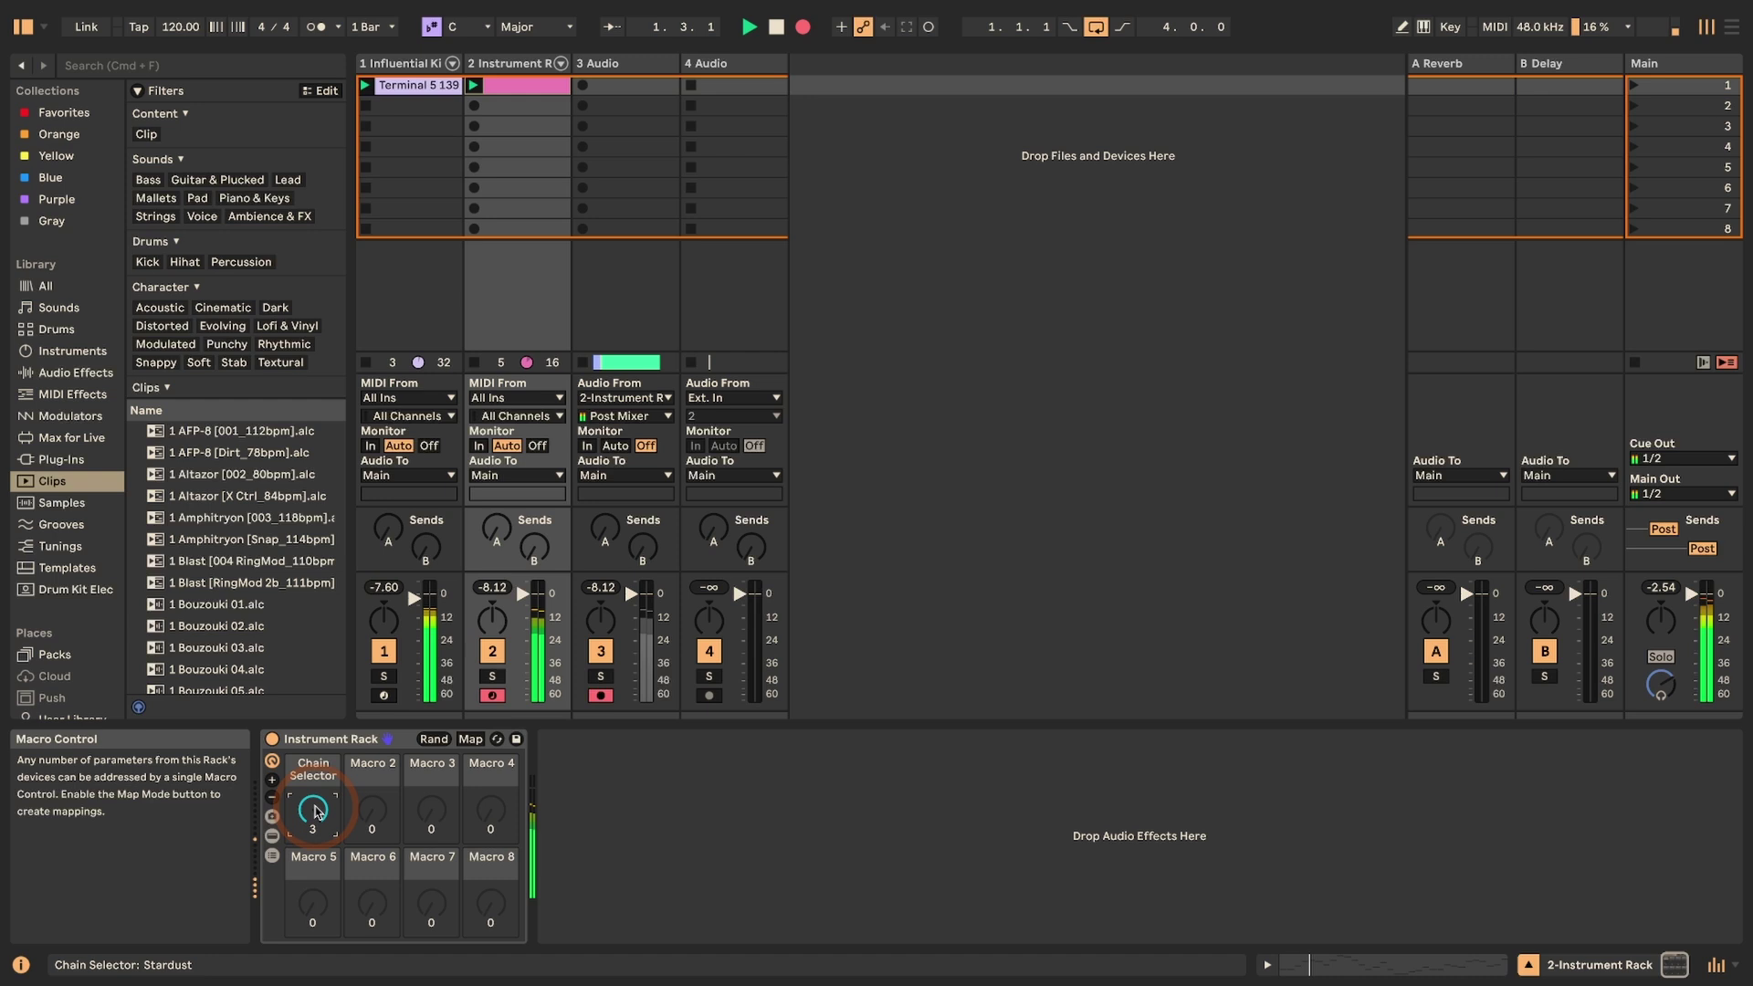
{"action": "key", "text": "space"}
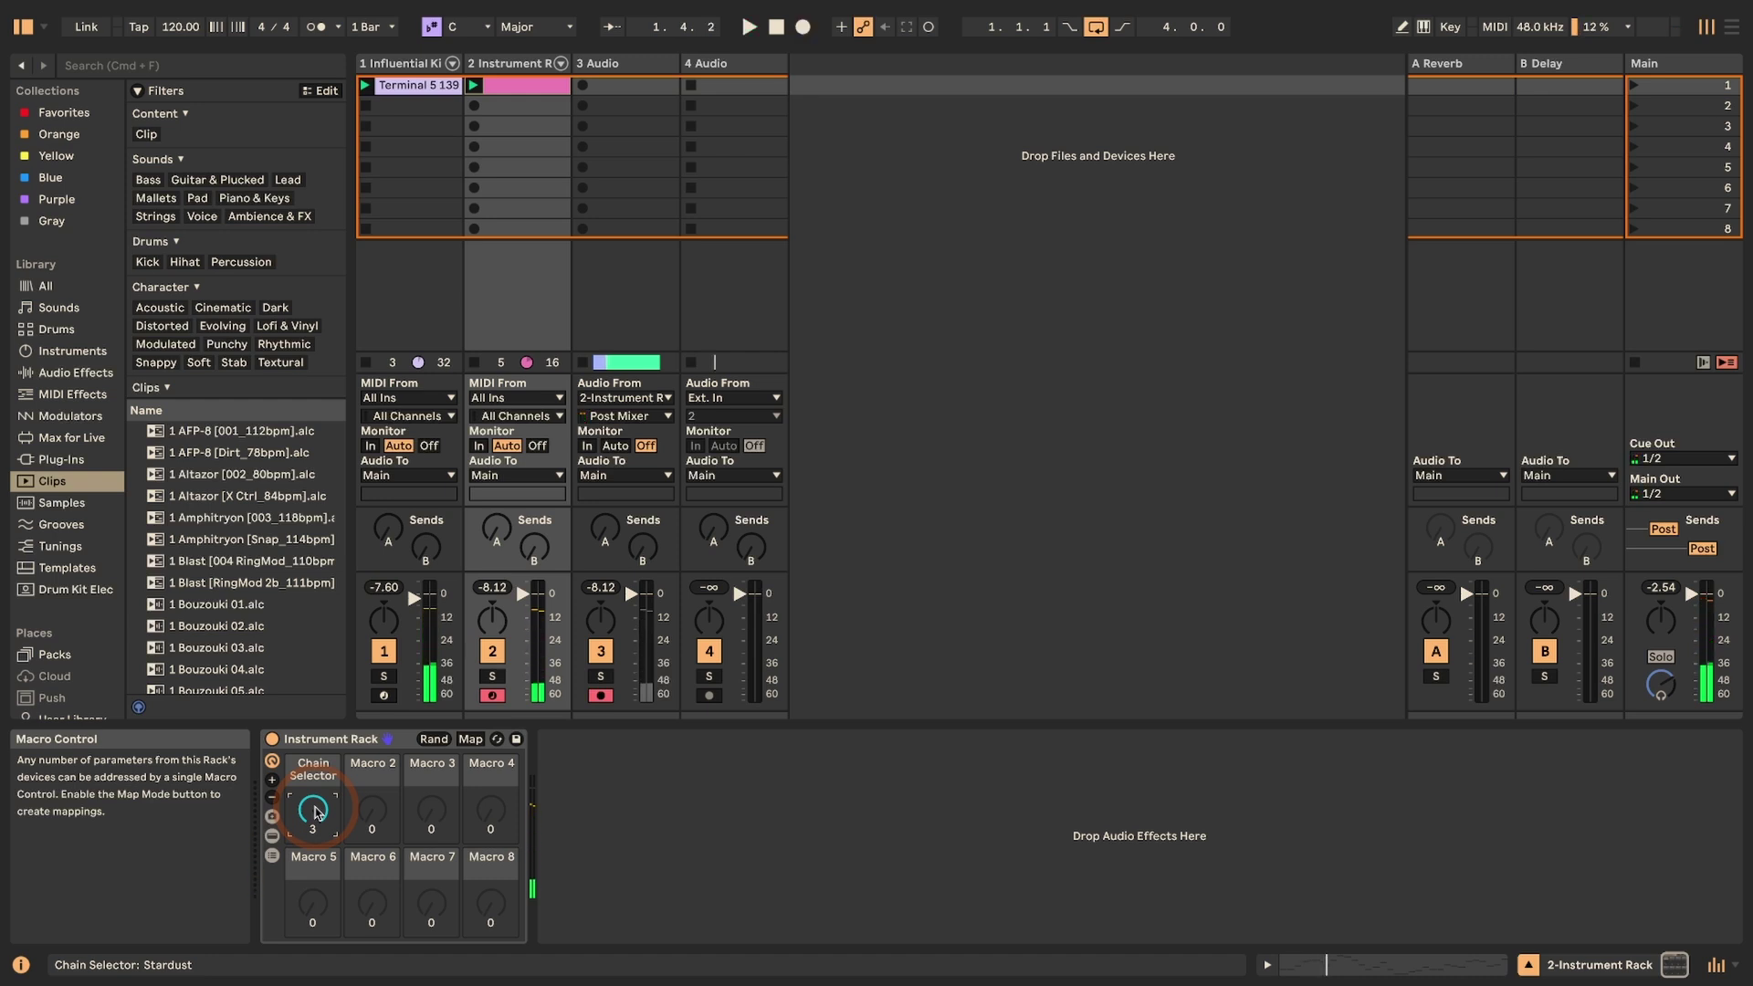
- Zoom the Arrangement to bars 1–5, unfold 2 Instrument's five take lanes, and enable Draw mode
{"action": "key", "text": "Tab"}
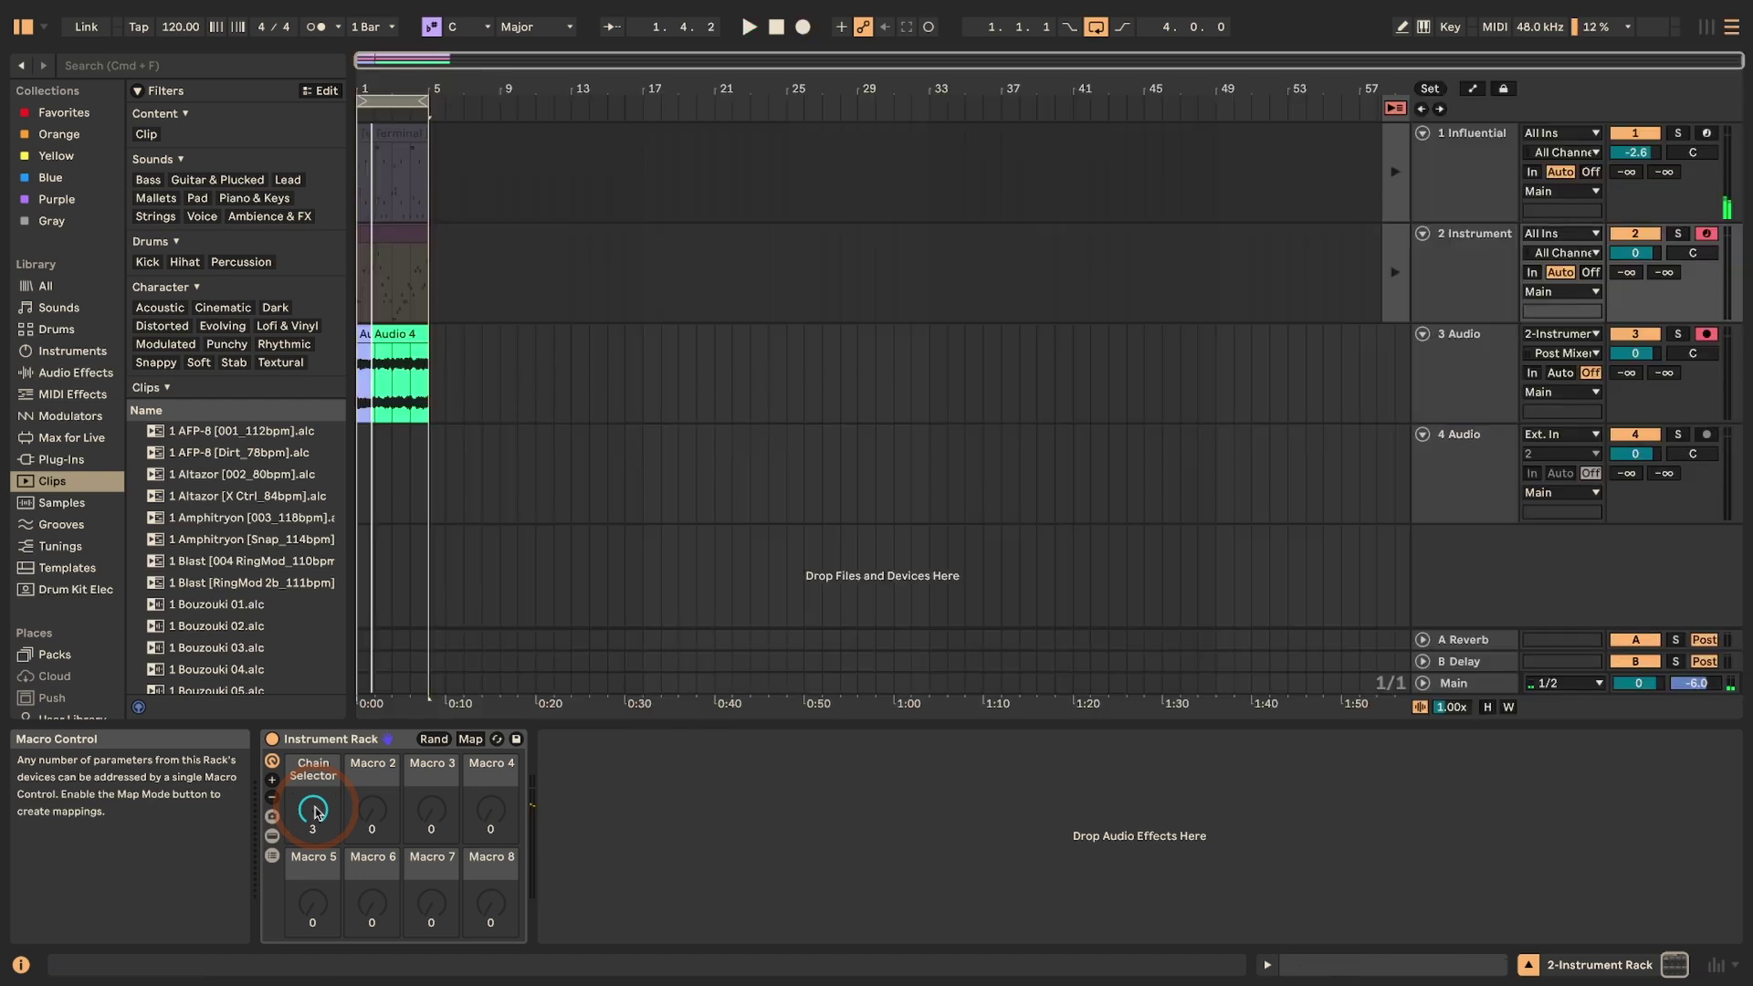
{"action": "left_click", "coordinate": [361, 383]}
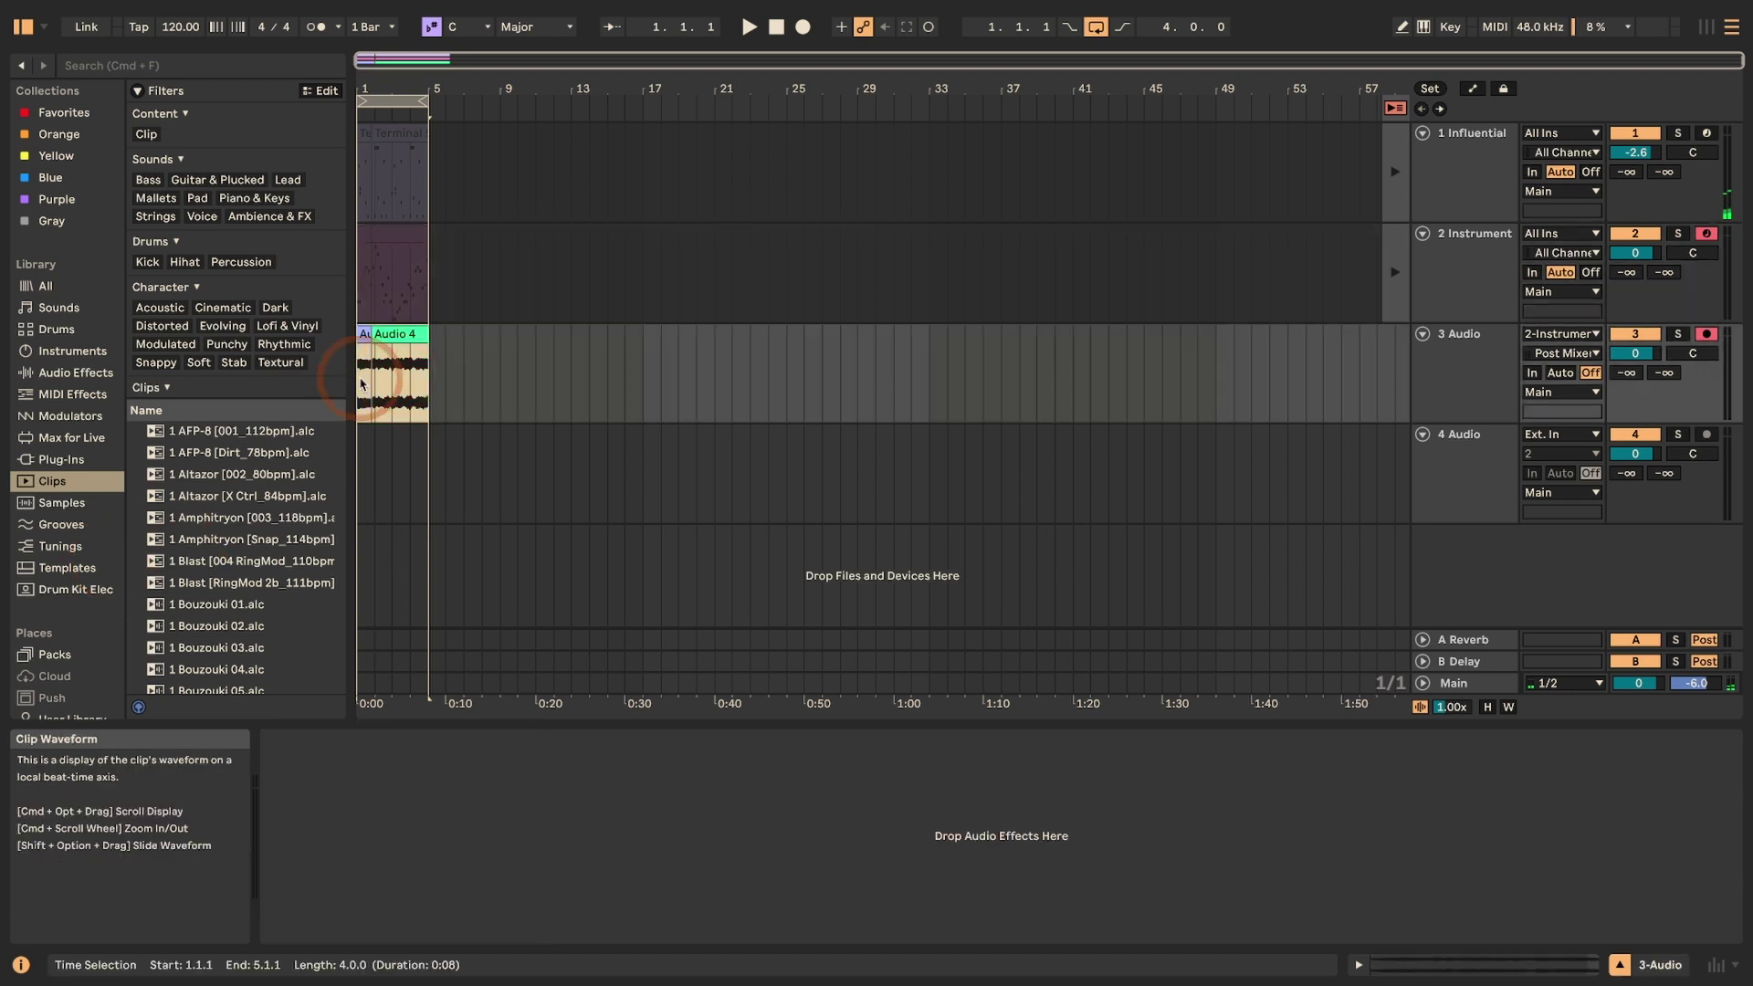
{"action": "key", "text": "z"}
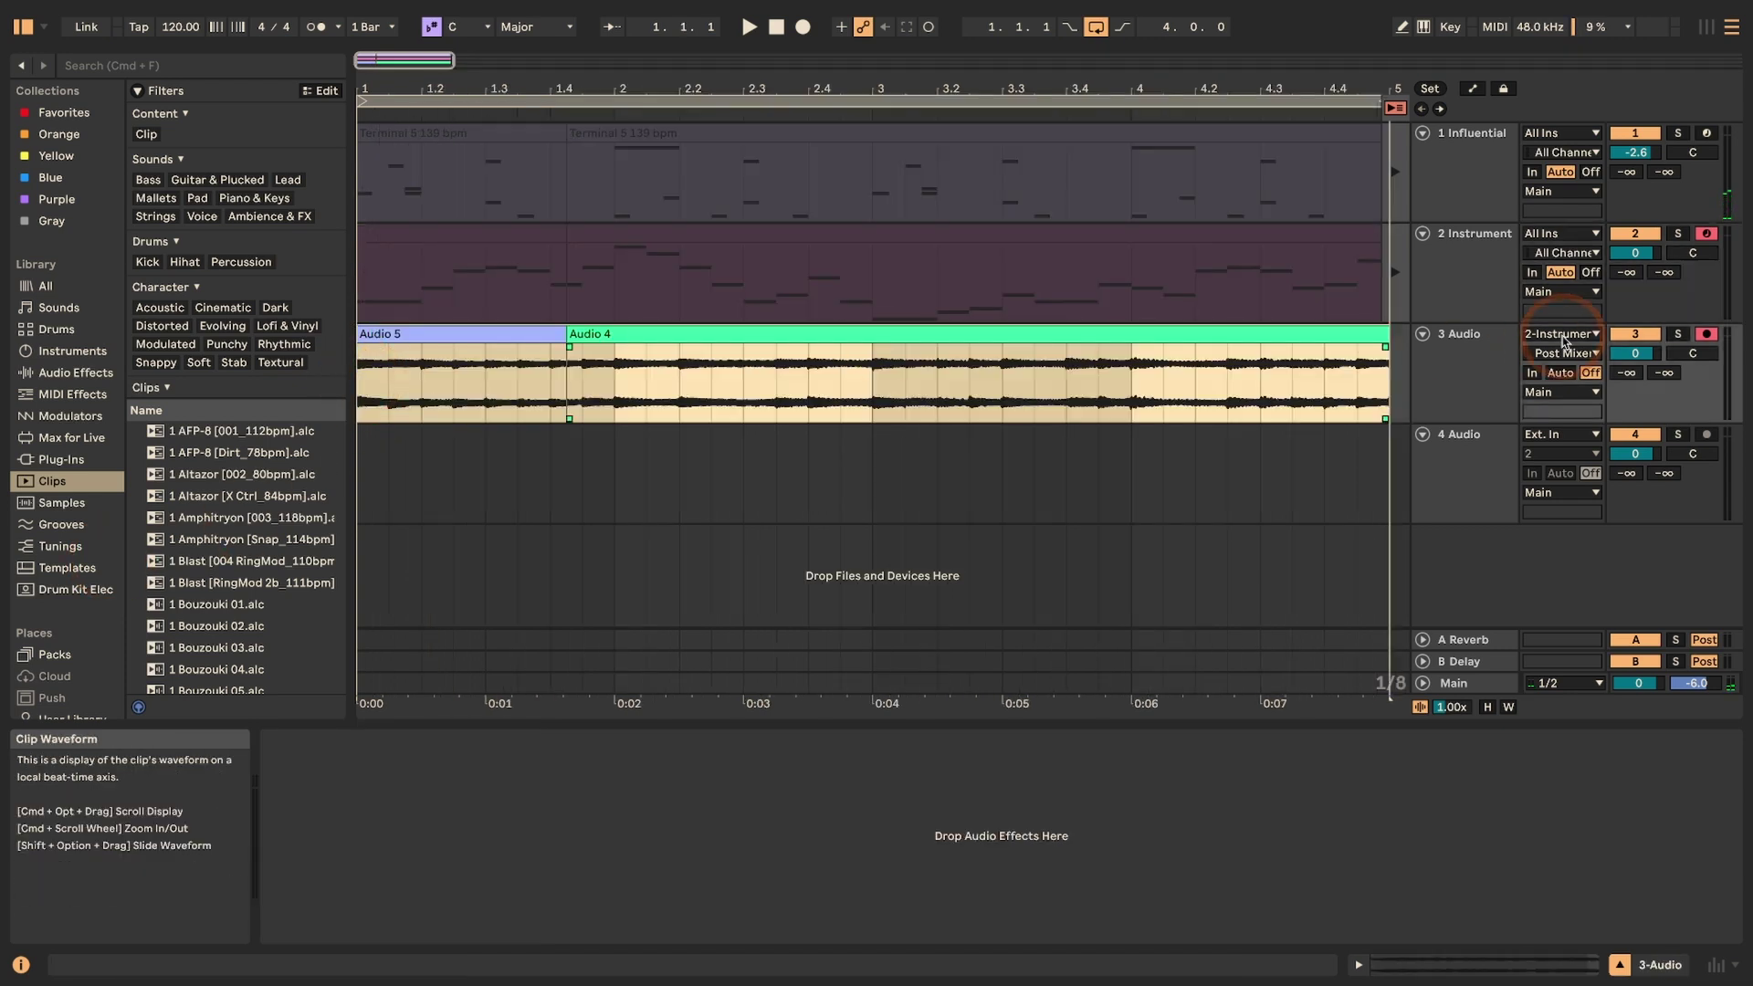
{"action": "left_click", "coordinate": [1483, 354]}
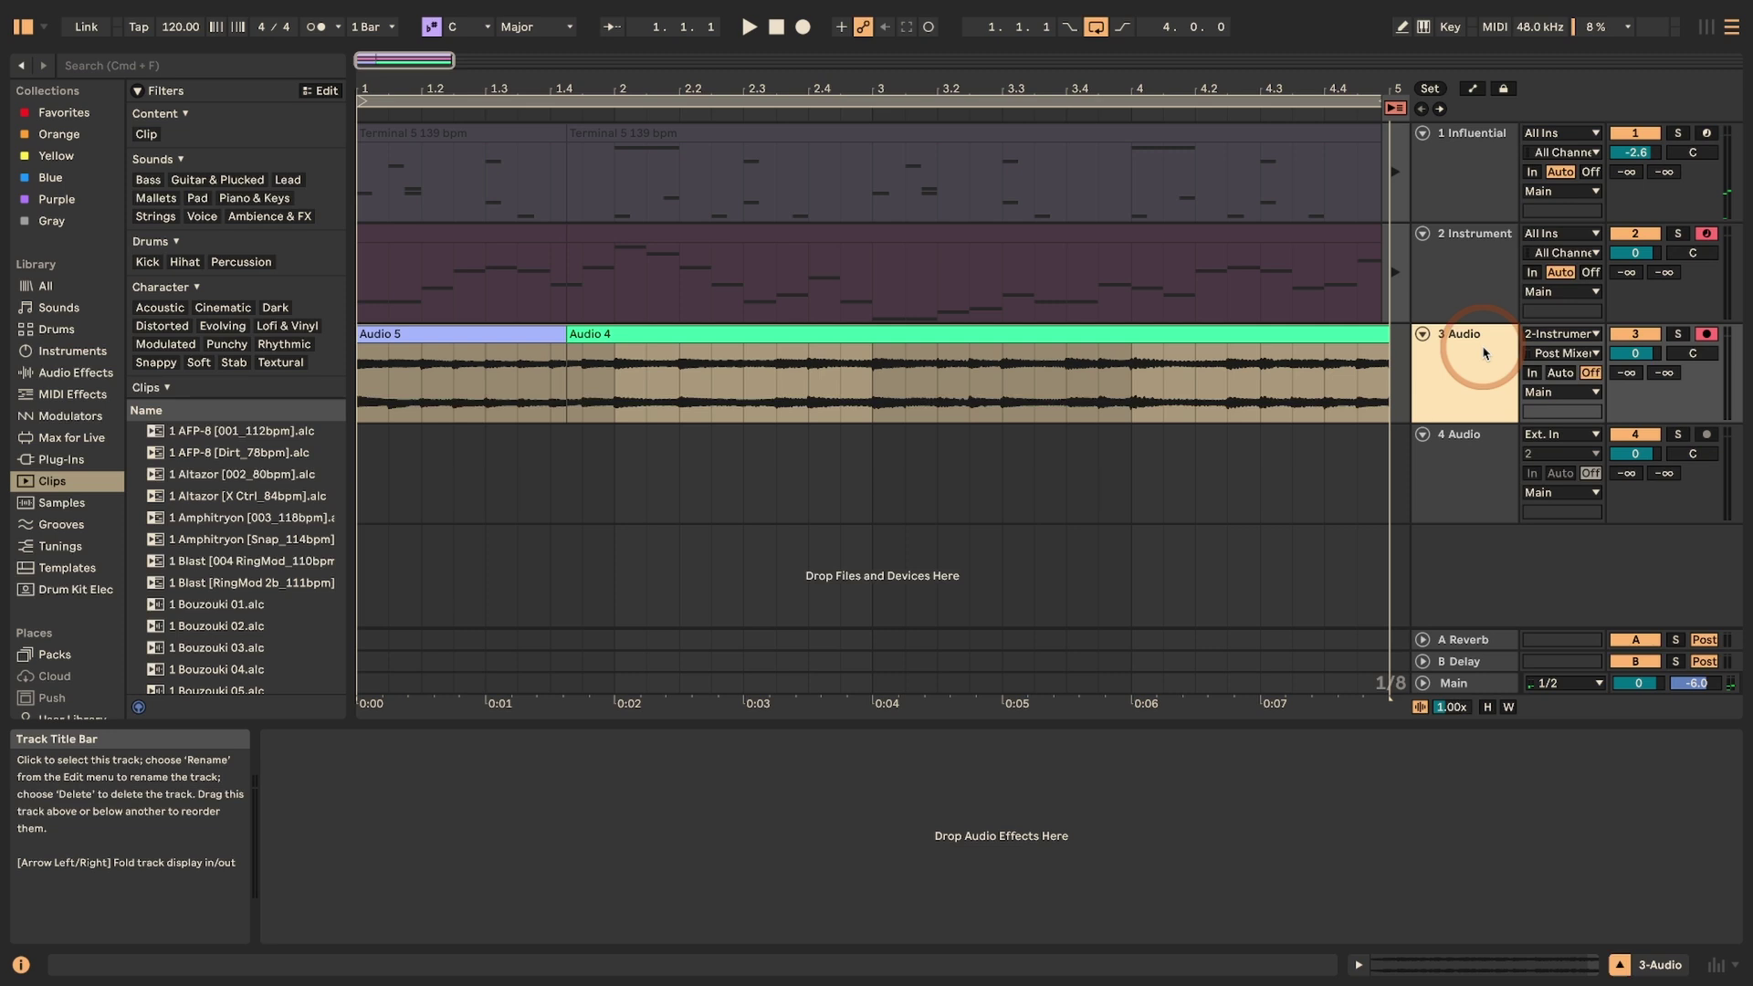
{"action": "left_click", "coordinate": [1440, 273]}
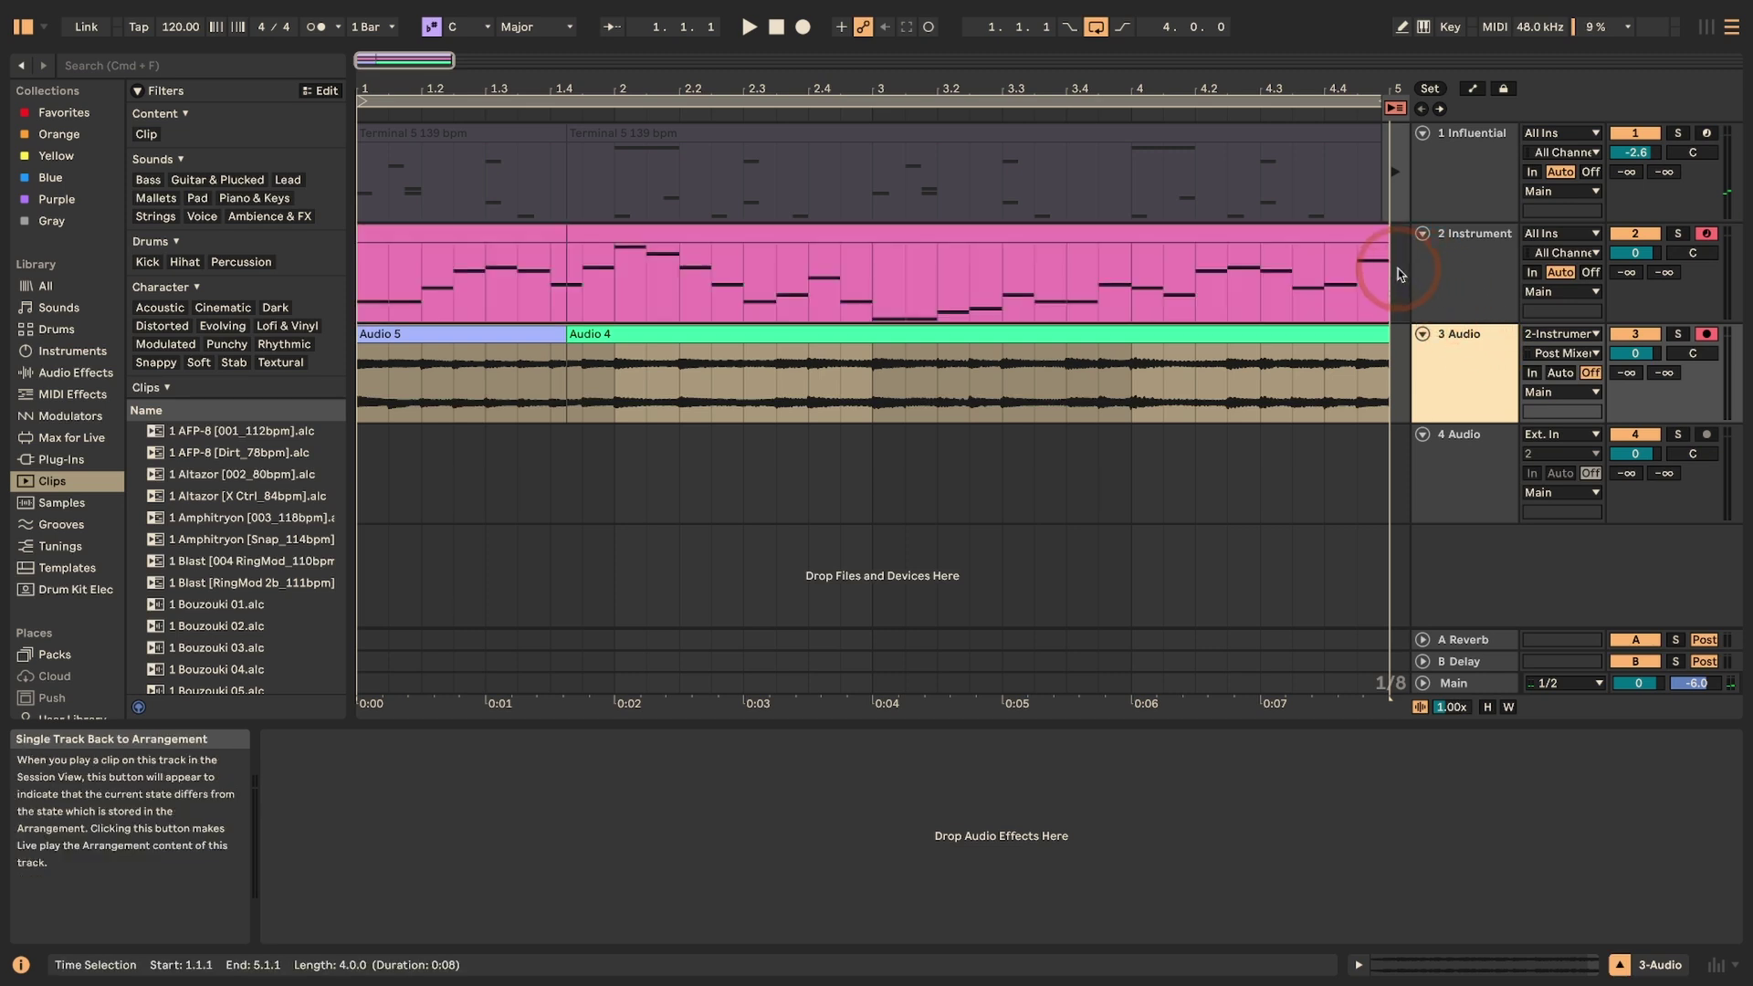
{"action": "left_click", "coordinate": [1465, 269]}
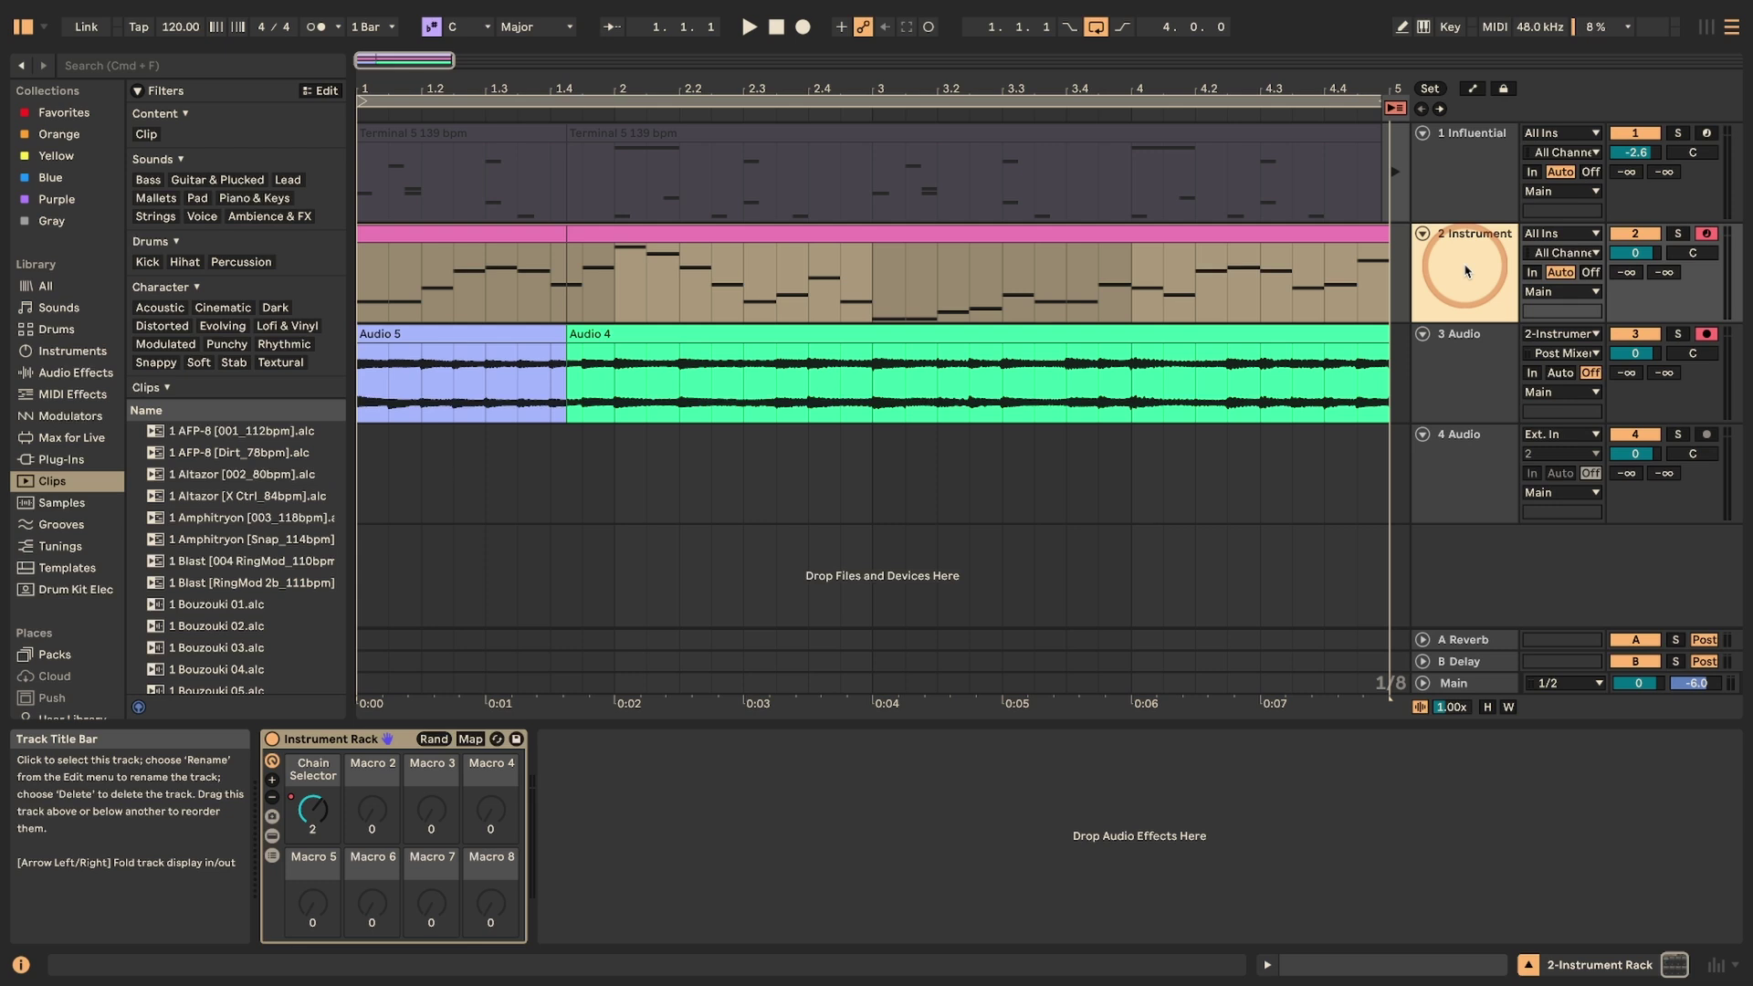
{"action": "key", "text": "alt+super+u"}
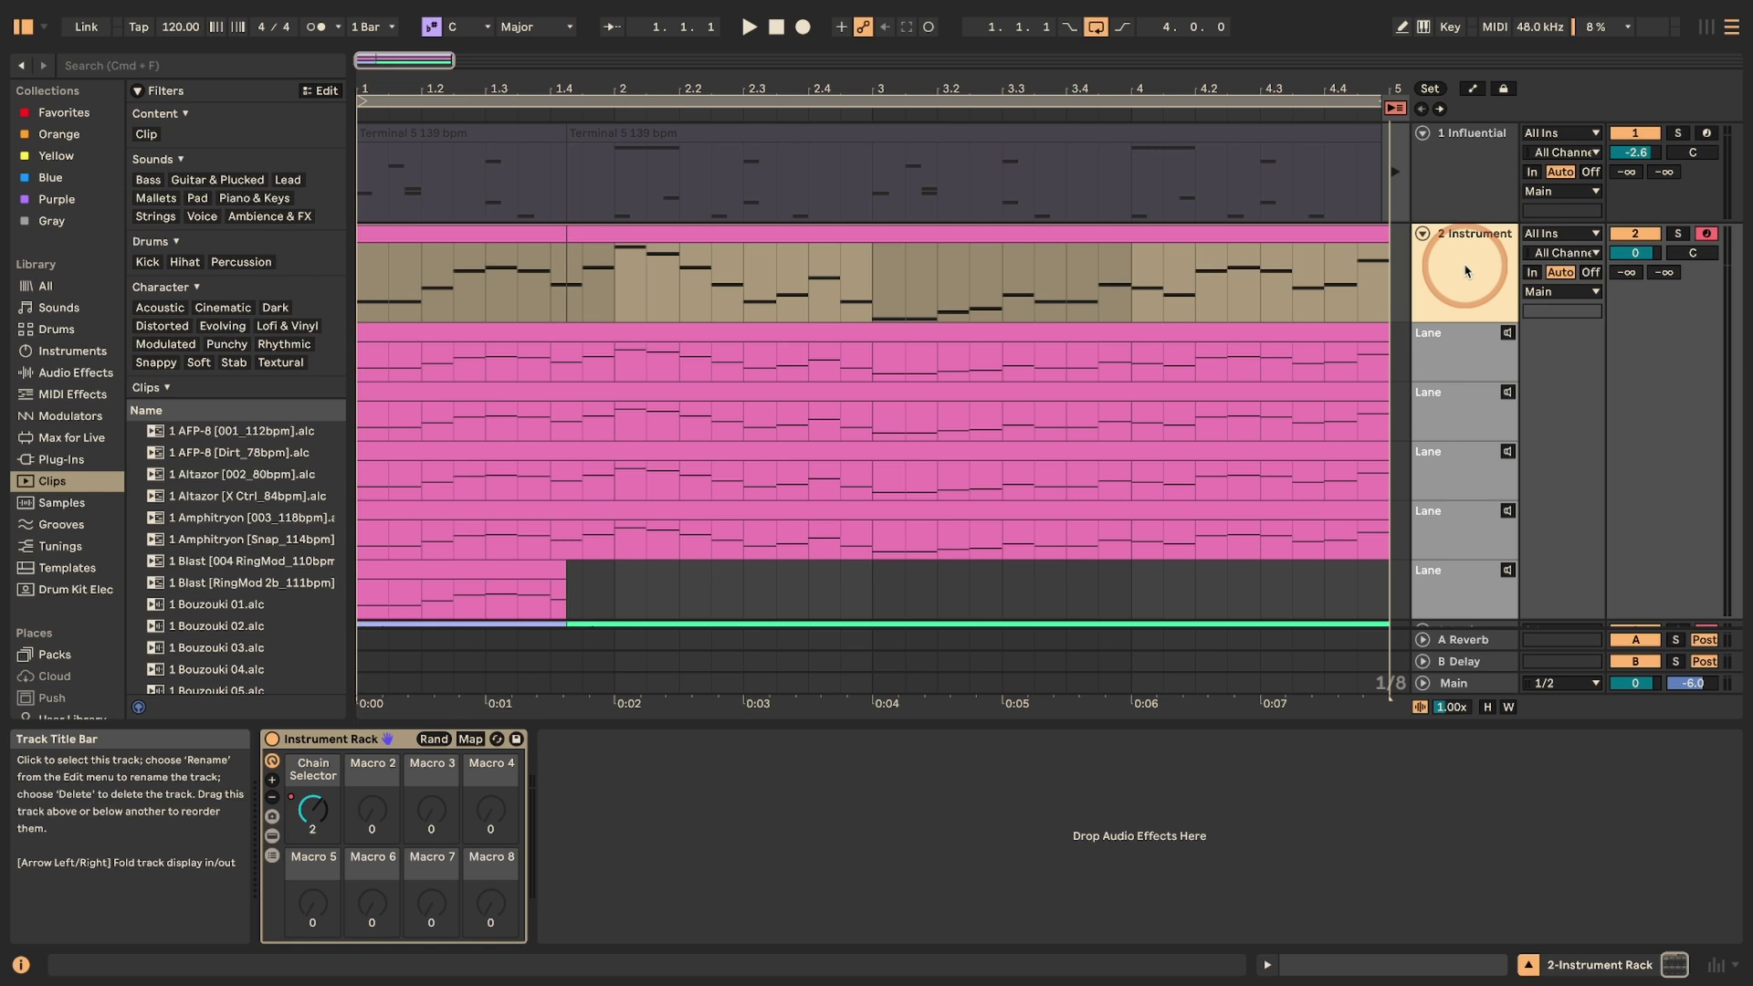
{"action": "key", "text": "a"}
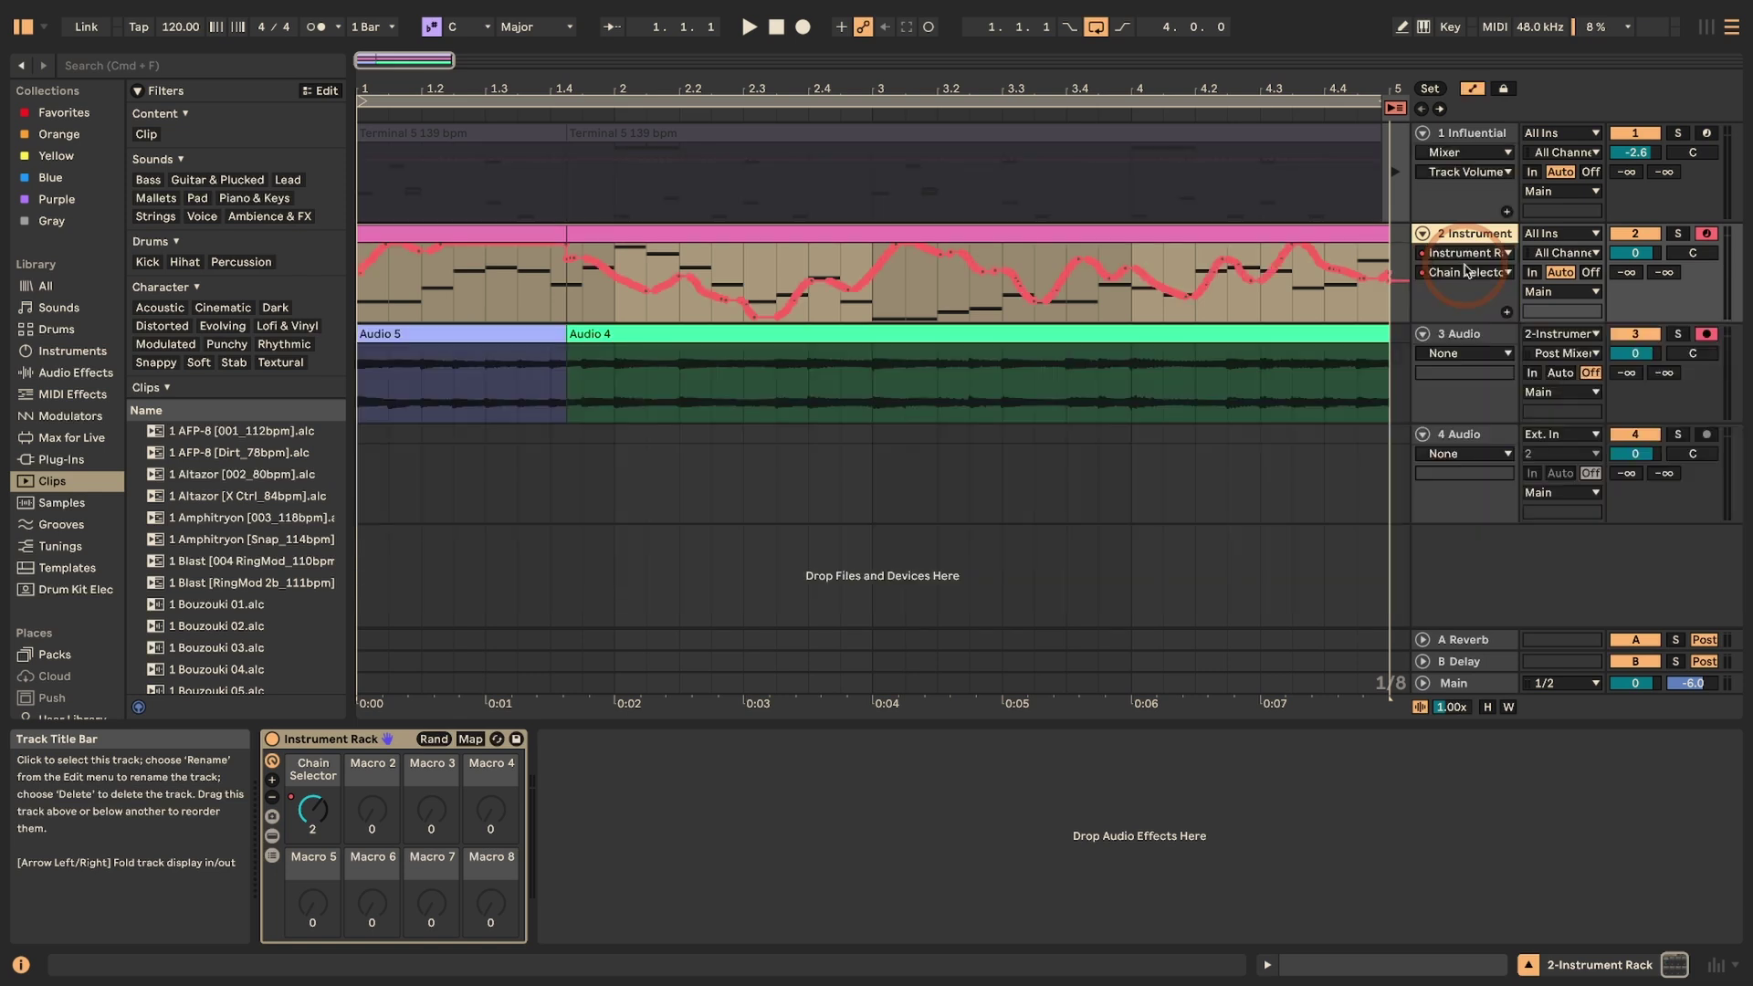
{"action": "left_click", "coordinate": [1466, 270]}
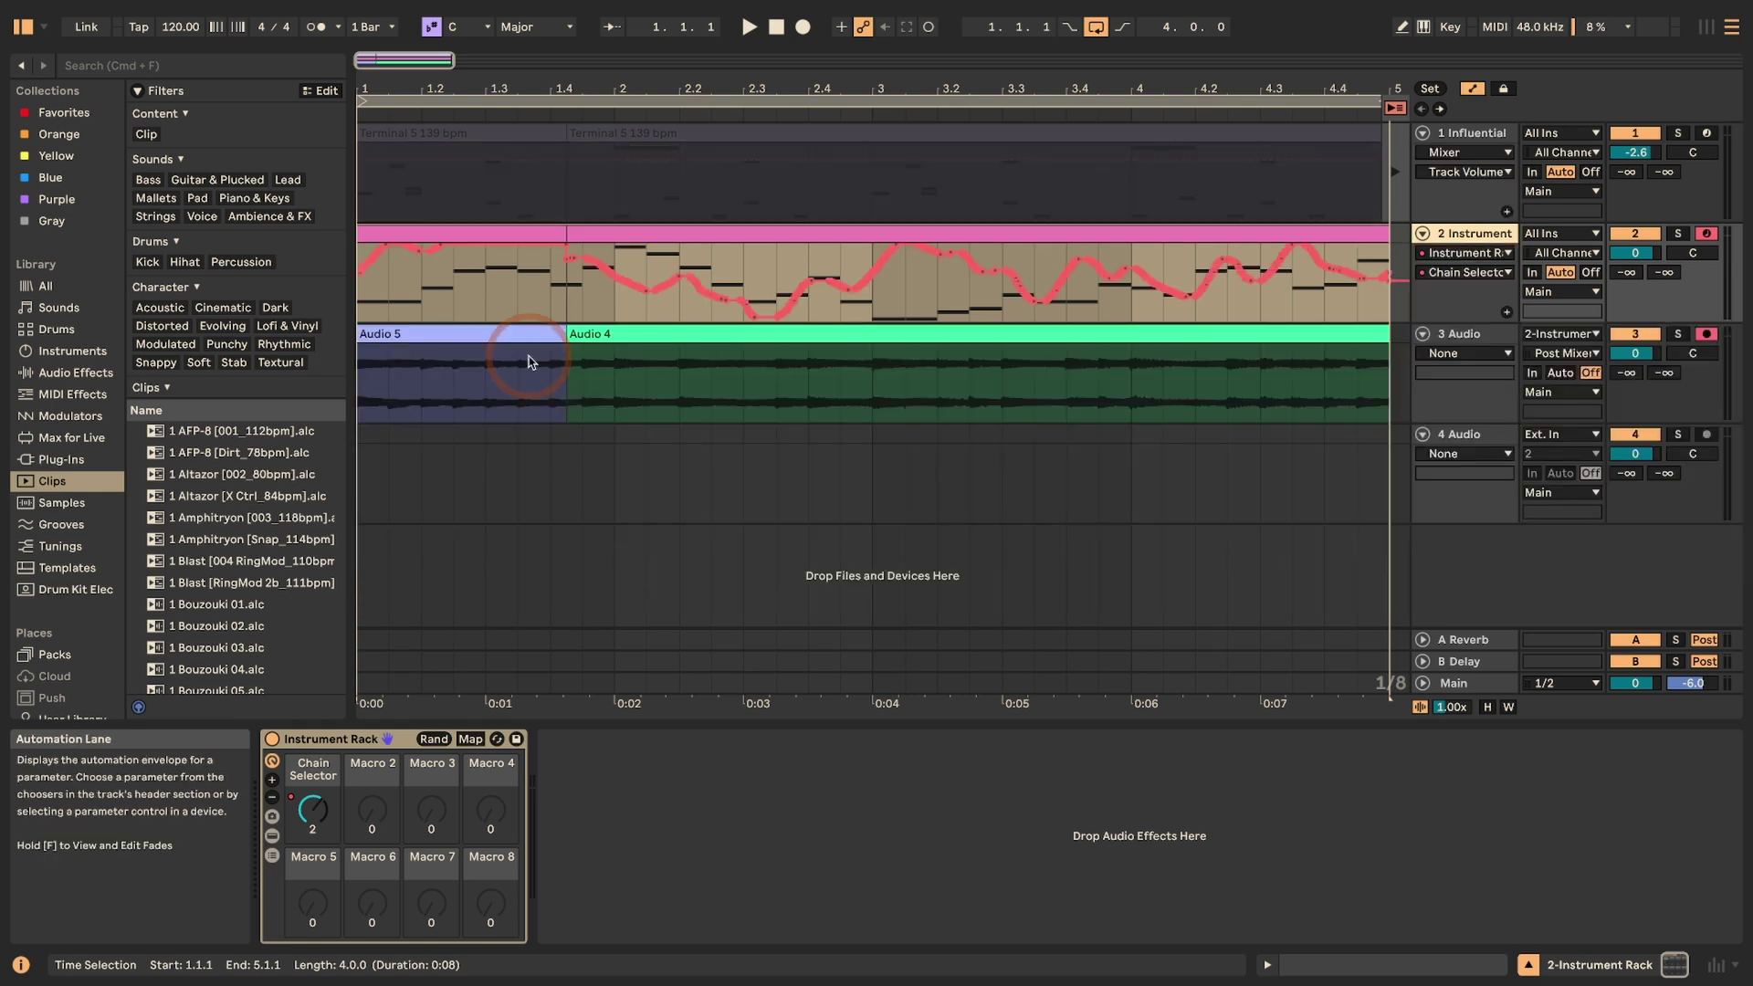
{"action": "key", "text": "a"}
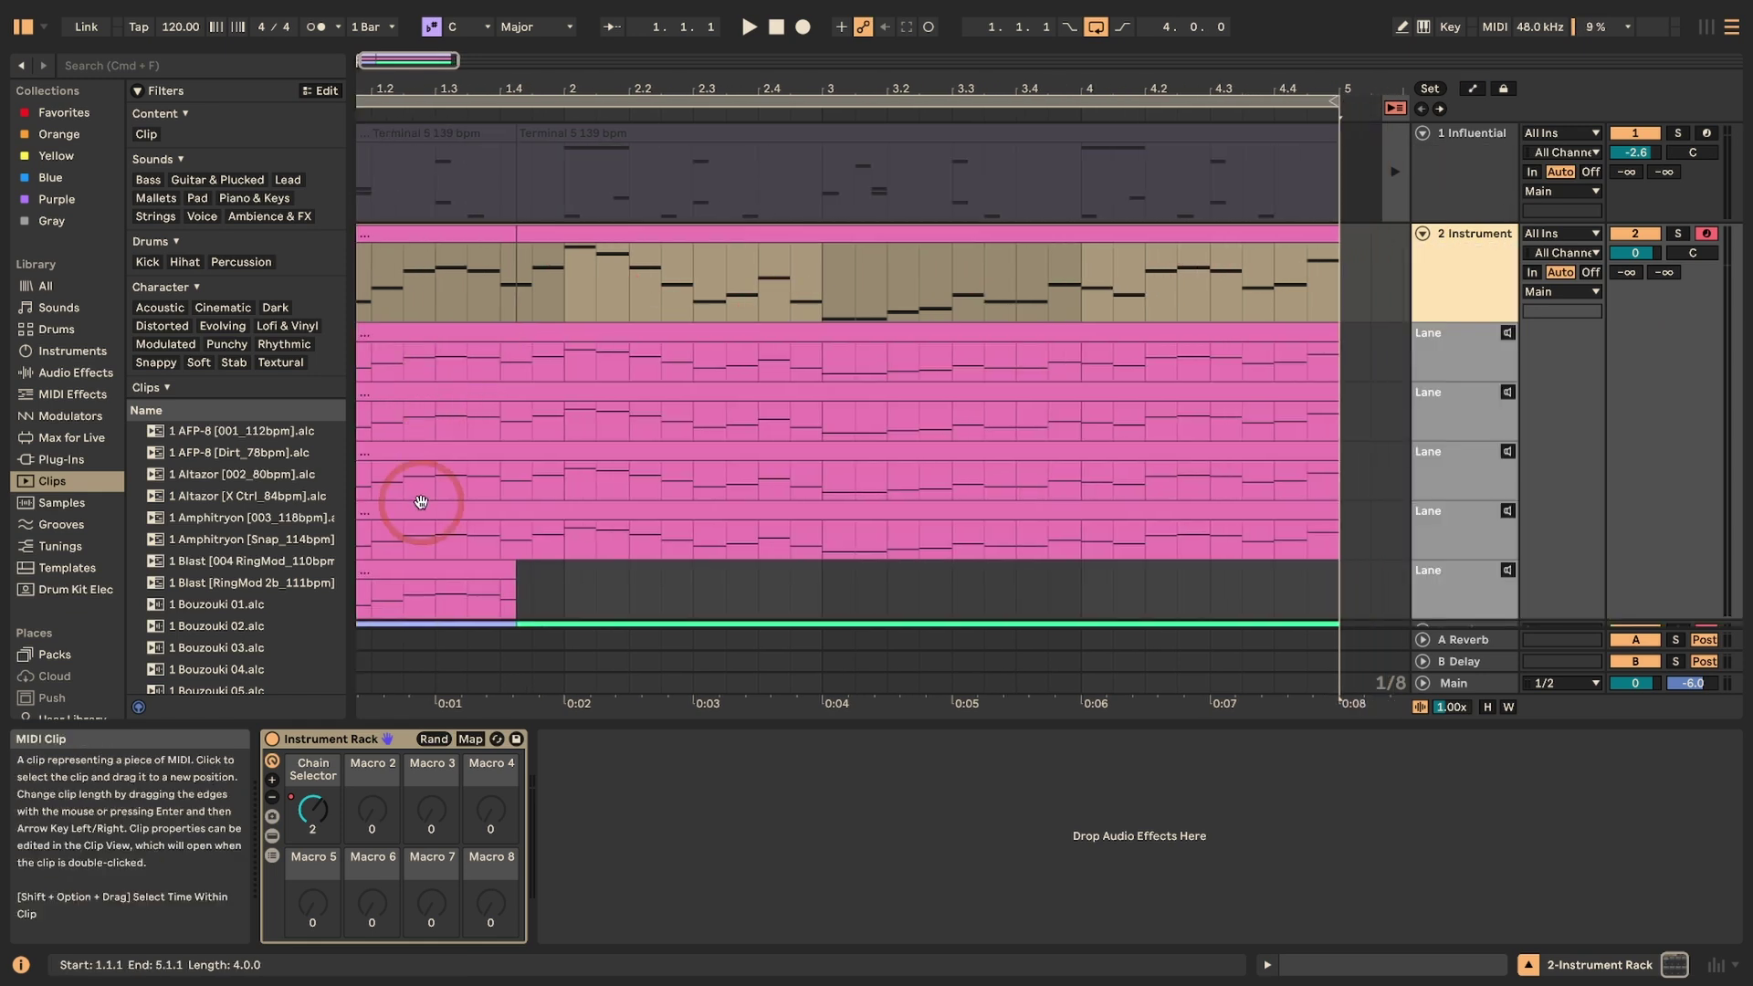
{"action": "key", "text": "b"}
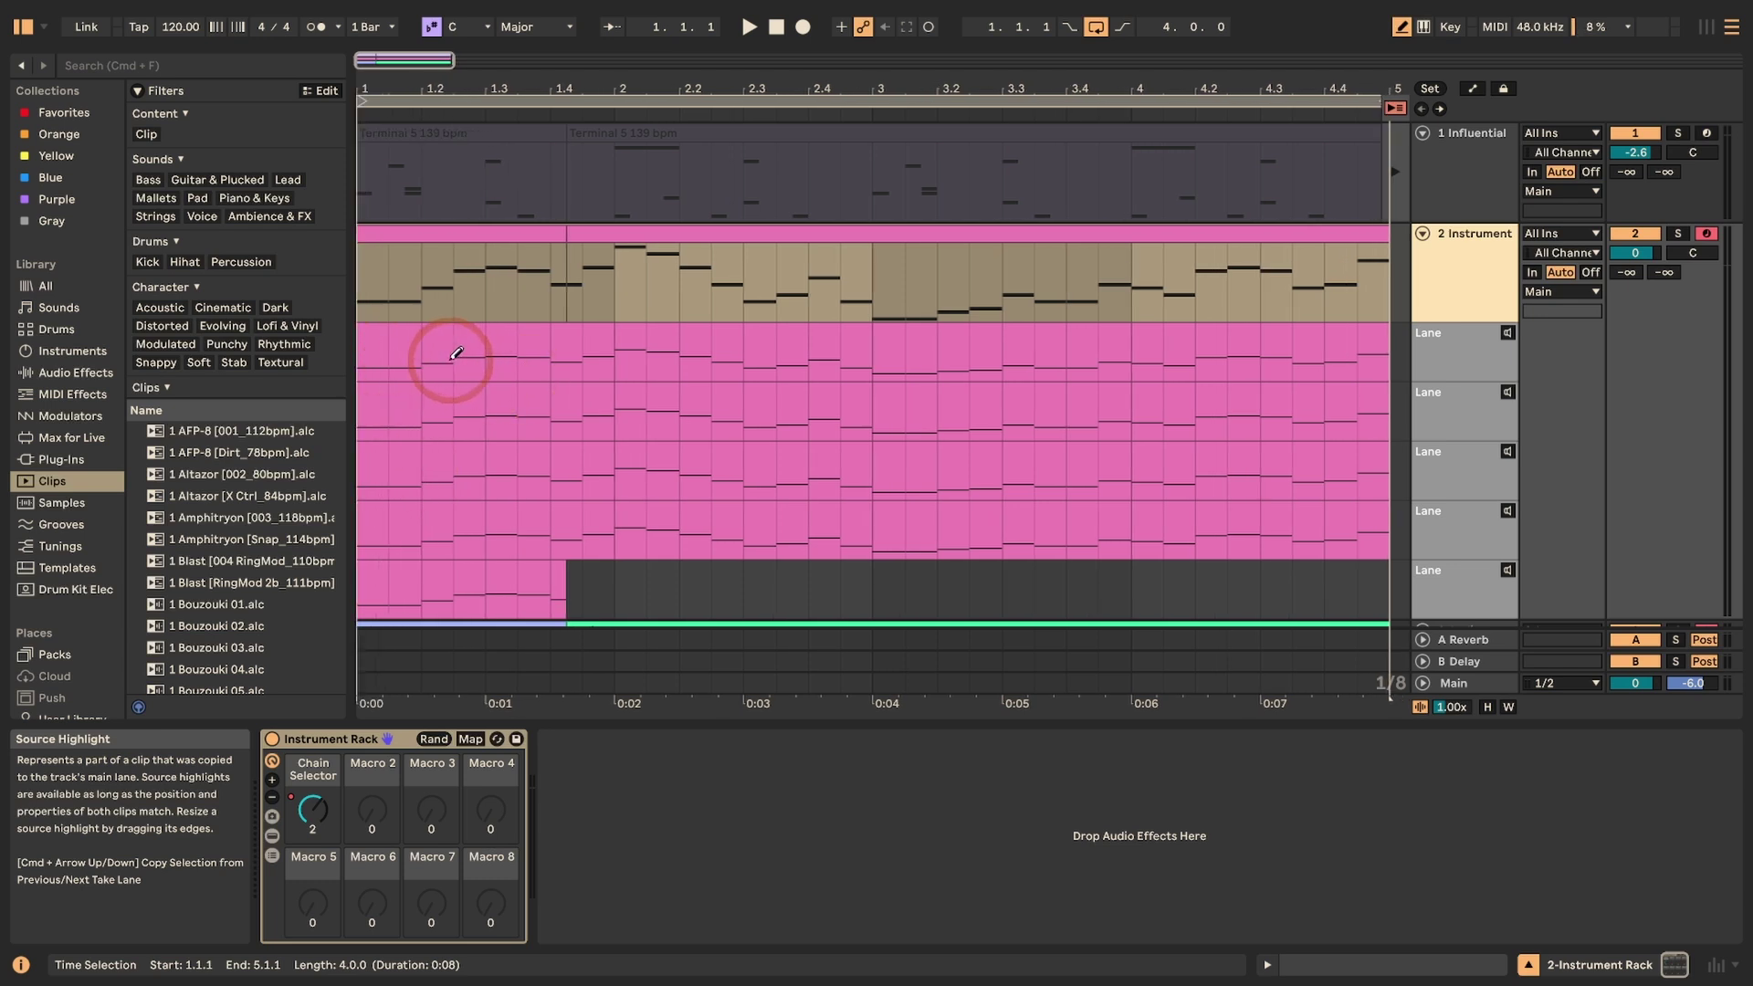
- Comp the opening bars from take lane 1 up to 1.4.1, then bar 2 sections from lanes 3 and 4
{"action": "left_click_drag", "start_coordinate": [450, 356], "coordinate": [370, 351]}
{"action": "left_click", "coordinate": [485, 395]}
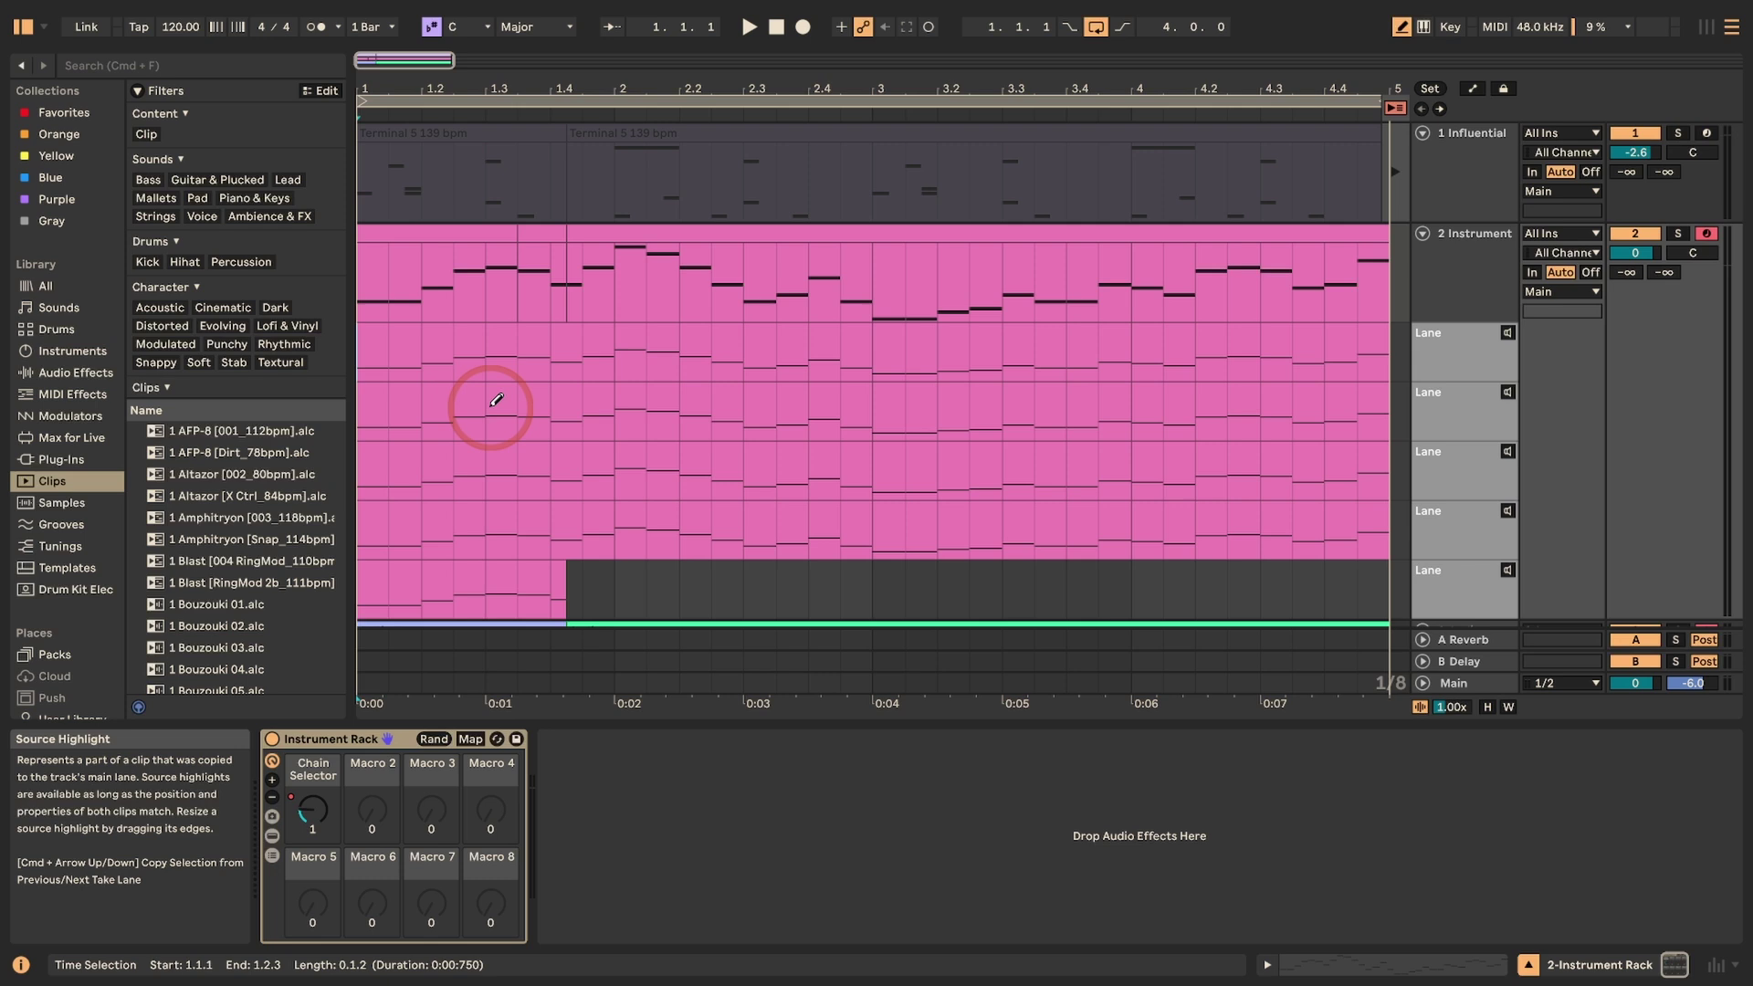
{"action": "left_click", "coordinate": [476, 350]}
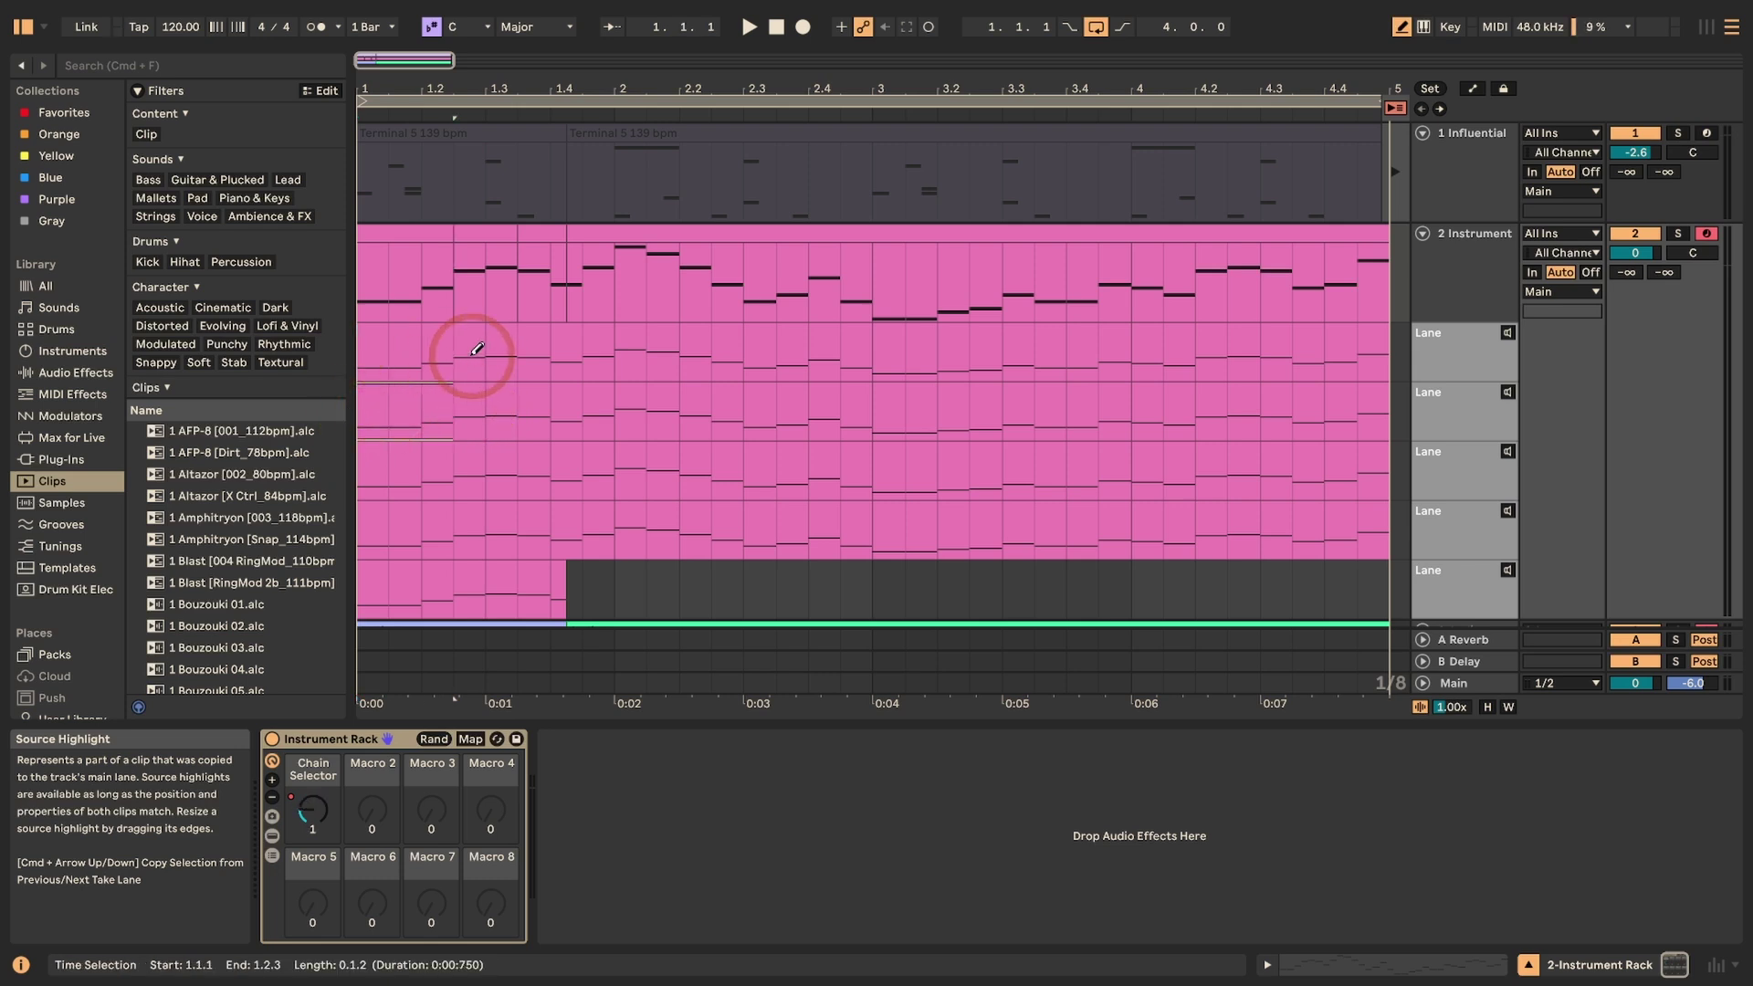
{"action": "left_click_drag", "start_coordinate": [492, 345], "coordinate": [566, 428]}
{"action": "left_click", "coordinate": [634, 419]}
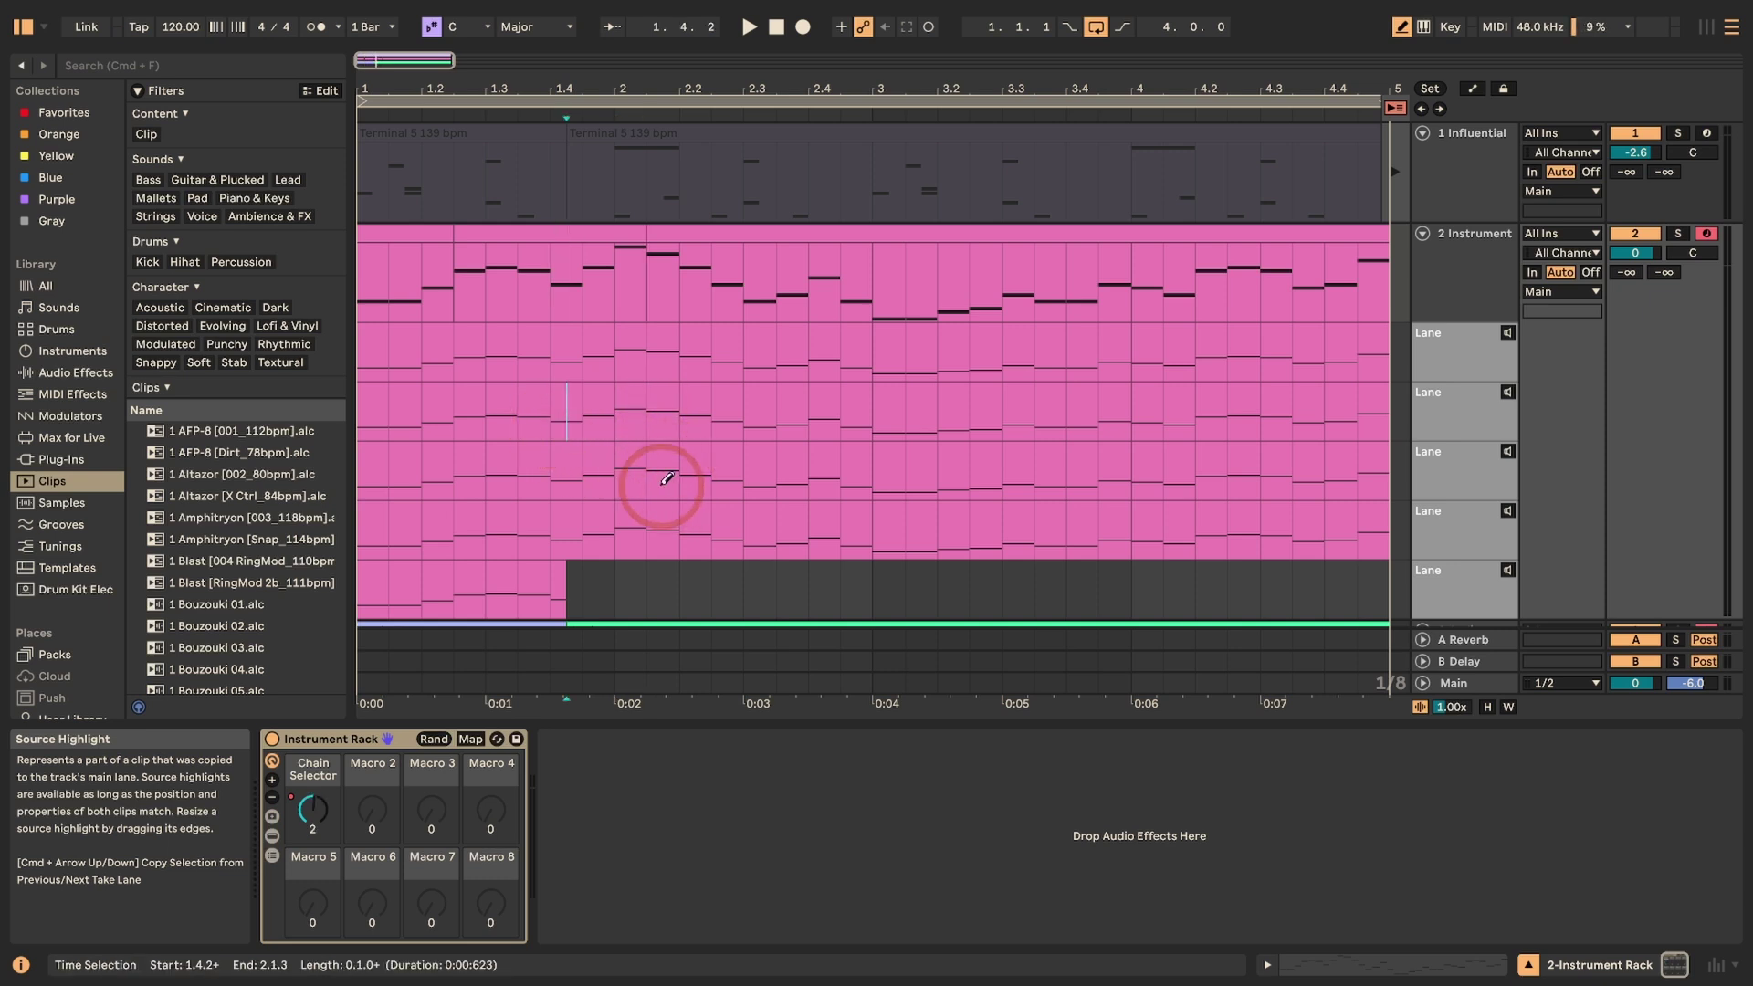
{"action": "left_click", "coordinate": [738, 482]}
{"action": "left_click", "coordinate": [630, 529]}
{"action": "left_click", "coordinate": [732, 519]}
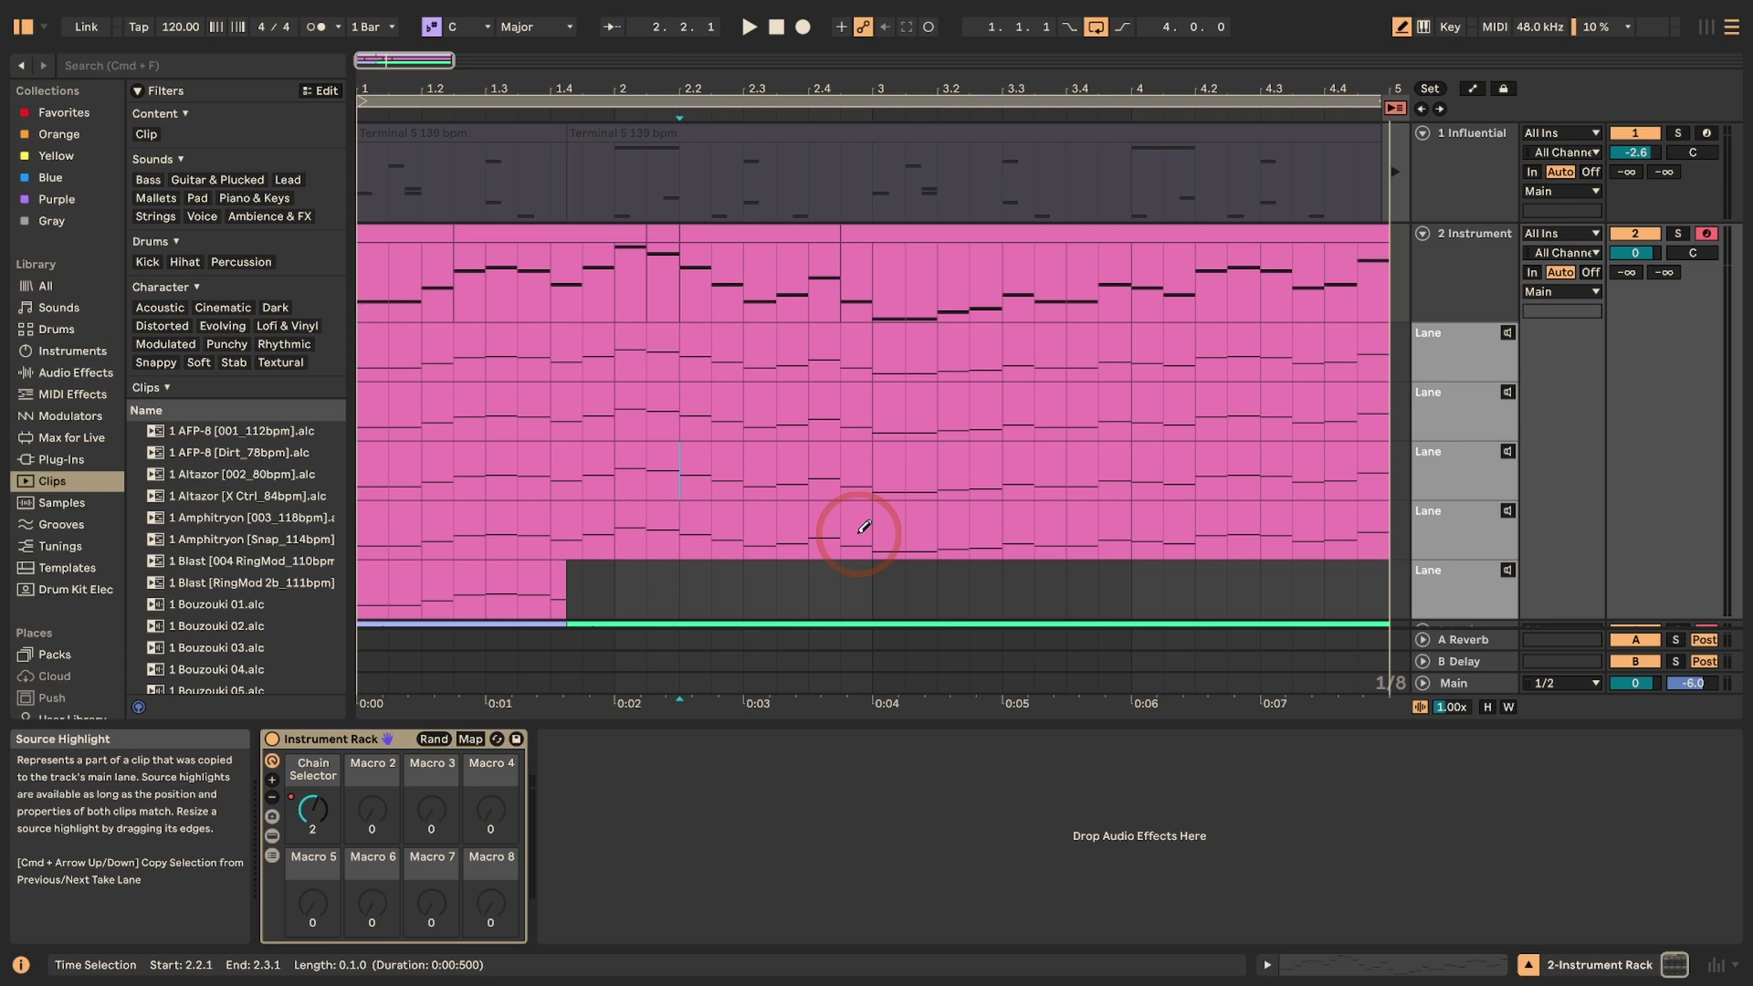
{"action": "left_click", "coordinate": [773, 526]}
{"action": "left_click_drag", "start_coordinate": [775, 524], "coordinate": [905, 526]}
{"action": "scroll", "coordinate": [735, 511], "scroll_direction": "down", "scroll_amount": 2}
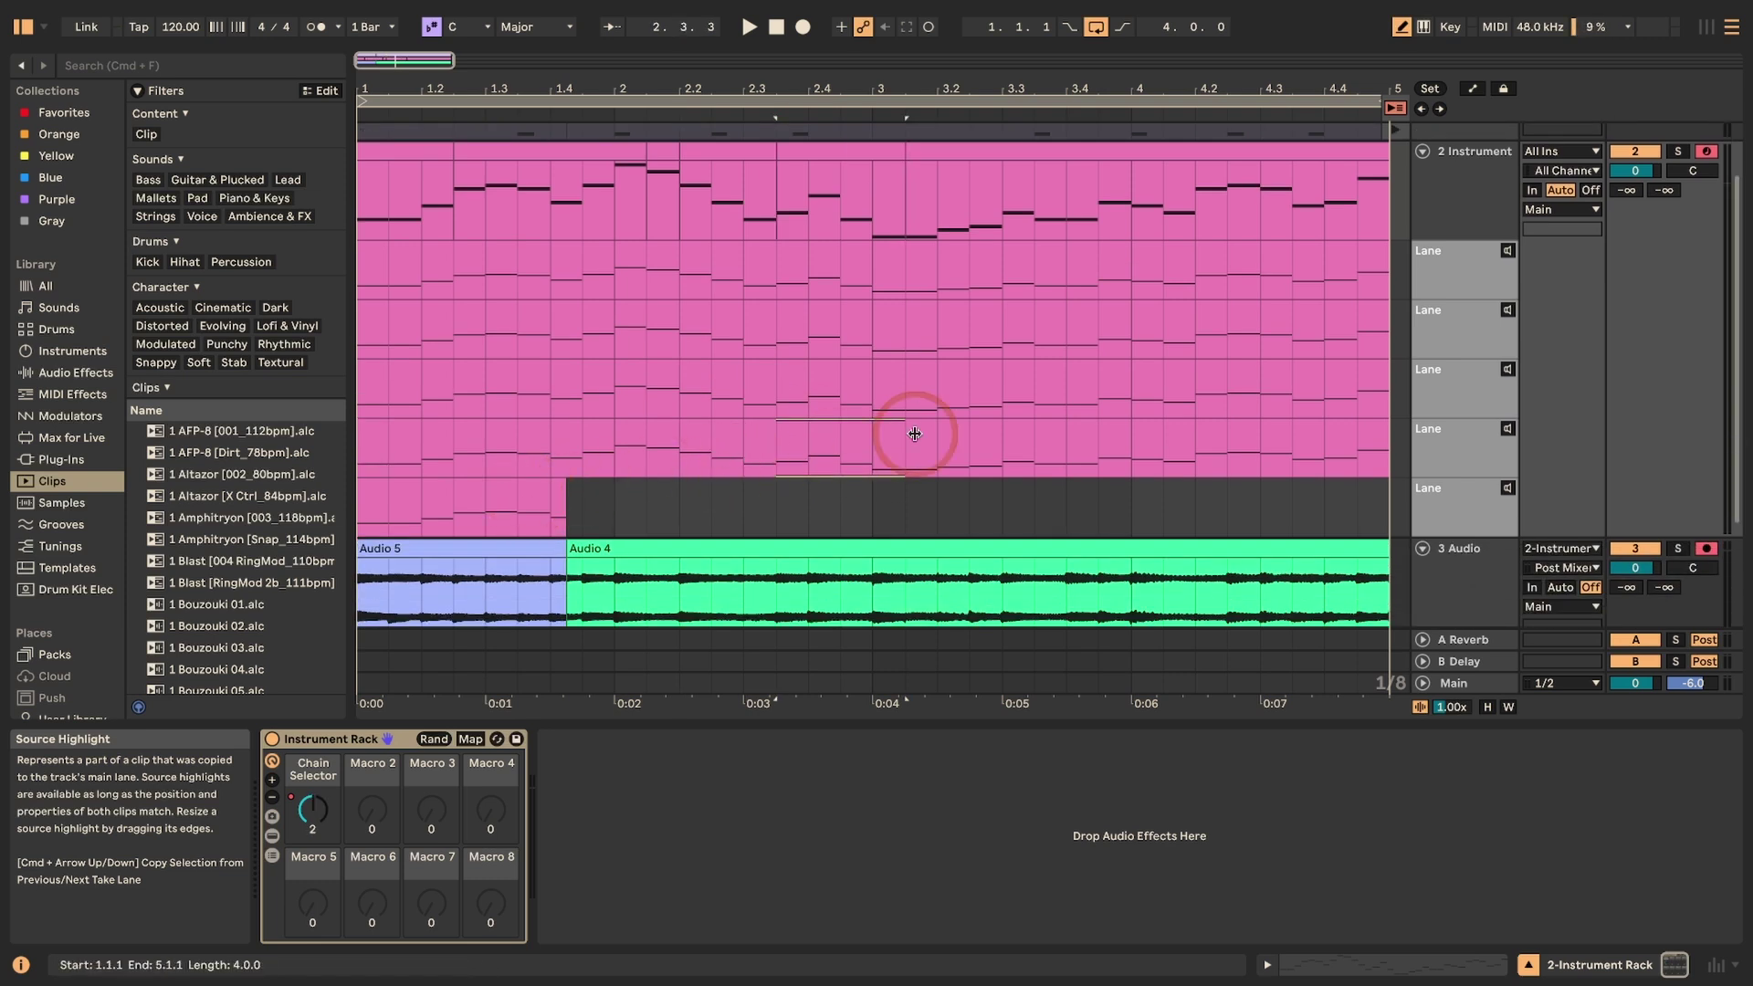
- Comp 3.4.1–4.1.1 from lane 1, 4.1.3–4.3.1 from lane 3, and 4.4.3–5.1.1 from lane 4
{"action": "left_click", "coordinate": [1077, 270]}
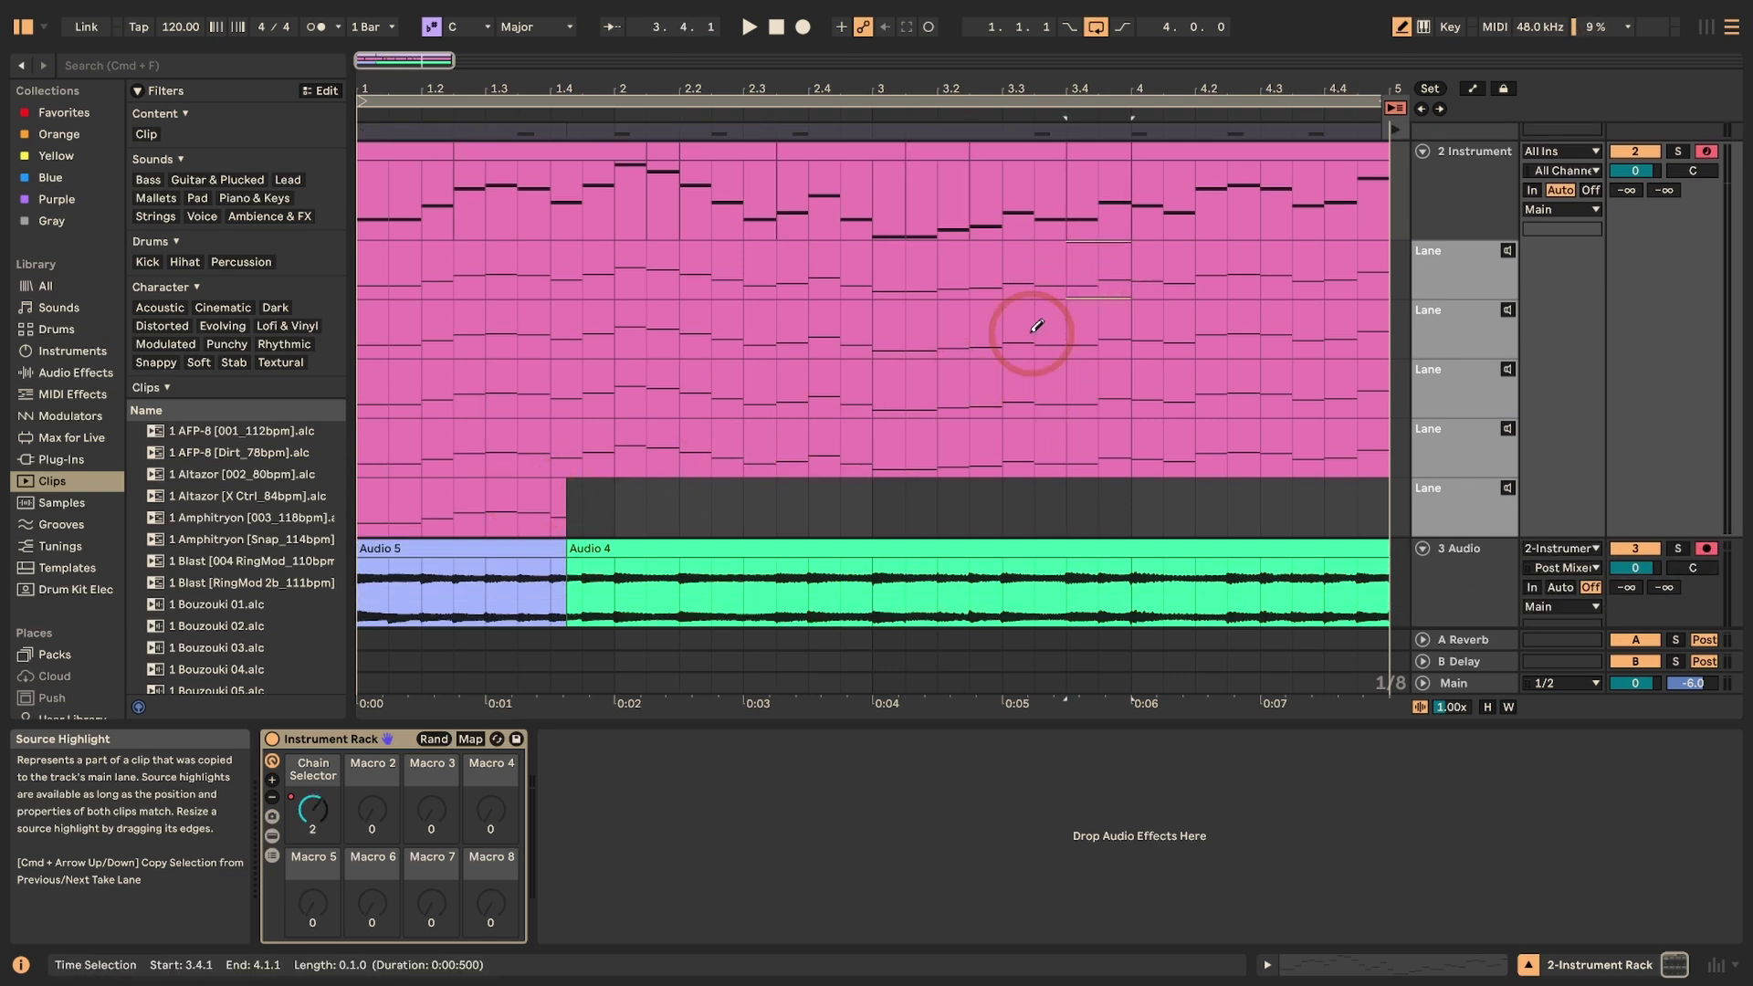
{"action": "scroll", "coordinate": [1032, 325], "scroll_direction": "right", "scroll_amount": 2}
{"action": "left_click_drag", "start_coordinate": [1103, 325], "coordinate": [1303, 387]}
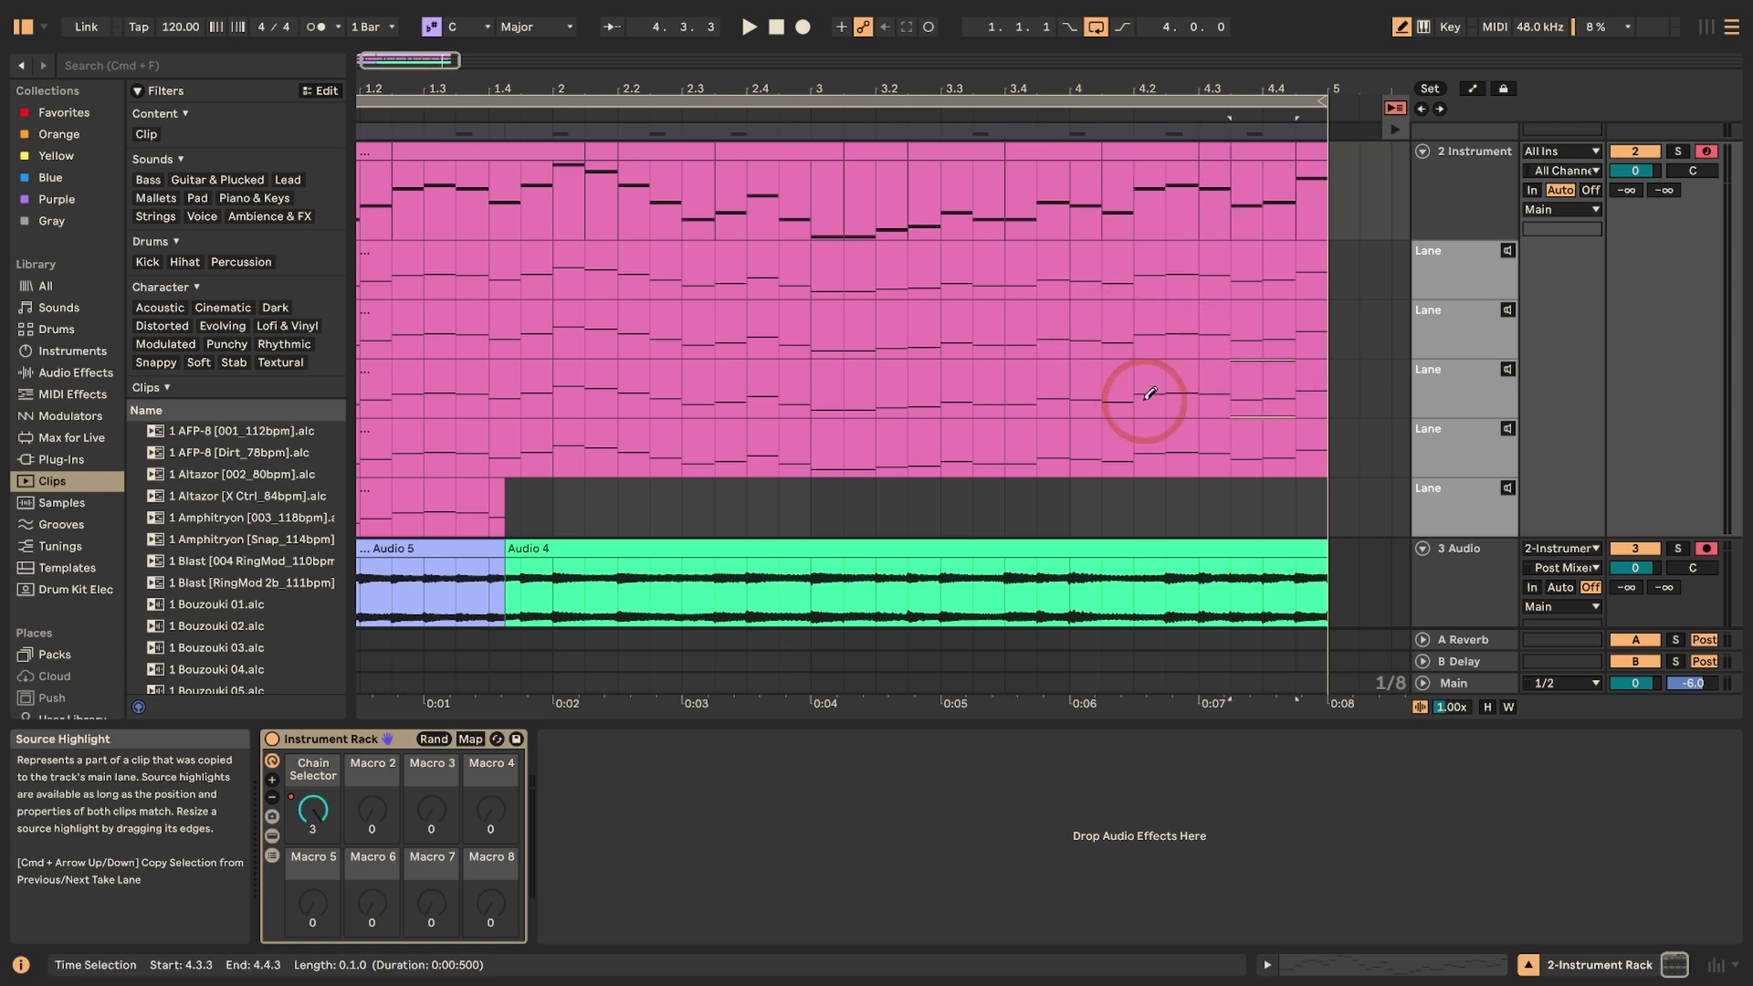
{"action": "left_click", "coordinate": [1296, 442]}
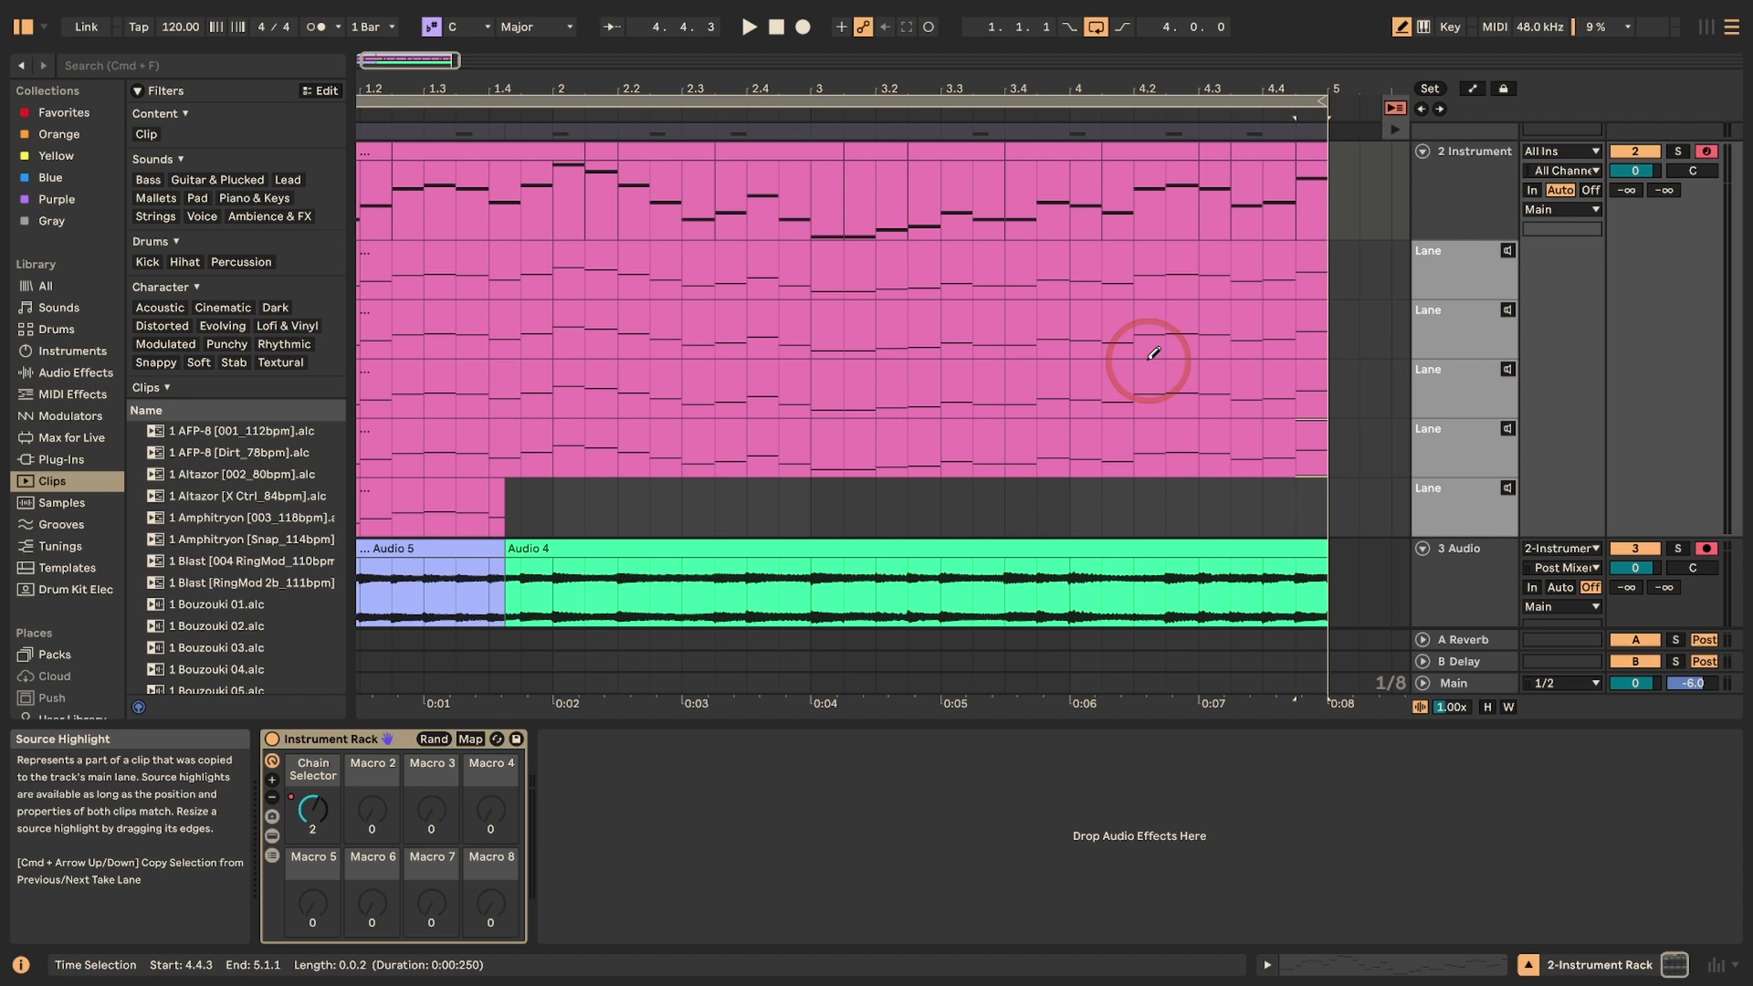
{"action": "left_click_drag", "start_coordinate": [1161, 268], "coordinate": [1232, 269]}
{"action": "scroll", "coordinate": [979, 337], "scroll_direction": "up", "scroll_amount": 3}
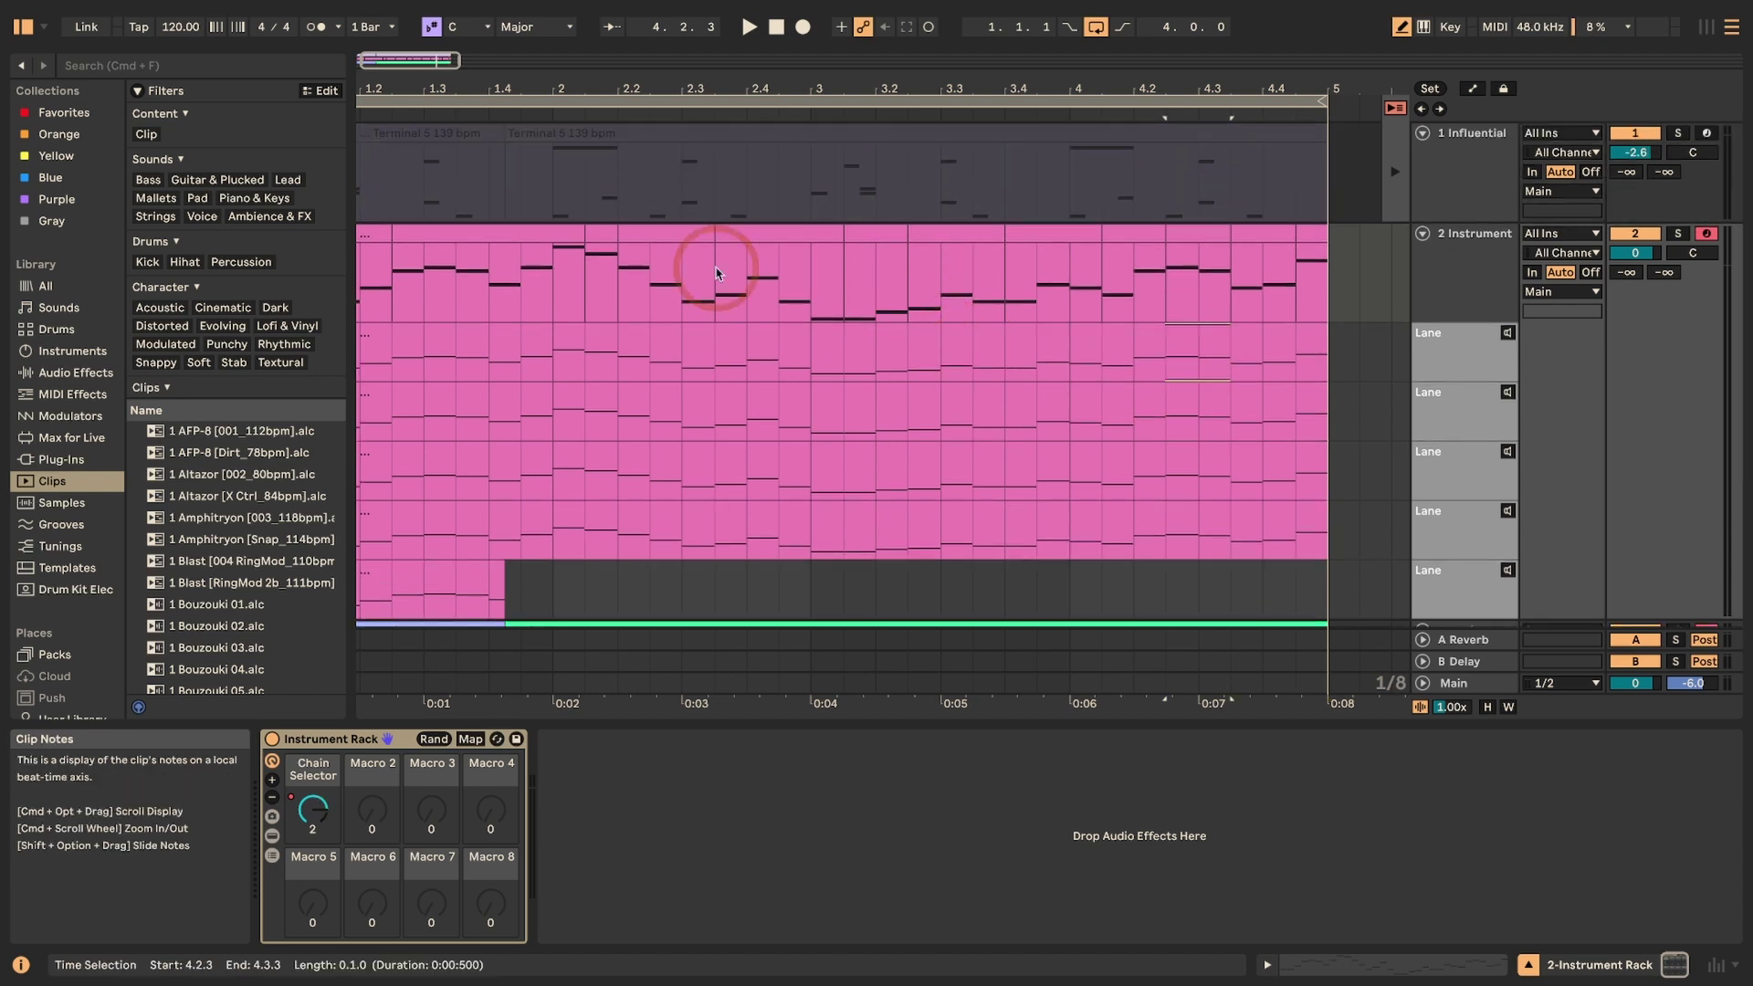
- Replace 1.3.3–1.4.3 with the second take lane's section, then show the automation envelopes
{"action": "left_click", "coordinate": [477, 401]}
{"action": "left_click", "coordinate": [507, 395], "text": "shift"}
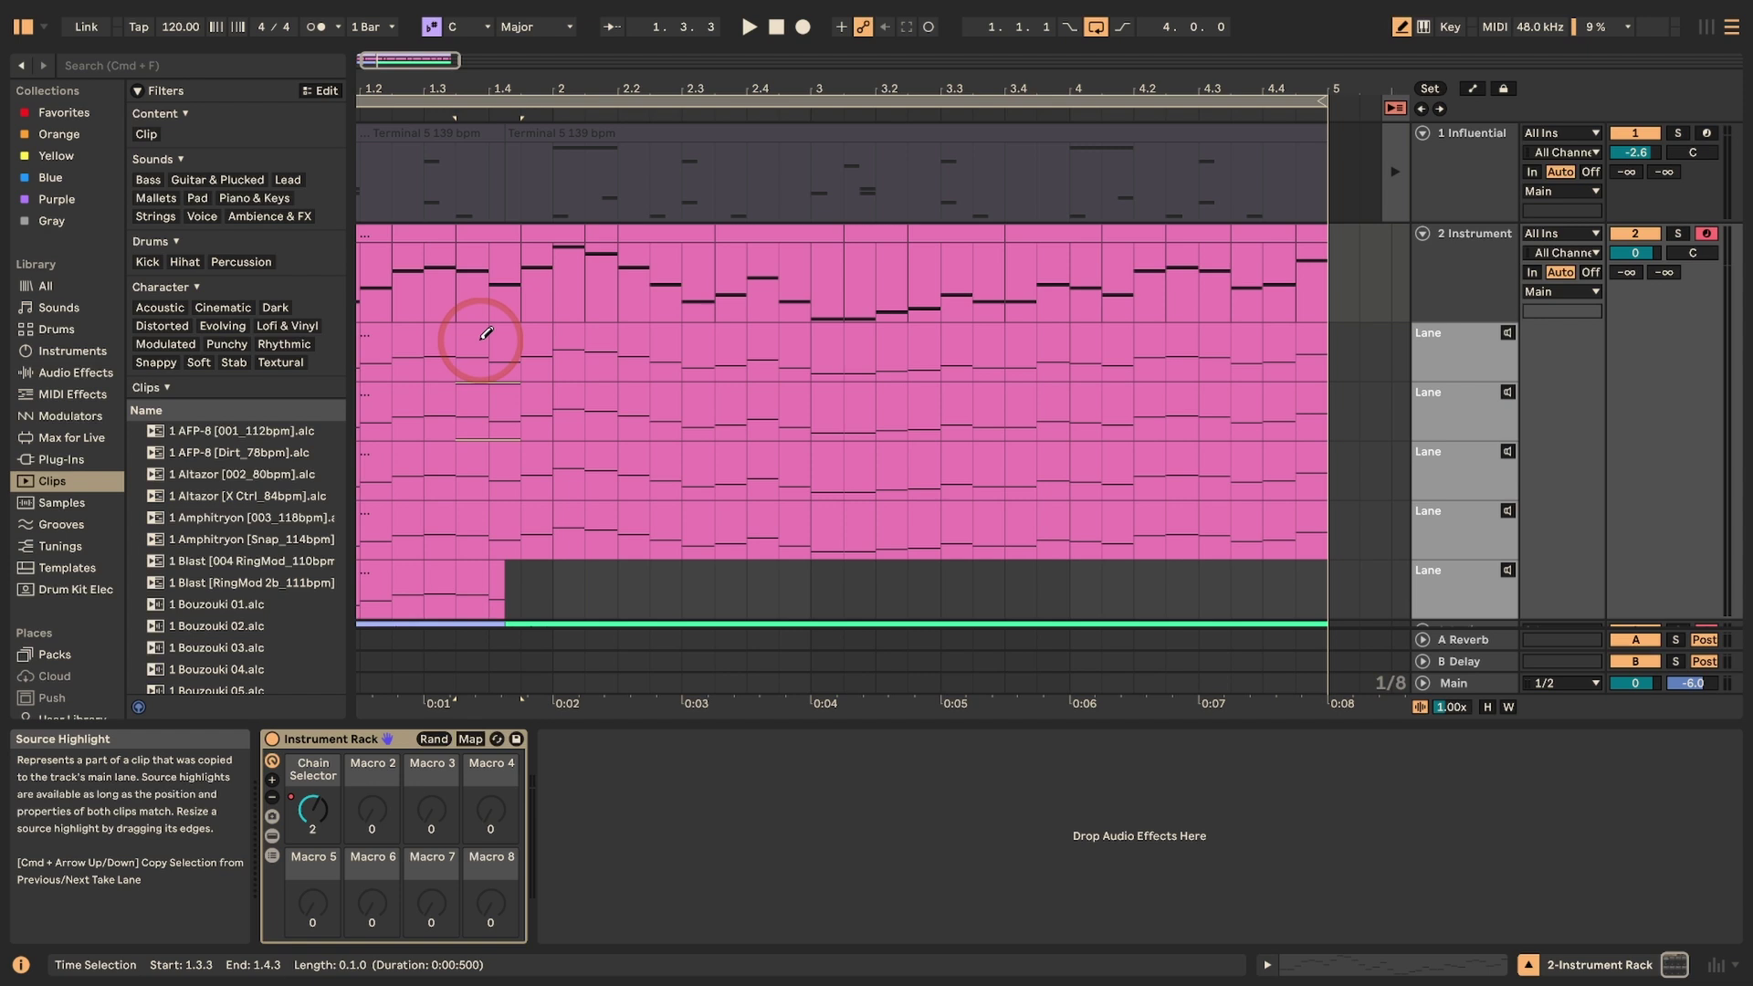
{"action": "scroll", "coordinate": [505, 338], "scroll_direction": "left", "scroll_amount": 2}
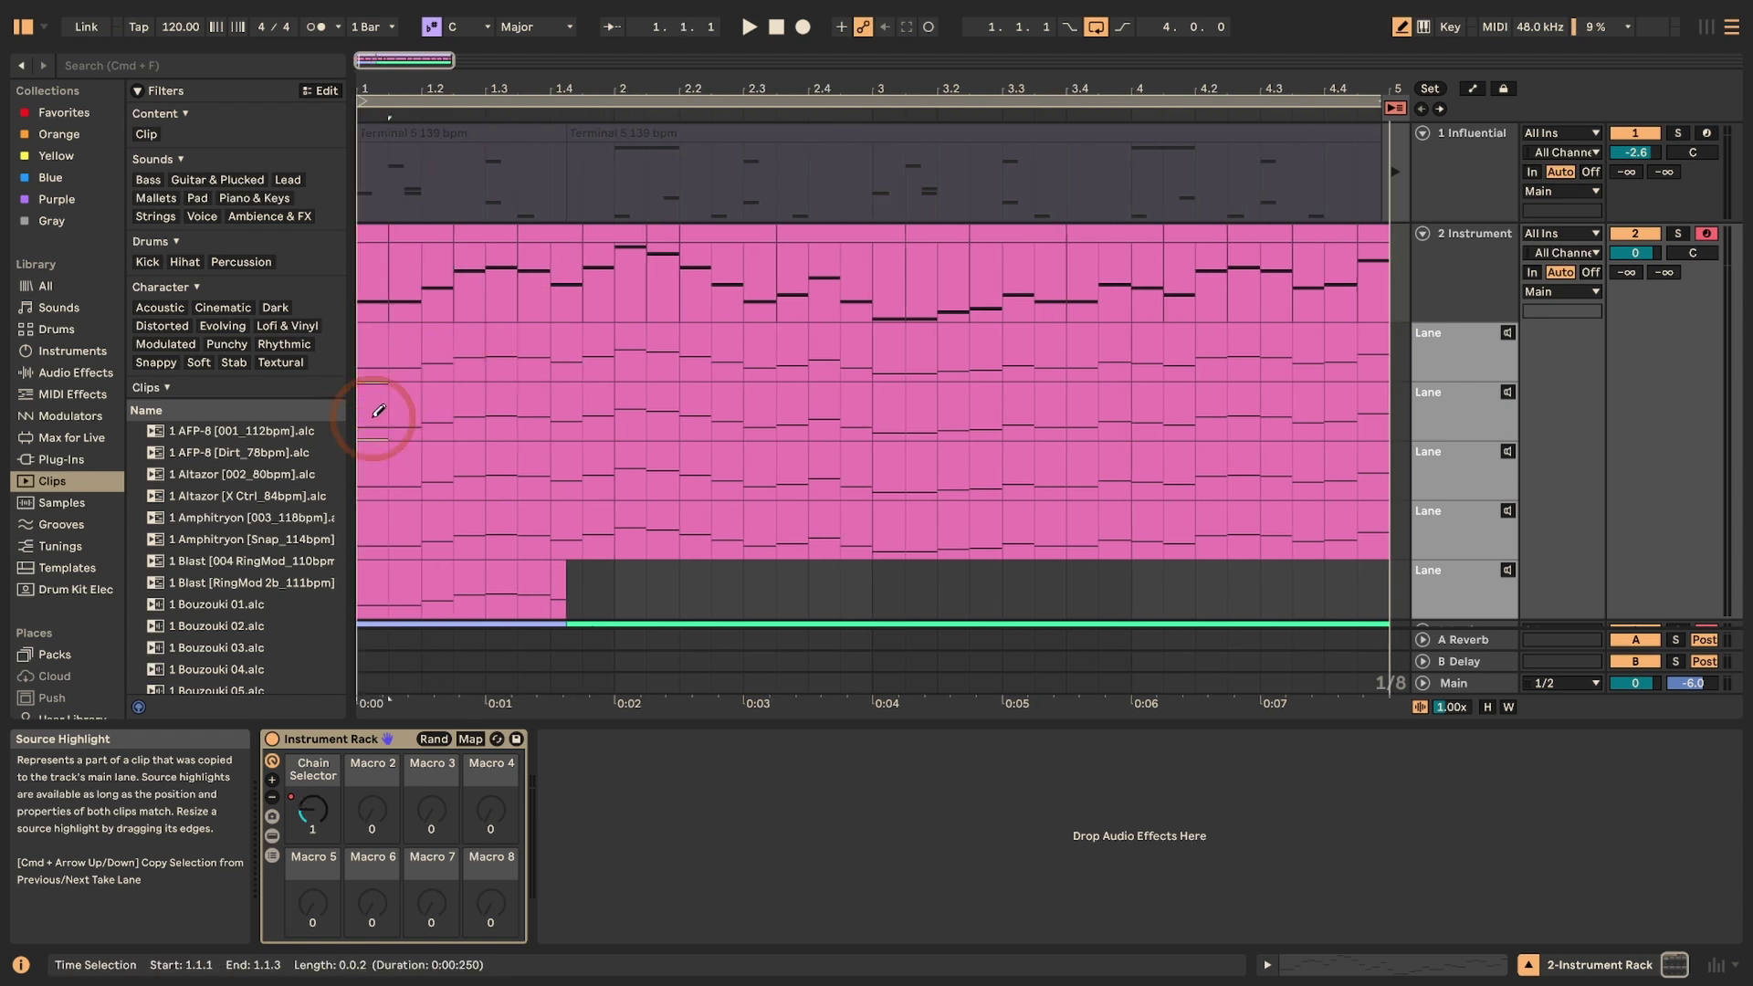
{"action": "left_click", "coordinate": [489, 326]}
{"action": "scroll", "coordinate": [498, 329], "scroll_direction": "right", "scroll_amount": 3}
{"action": "scroll", "coordinate": [501, 327], "scroll_direction": "left", "scroll_amount": 3}
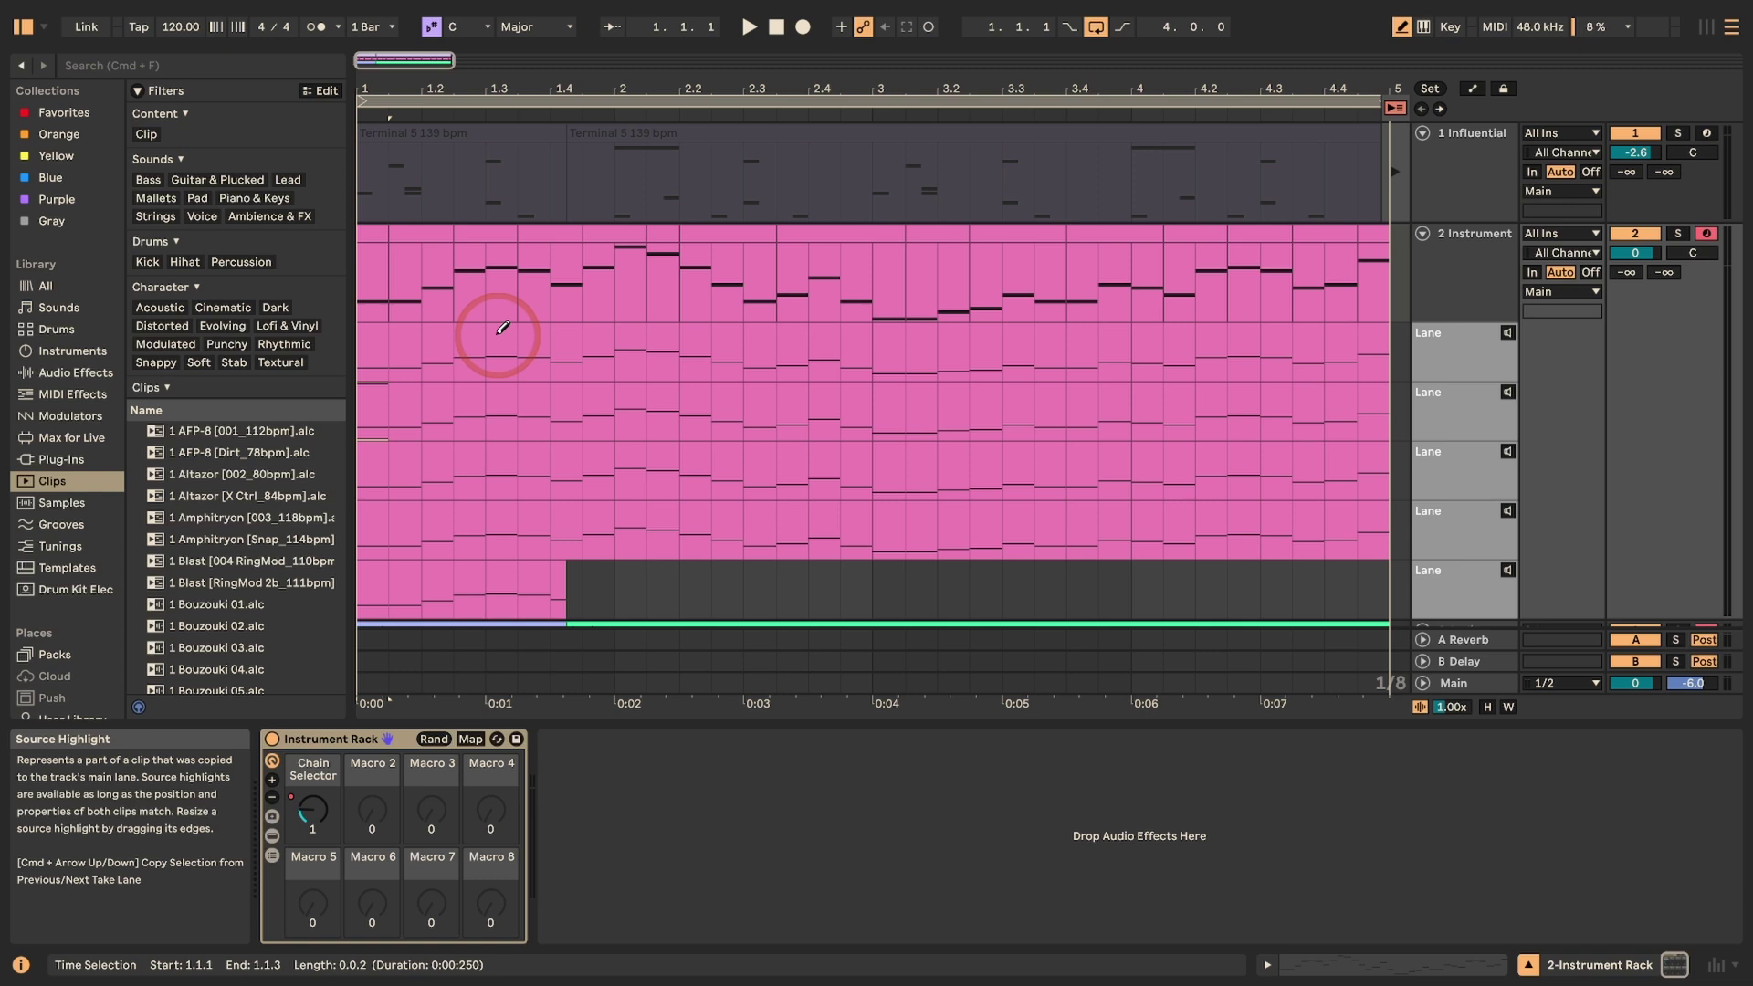
{"action": "key", "text": "a"}
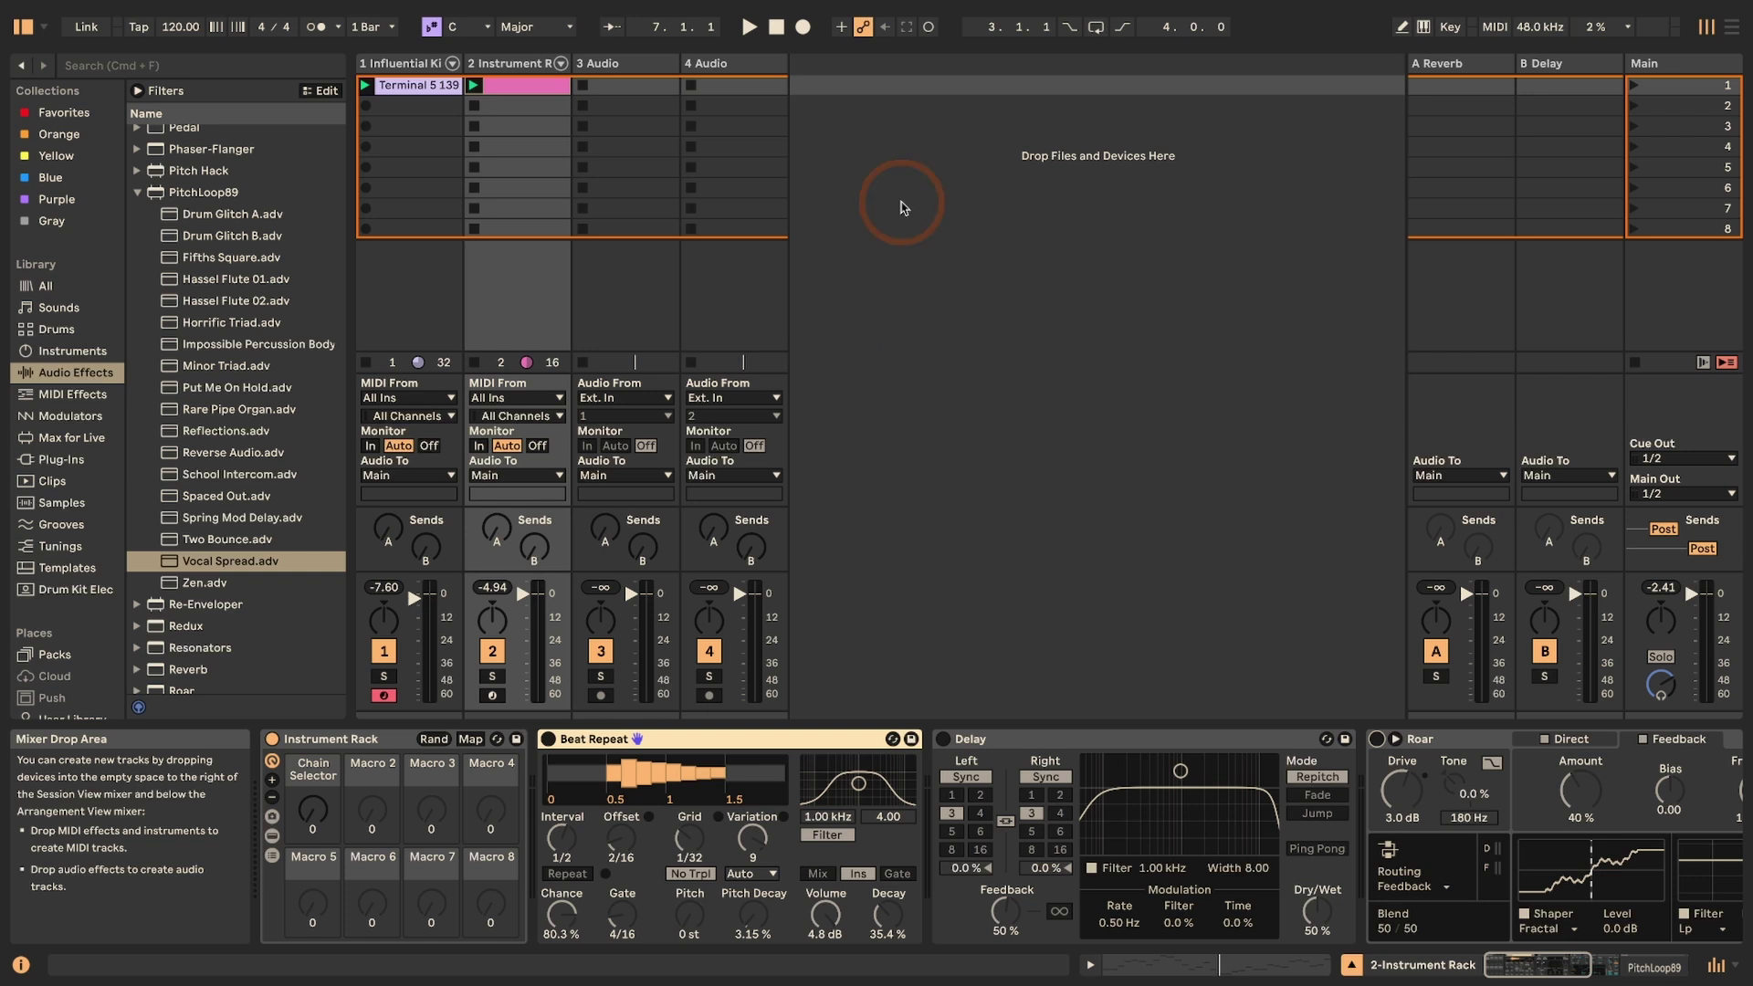
- Start Arrangement recording and sweep Beat Repeat's Interval to 1/8, then back to 1/4
{"action": "left_click", "coordinate": [1096, 27]}
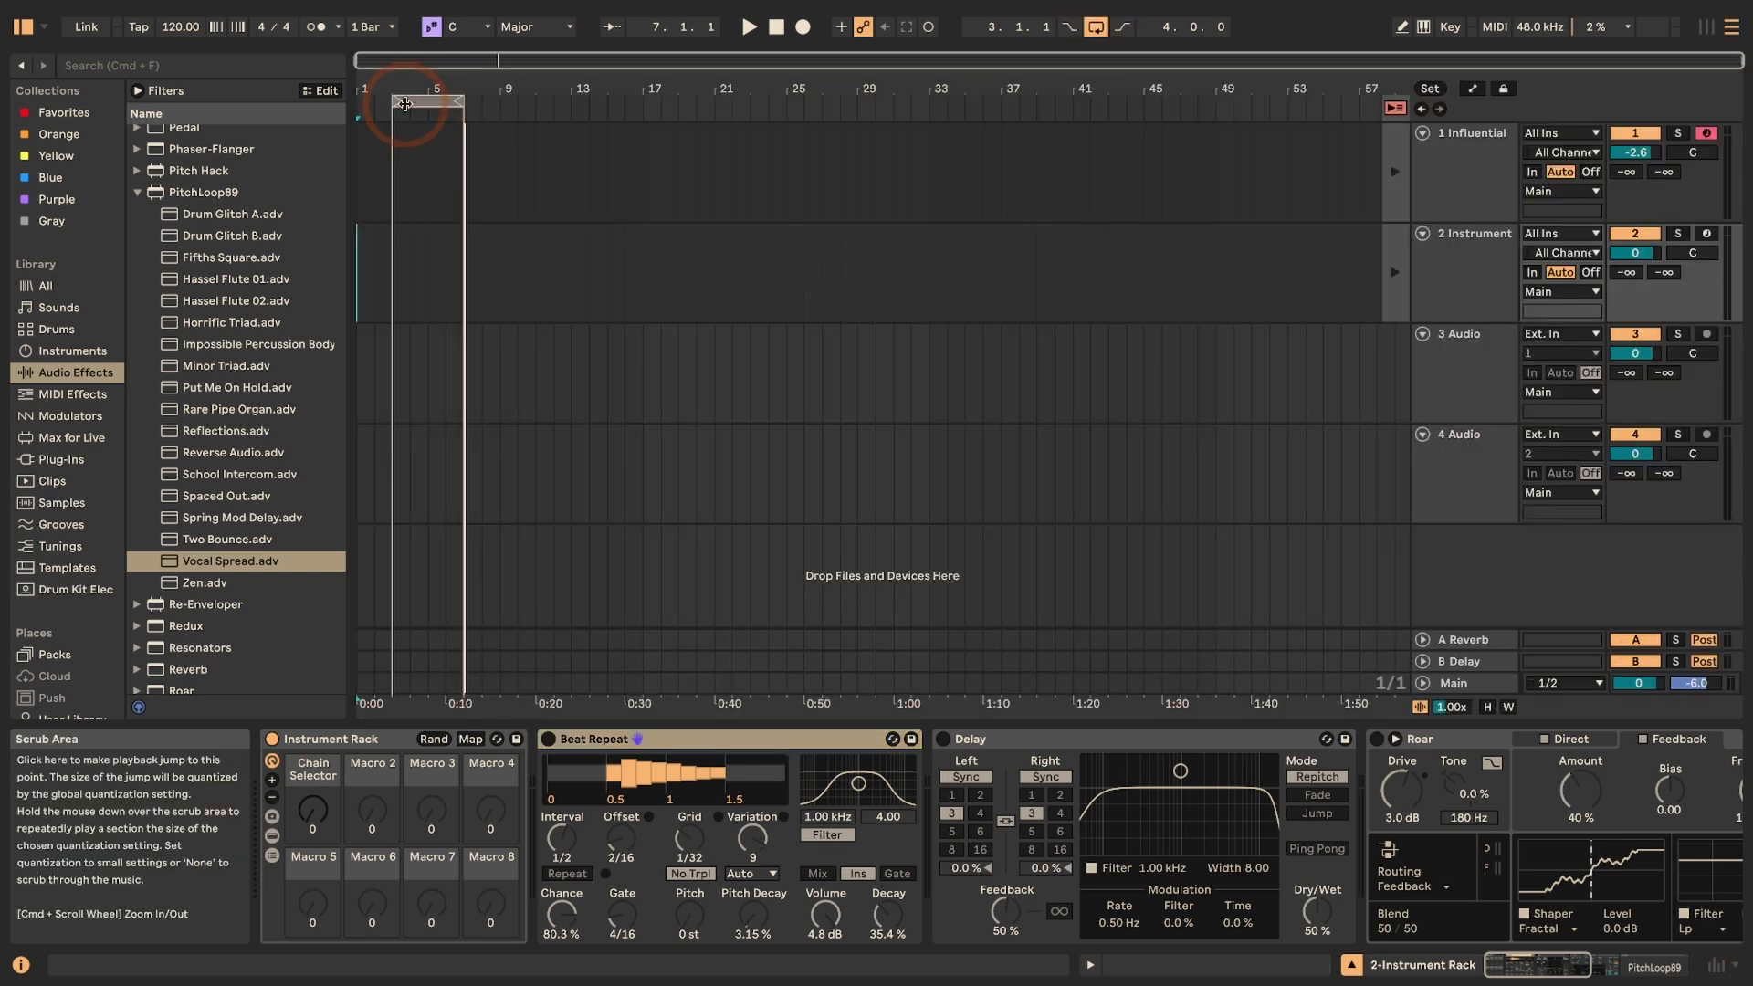
{"action": "key", "text": "Tab"}
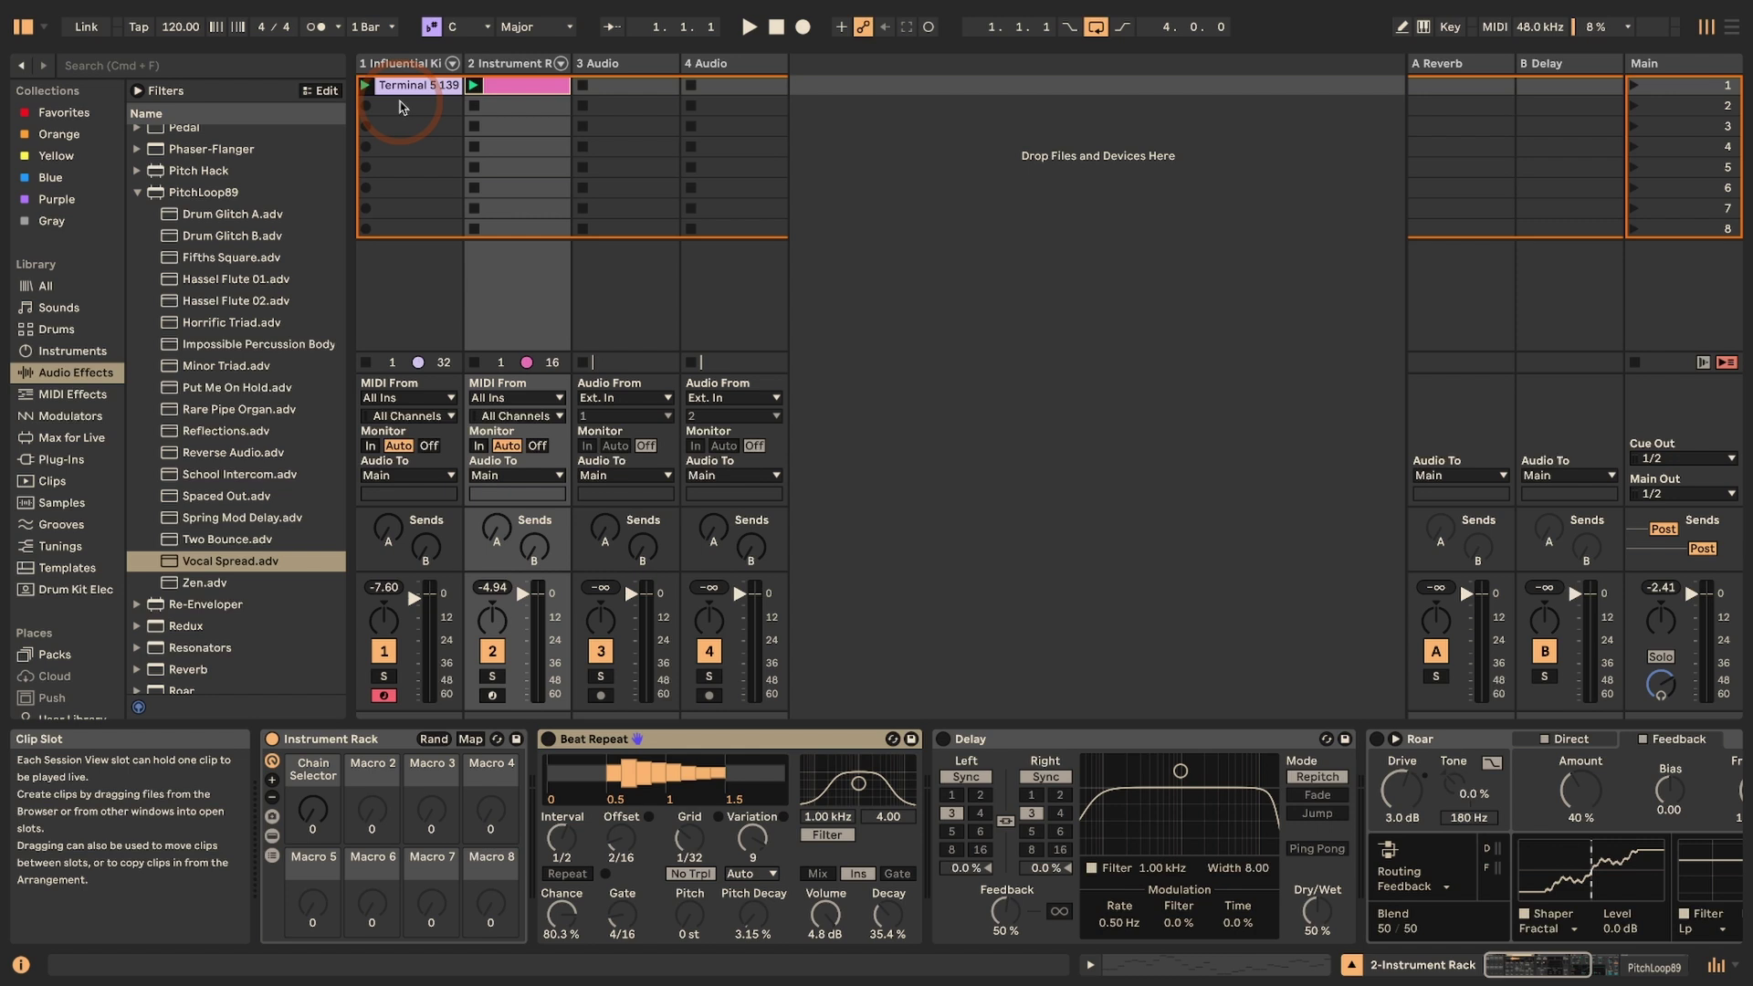
{"action": "left_click", "coordinate": [802, 26]}
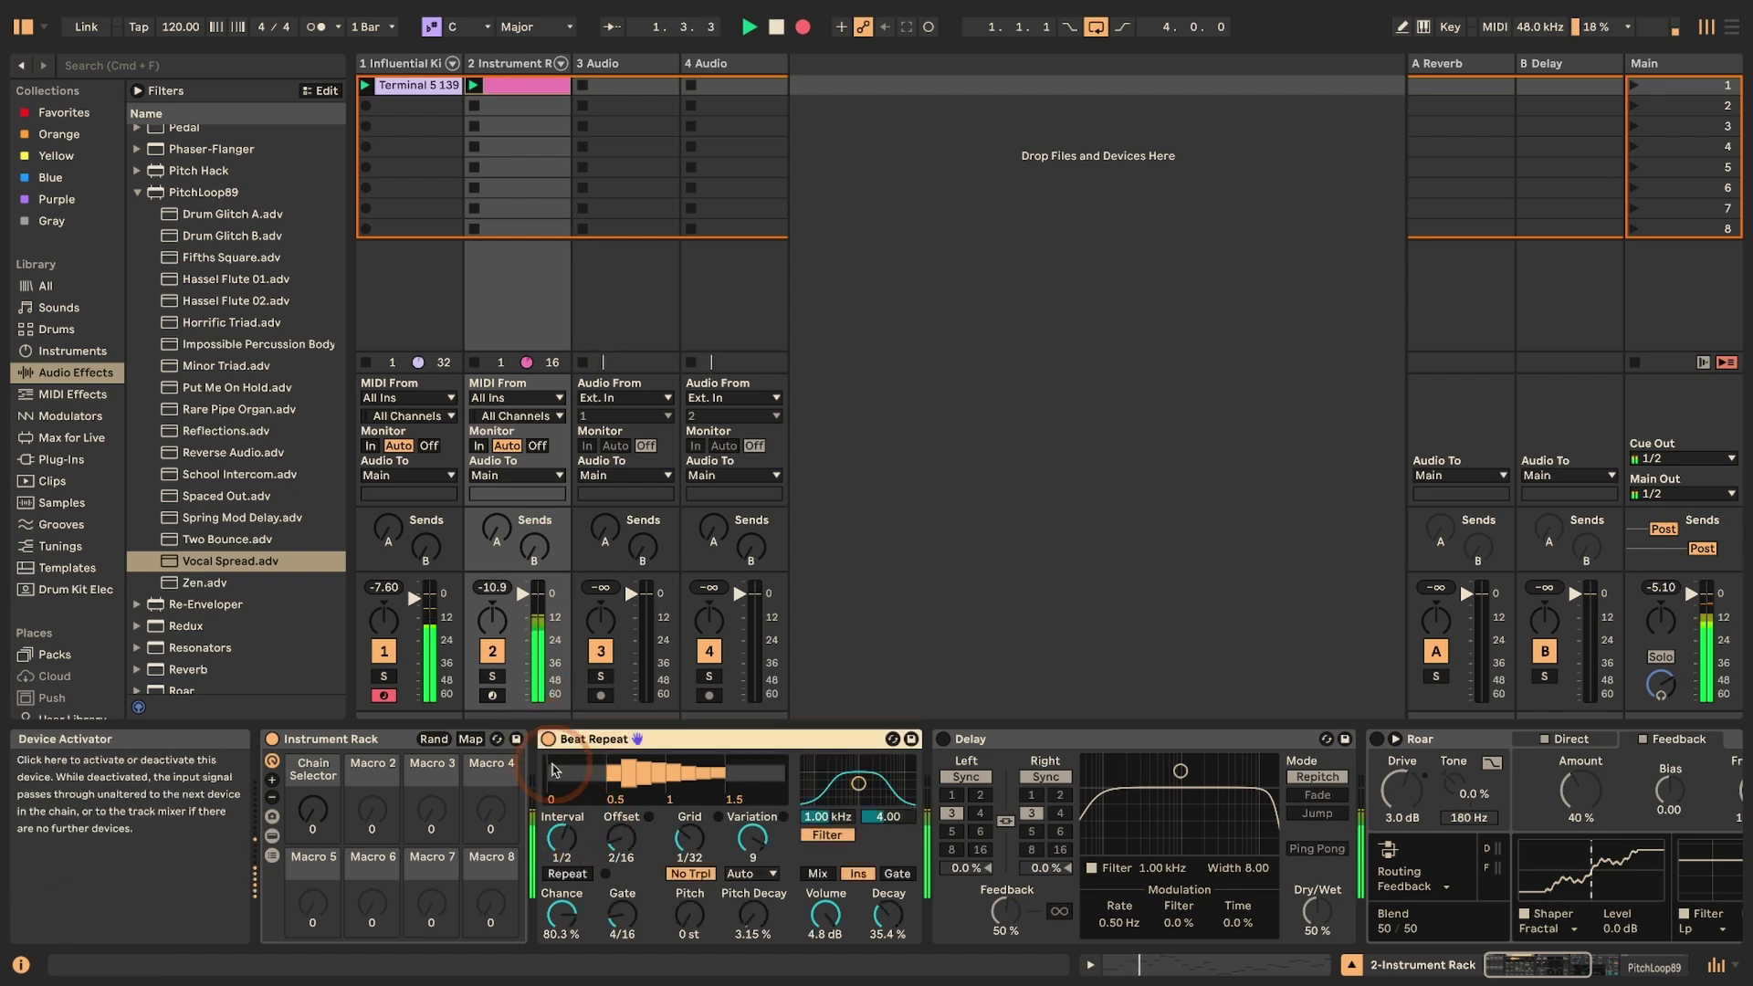
{"action": "mouse_move", "coordinate": [564, 833]}
{"action": "left_mouse_down"}
{"action": "mouse_move", "coordinate": [564, 858]}
{"action": "mouse_move", "coordinate": [565, 812]}
{"action": "mouse_move", "coordinate": [564, 835]}
{"action": "left_mouse_up"}
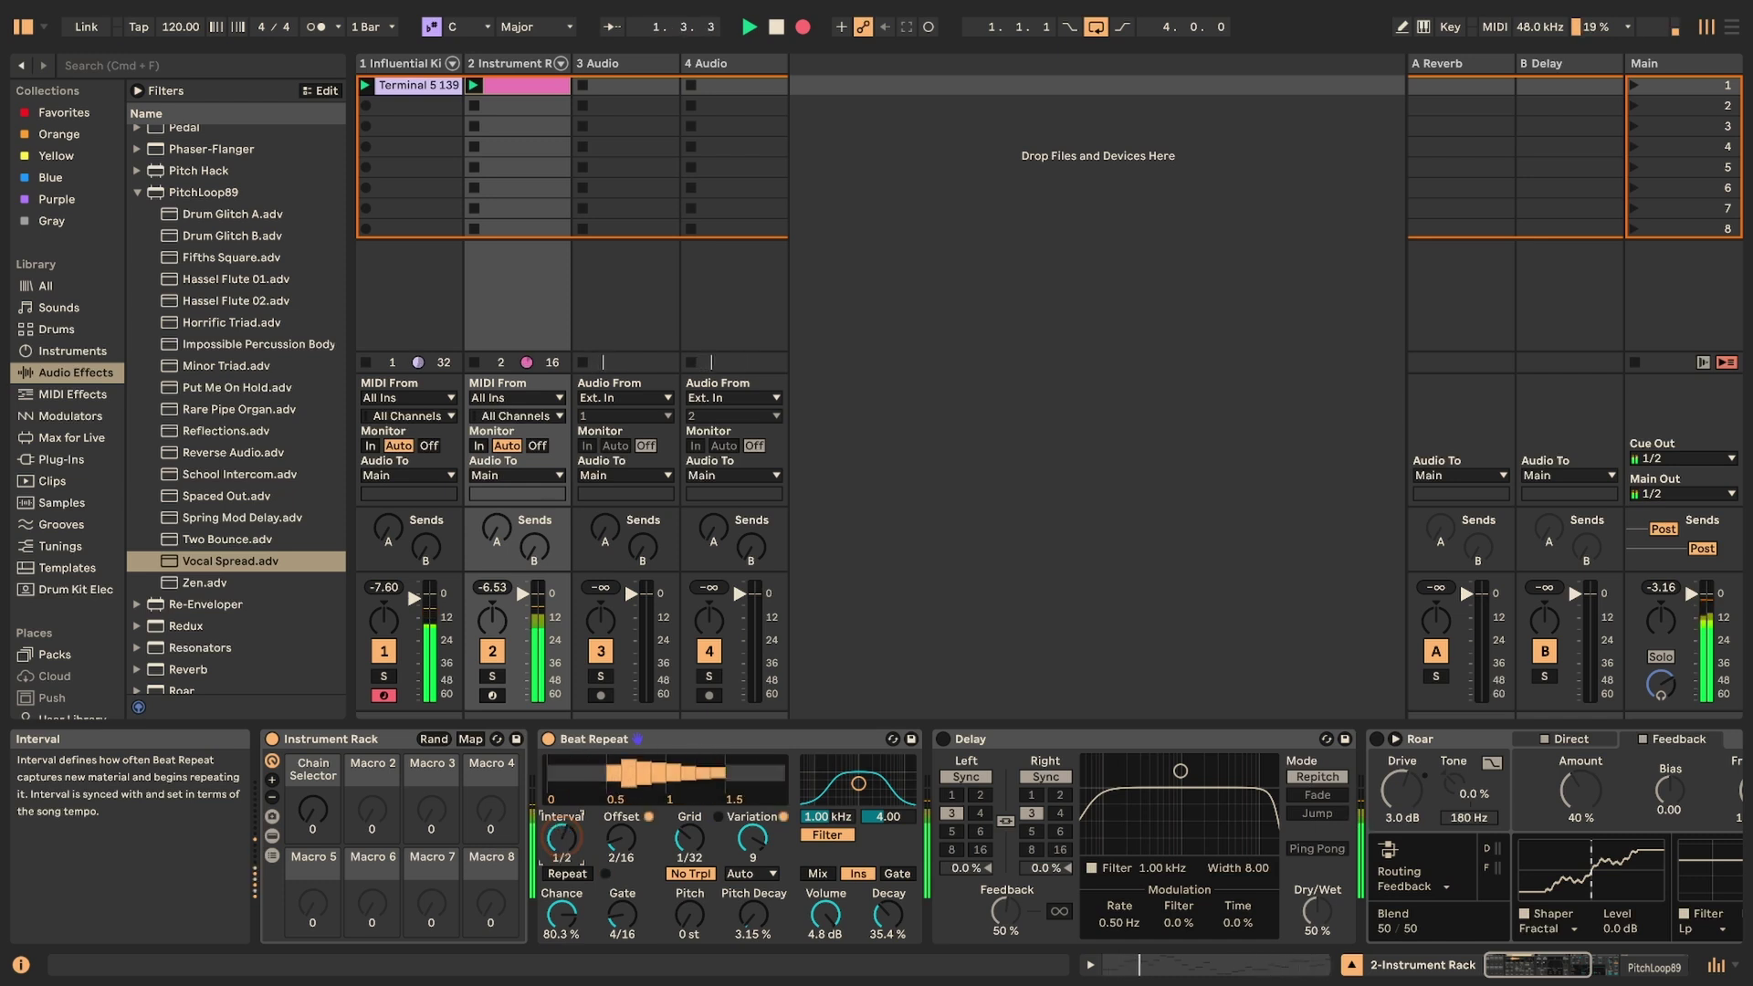
{"action": "left_click_drag", "start_coordinate": [564, 836], "coordinate": [563, 833]}
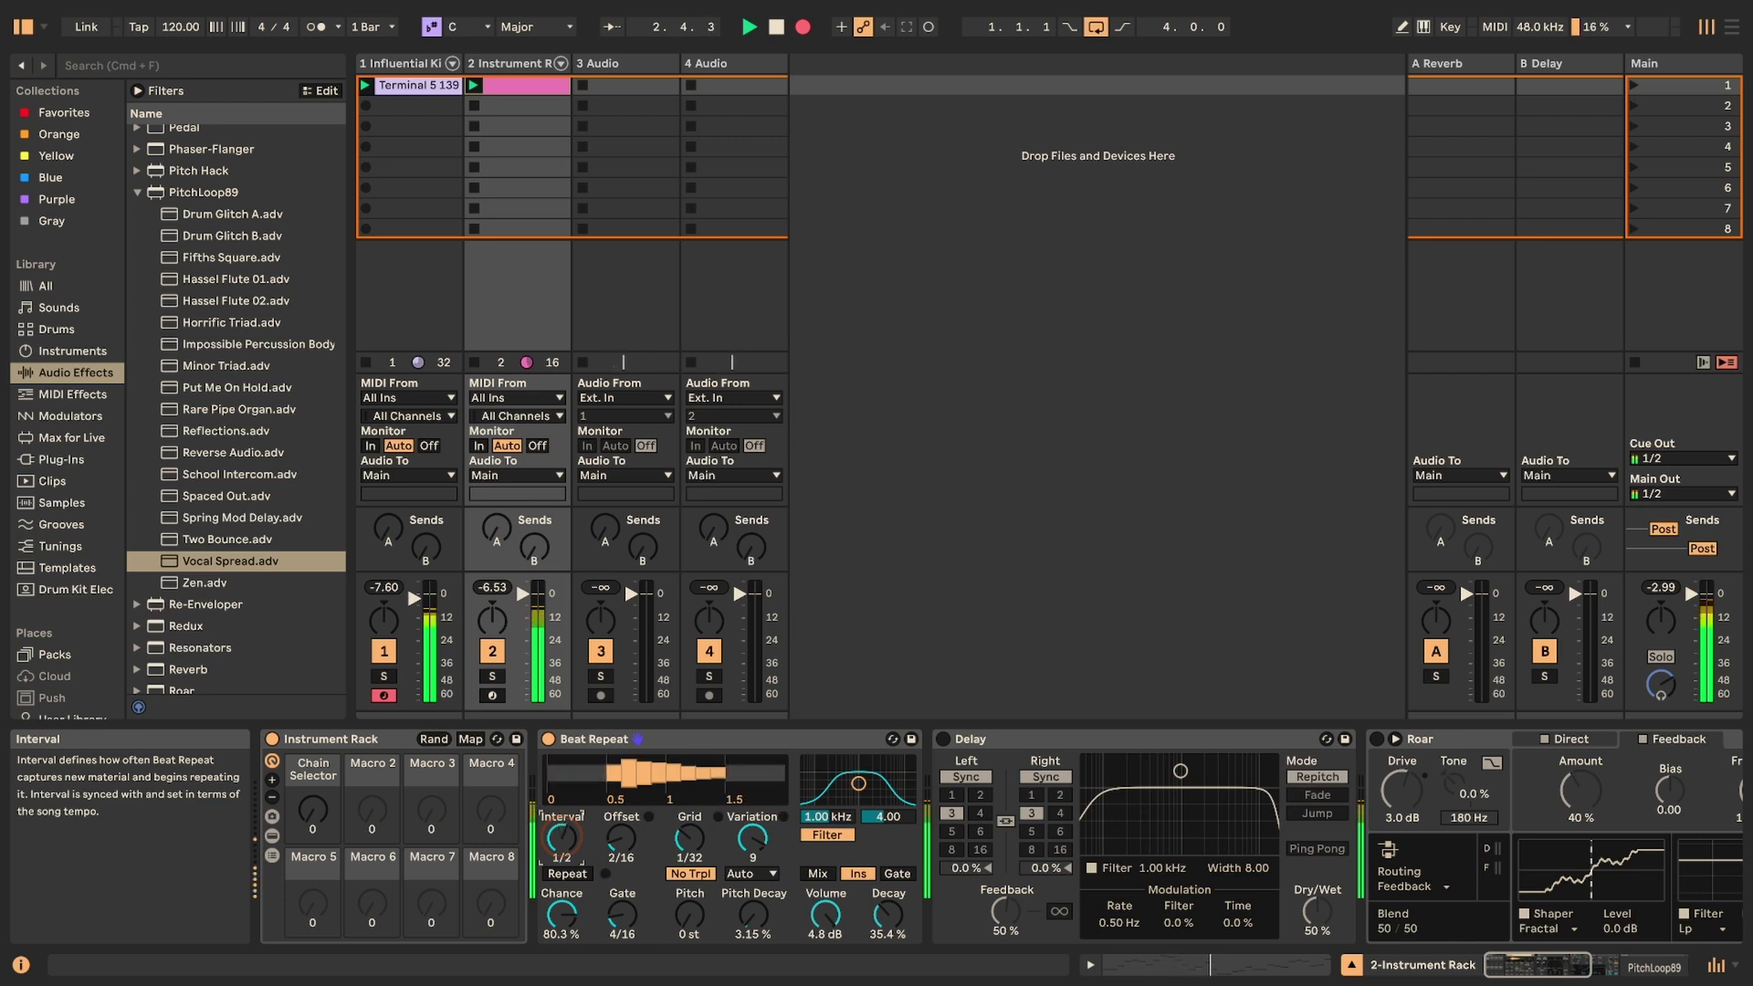
- Swap Beat Repeat for Delay, step its time through 6, 1, 4, 2 sixteenths, then switch Delay off and Roar on
{"action": "left_click", "coordinate": [548, 738]}
{"action": "left_click", "coordinate": [943, 739]}
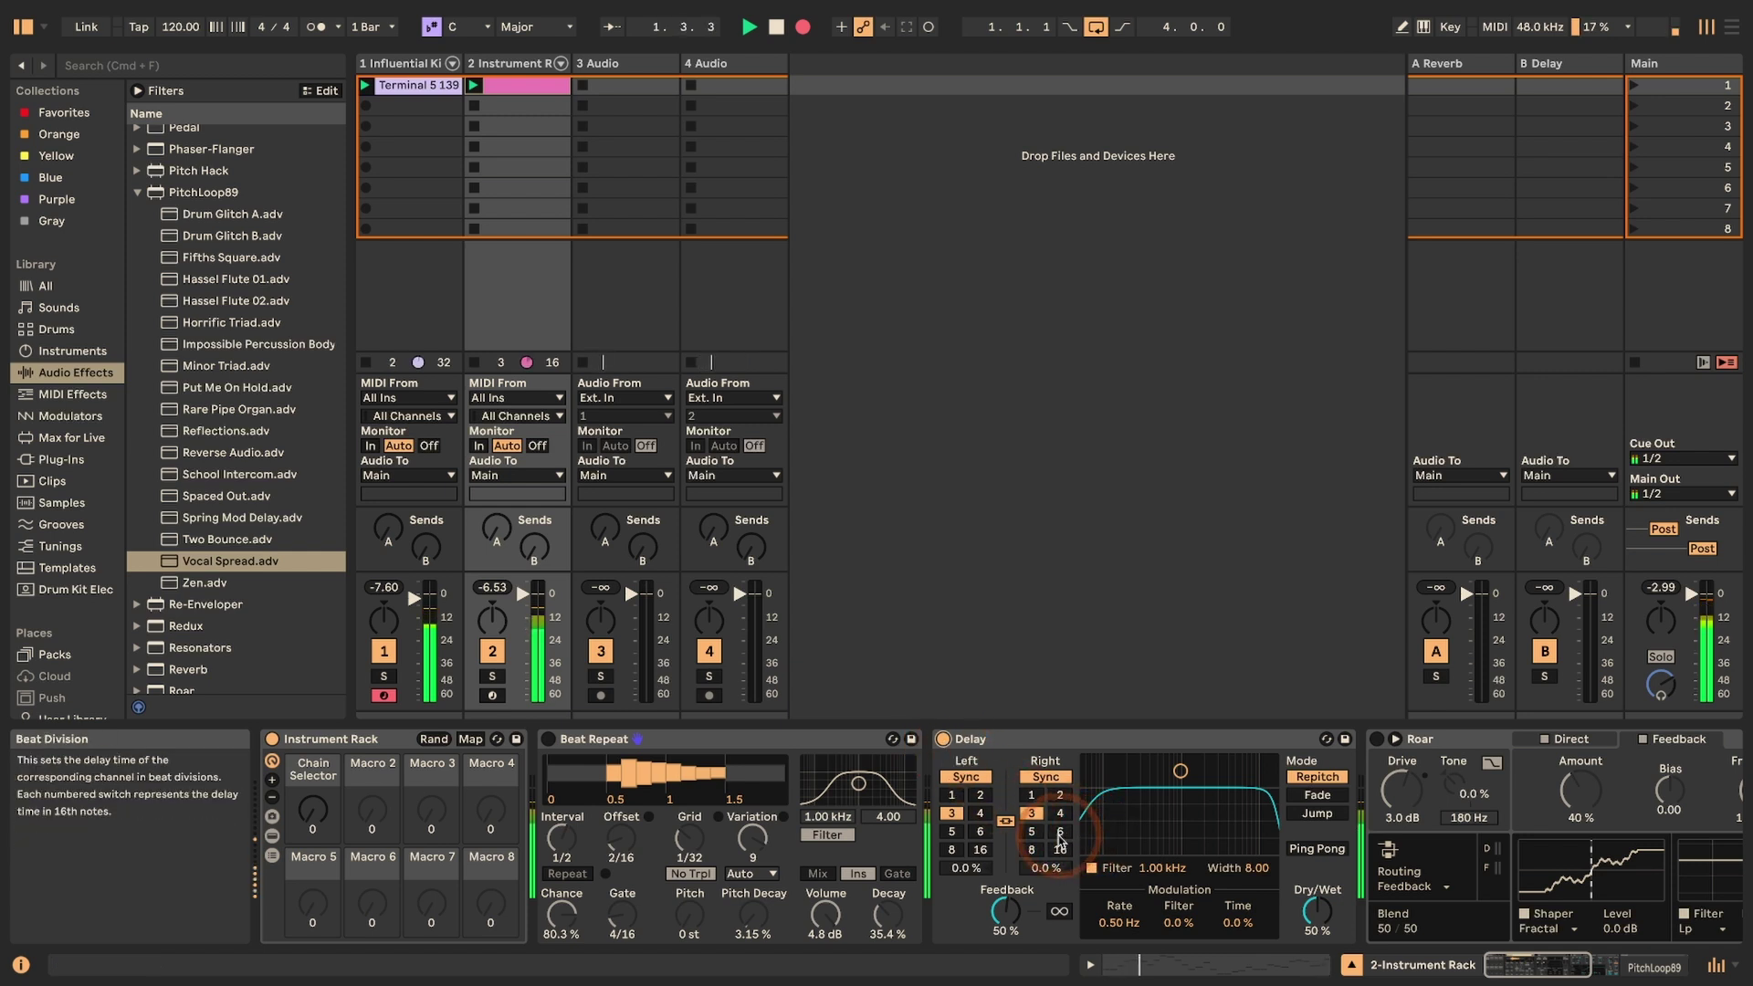
{"action": "left_click", "coordinate": [1060, 833]}
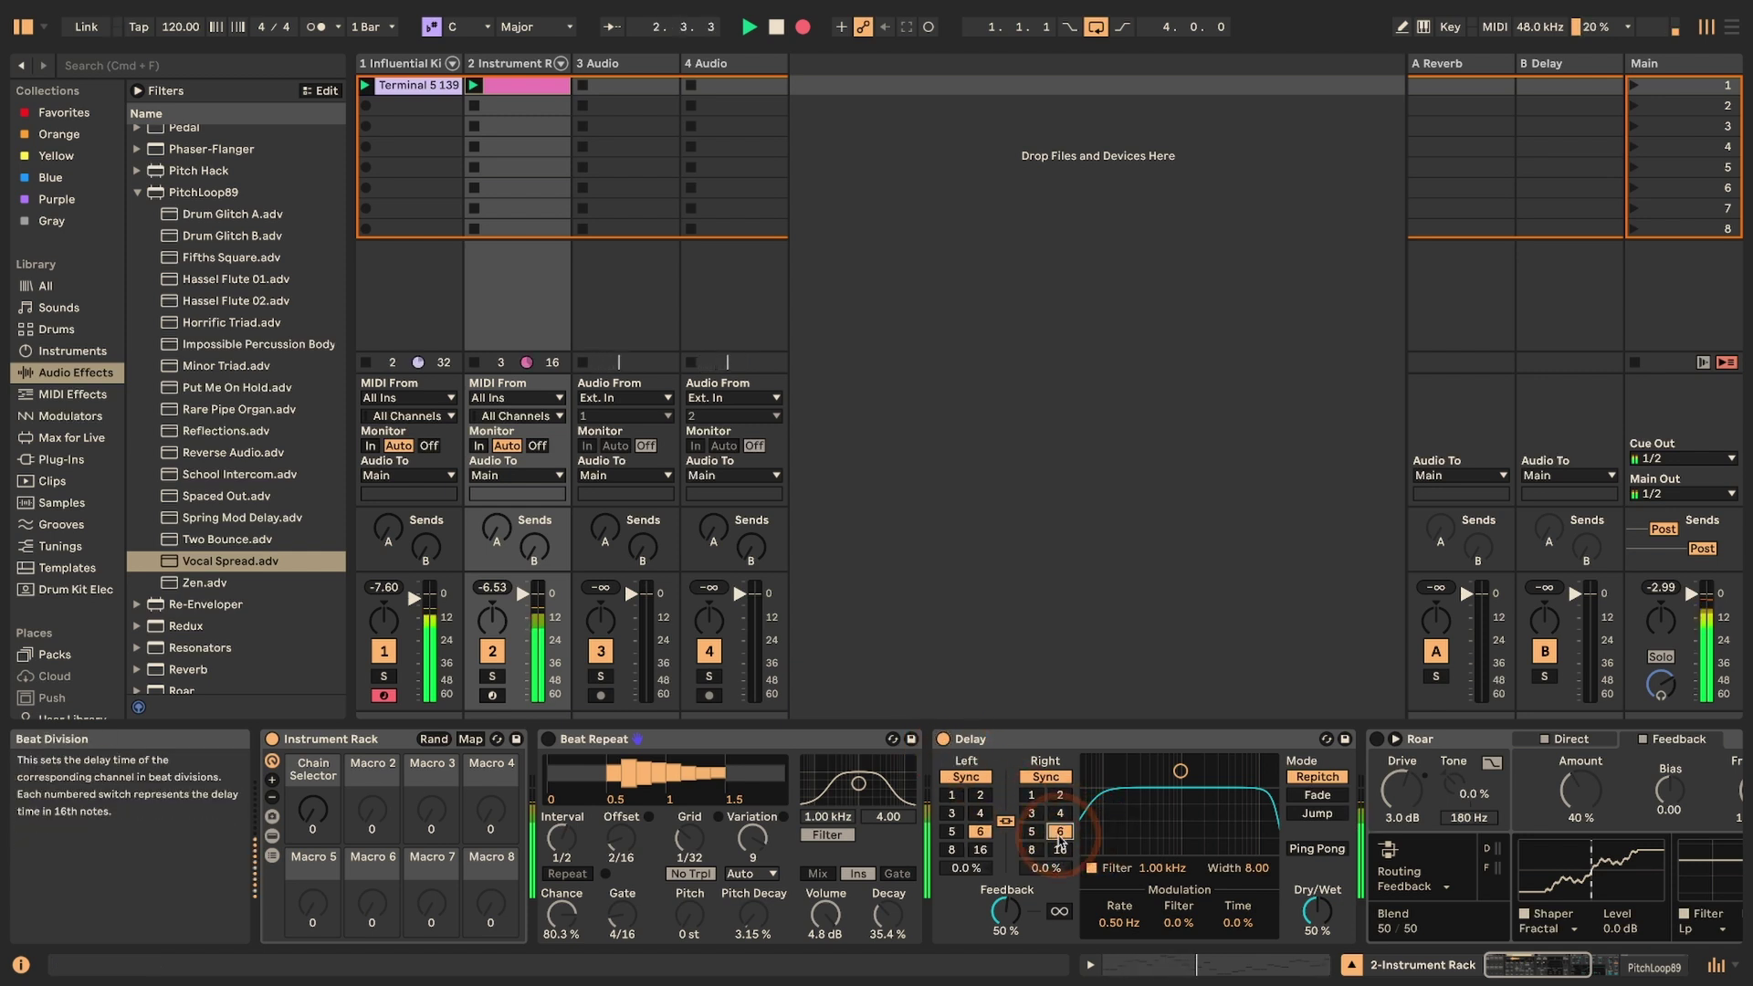
{"action": "left_click", "coordinate": [953, 796]}
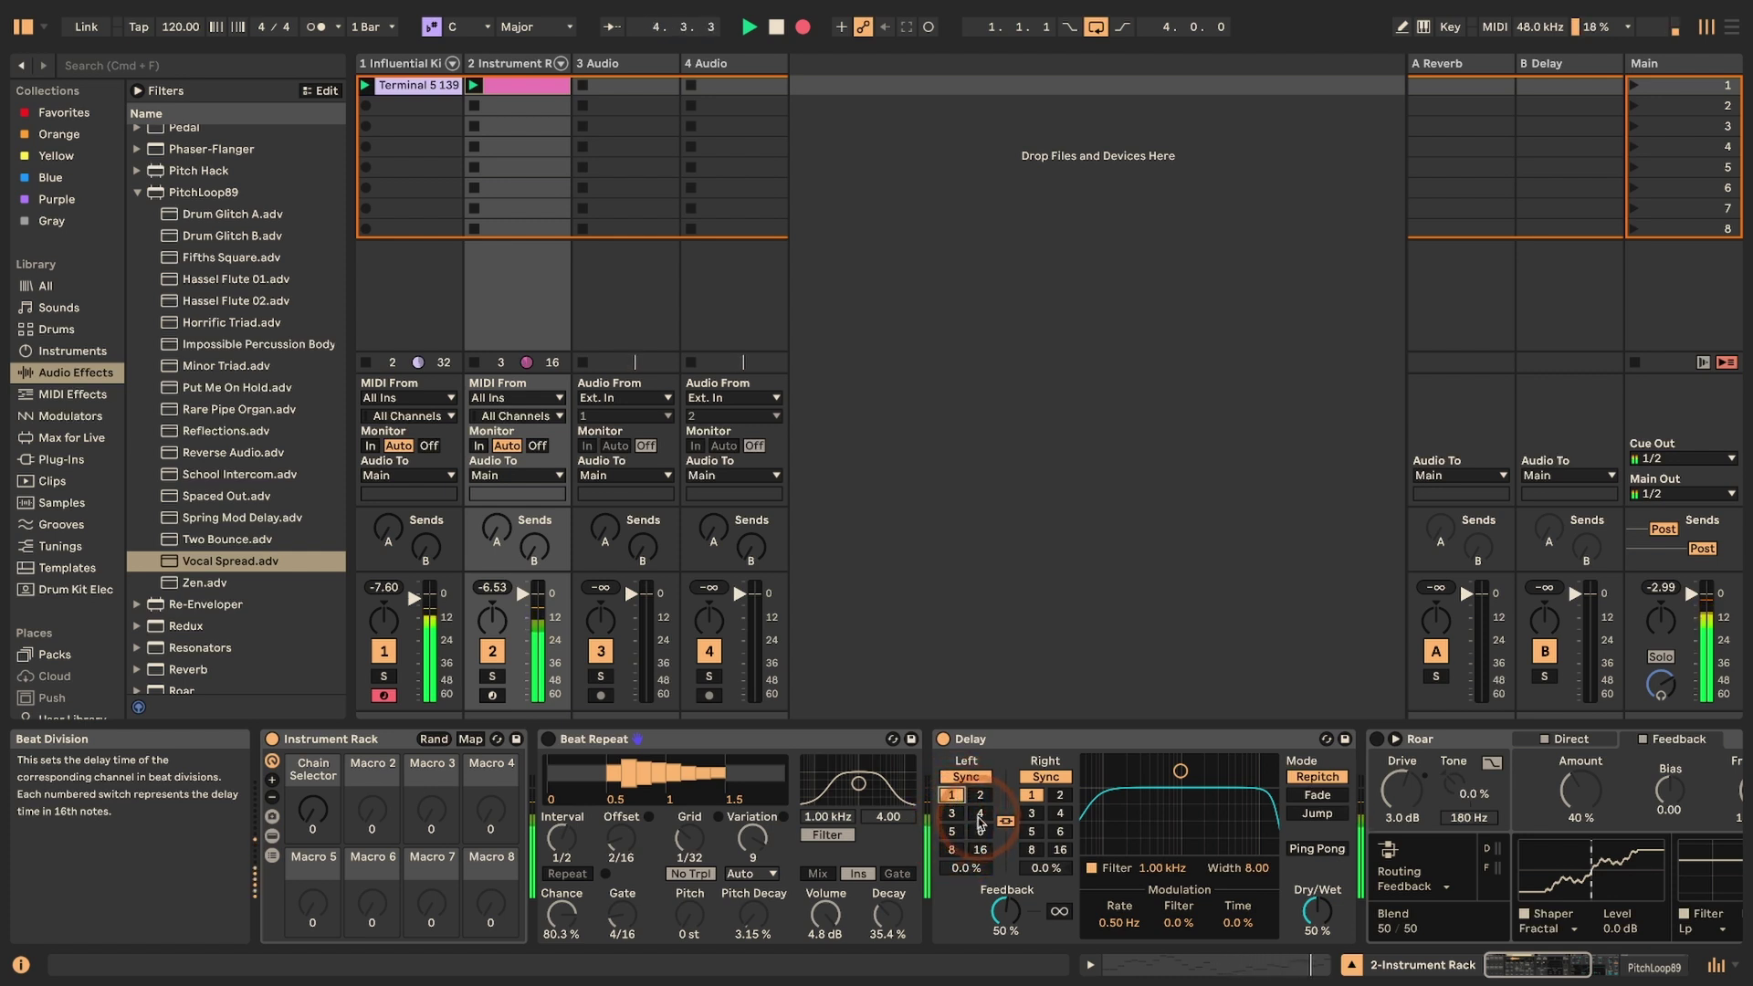
{"action": "left_click", "coordinate": [980, 813]}
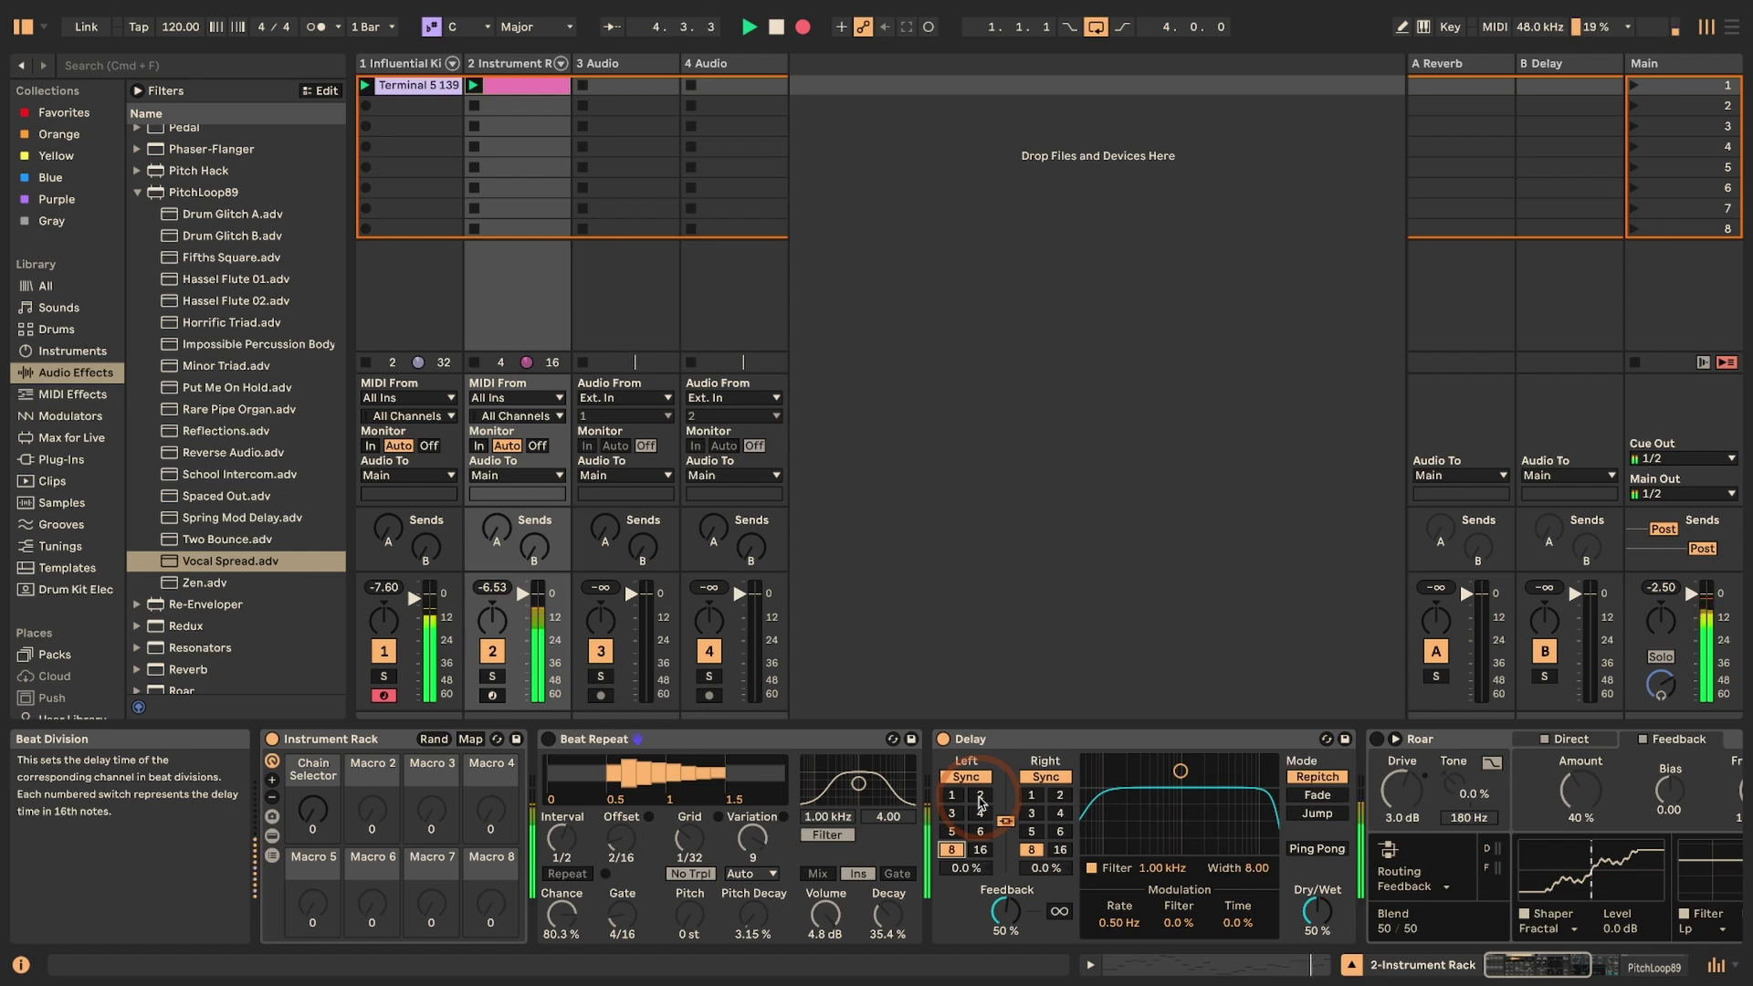
{"action": "left_click", "coordinate": [980, 796]}
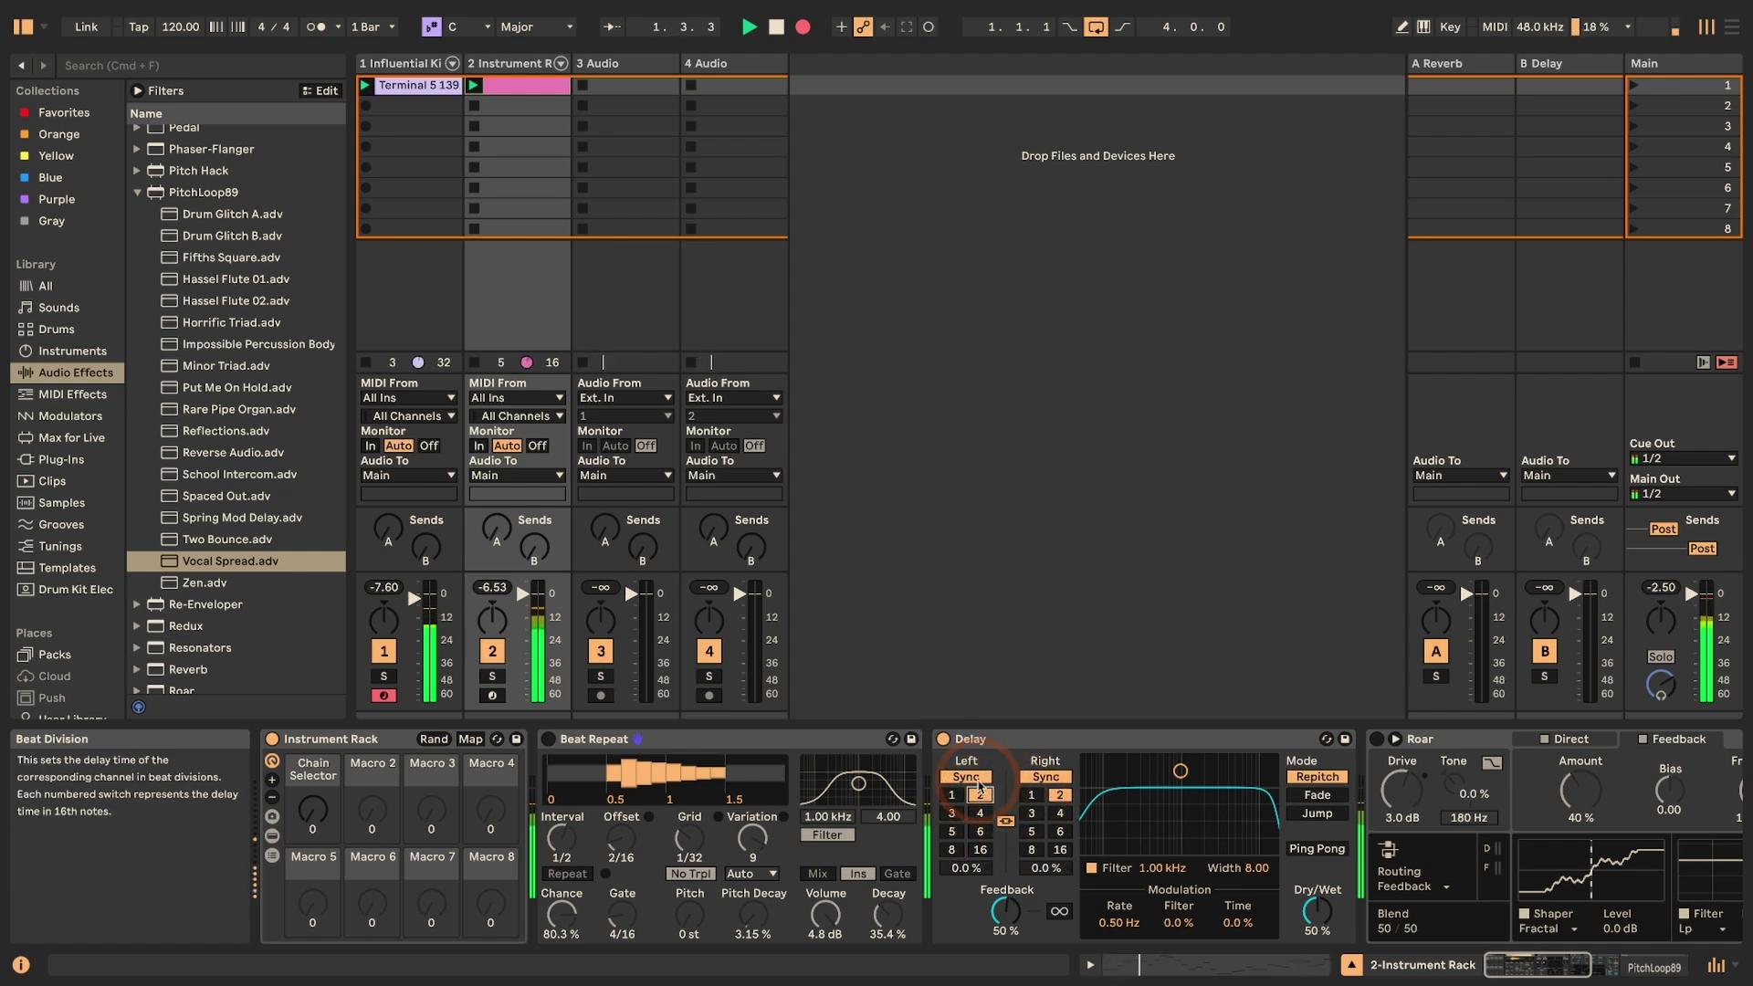
{"action": "left_click", "coordinate": [943, 740]}
{"action": "left_click", "coordinate": [1376, 740]}
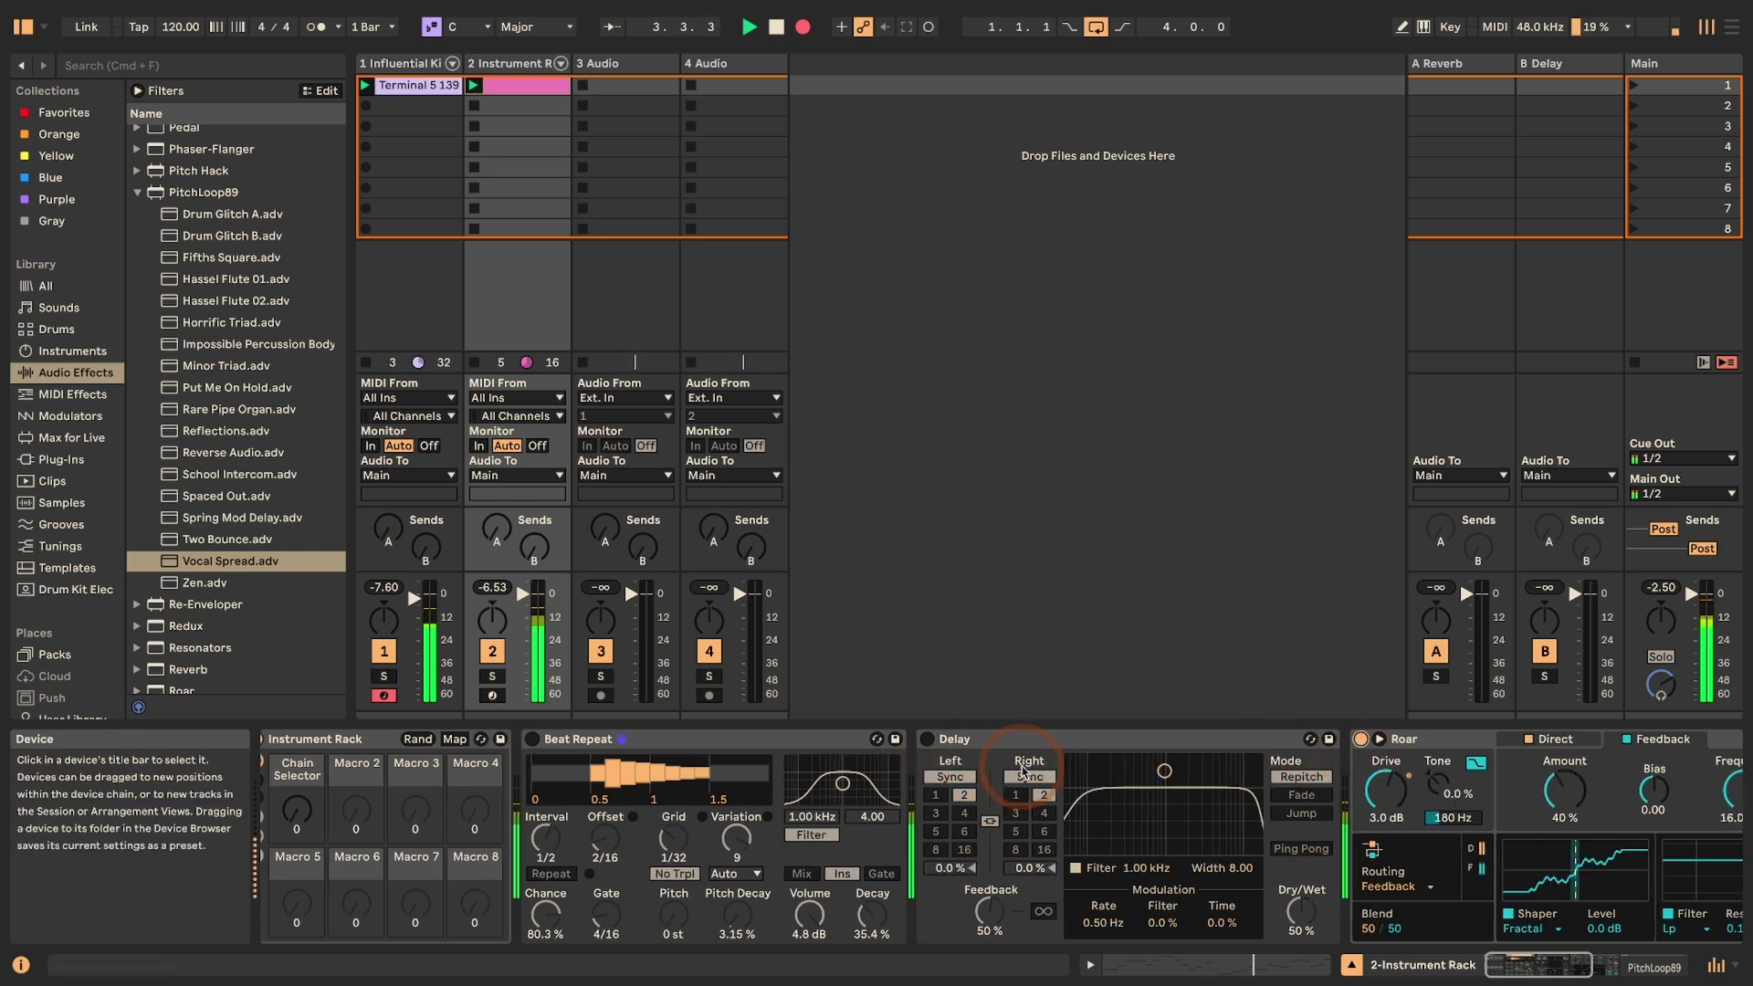
- Sweep Roar's shaper Amount up and down and push Bias up, ending at Amount 65 % and Bias 0.14
{"action": "scroll", "coordinate": [1022, 772], "scroll_direction": "right", "scroll_amount": 10}
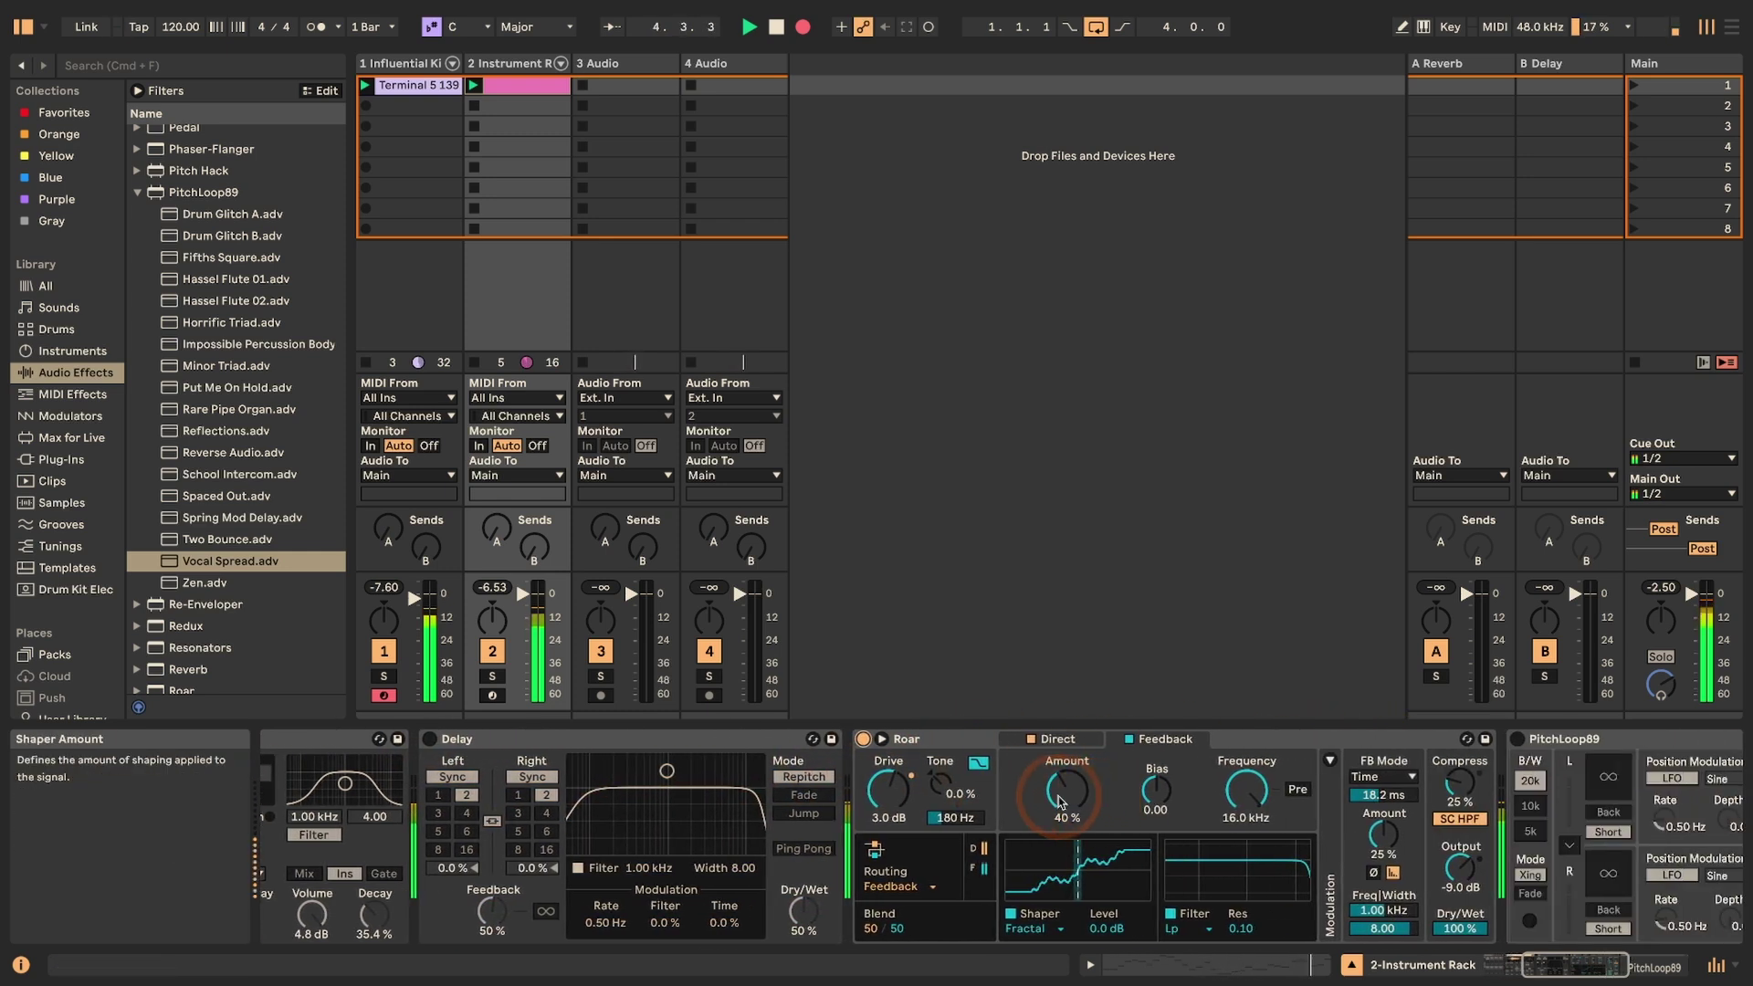
{"action": "left_click_drag", "start_coordinate": [1059, 801], "coordinate": [1059, 790]}
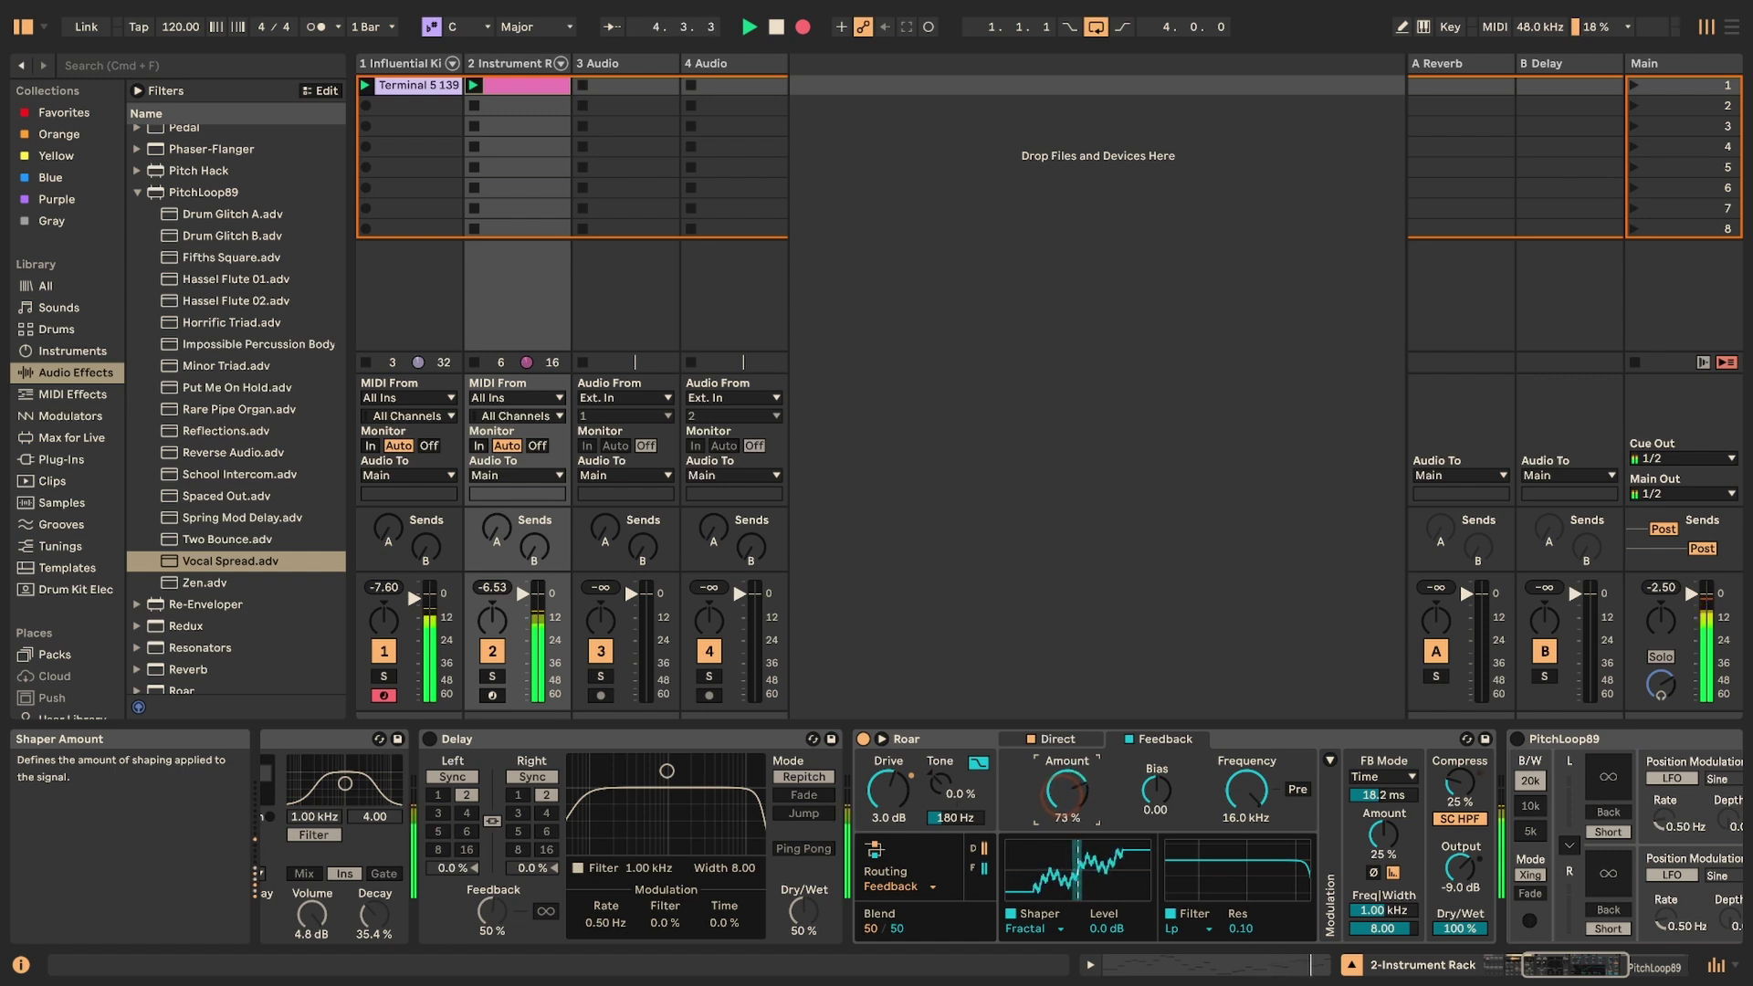
{"action": "left_click_drag", "start_coordinate": [1156, 790], "coordinate": [1157, 776]}
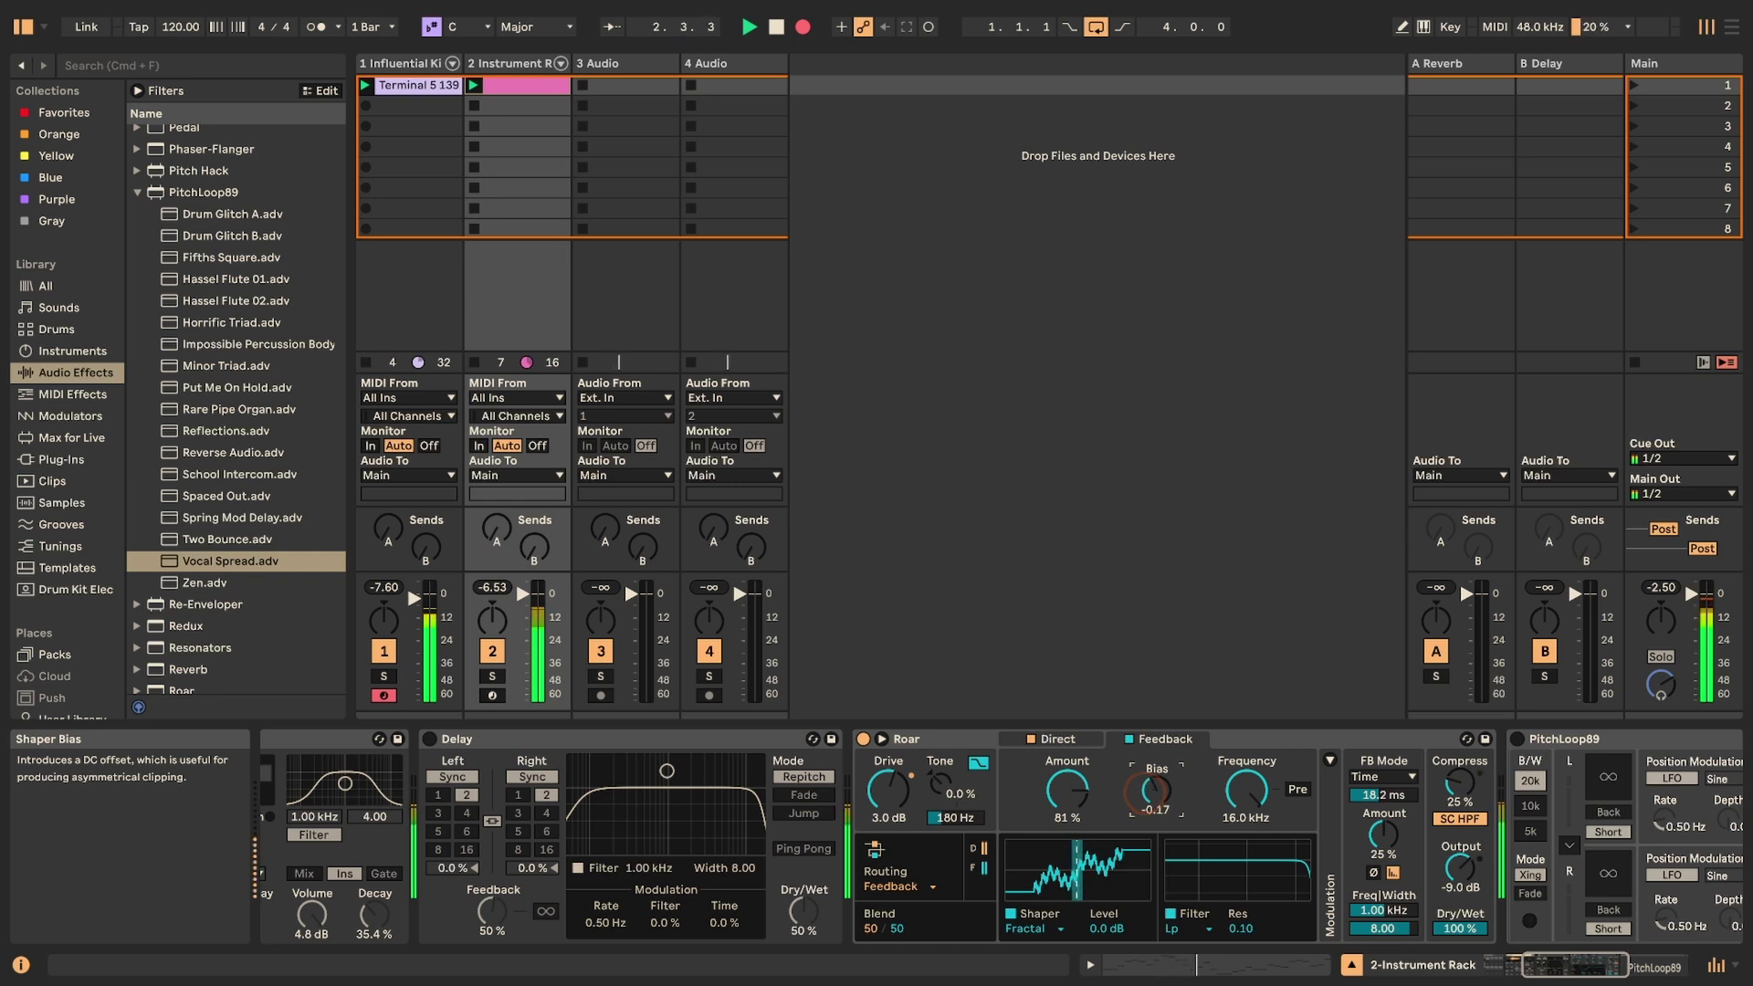
{"action": "left_click_drag", "start_coordinate": [1066, 790], "coordinate": [1067, 808]}
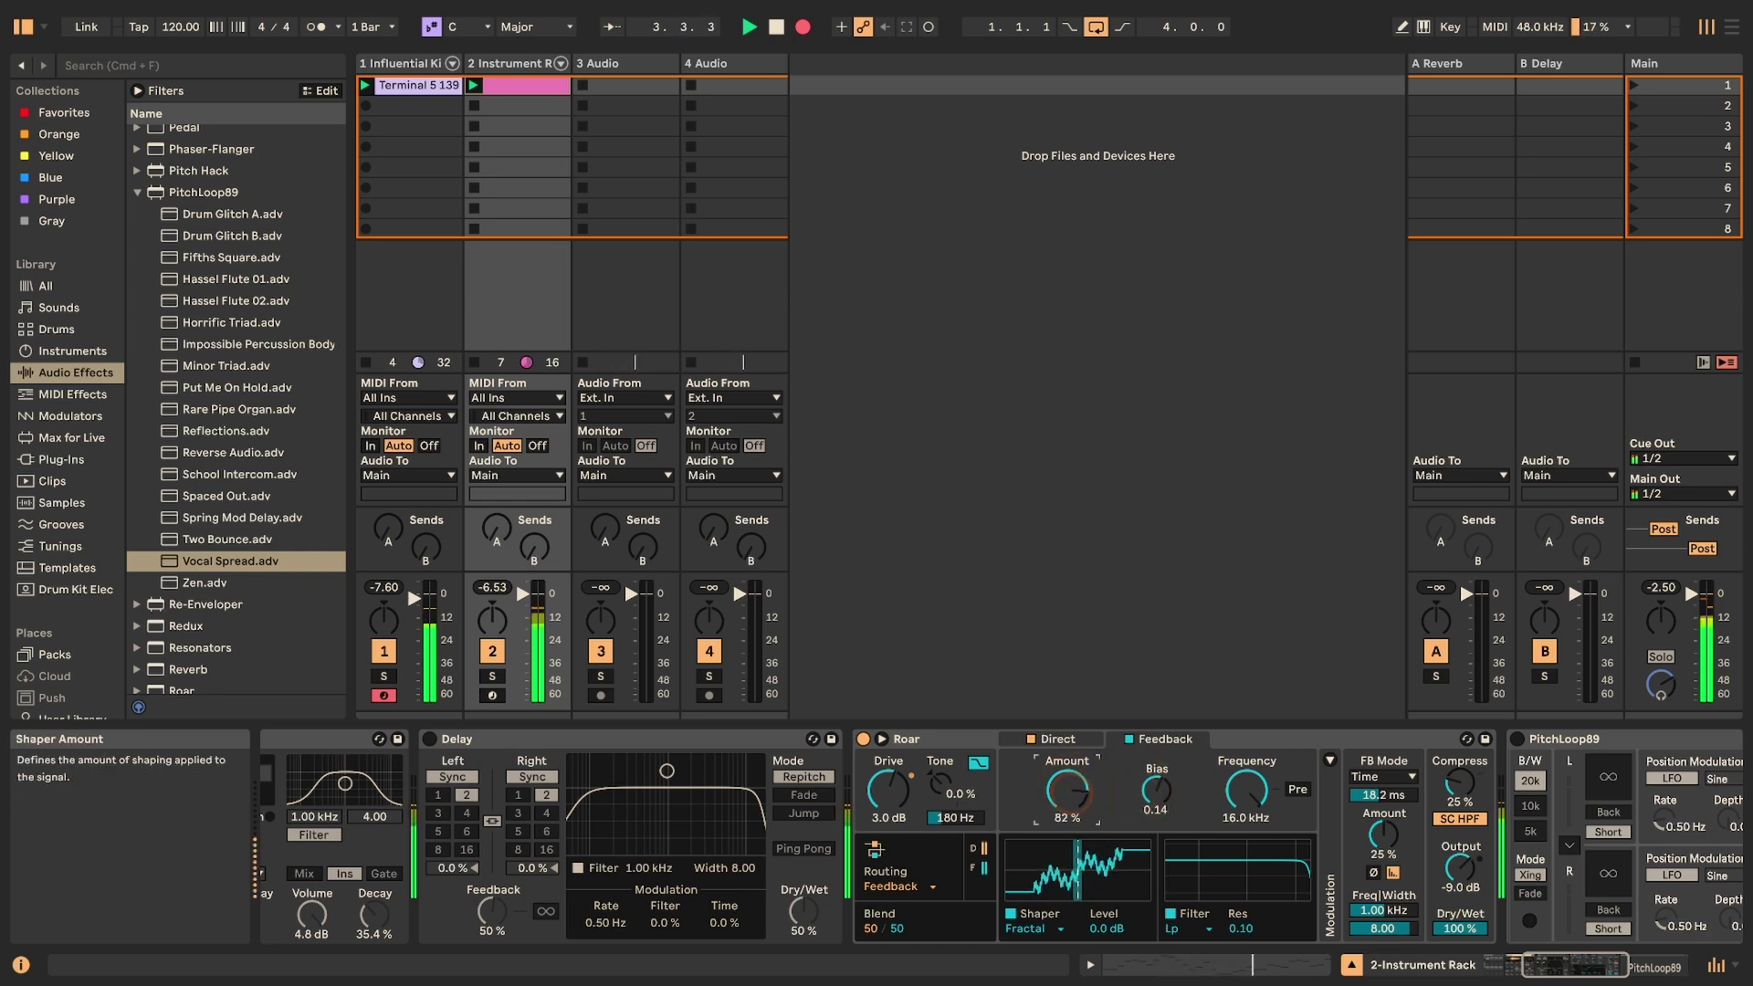
{"action": "left_click_drag", "start_coordinate": [1067, 808], "coordinate": [1066, 826]}
{"action": "scroll", "coordinate": [466, 744], "scroll_direction": "right", "scroll_amount": 5}
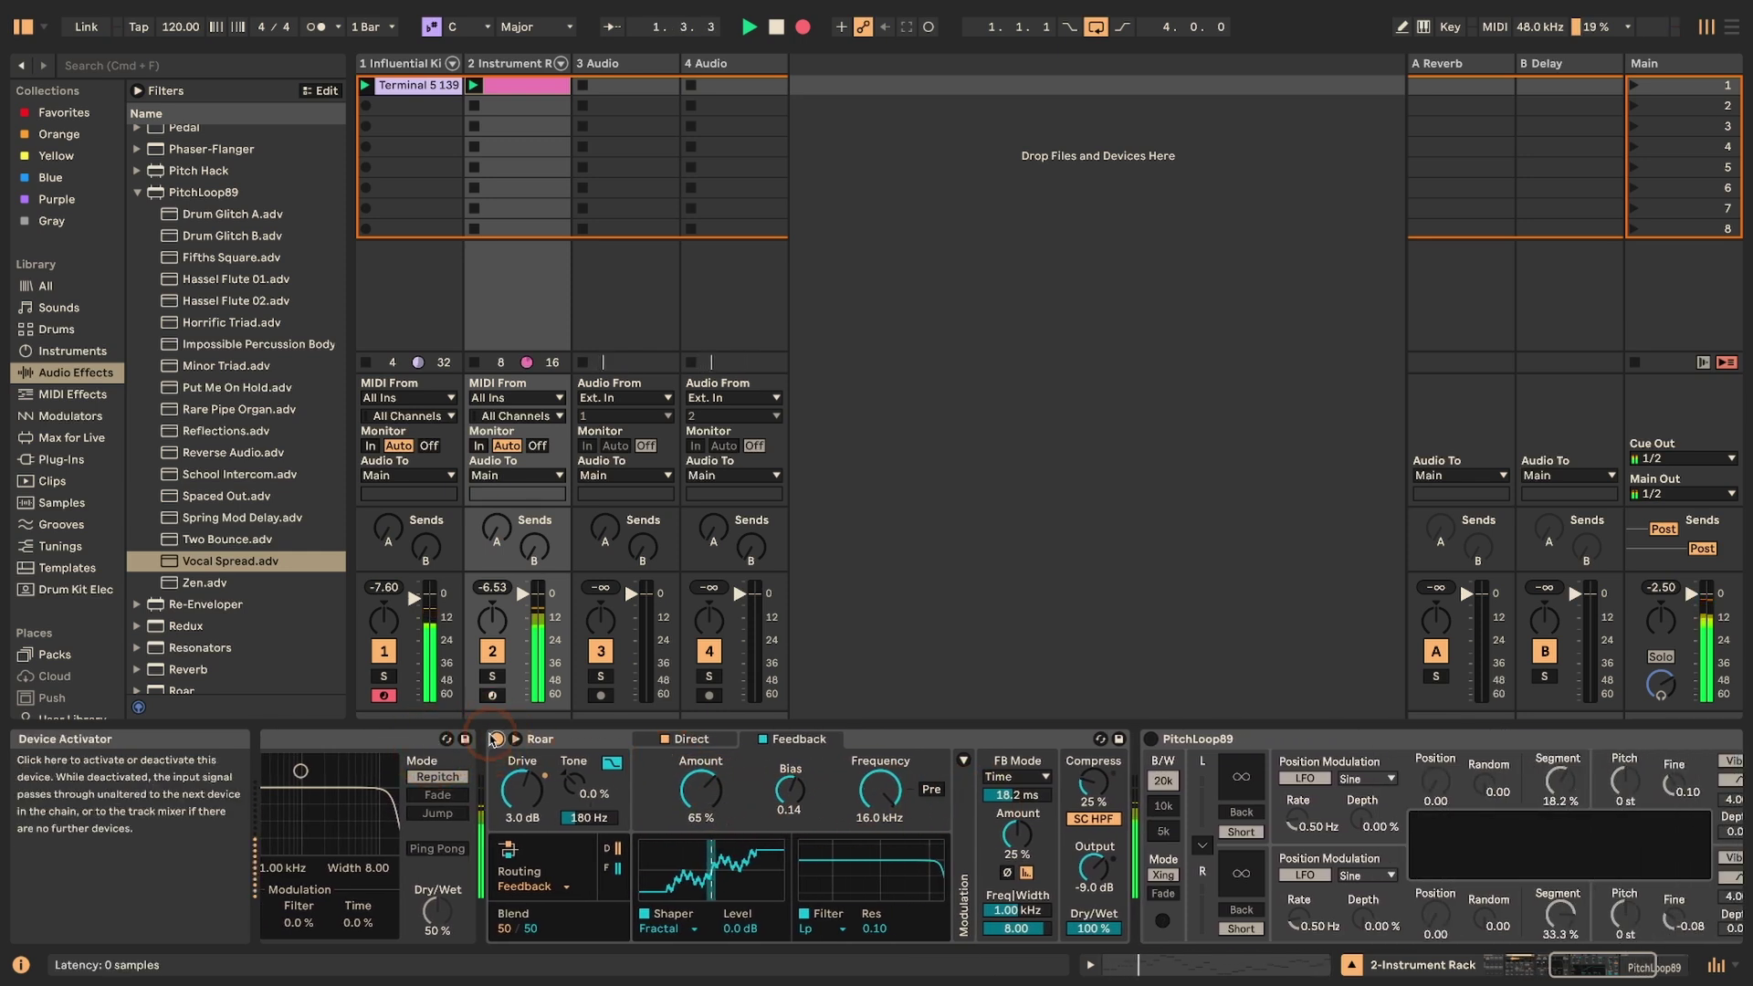
- Switch Roar off and PitchLoop89 on, freeze both channels' buffers and link left and right
{"action": "left_click", "coordinate": [497, 739]}
{"action": "left_click", "coordinate": [1151, 738]}
{"action": "scroll", "coordinate": [957, 849], "scroll_direction": "right", "scroll_amount": 6}
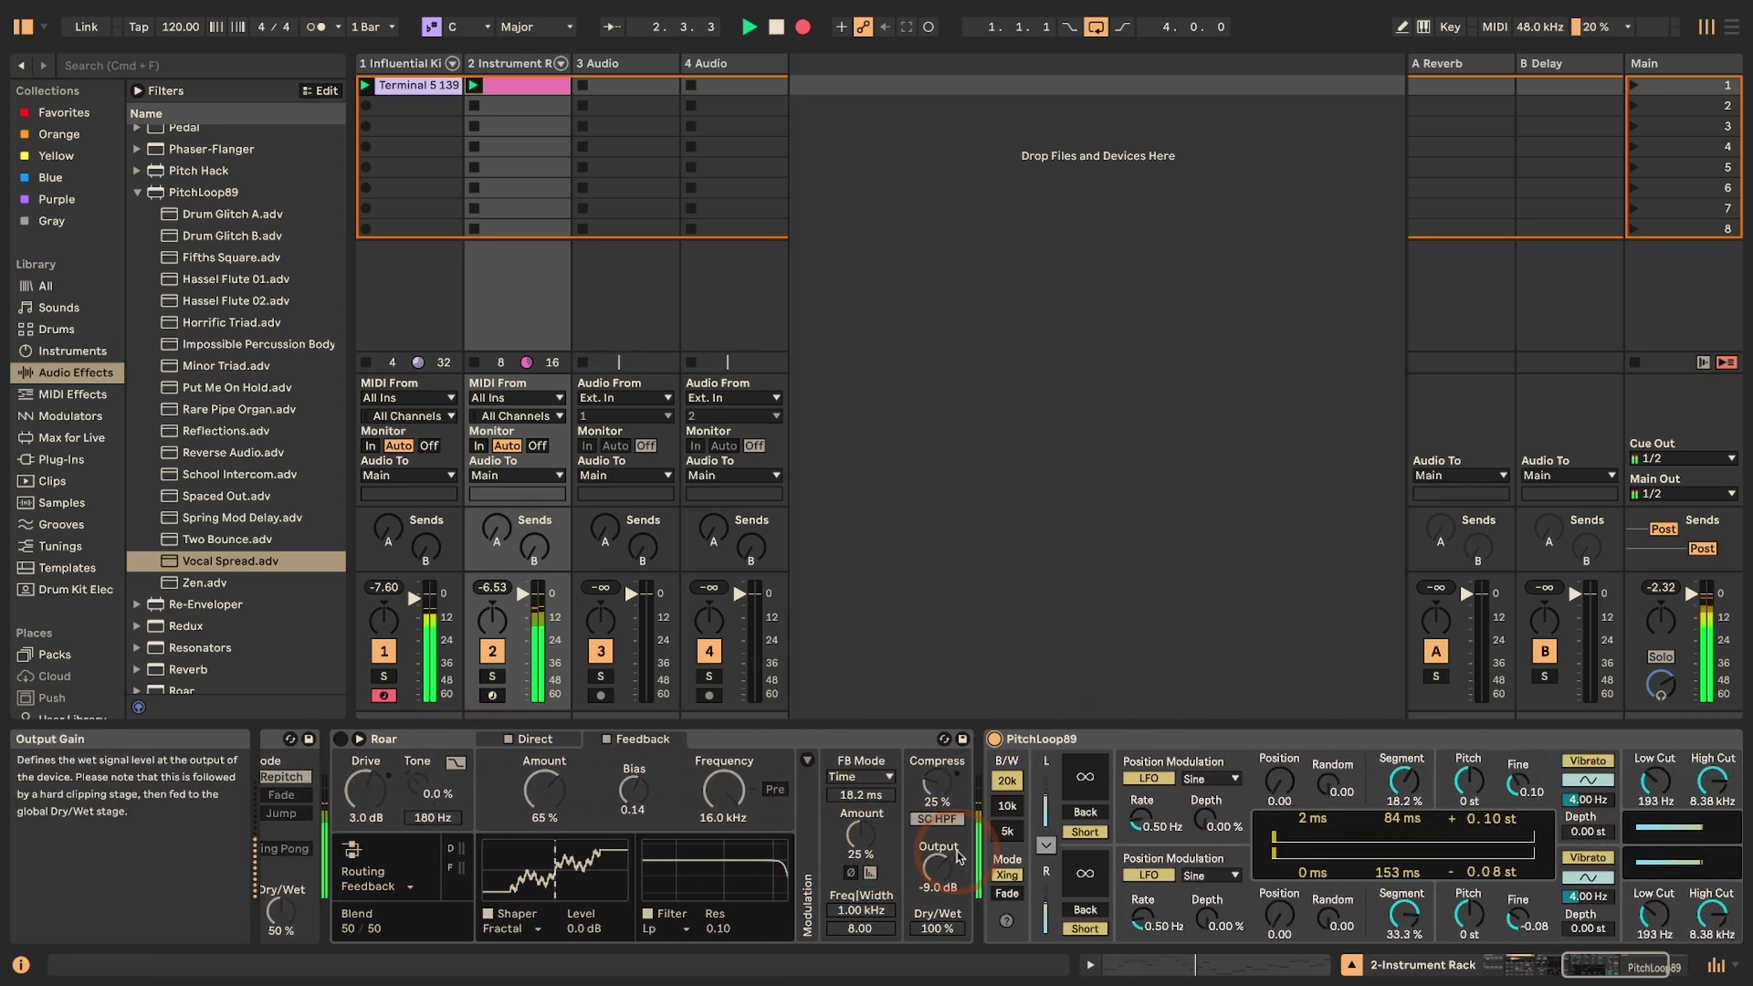
{"action": "left_click", "coordinate": [817, 782]}
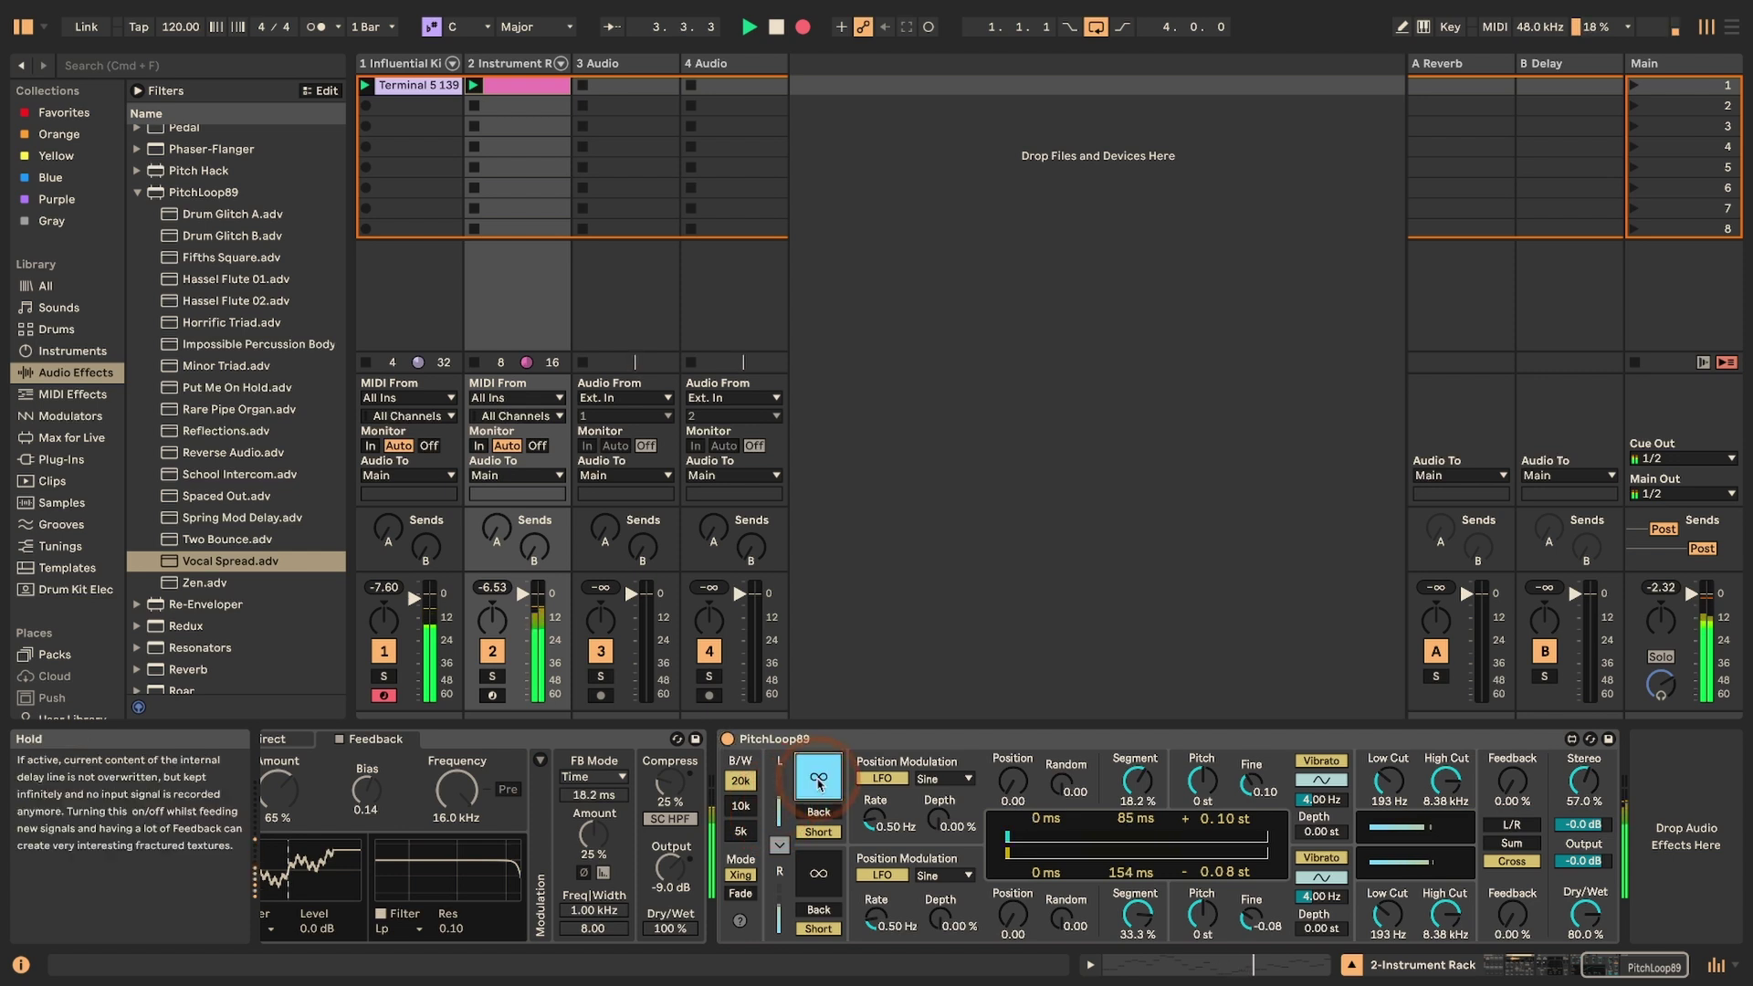
{"action": "left_click", "coordinate": [821, 873]}
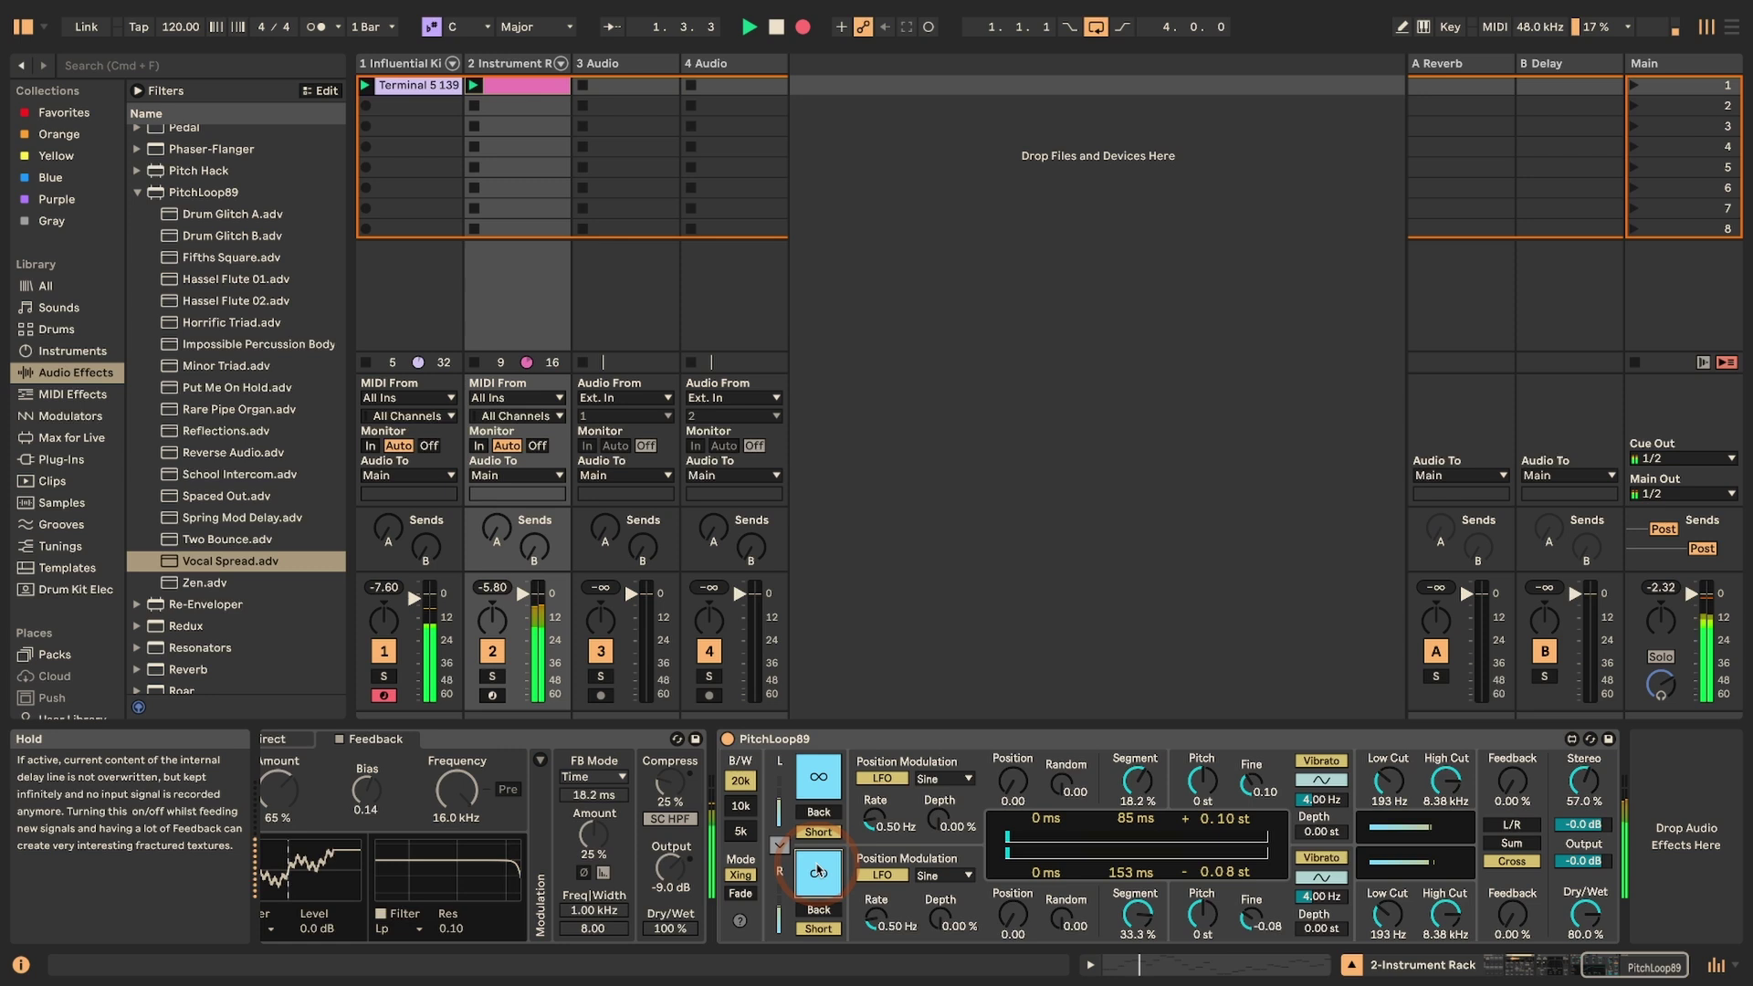
{"action": "left_click", "coordinate": [779, 845]}
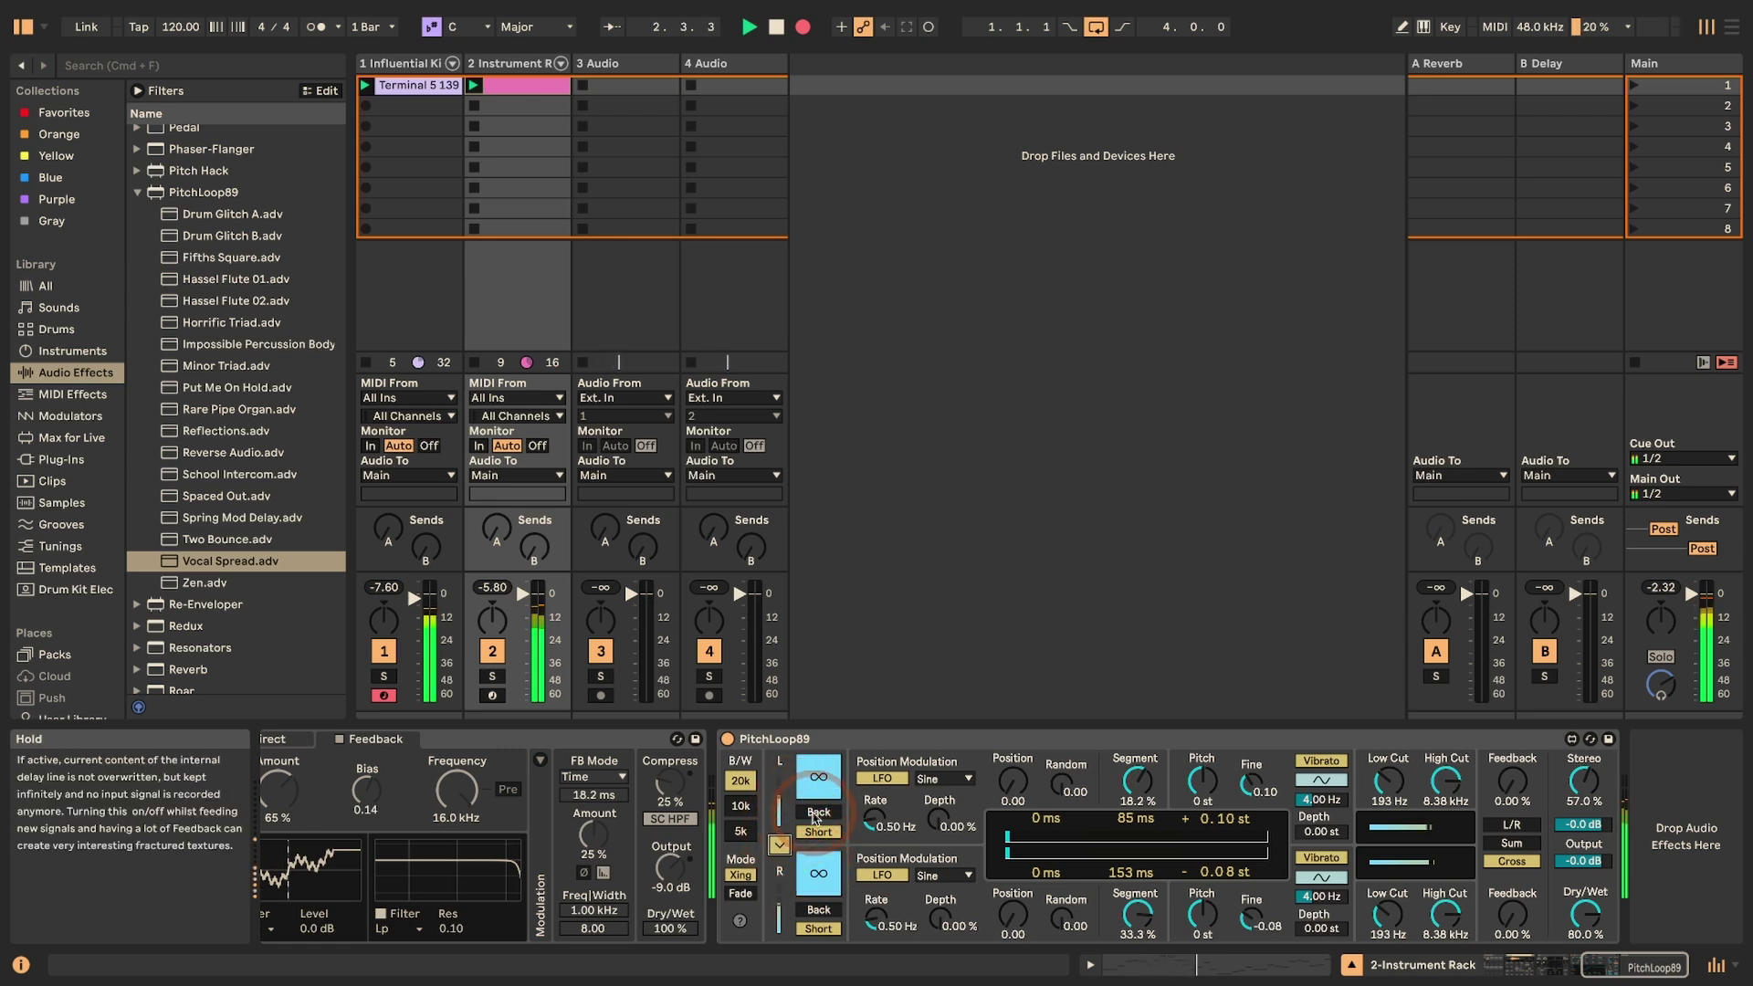
- On PitchLoop89, release Hold, toggle reverse playback and re-freeze, then turn Back and Short off
{"action": "left_click", "coordinate": [819, 782]}
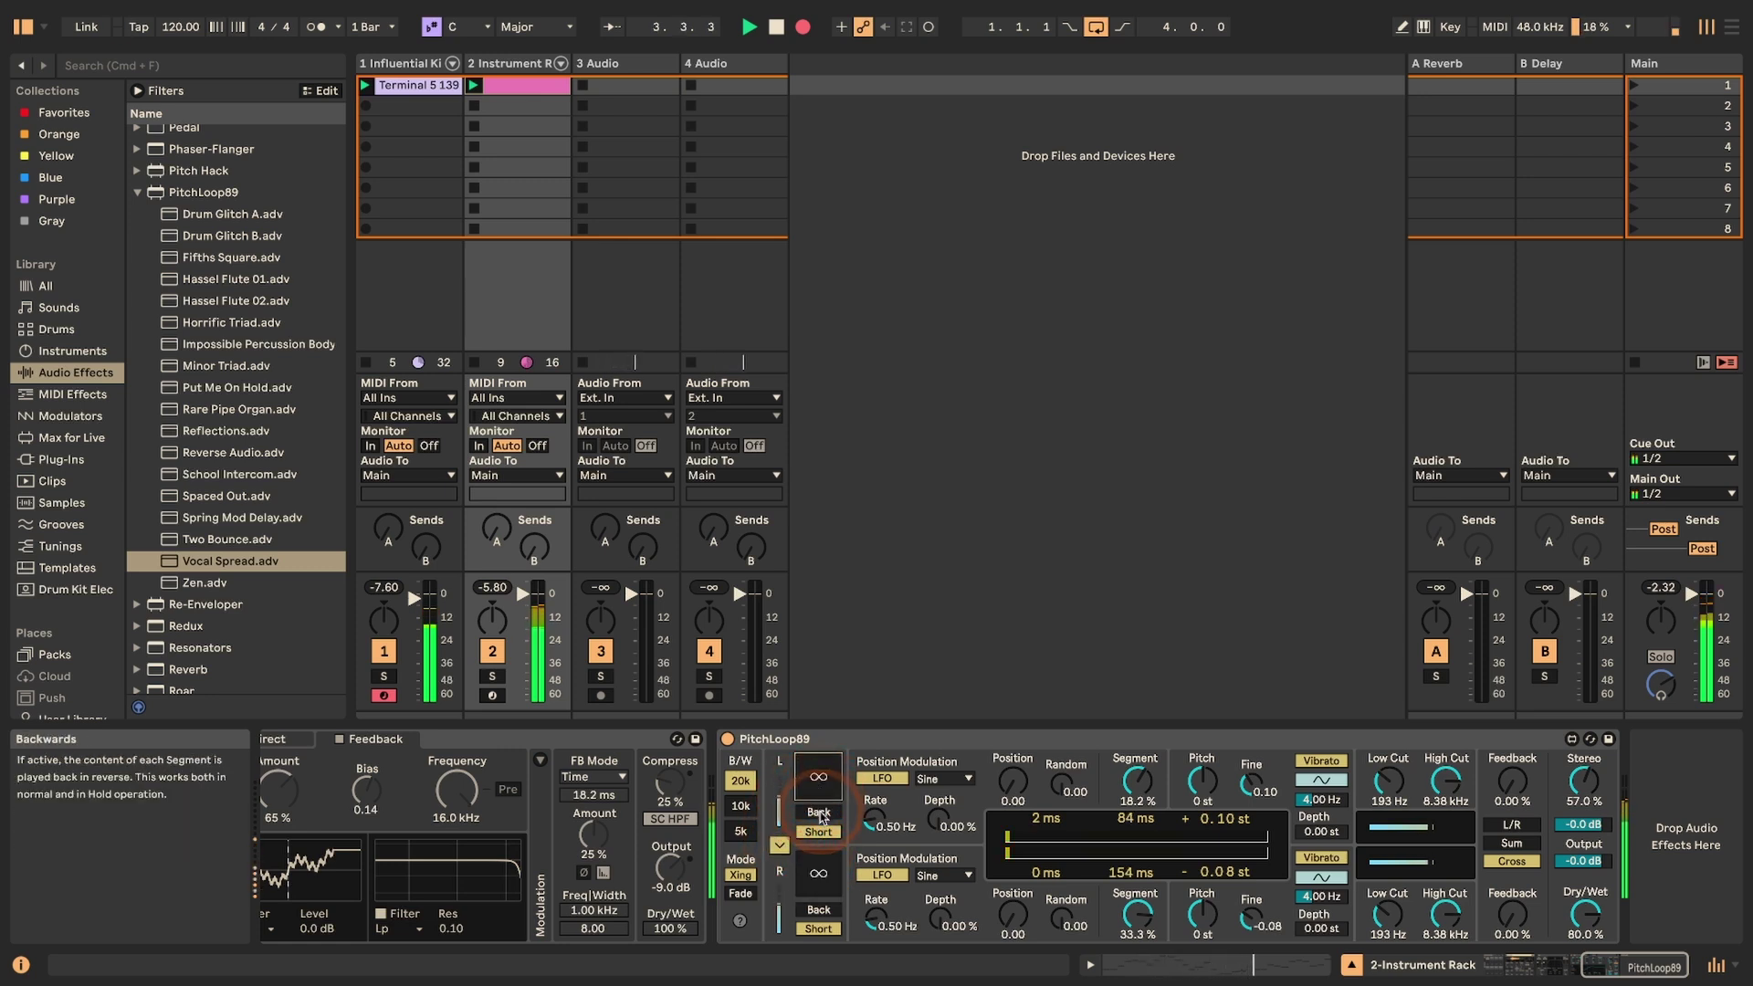
{"action": "left_click", "coordinate": [819, 813]}
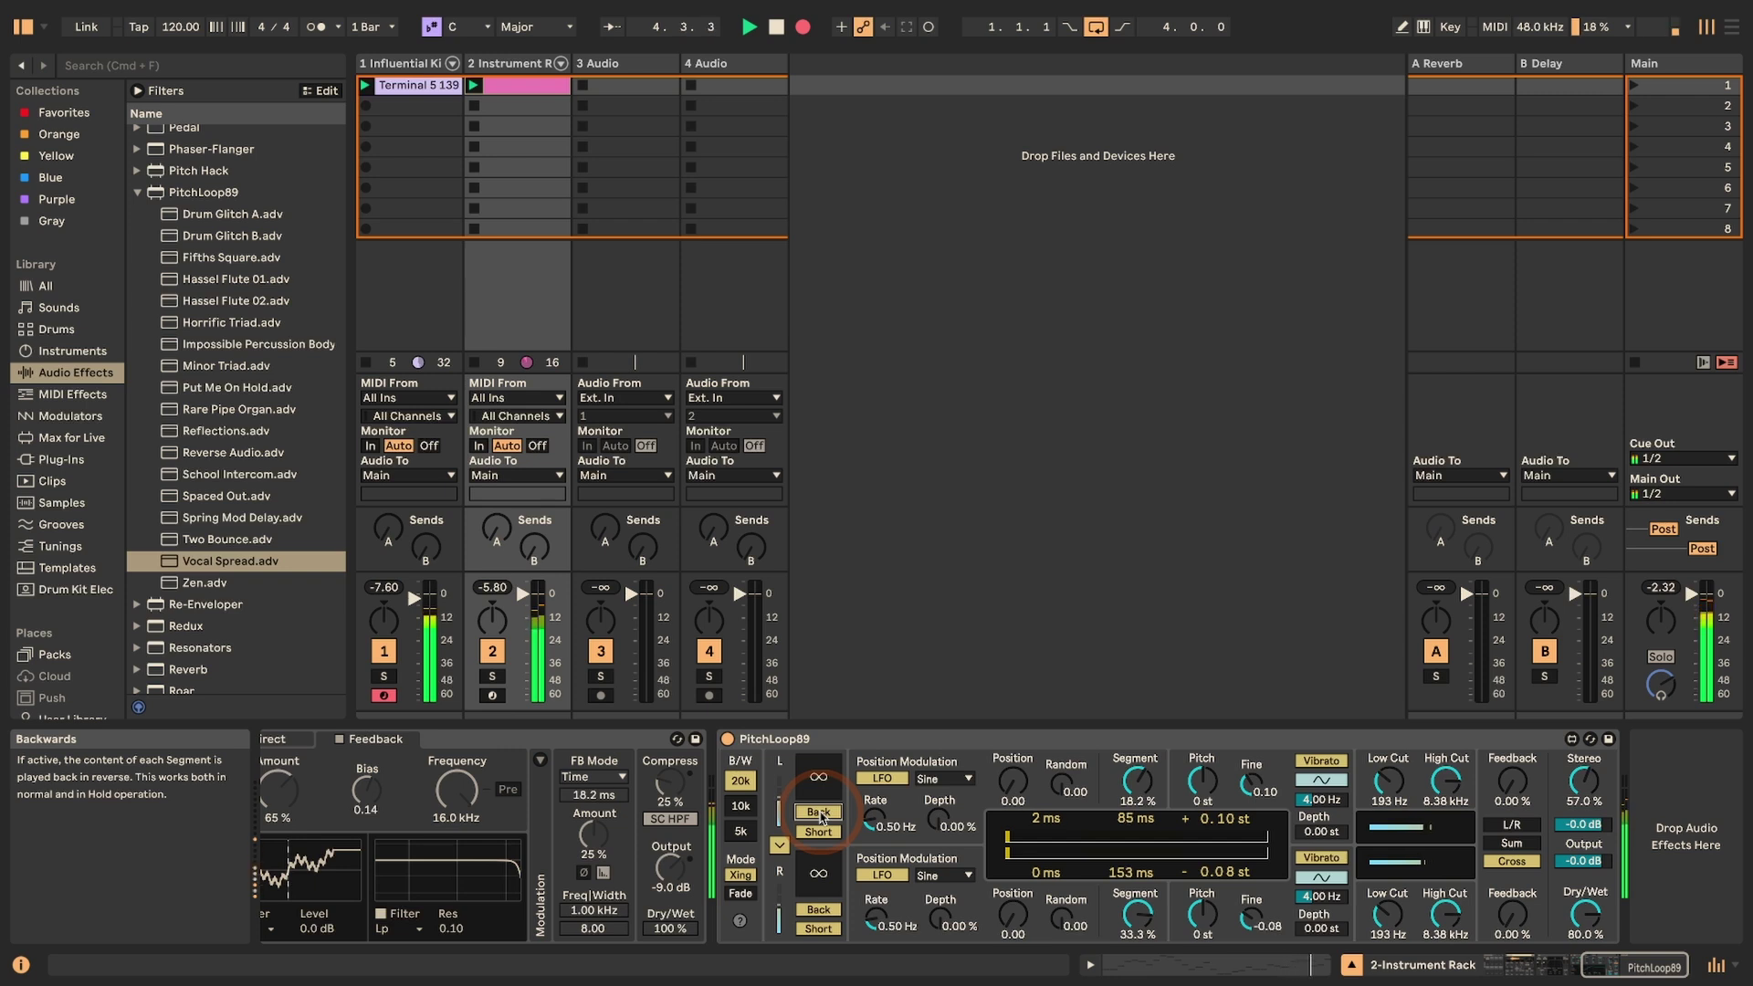
{"action": "left_click", "coordinate": [823, 793]}
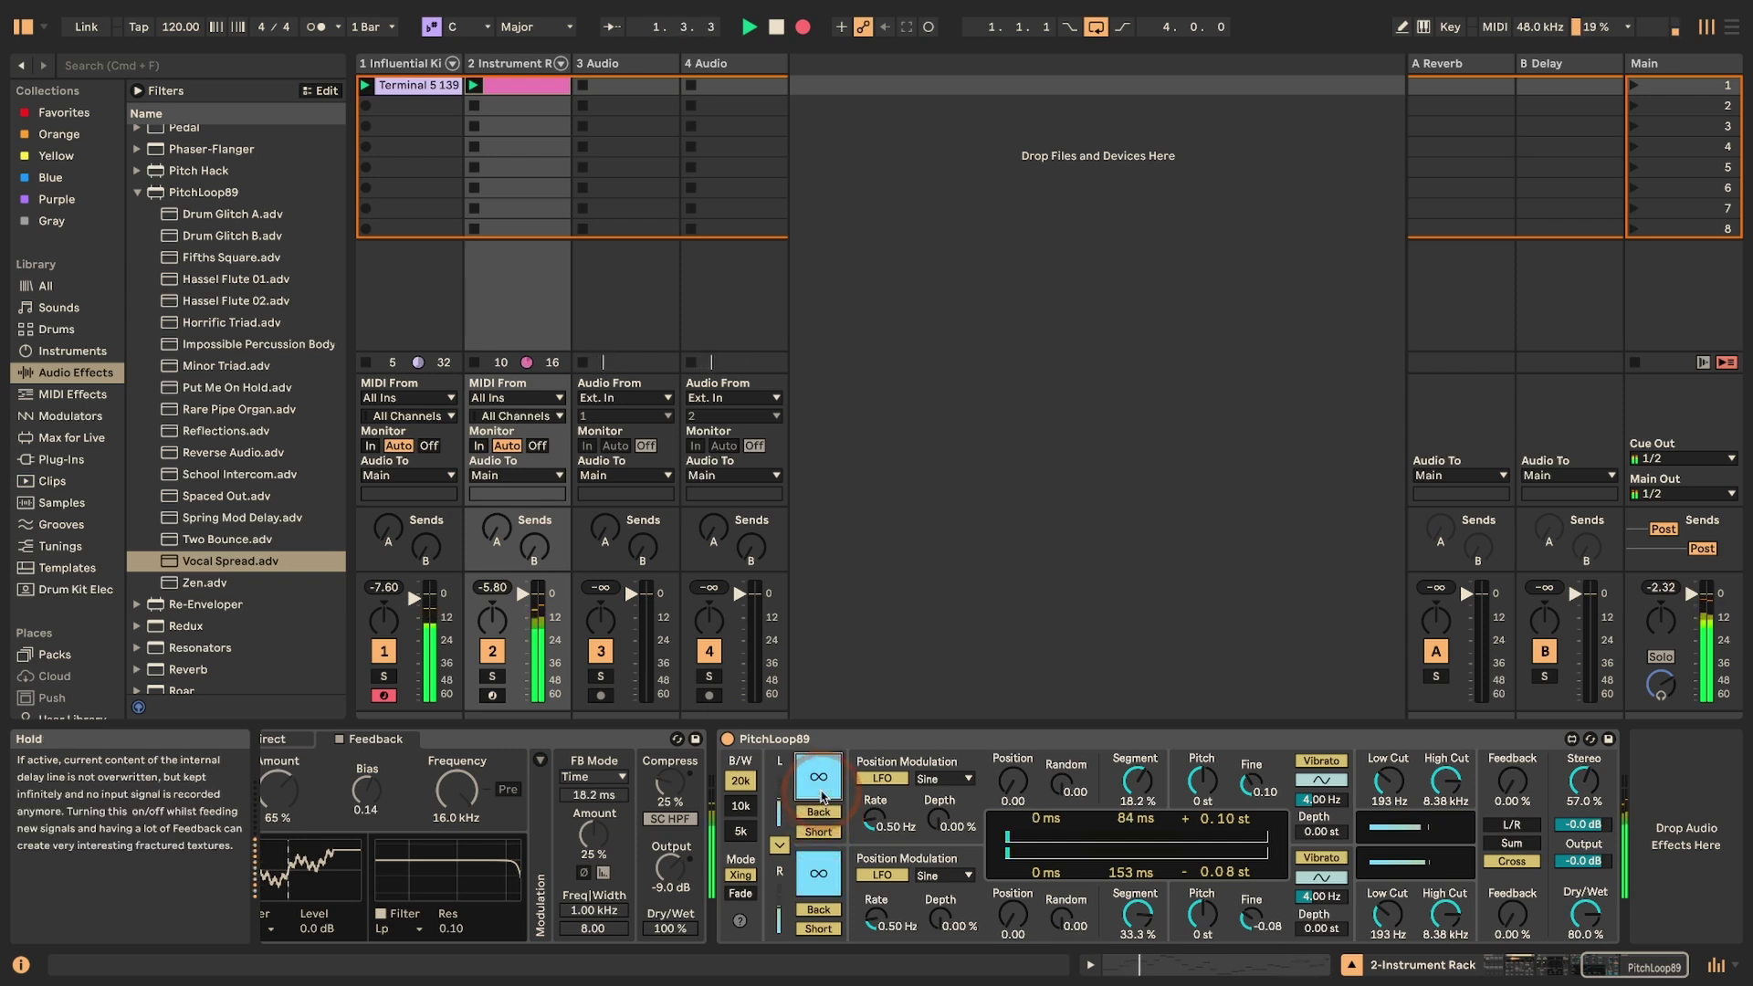
{"action": "left_click", "coordinate": [818, 813]}
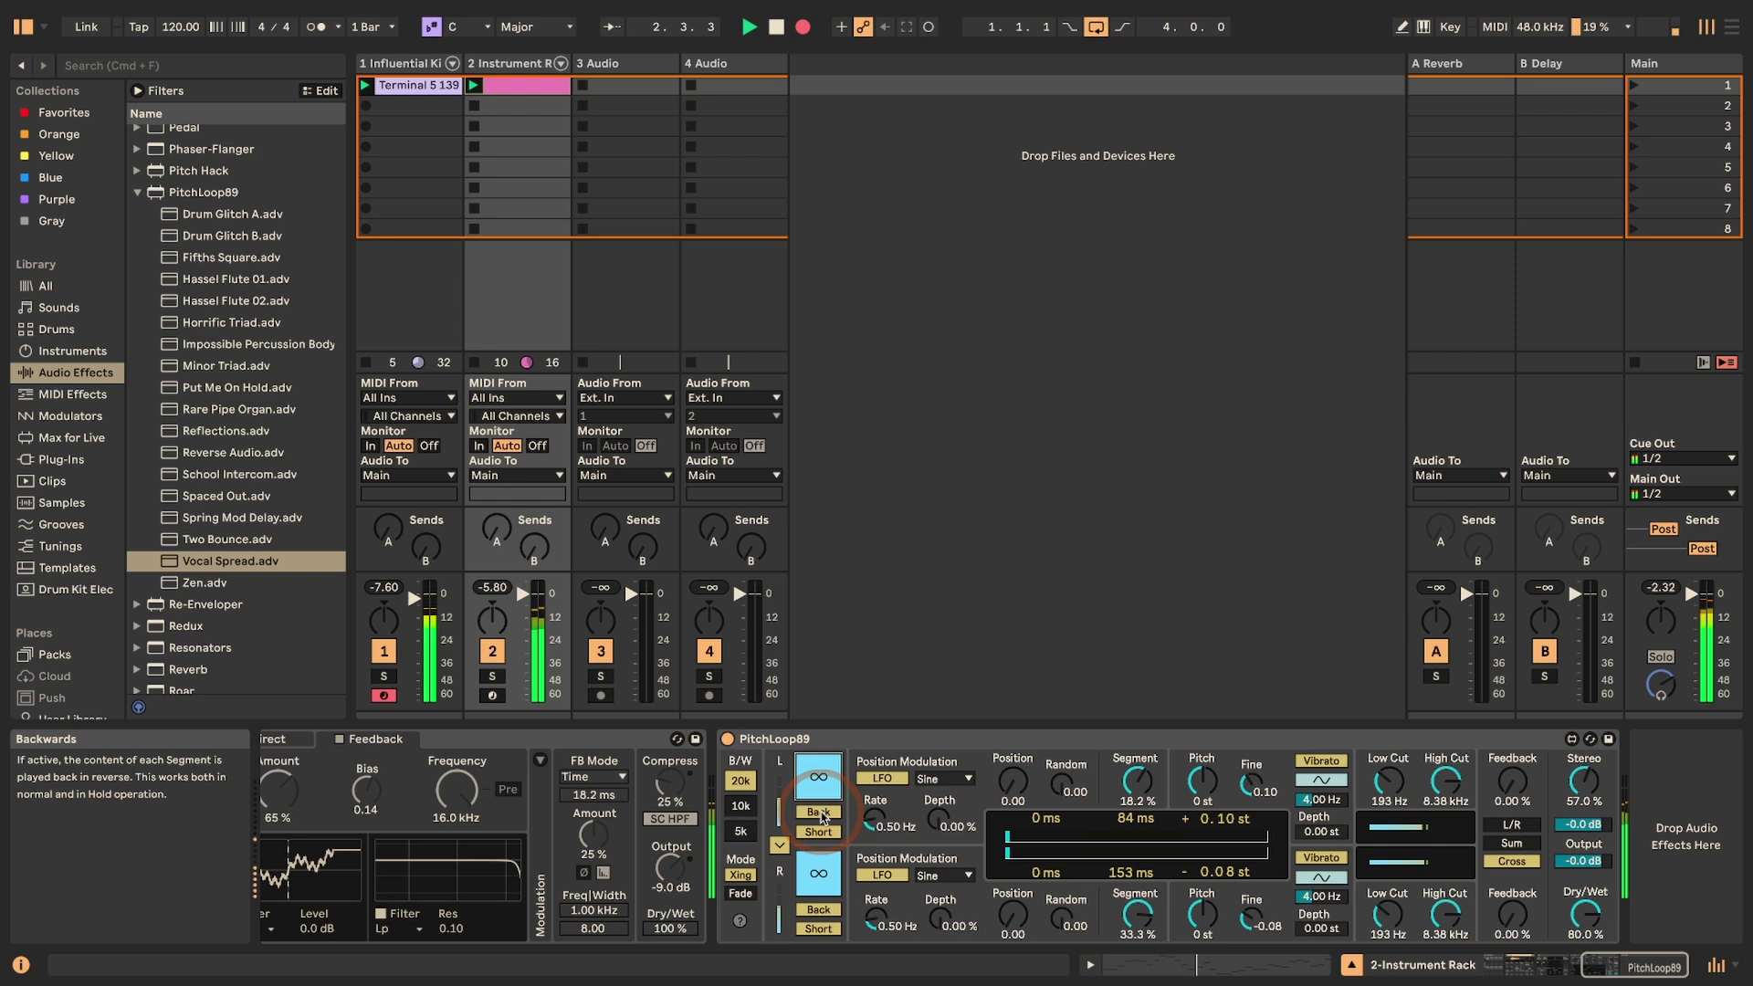
{"action": "left_click", "coordinate": [820, 814]}
{"action": "left_click", "coordinate": [820, 832]}
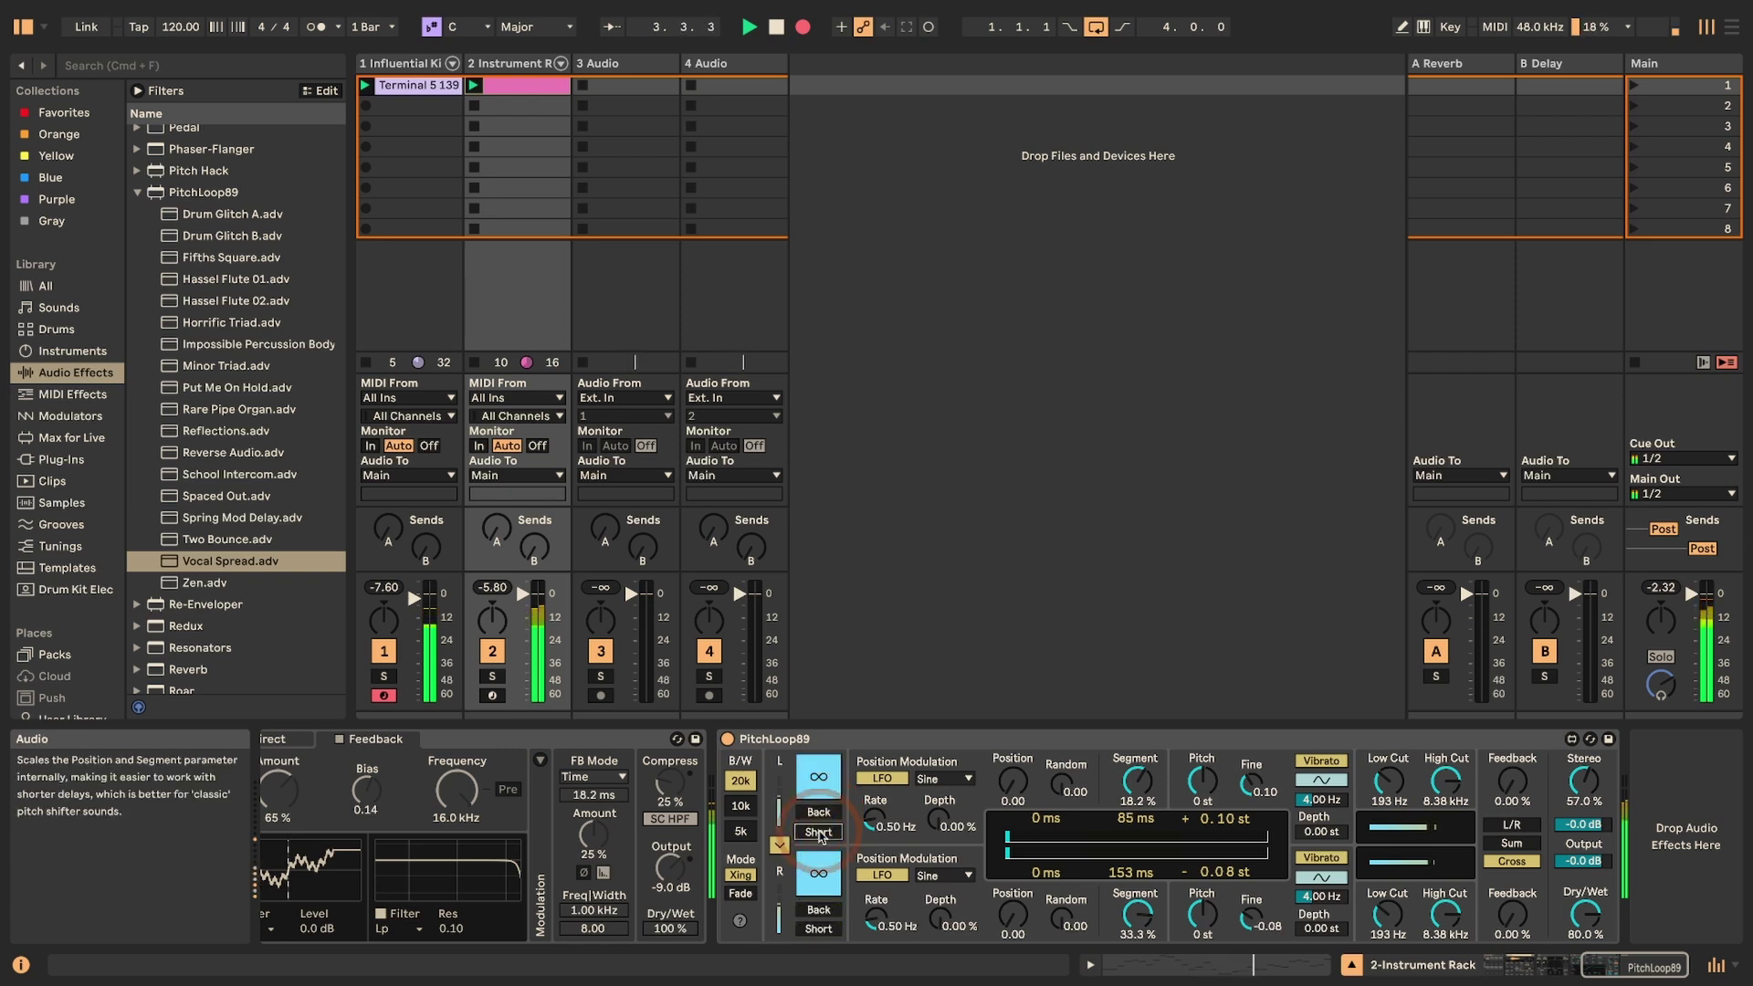
- Toggle PitchLoop89's ∞ Hold on and off rhythmically, leaving it off
{"action": "left_click", "coordinate": [819, 784]}
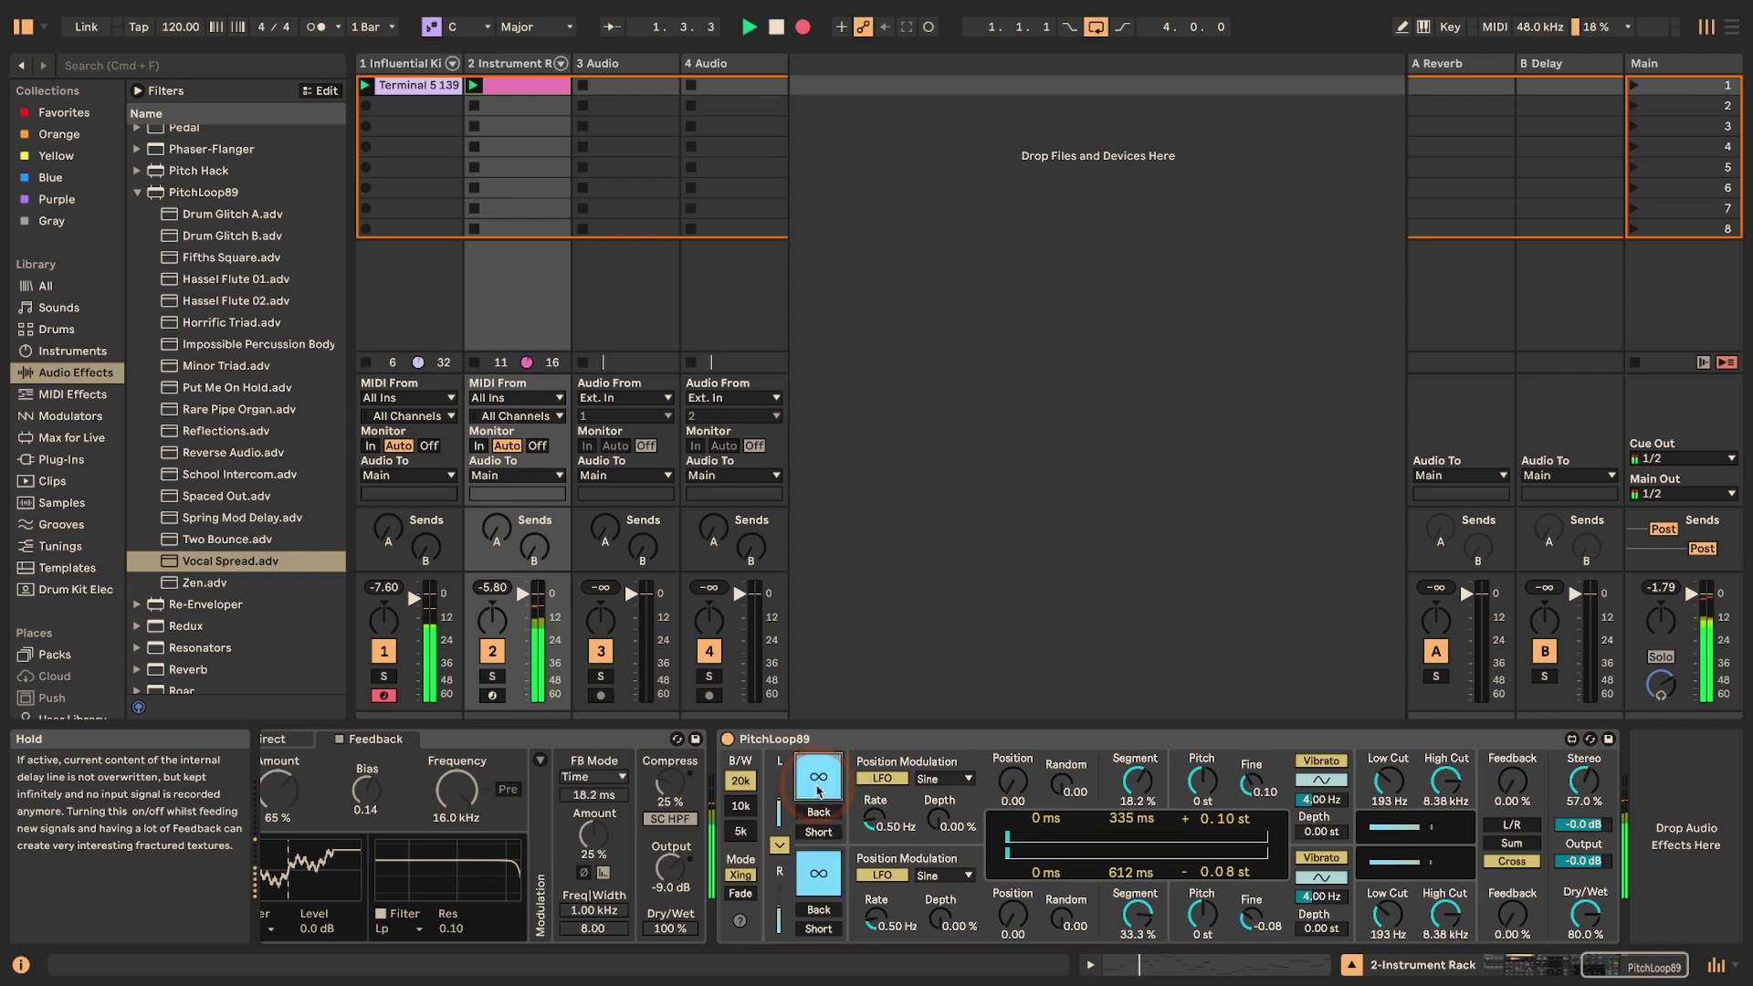
{"action": "left_click", "coordinate": [819, 787]}
{"action": "left_click", "coordinate": [819, 787]}
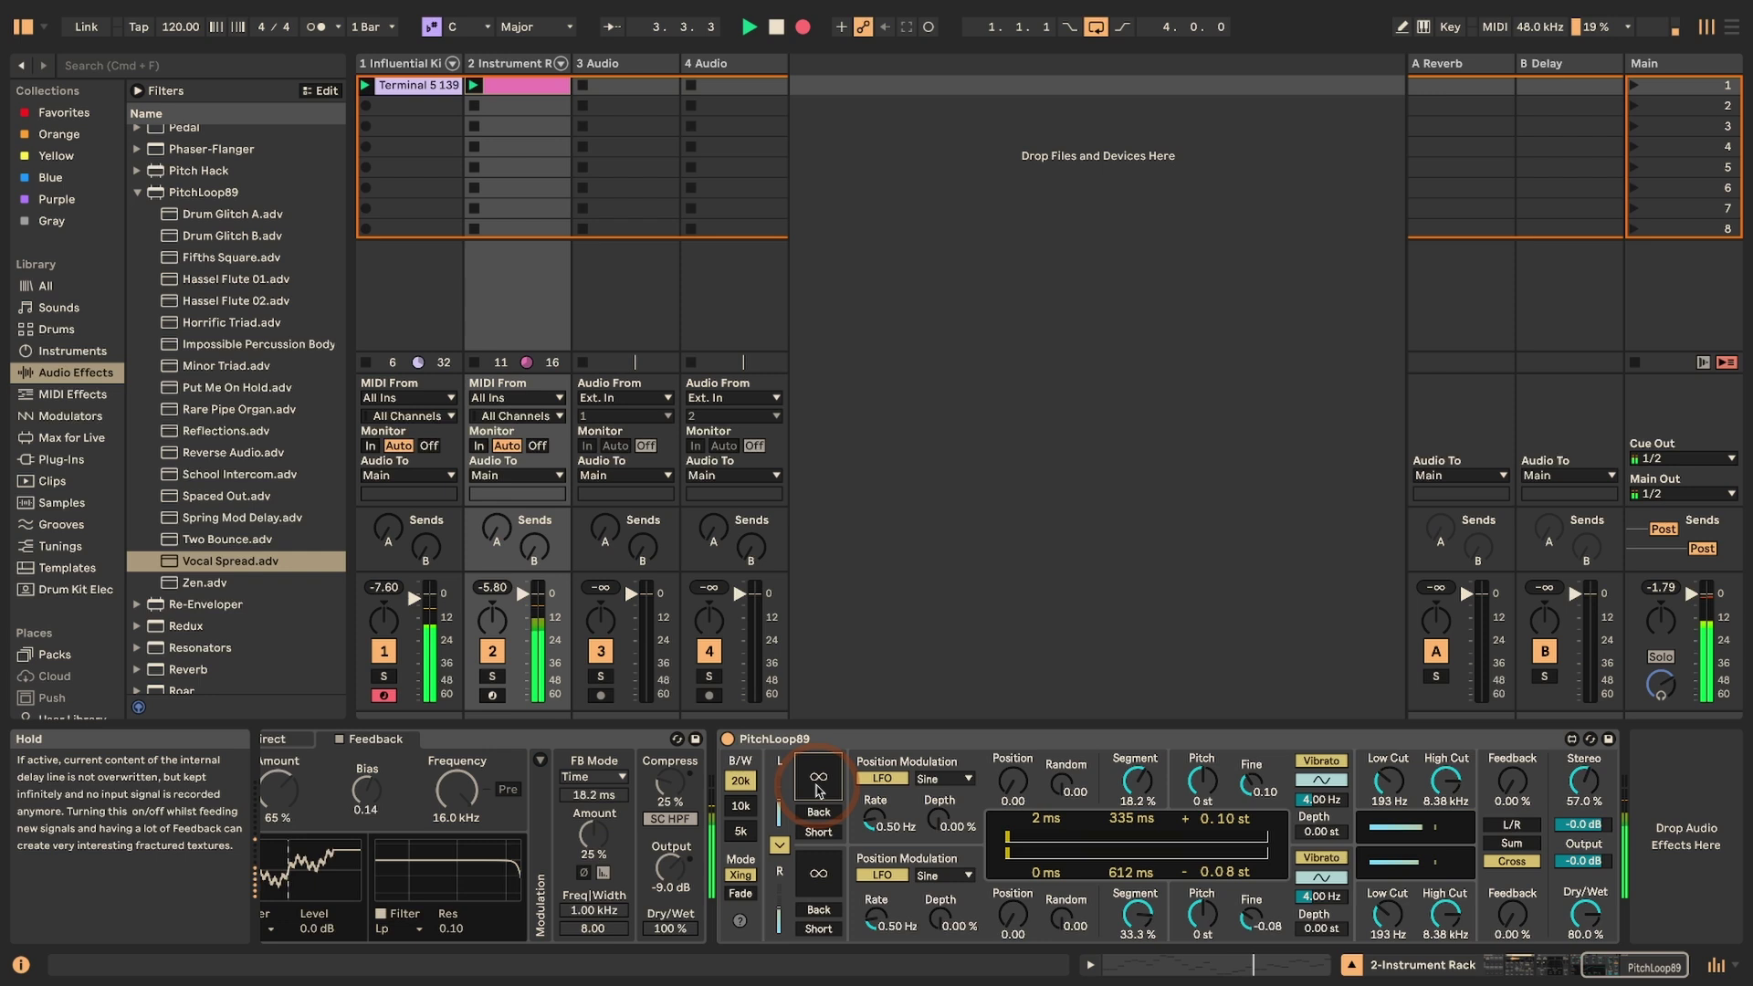
{"action": "left_click", "coordinate": [819, 787]}
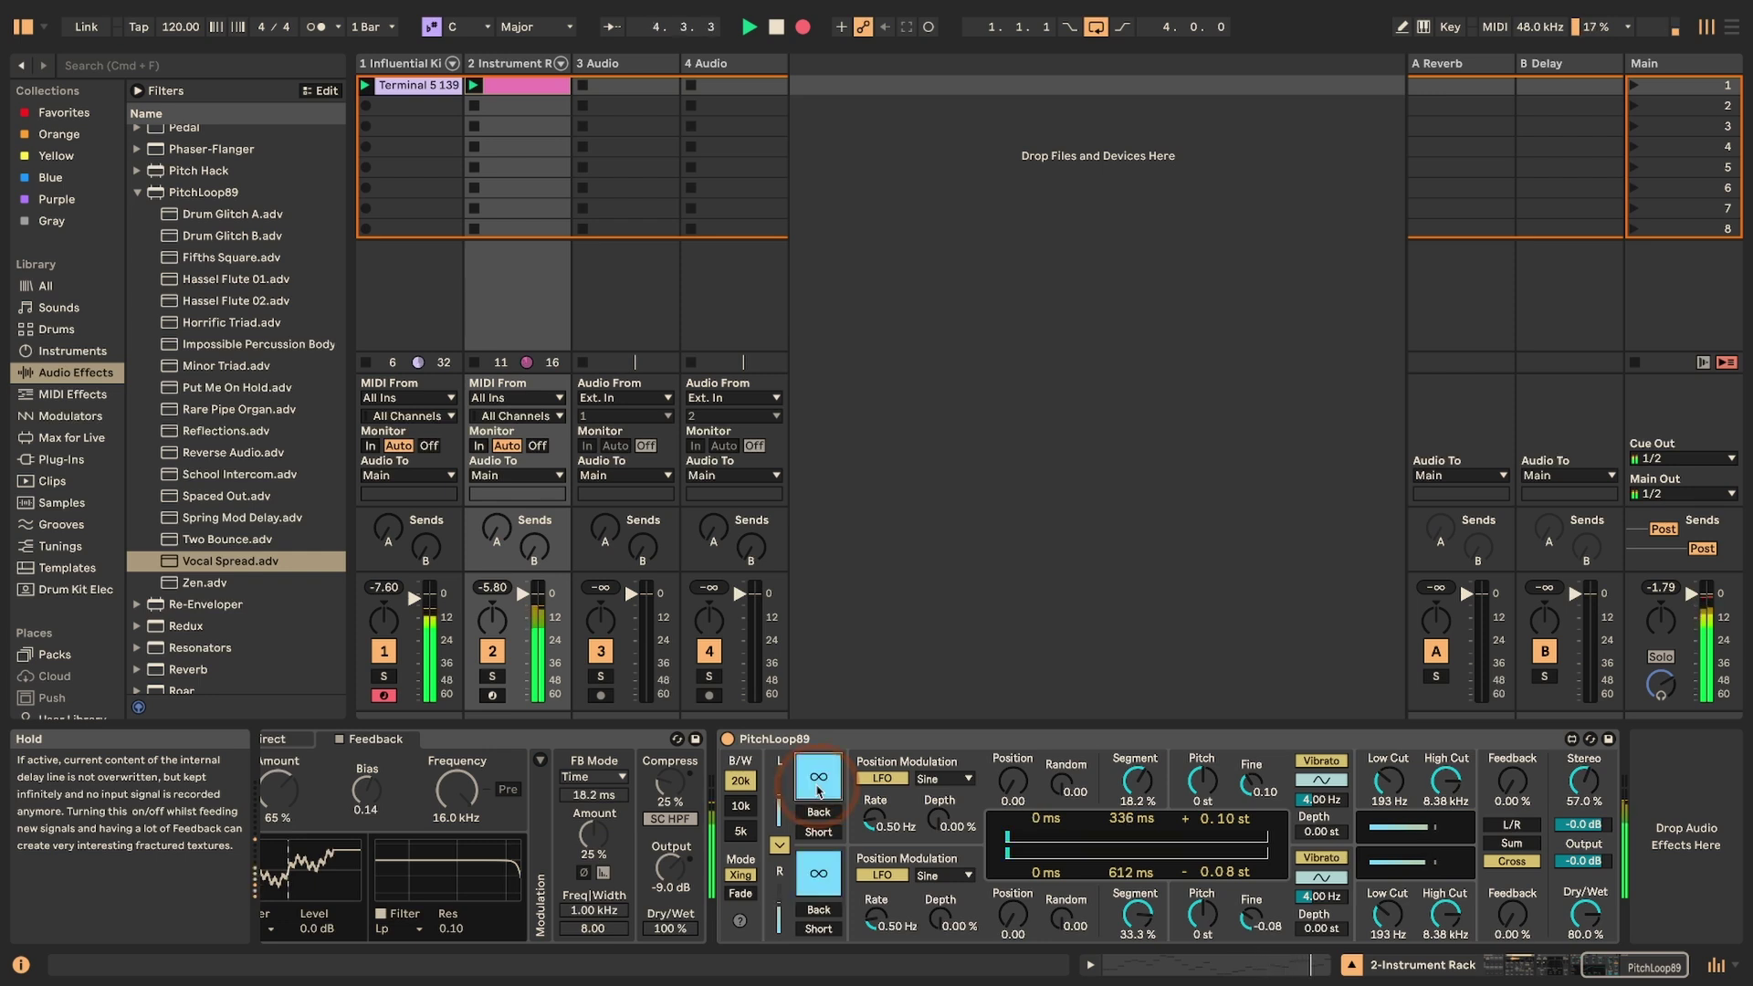
{"action": "left_click", "coordinate": [818, 787]}
{"action": "left_click", "coordinate": [818, 787]}
{"action": "left_click", "coordinate": [818, 787]}
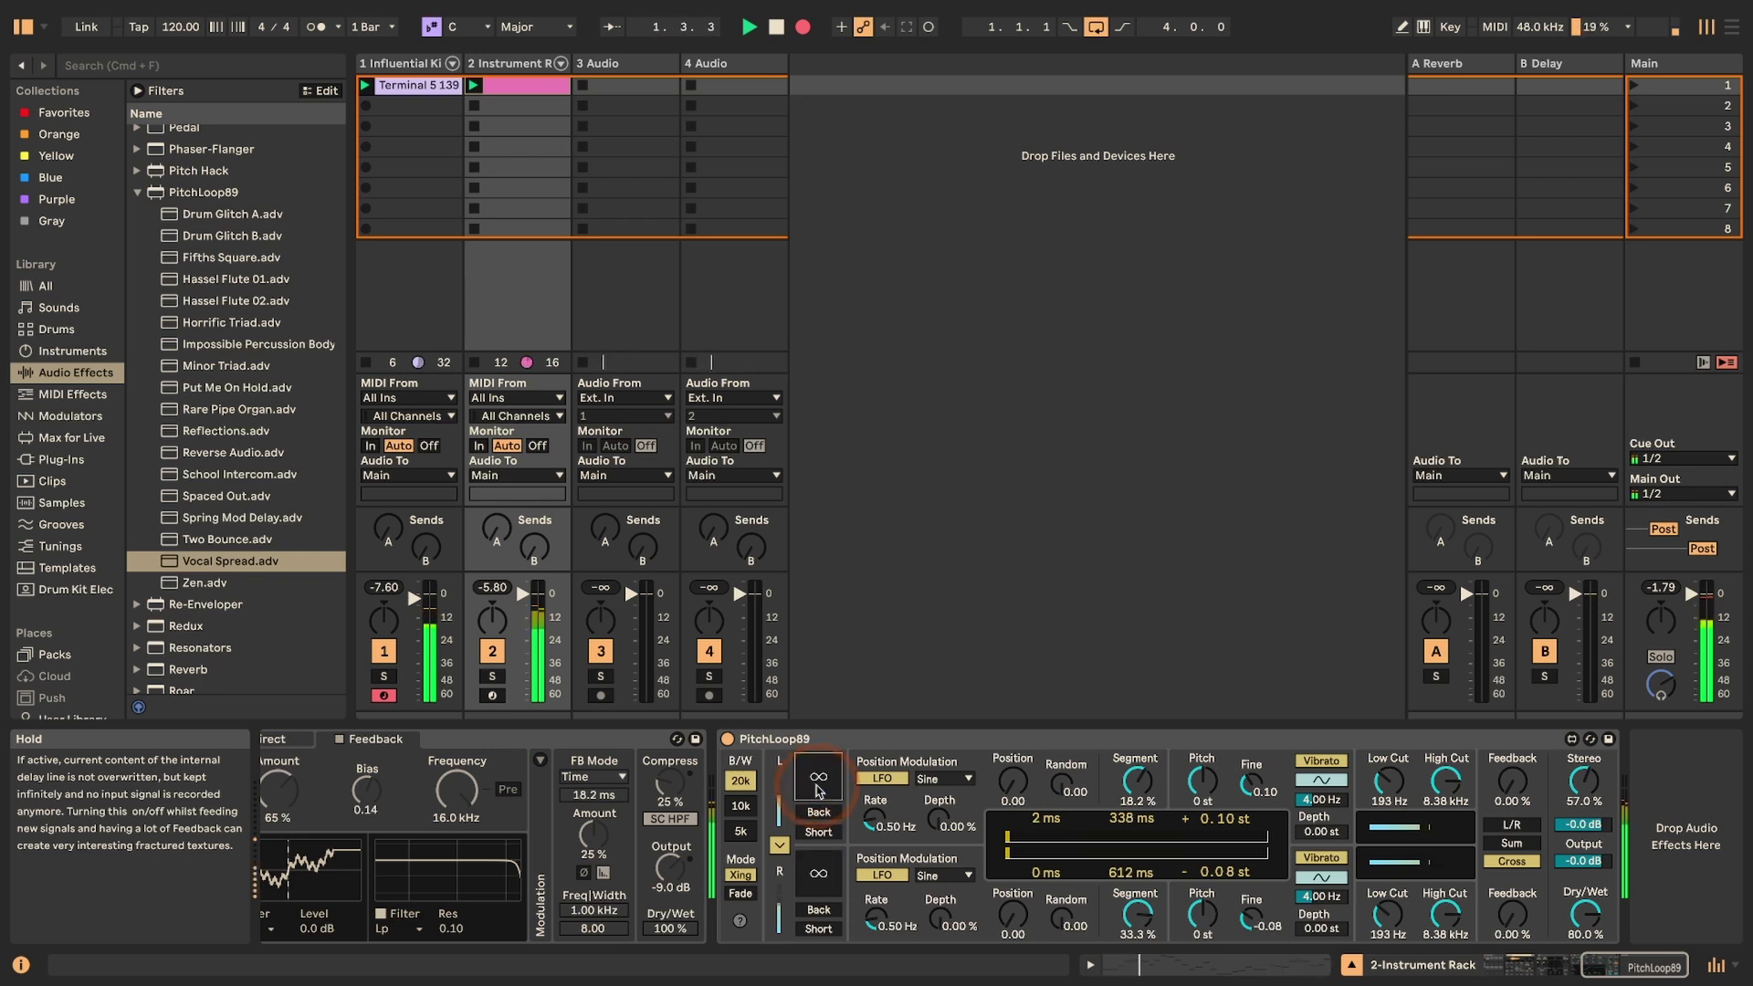
{"action": "left_click", "coordinate": [818, 787]}
{"action": "left_click", "coordinate": [818, 787]}
- In Arrangement View, select 2 Instrument at 1.1.1, zoom to bars 1–5, unfold its take lanes, and enable Draw Mode
{"action": "key", "text": "Tab"}
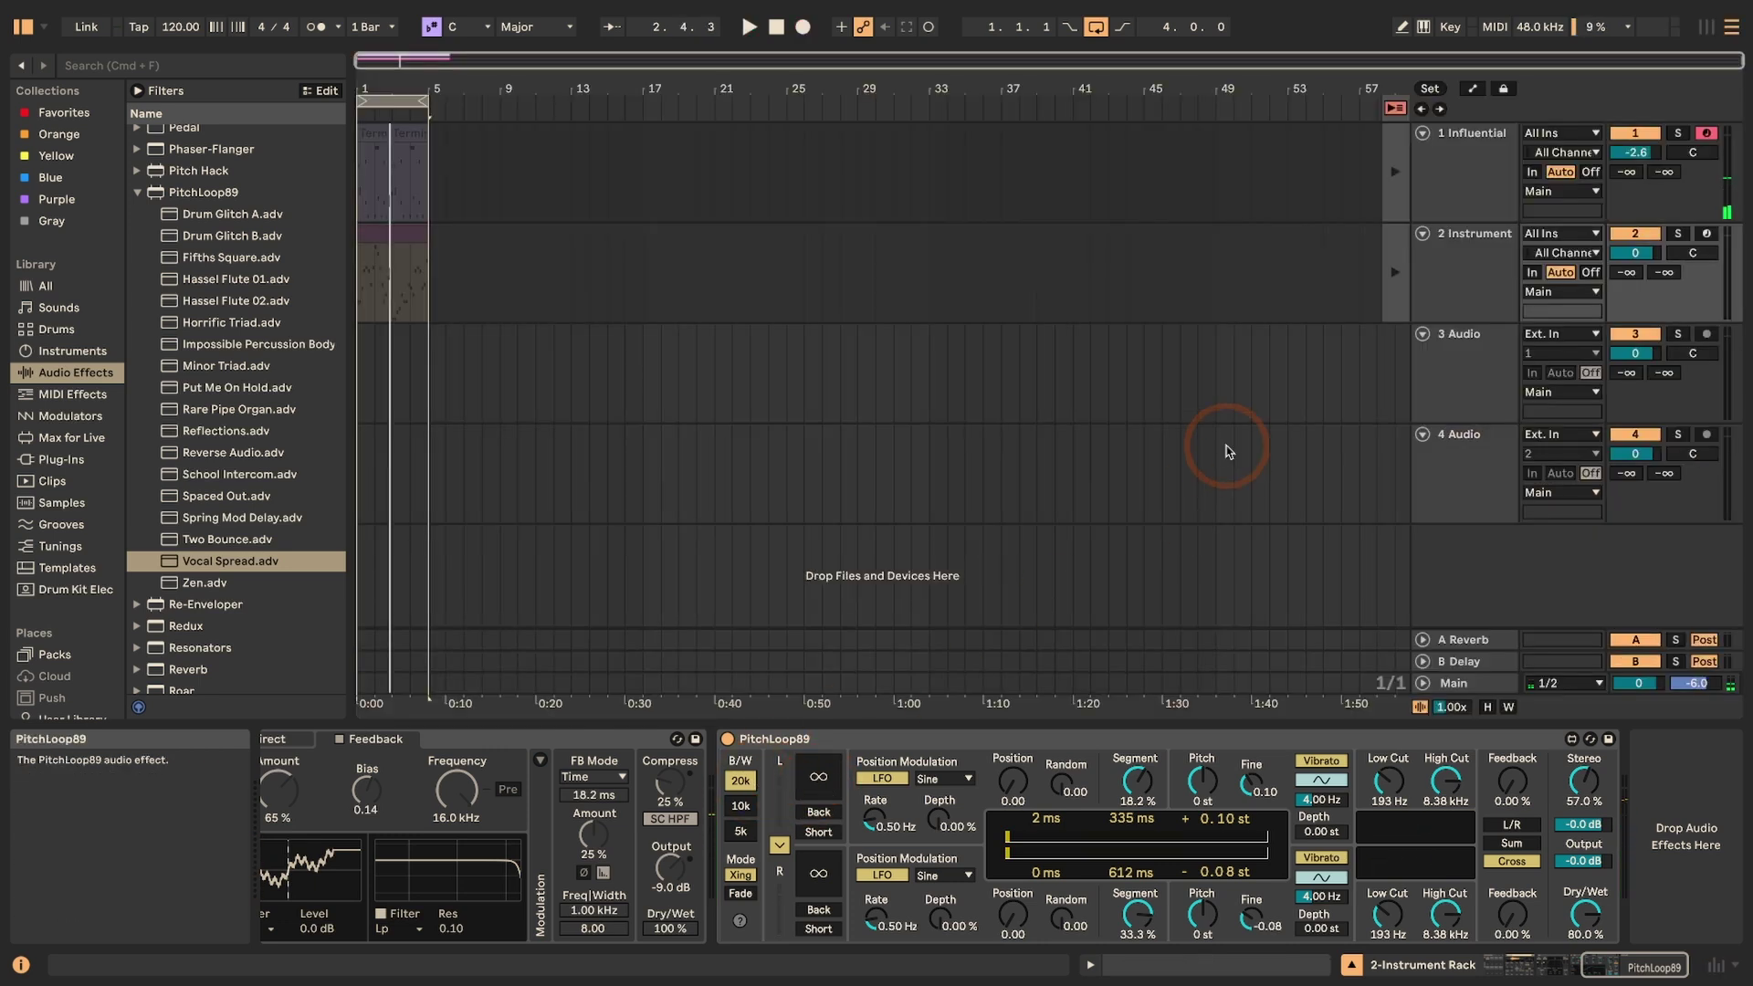
{"action": "left_click", "coordinate": [1469, 267]}
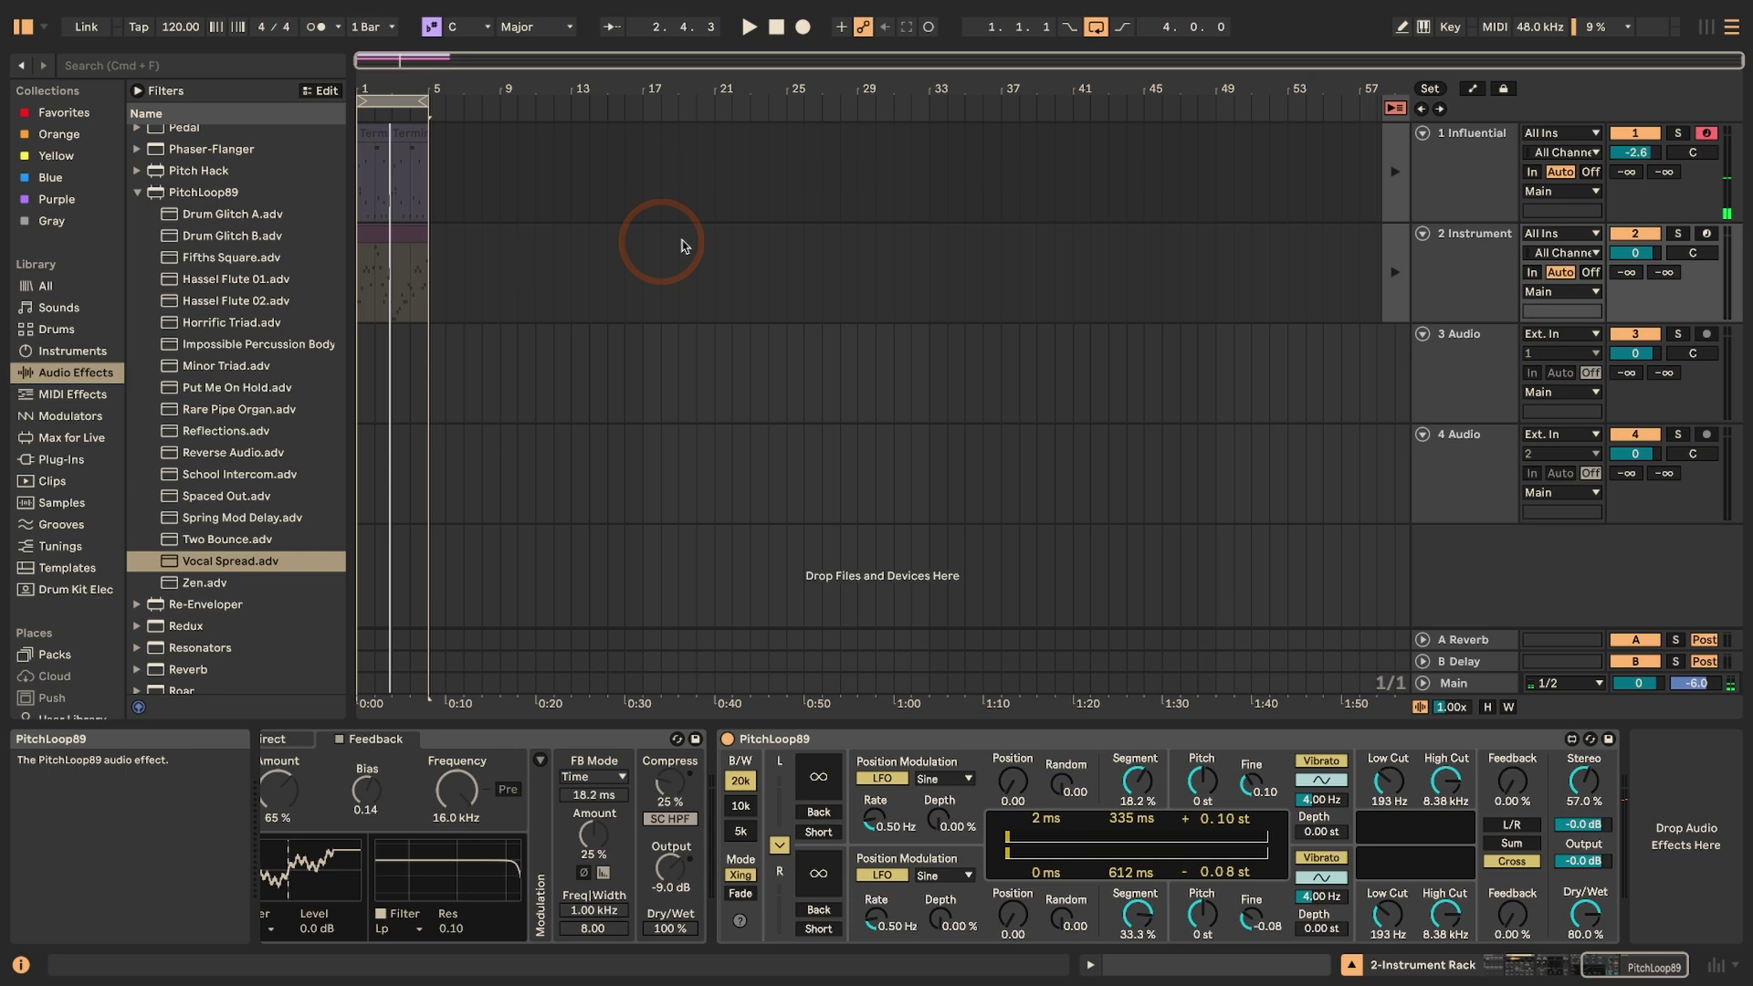
{"action": "left_click", "coordinate": [365, 280]}
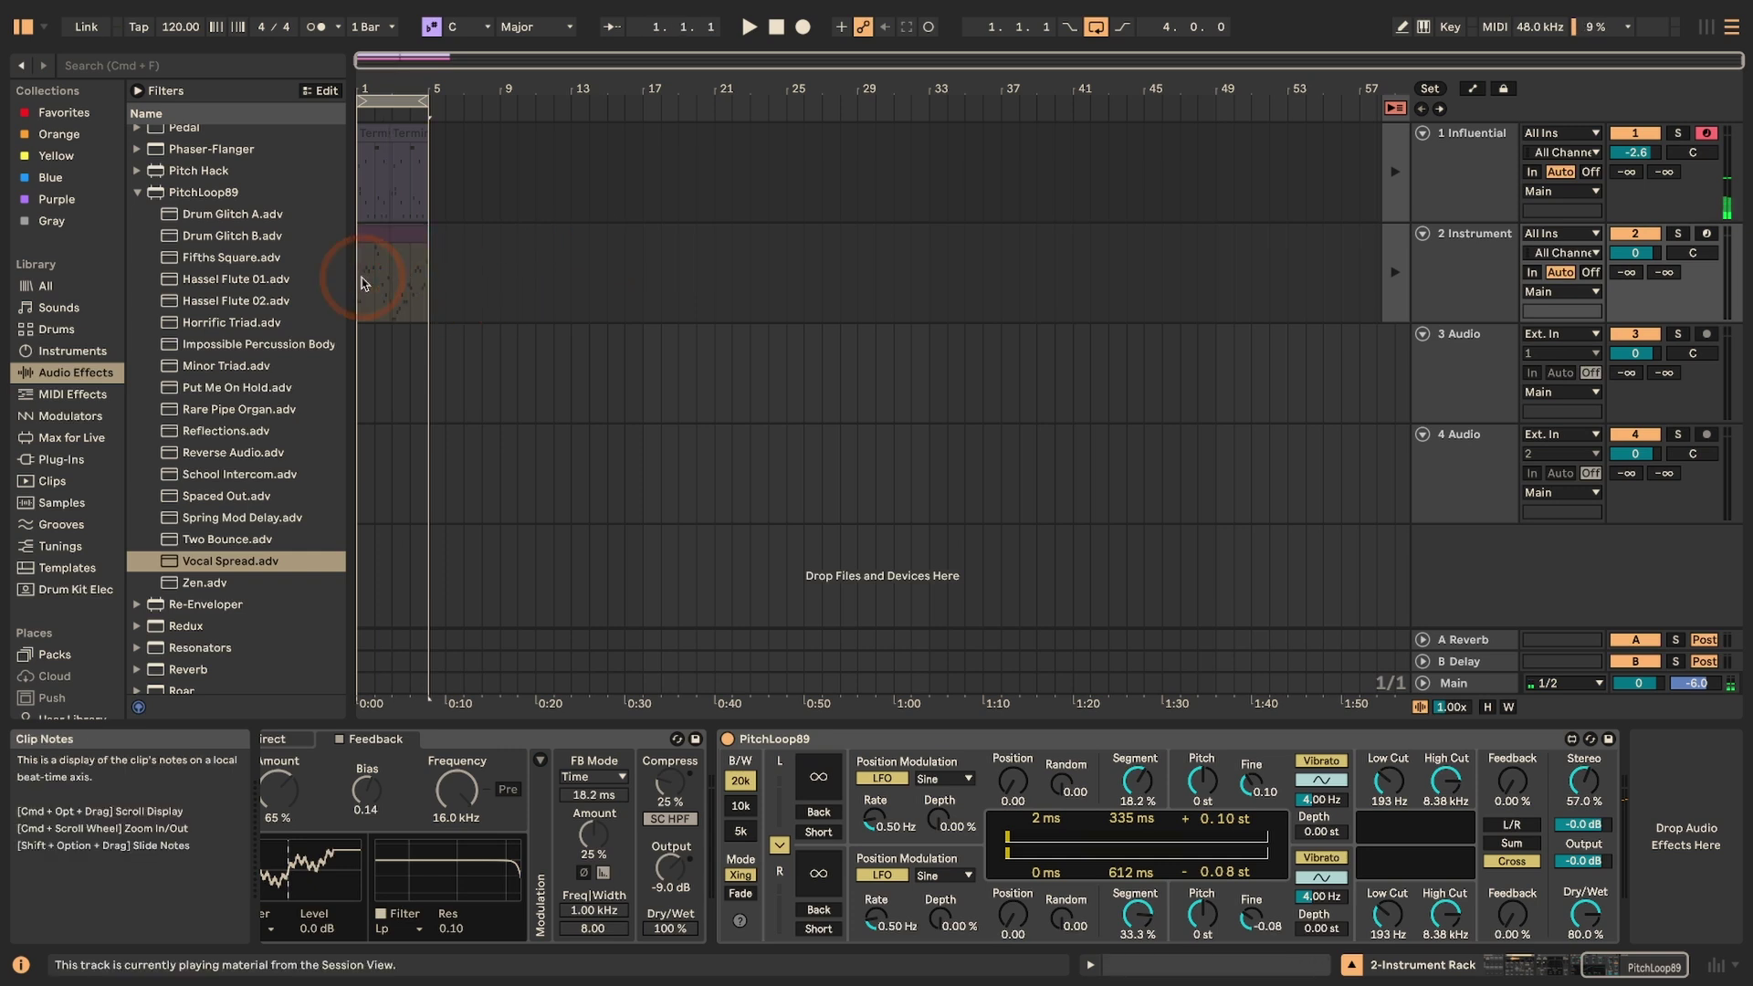
{"action": "key", "text": "z"}
{"action": "left_click", "coordinate": [1194, 443]}
{"action": "left_click", "coordinate": [1478, 260]}
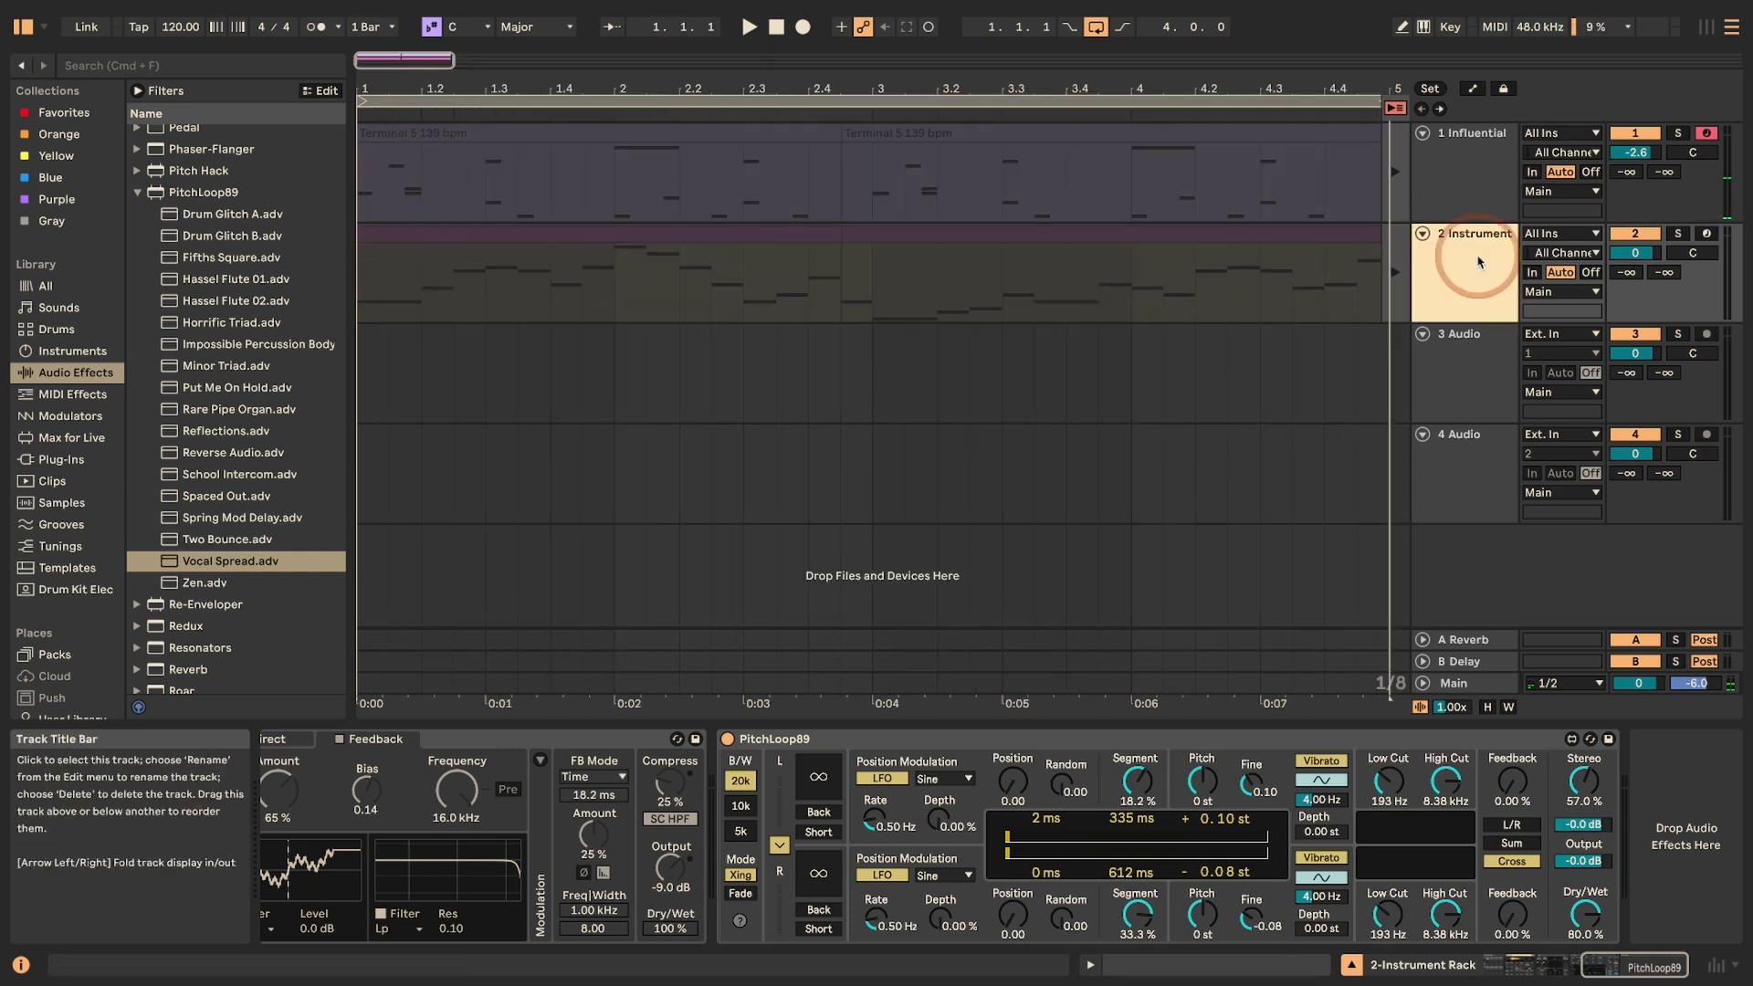
{"action": "key", "text": "alt+super+u"}
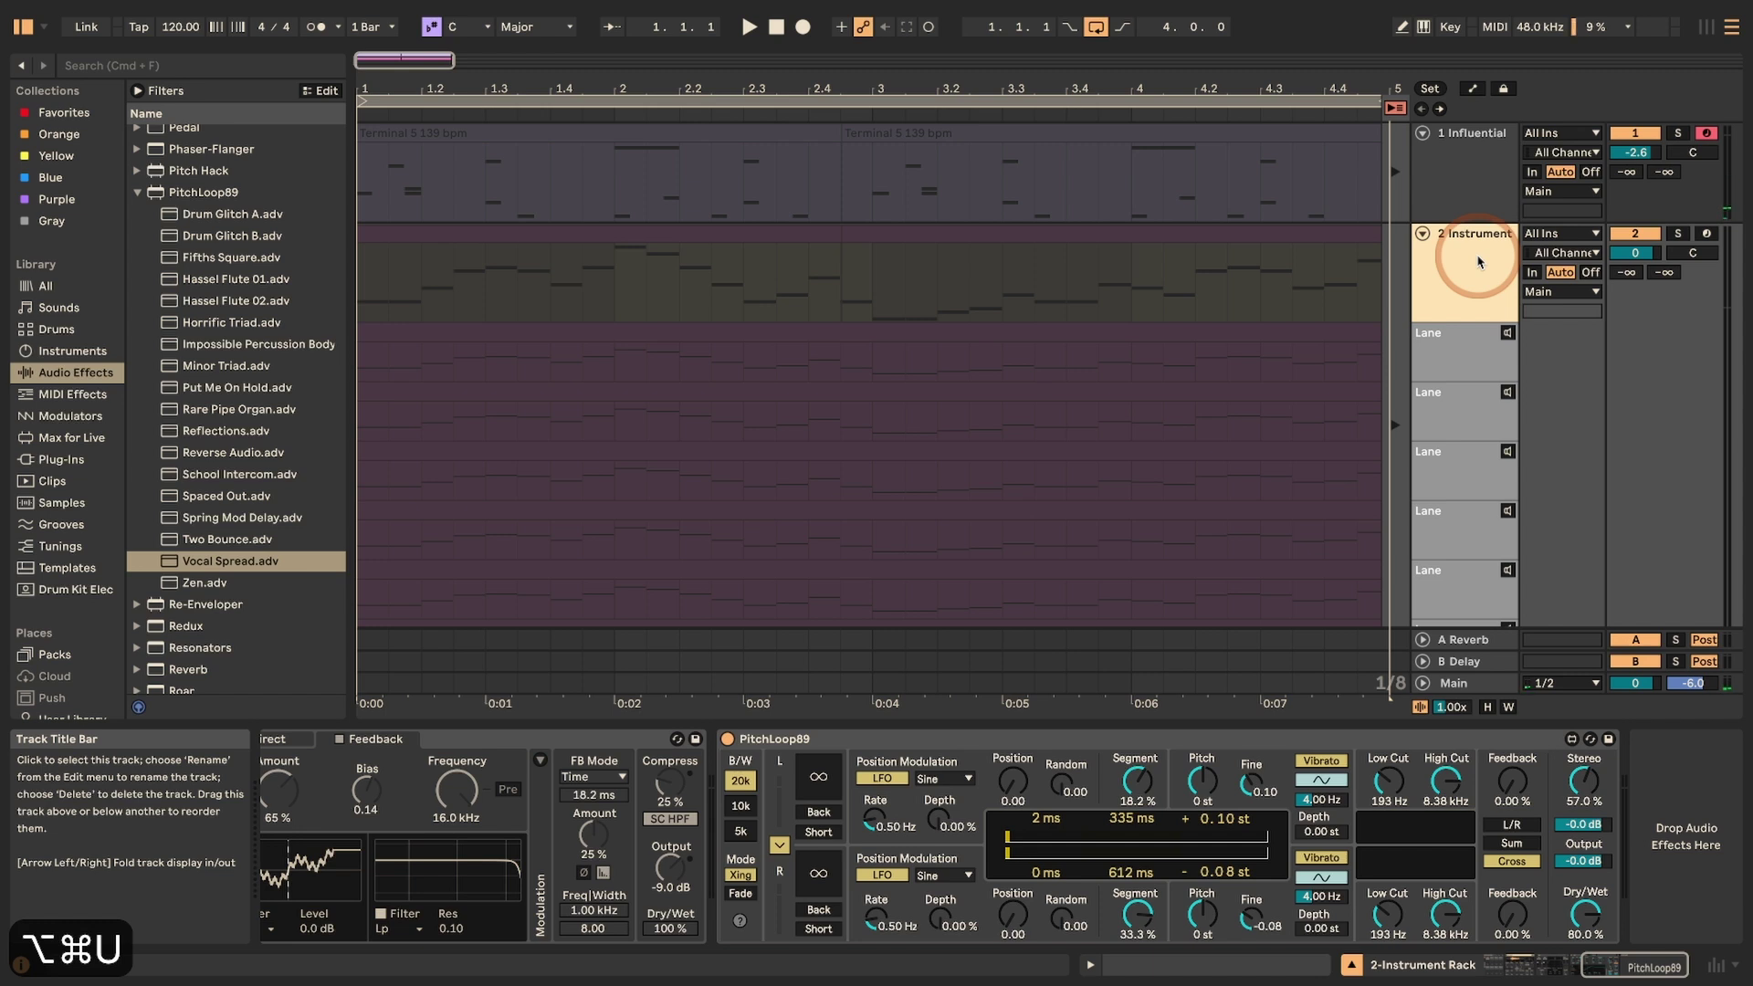
{"action": "key", "text": "b"}
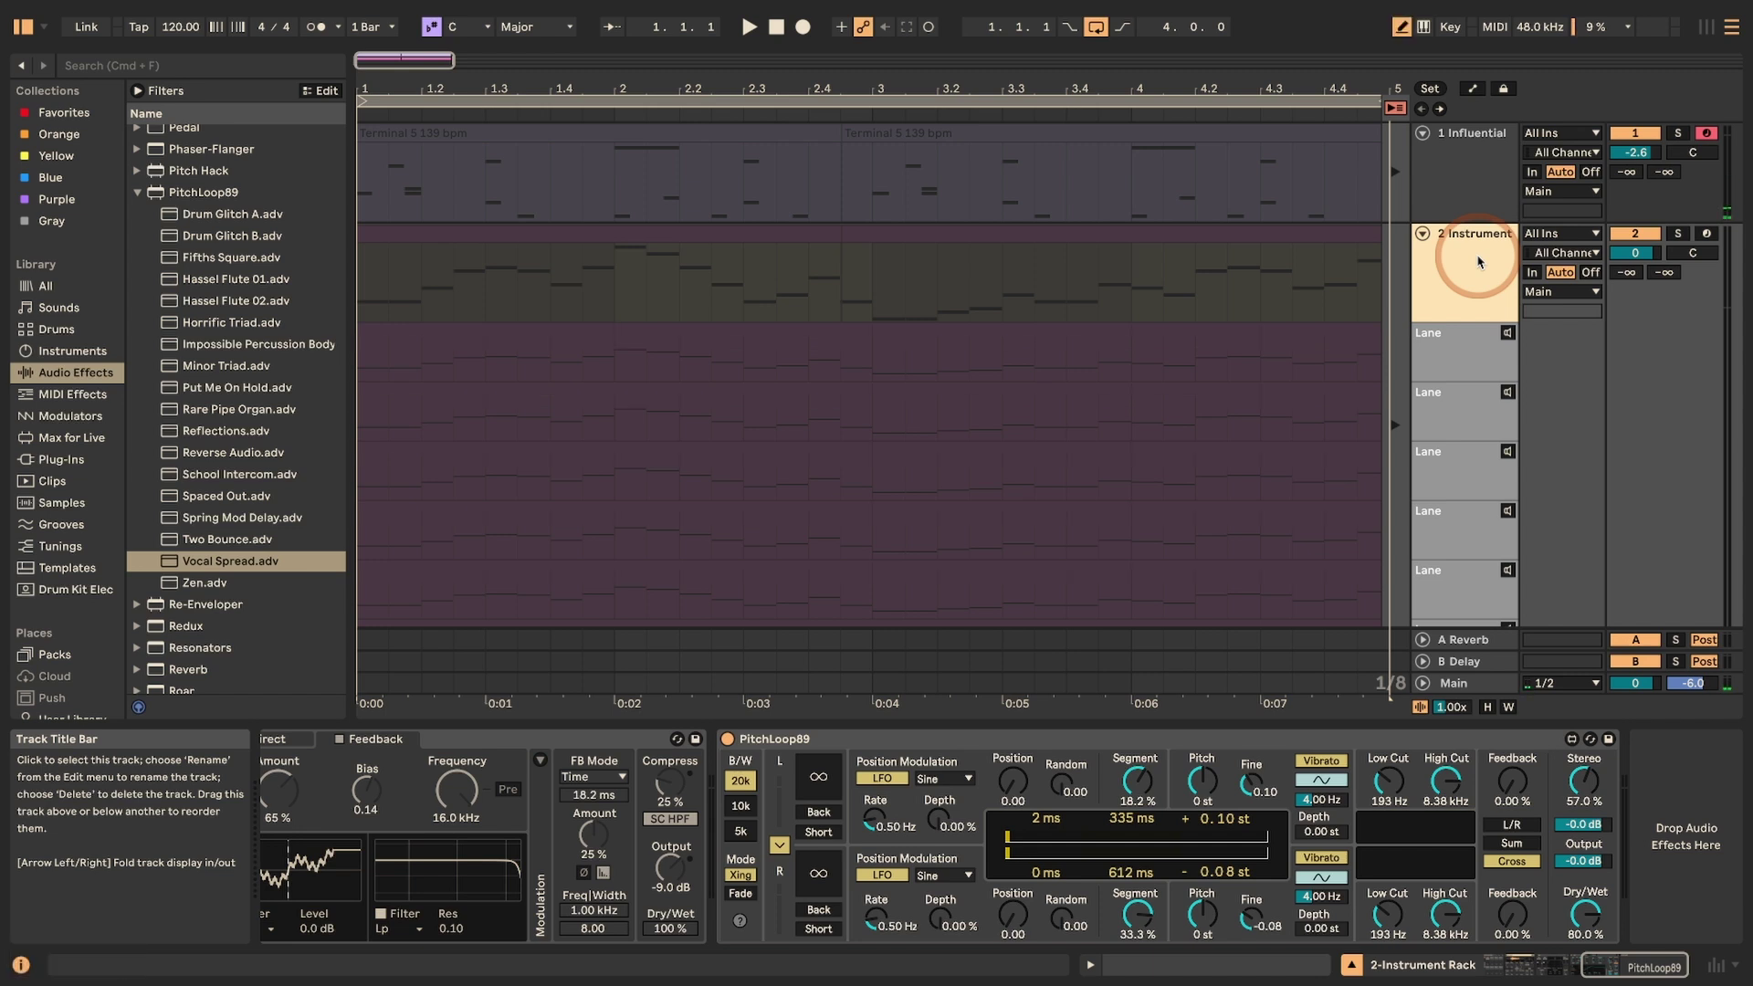
- Comp take sections around bars 1.3–2.1, 2.1.1–2.2.3 and 2.3 into the main lane
{"action": "left_click", "coordinate": [364, 404]}
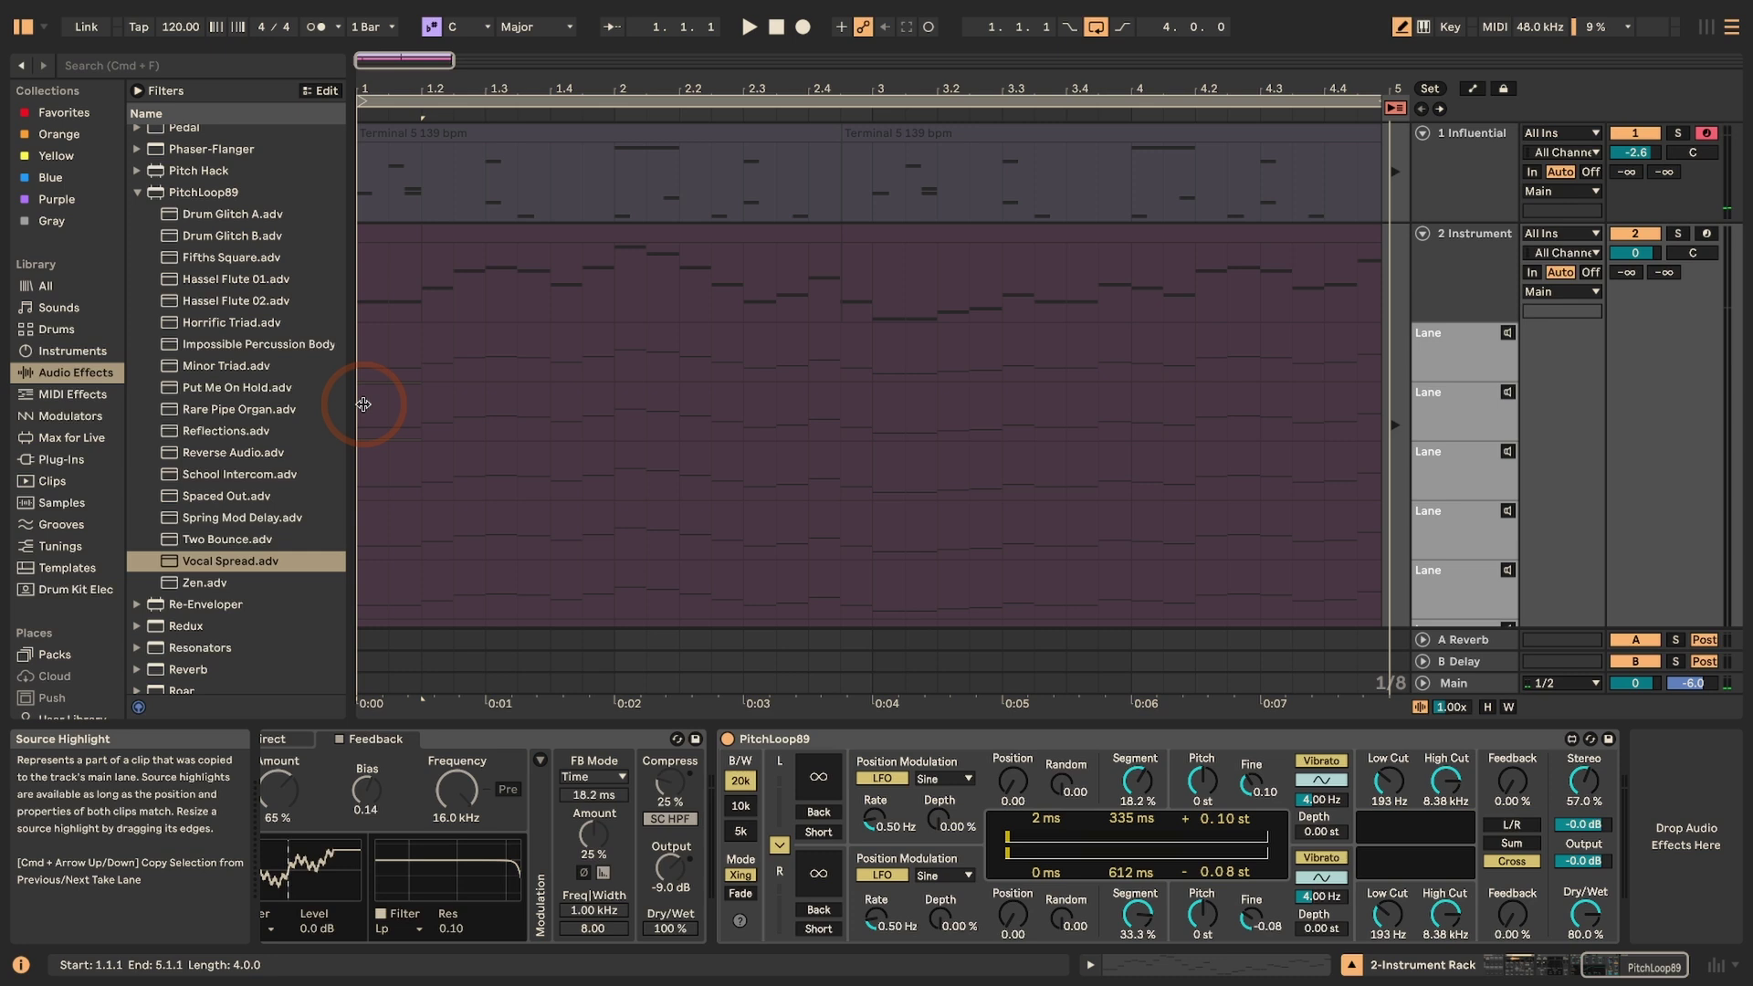
{"action": "left_click_drag", "start_coordinate": [512, 392], "coordinate": [611, 498]}
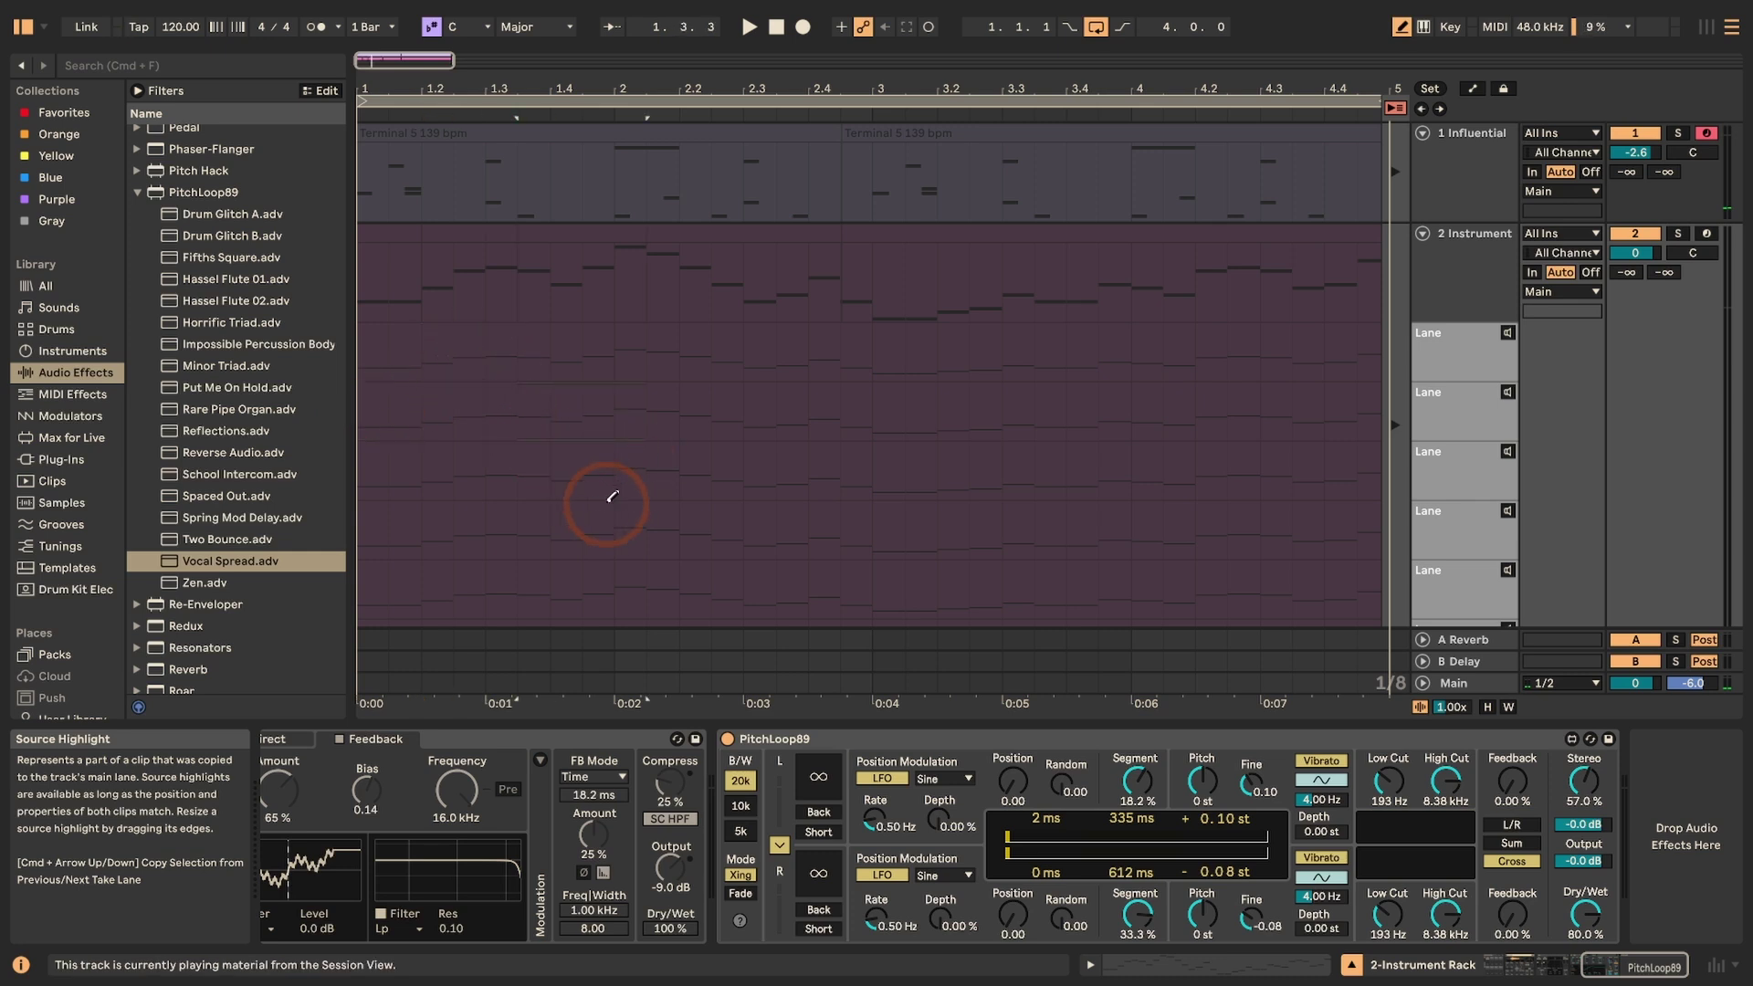
{"action": "left_click", "coordinate": [998, 420]}
{"action": "left_click", "coordinate": [745, 446]}
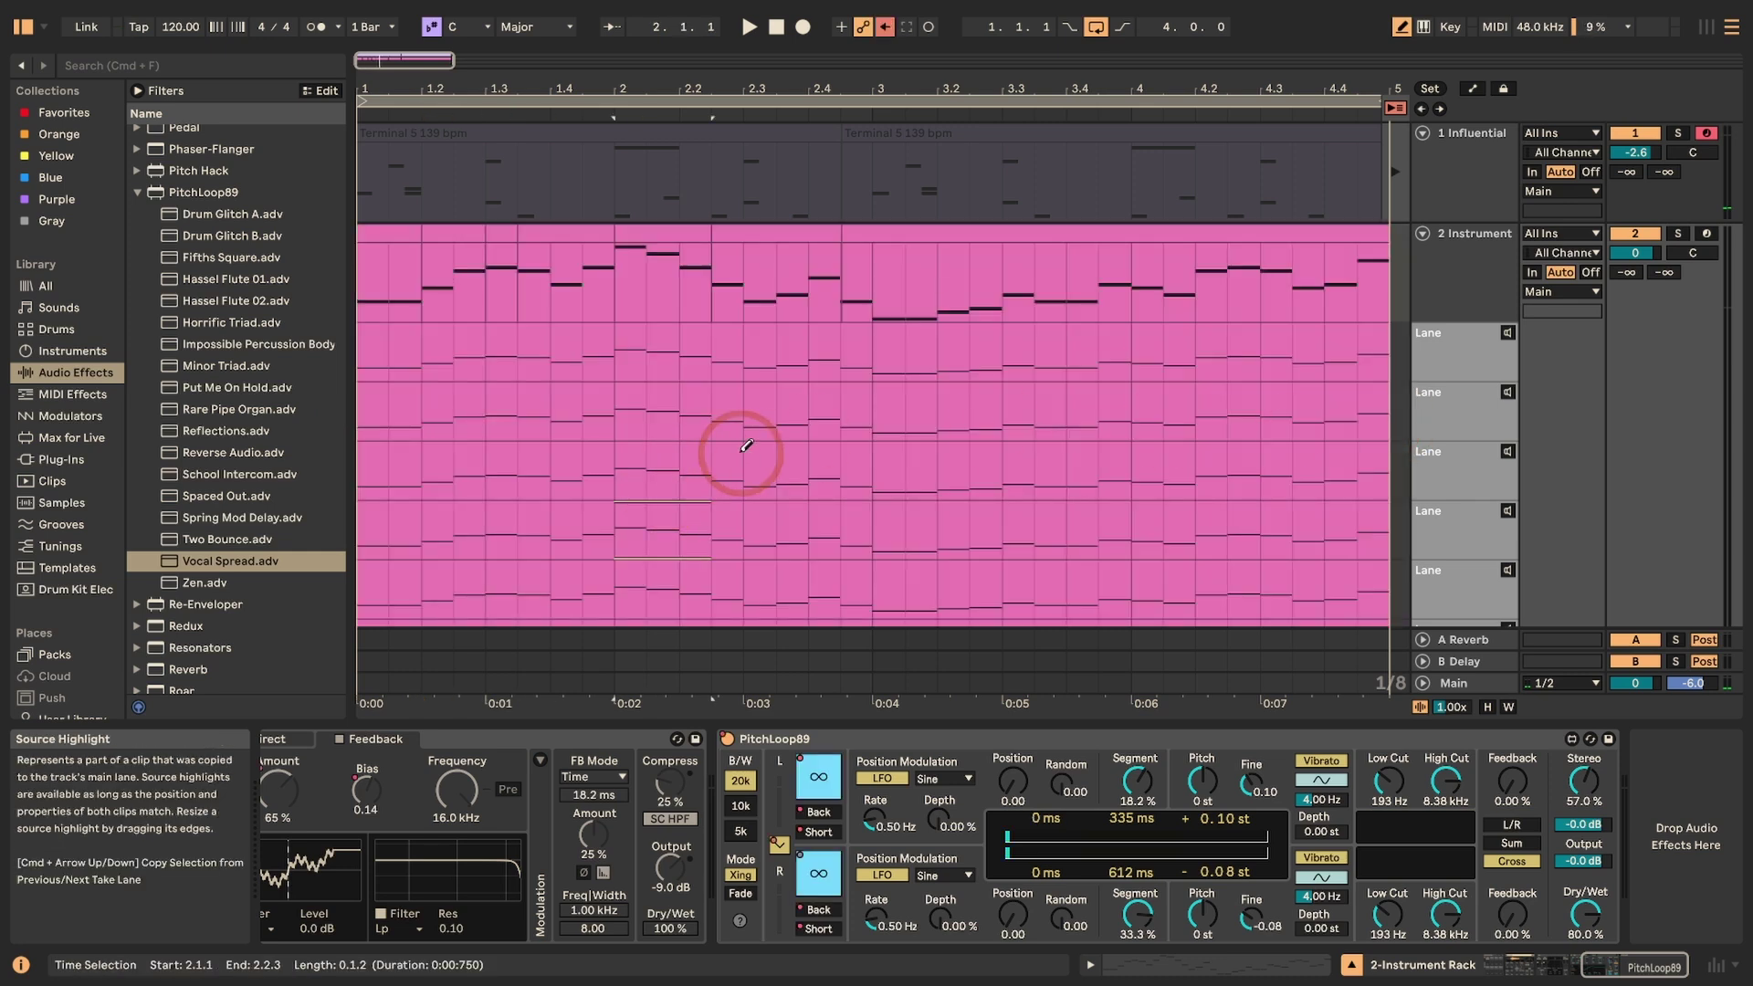
{"action": "left_click", "coordinate": [741, 409]}
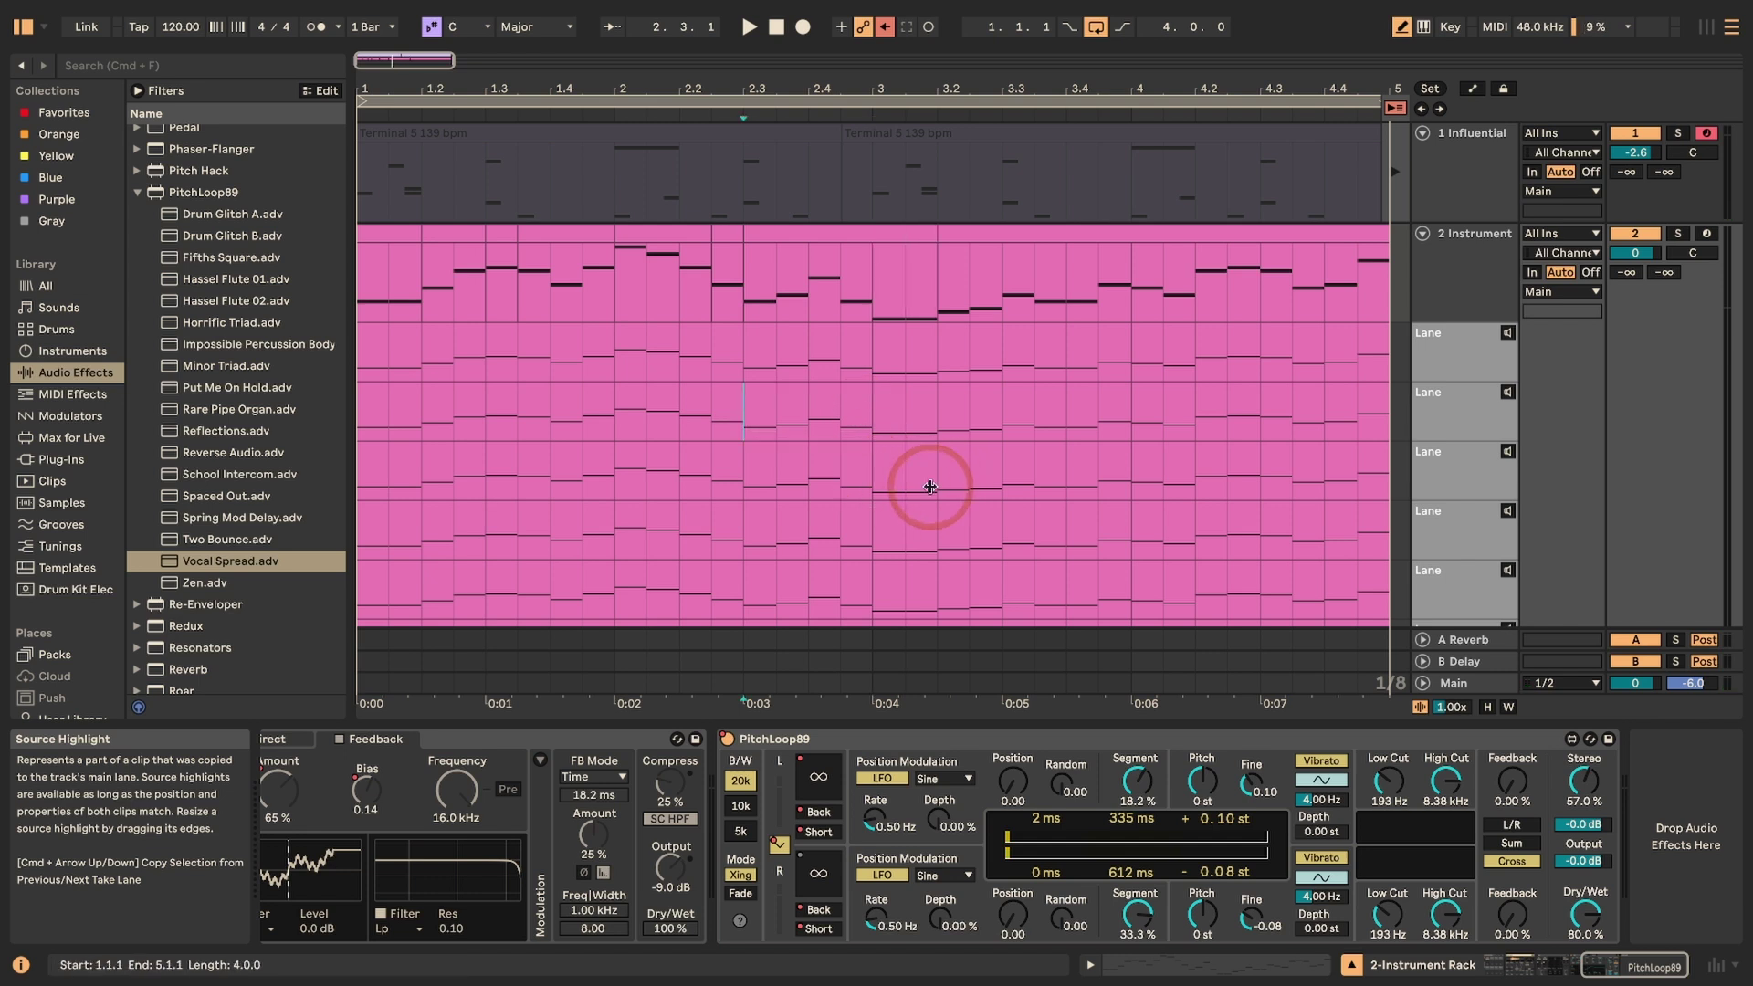
{"action": "left_click_drag", "start_coordinate": [929, 487], "coordinate": [880, 462]}
- Comp further sections at 4.2.3, 4.4.1, 4.4.3–5.1.1, 2.3.3–2.4.1 and bar 3 from different takes
{"action": "scroll", "coordinate": [950, 383], "scroll_direction": "right", "scroll_amount": 3}
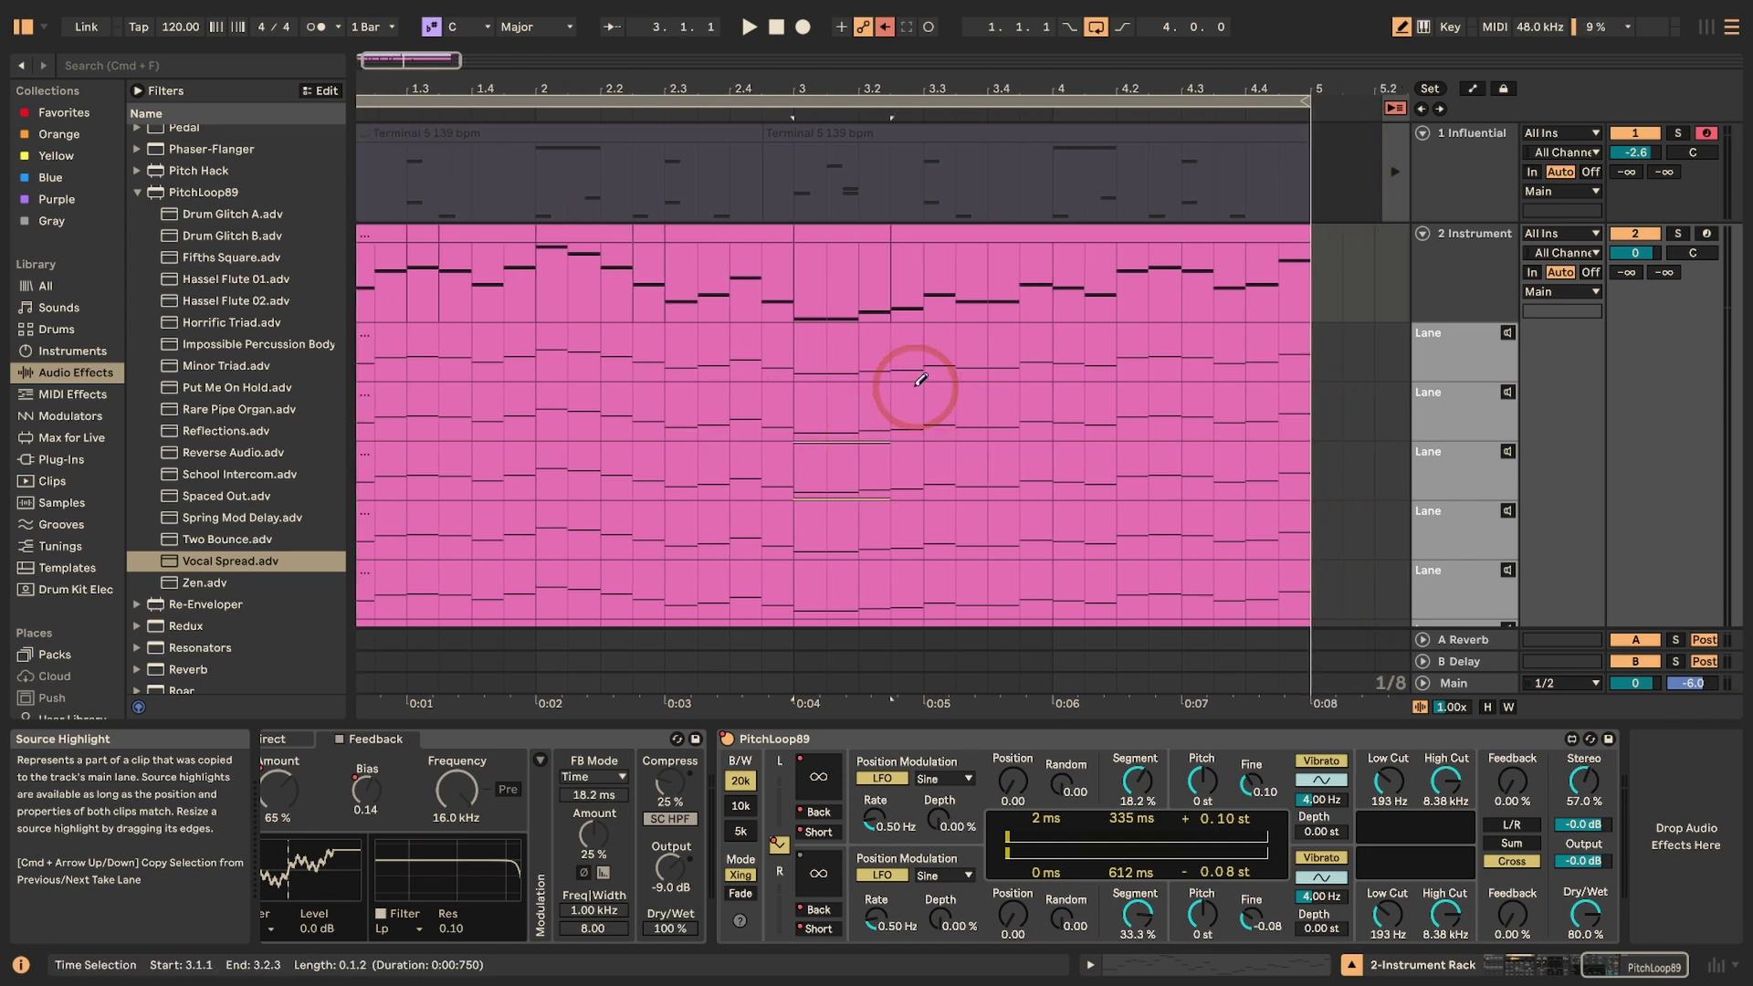
{"action": "left_click", "coordinate": [1151, 461]}
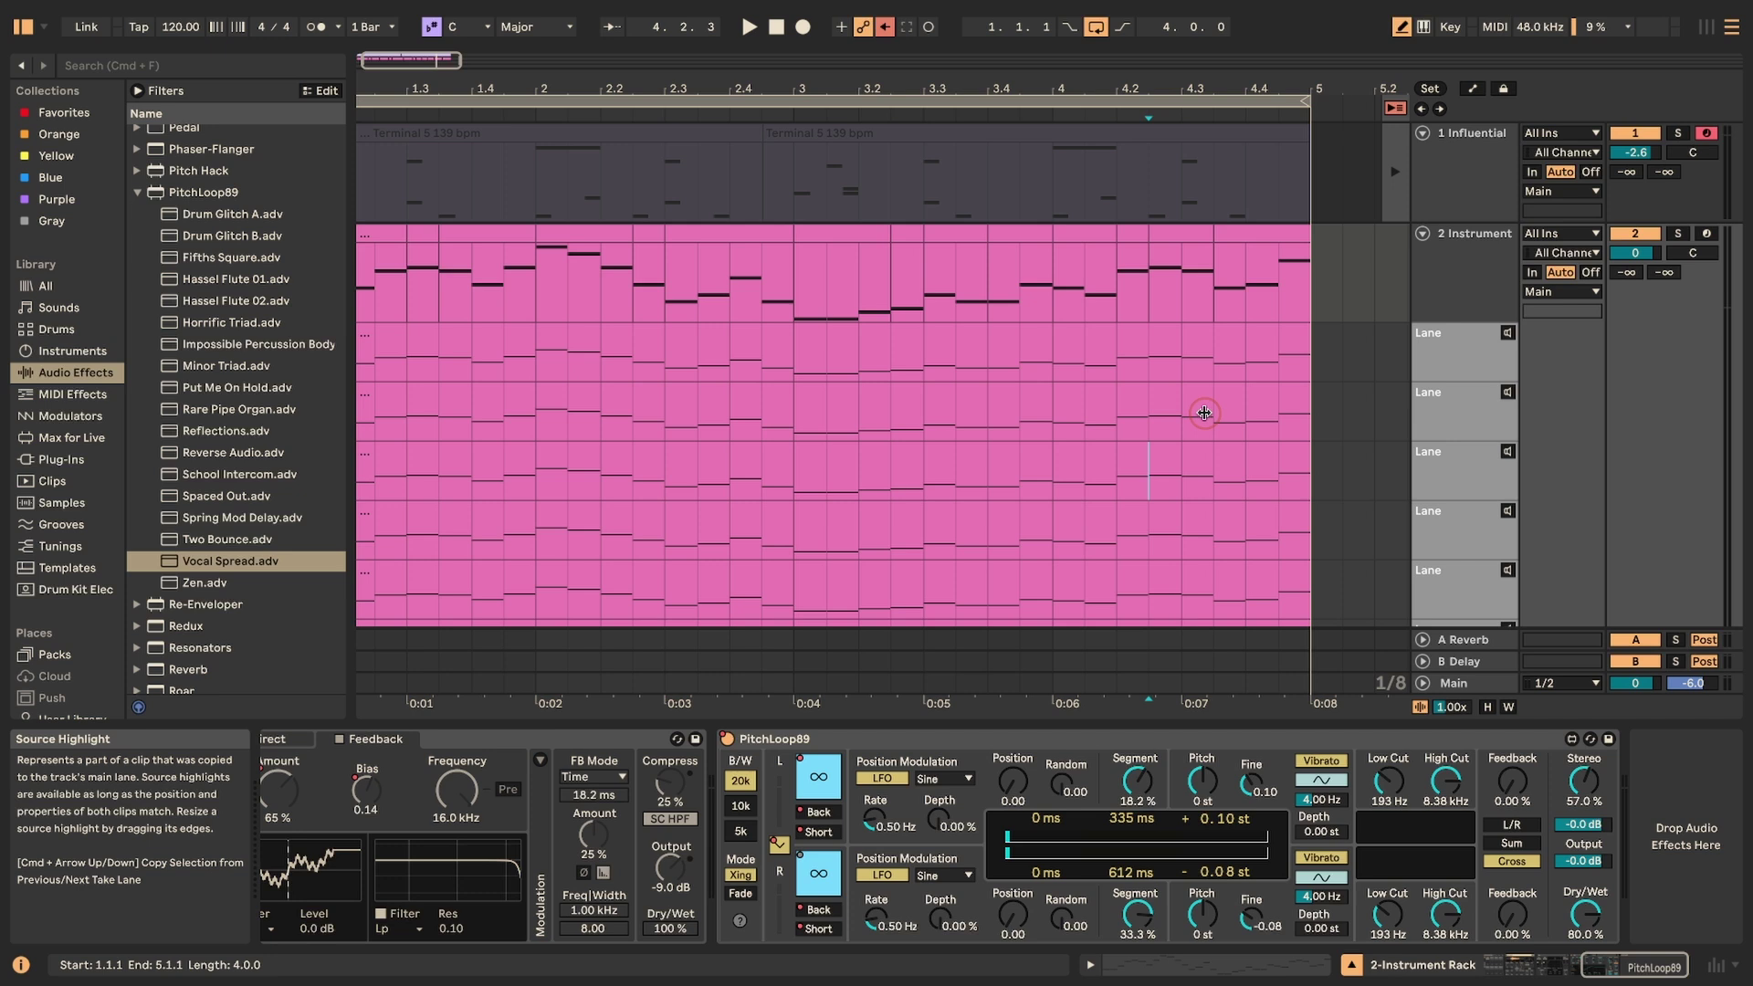
{"action": "left_click", "coordinate": [1262, 552]}
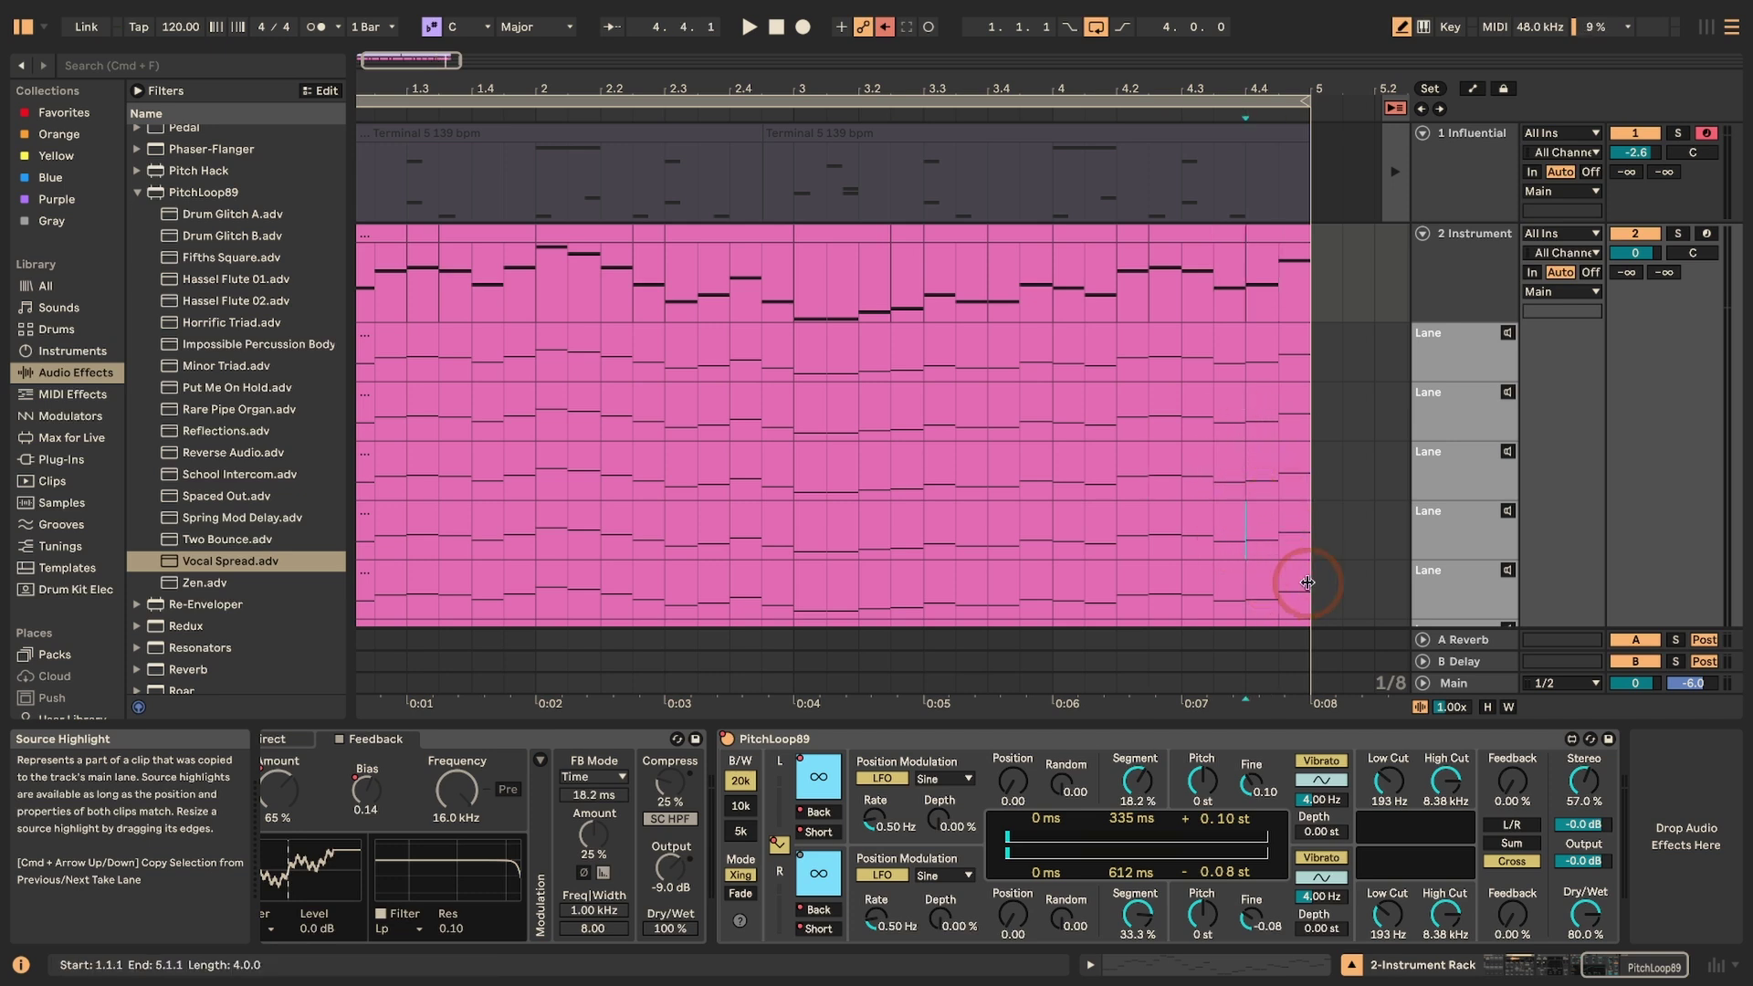
{"action": "left_click_drag", "start_coordinate": [1307, 582], "coordinate": [1280, 581]}
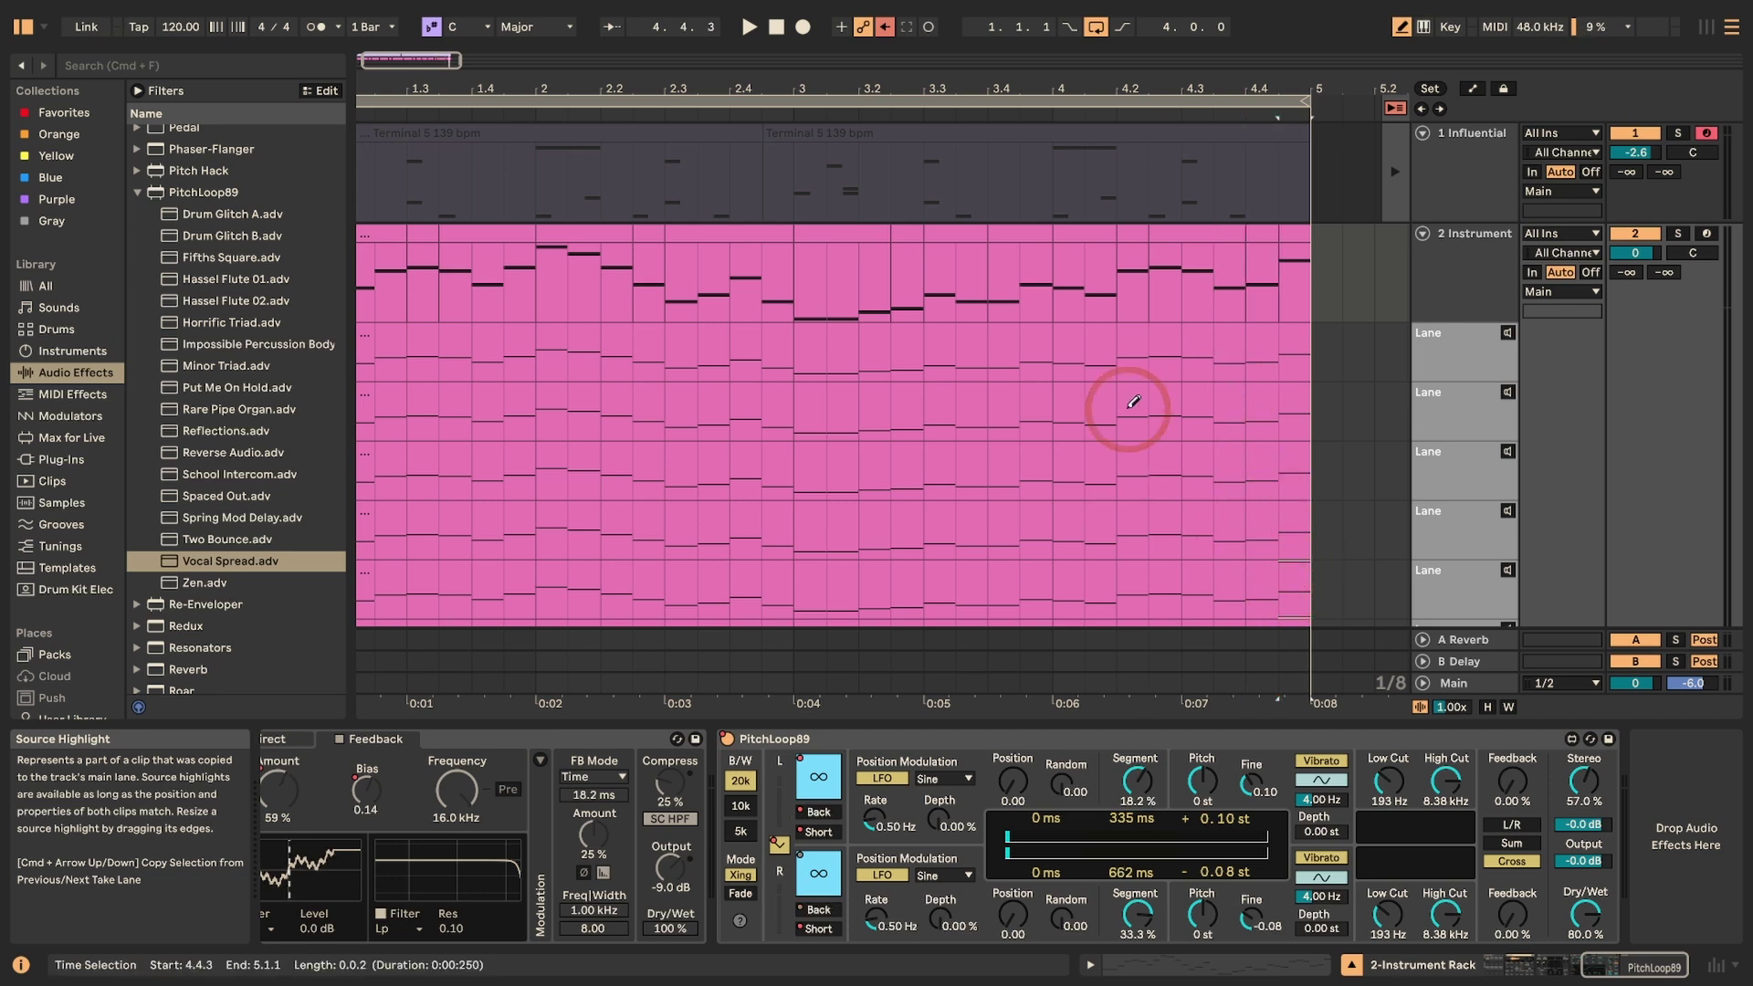
{"action": "scroll", "coordinate": [1132, 402], "scroll_direction": "left", "scroll_amount": 3}
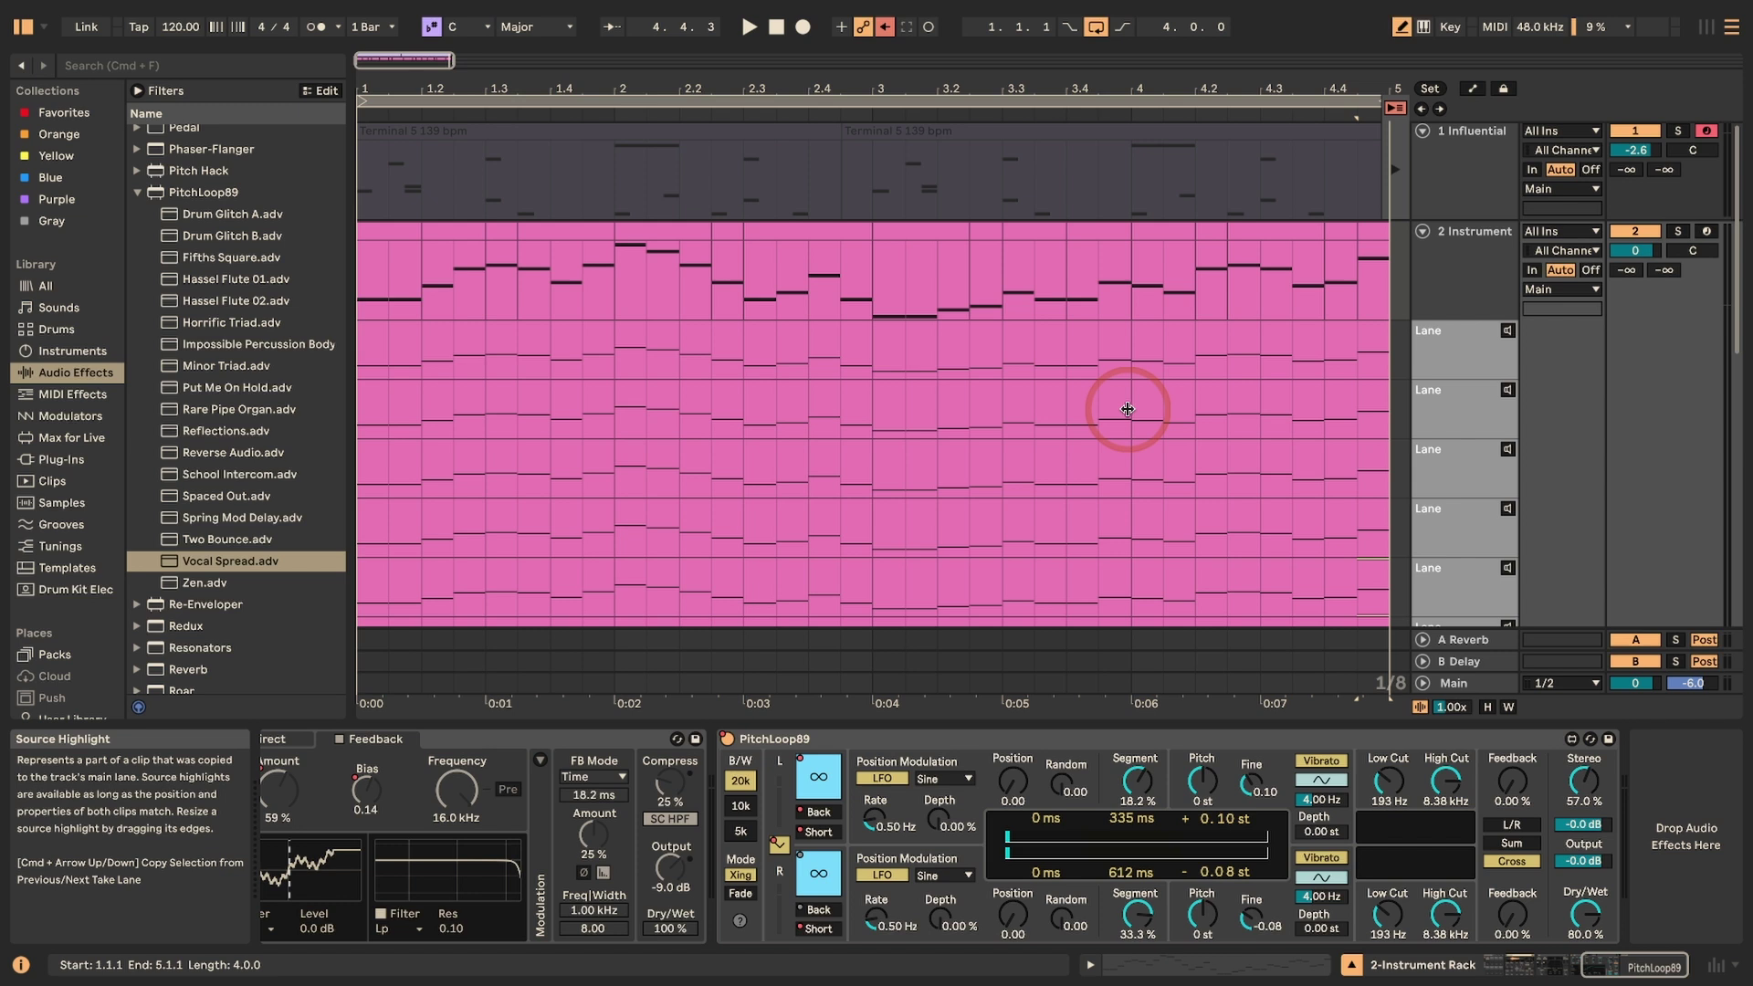
{"action": "left_click", "coordinate": [807, 420]}
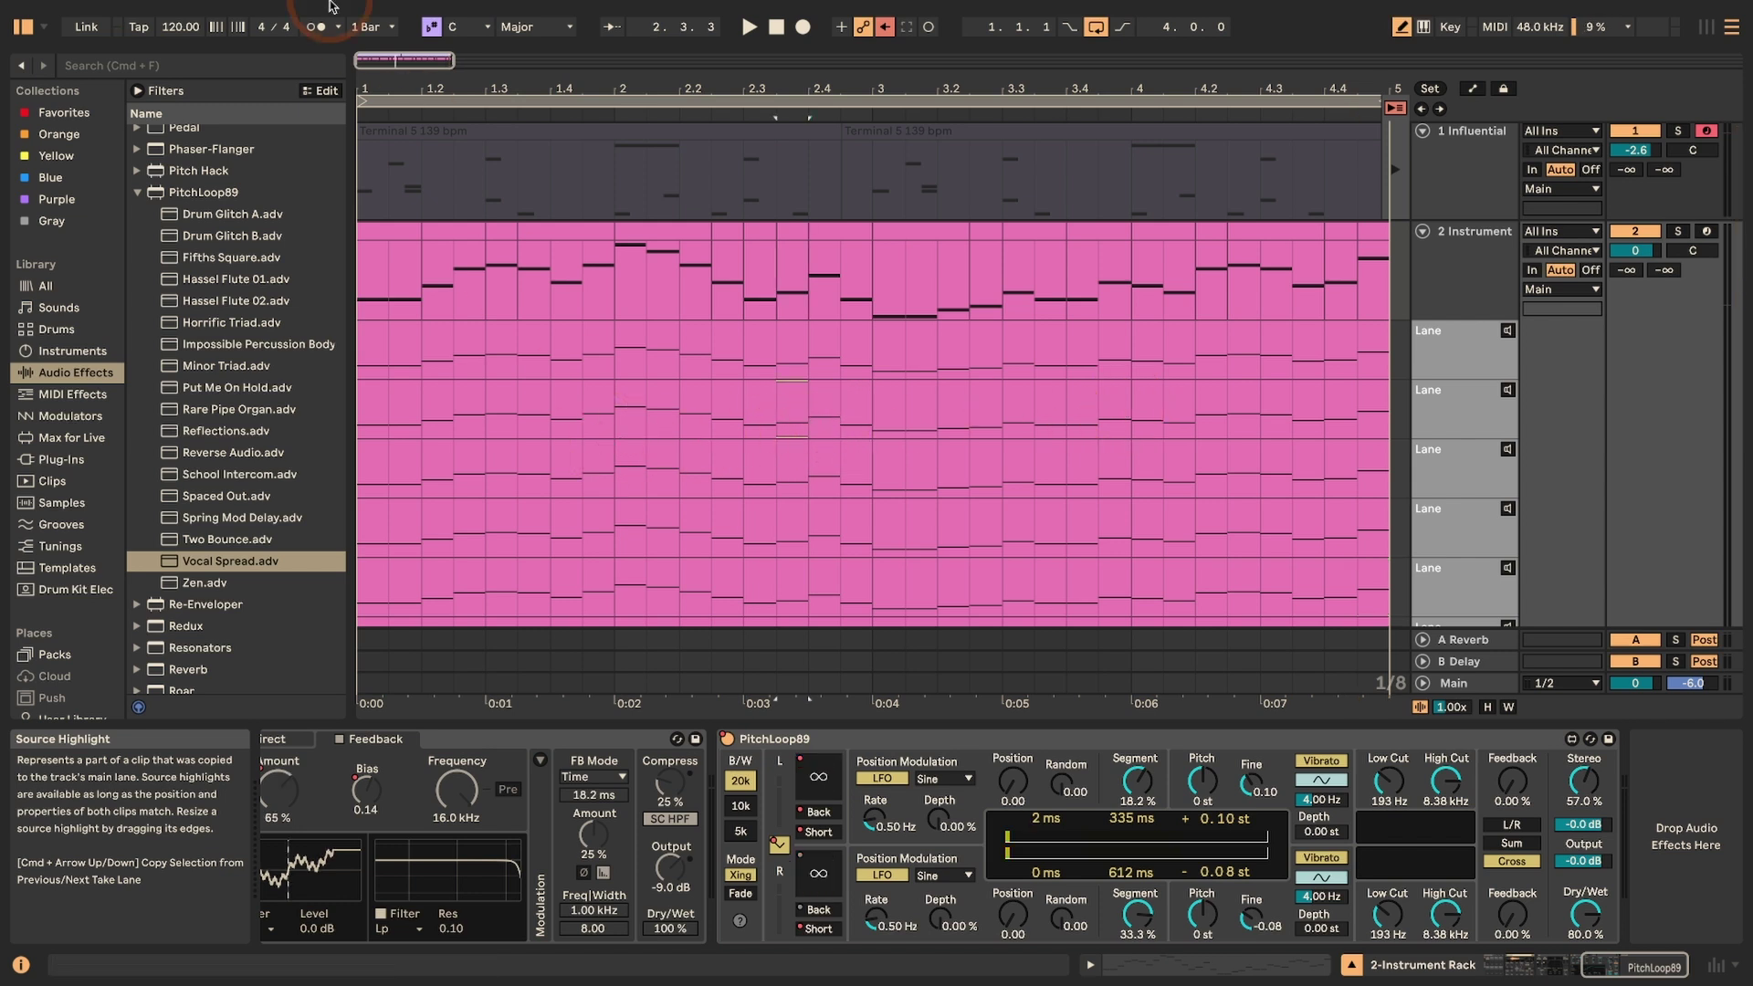
{"action": "left_click", "coordinate": [900, 502]}
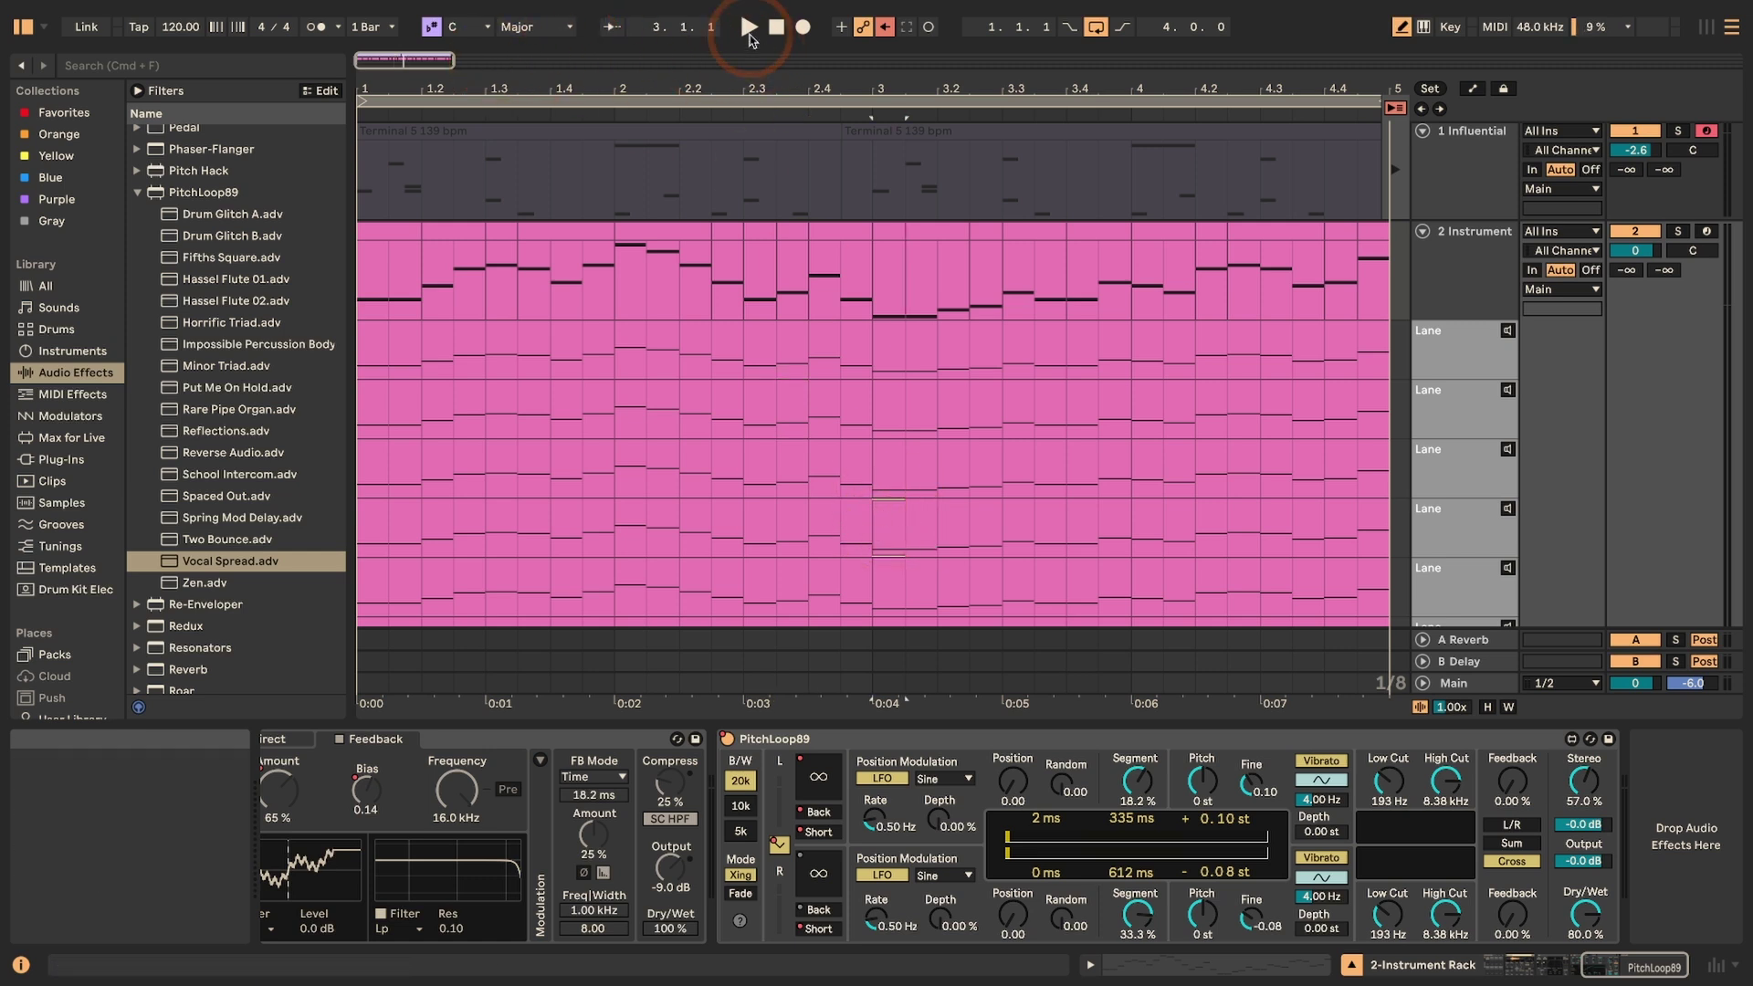
{"action": "left_click", "coordinate": [748, 39]}
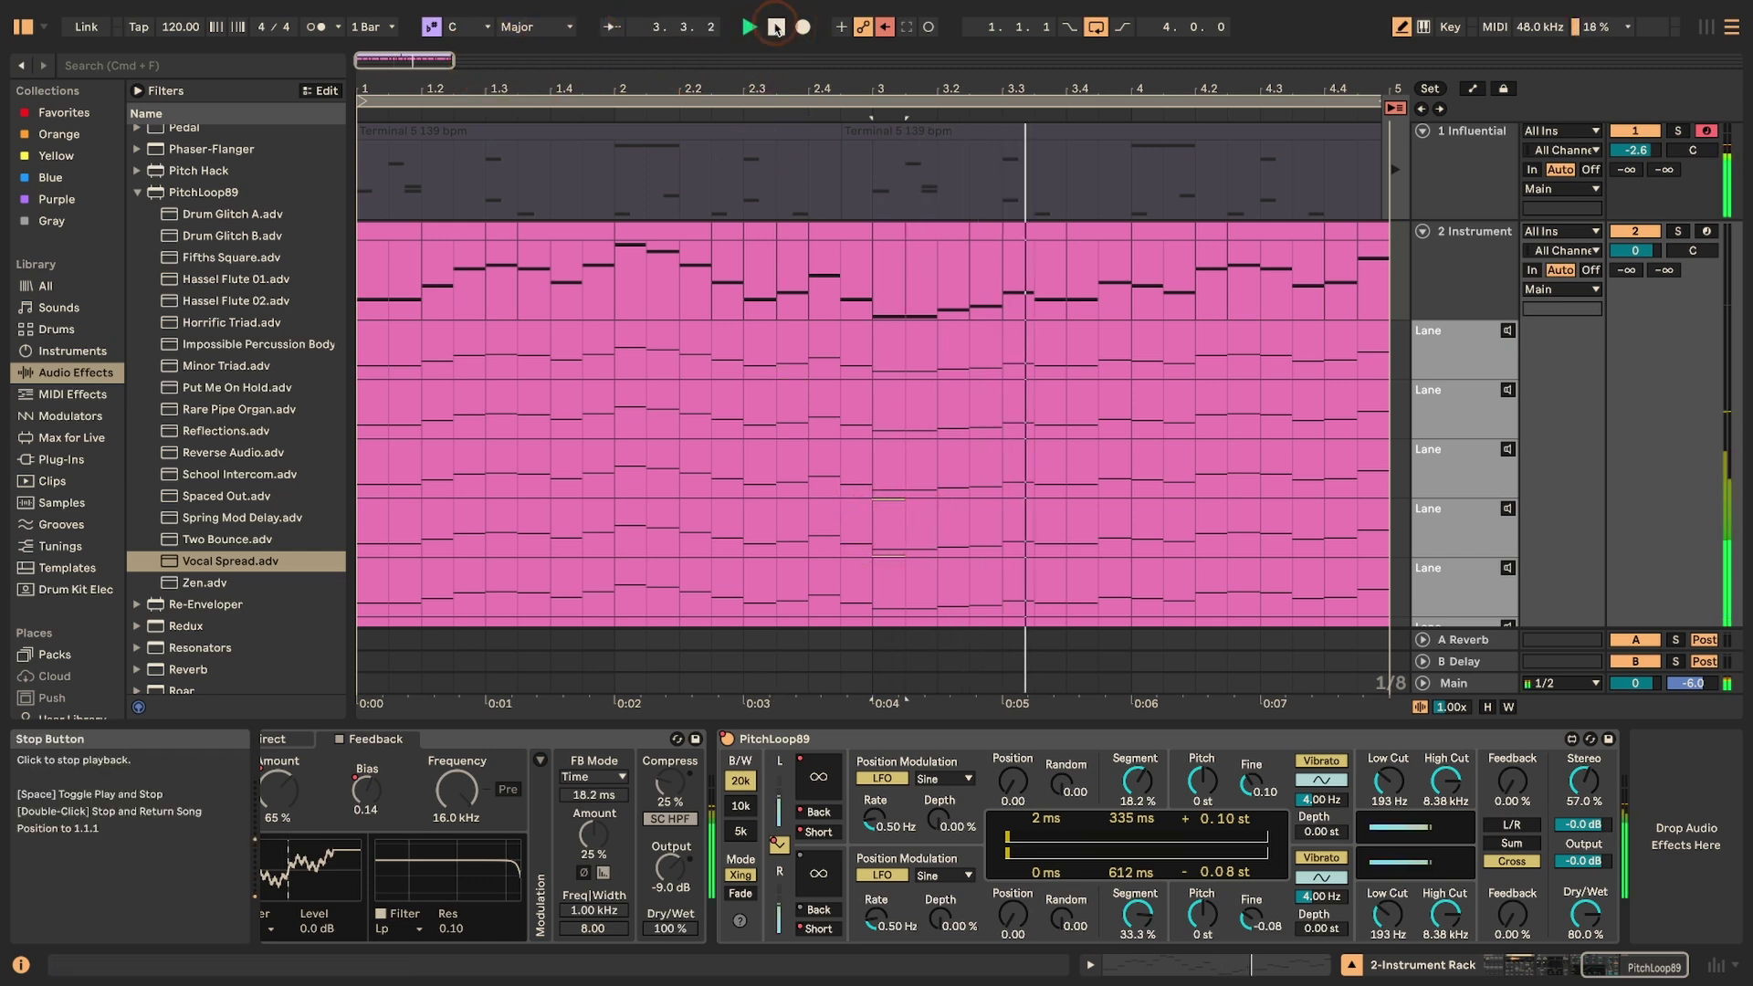
{"action": "double_click", "coordinate": [776, 28]}
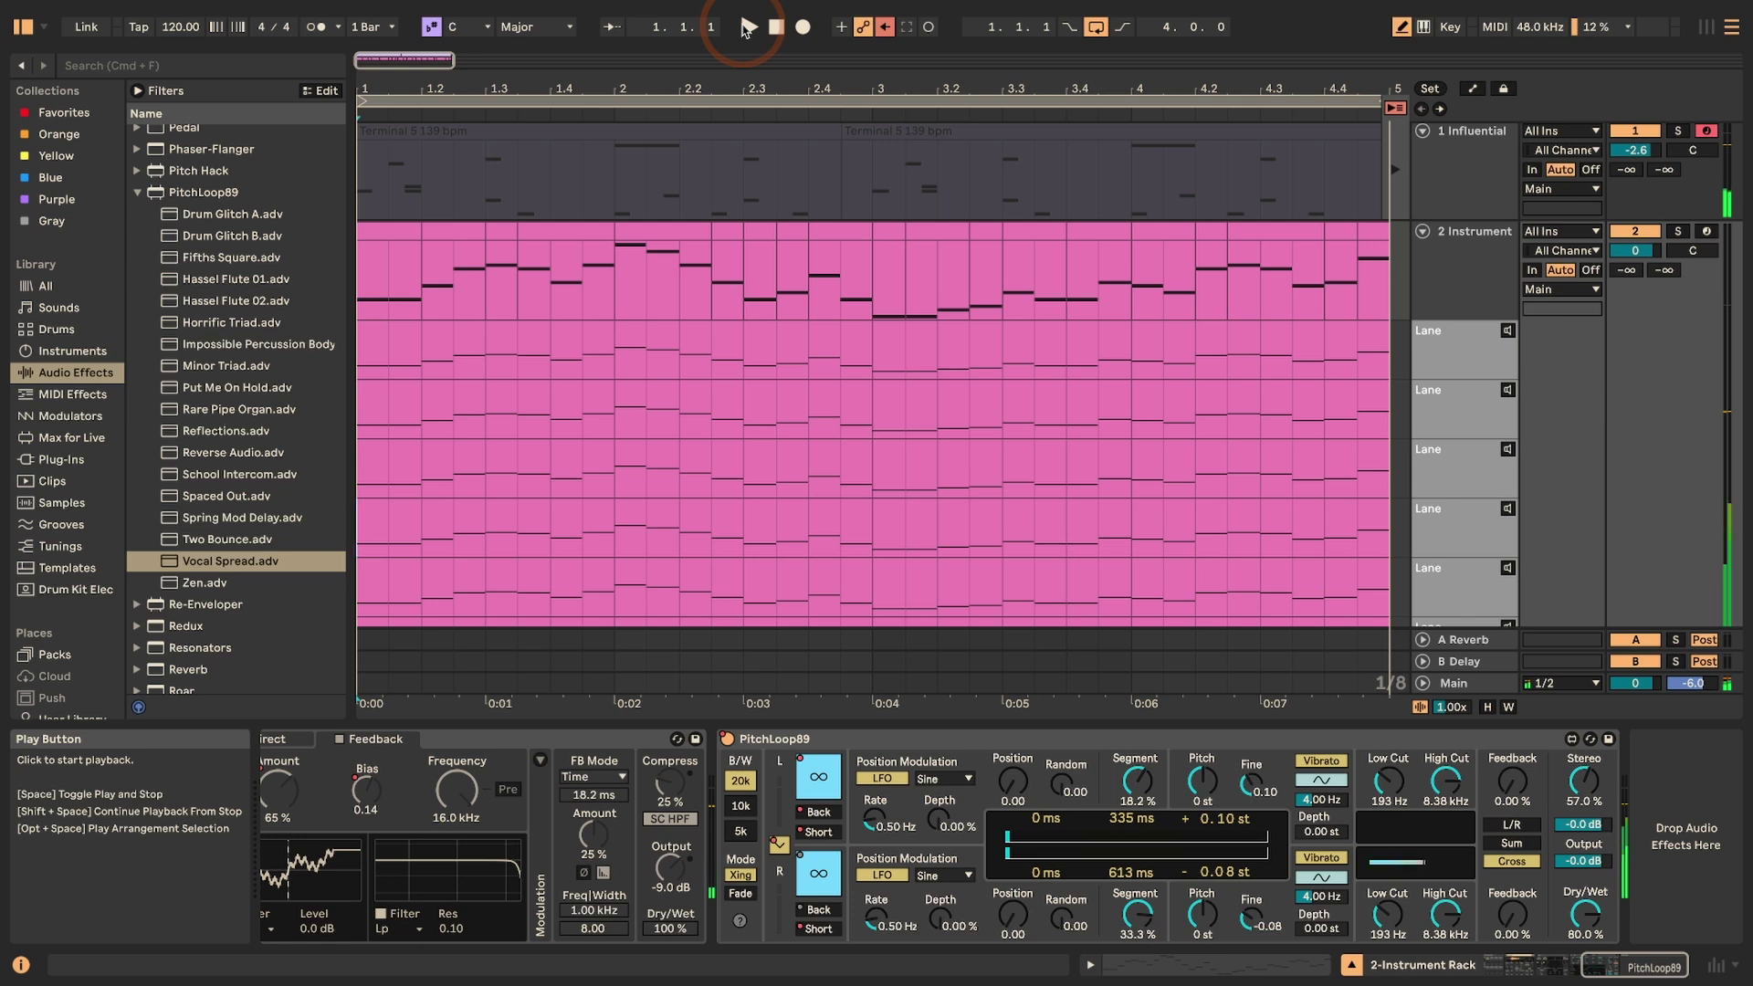
{"action": "left_click", "coordinate": [747, 28]}
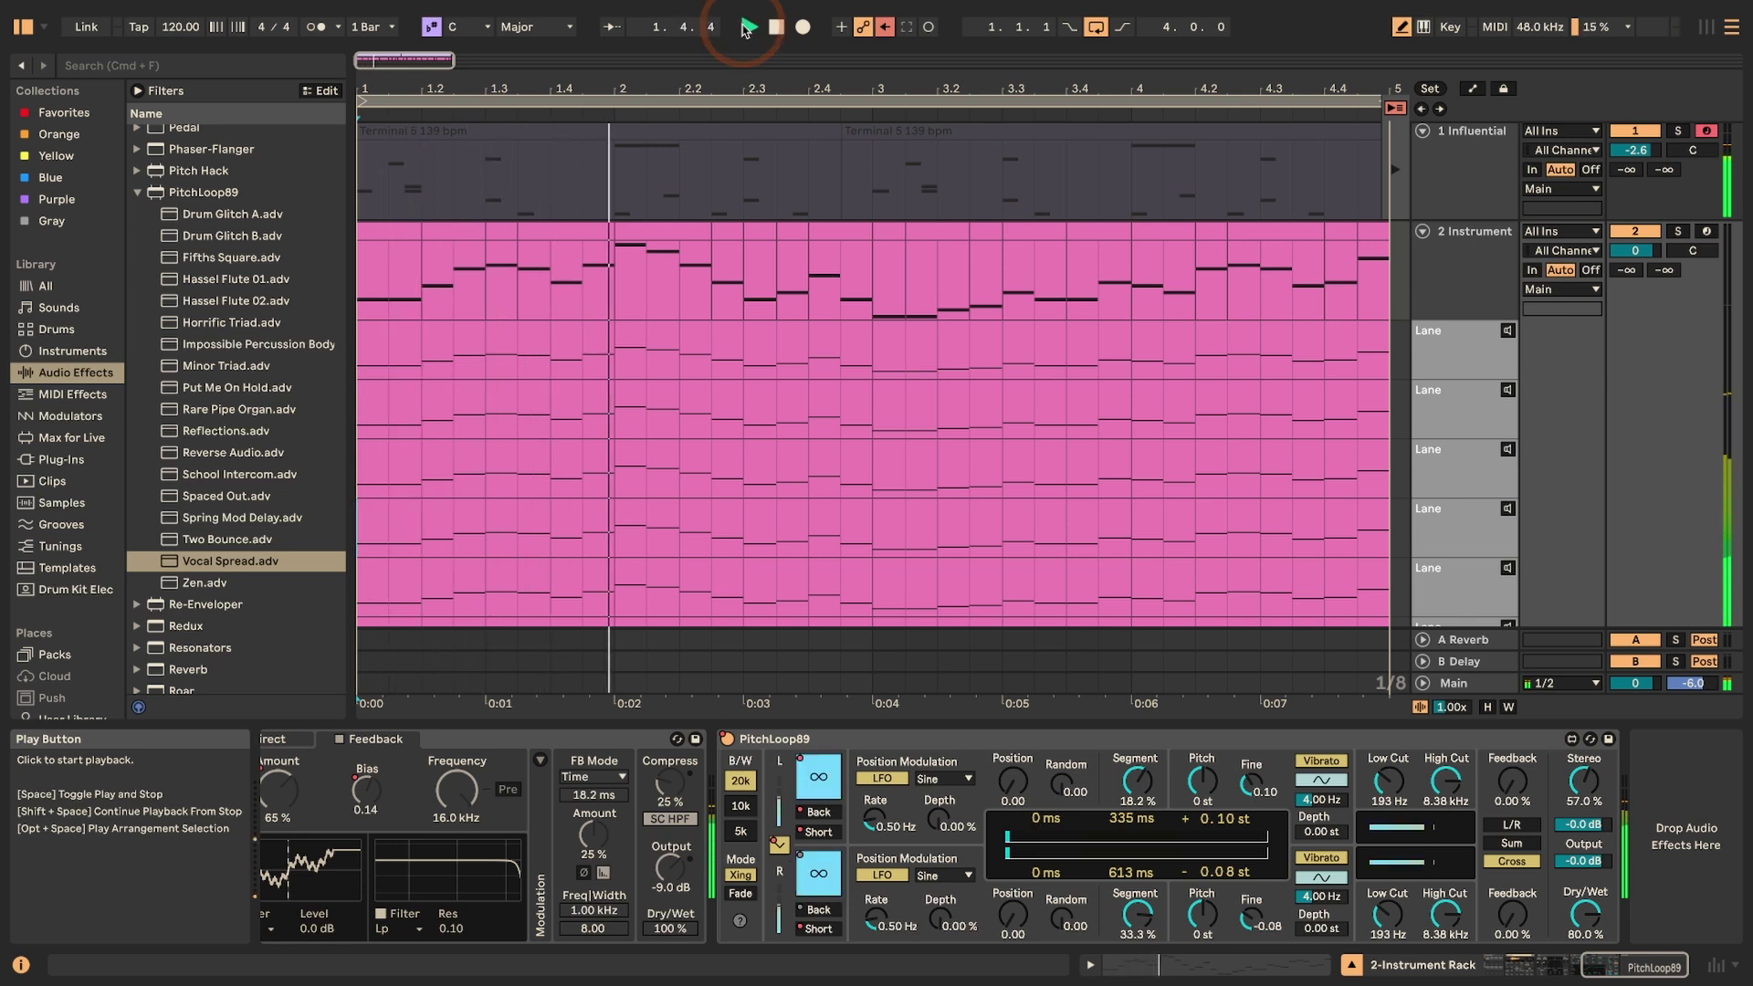